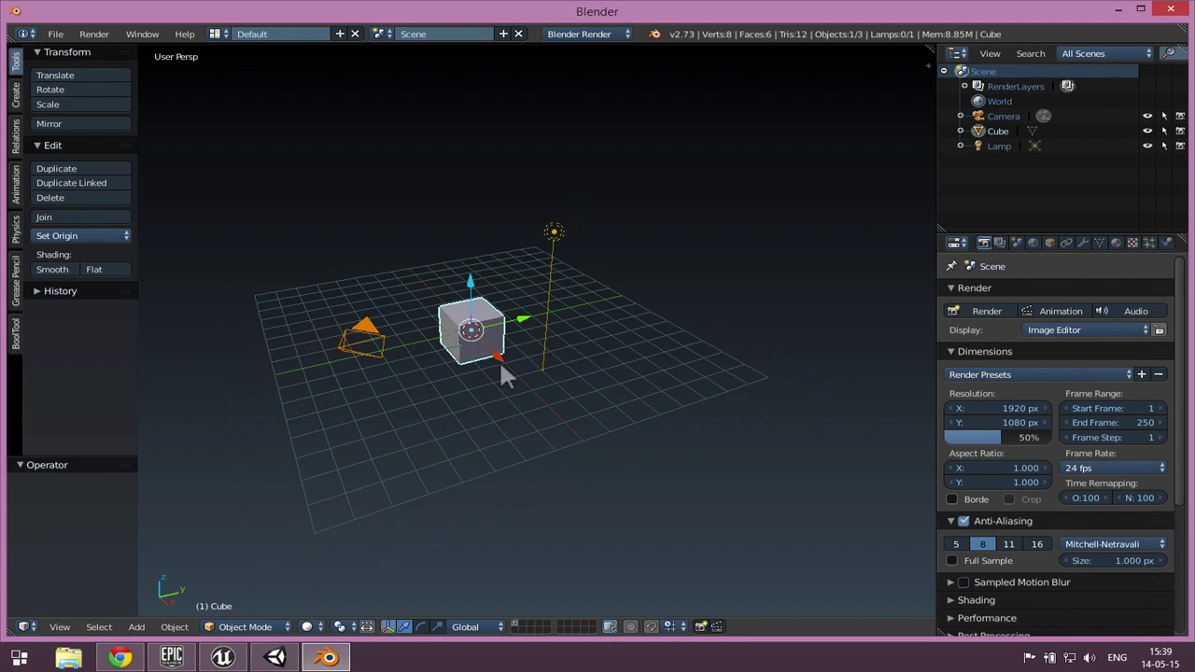
{"action": "scroll", "coordinate": [559, 312], "scroll_direction": "up", "scroll_amount": 4}
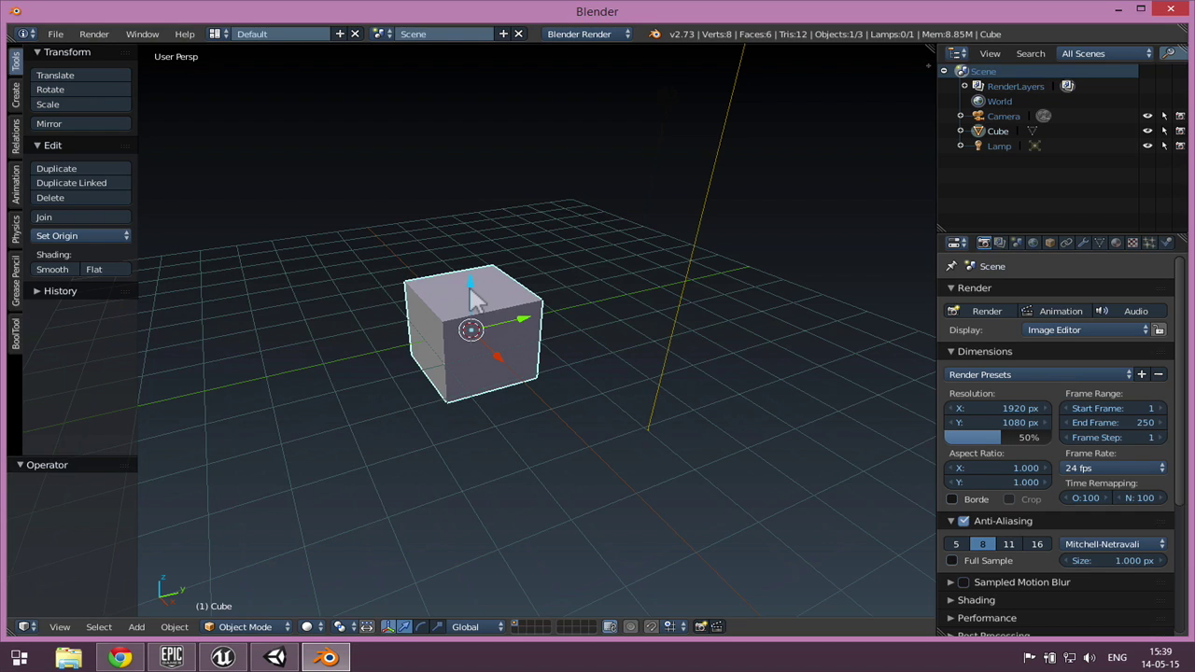
{"action": "scroll", "coordinate": [476, 297], "scroll_direction": "down", "scroll_amount": 3}
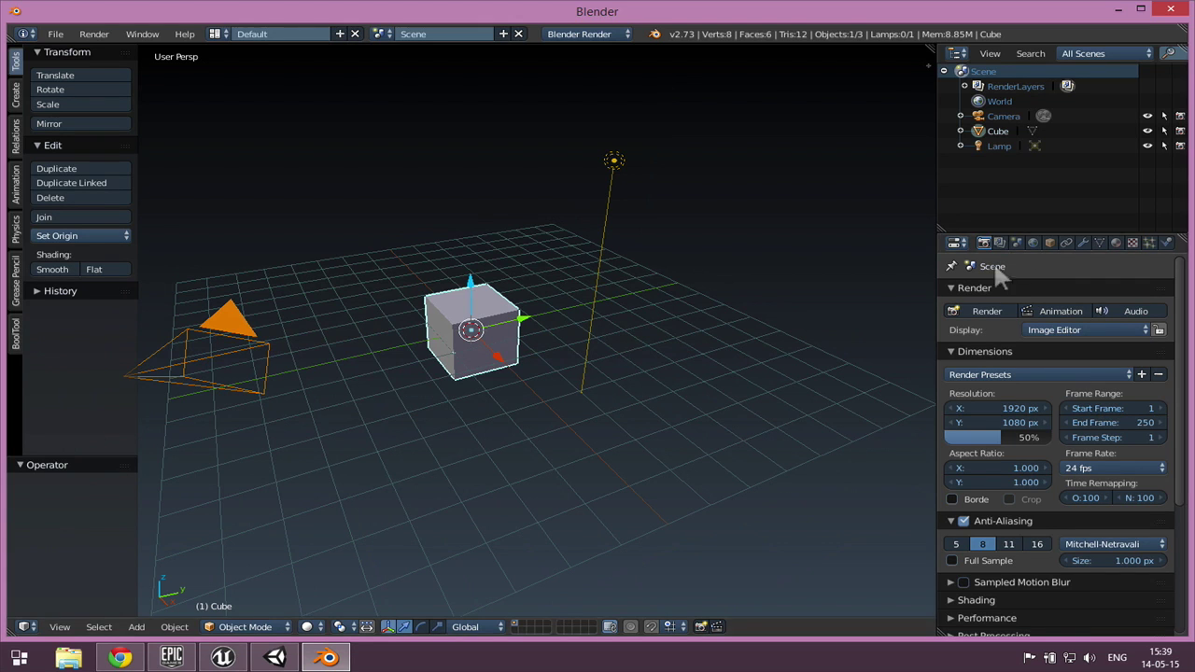
{"action": "scroll", "coordinate": [632, 295], "scroll_direction": "up", "scroll_amount": 2}
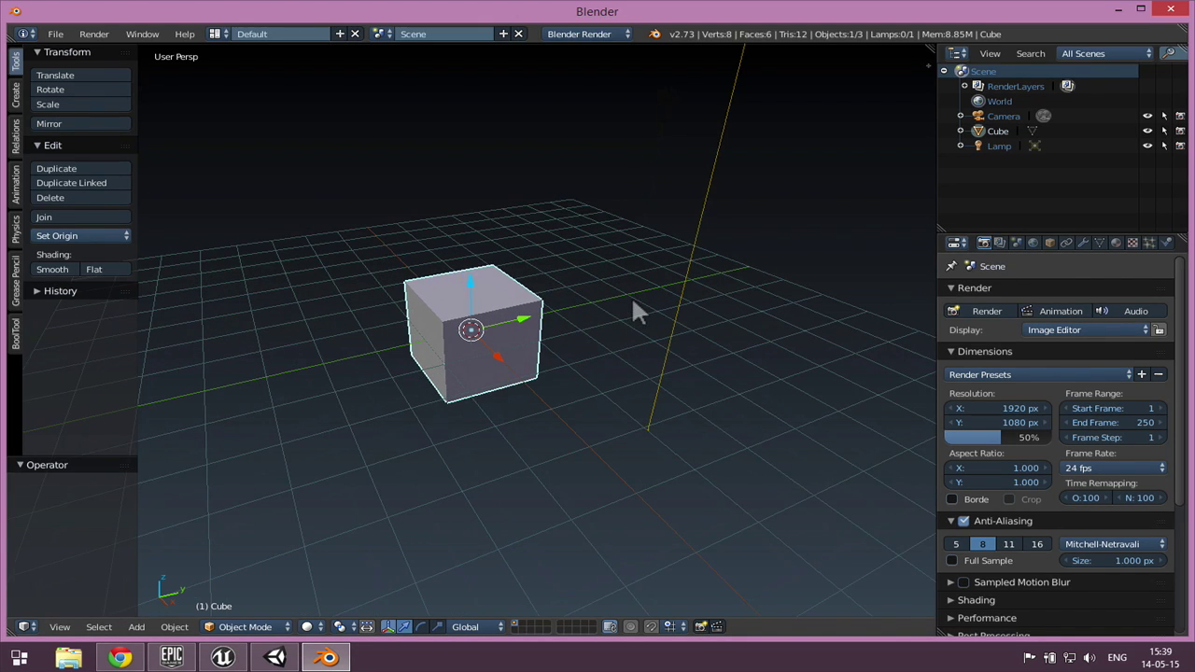
{"action": "scroll", "coordinate": [553, 303], "scroll_direction": "down", "scroll_amount": 2}
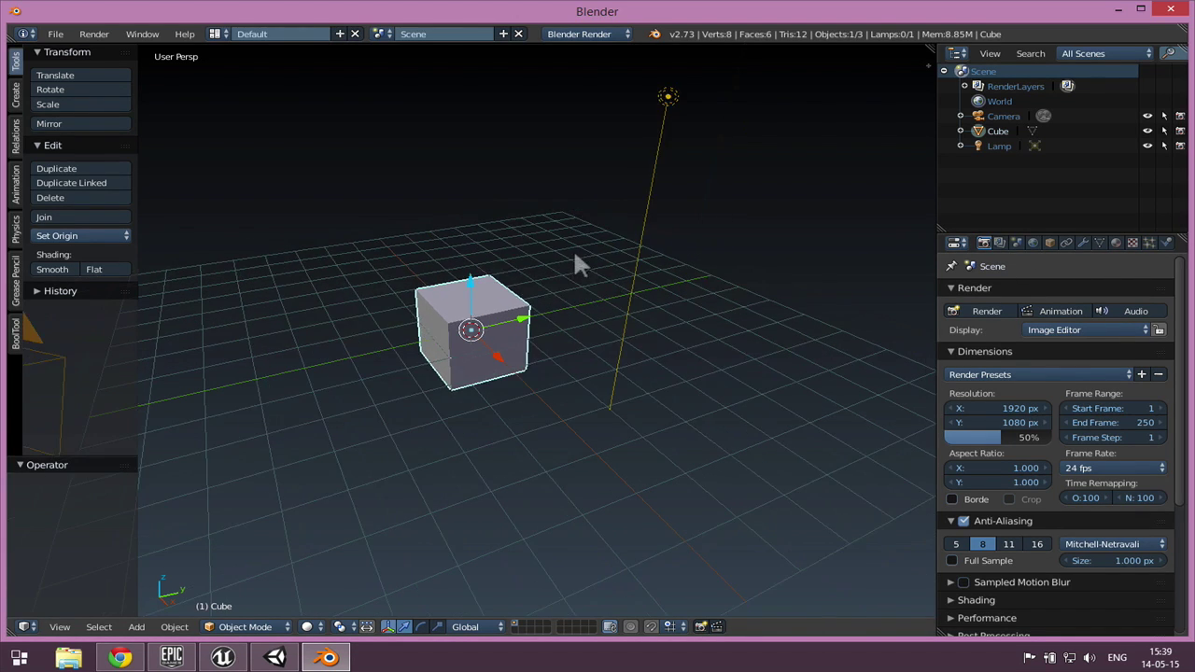
{"action": "scroll", "coordinate": [464, 313], "scroll_direction": "down", "scroll_amount": 2}
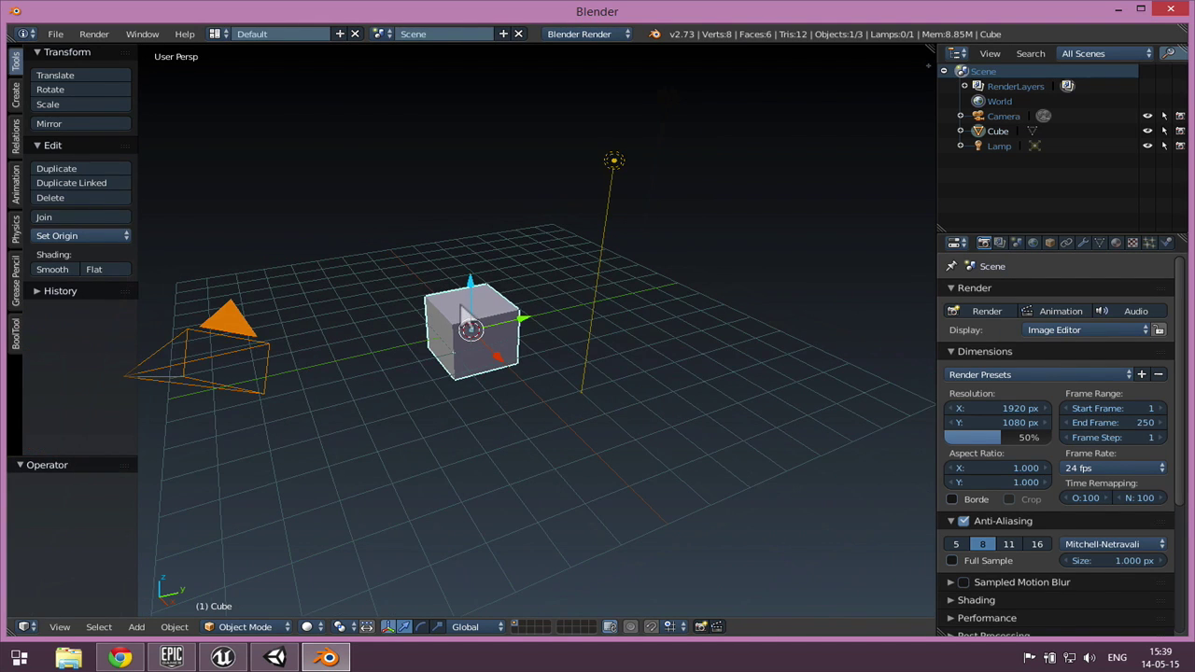
{"action": "scroll", "coordinate": [464, 313], "scroll_direction": "up", "scroll_amount": 2}
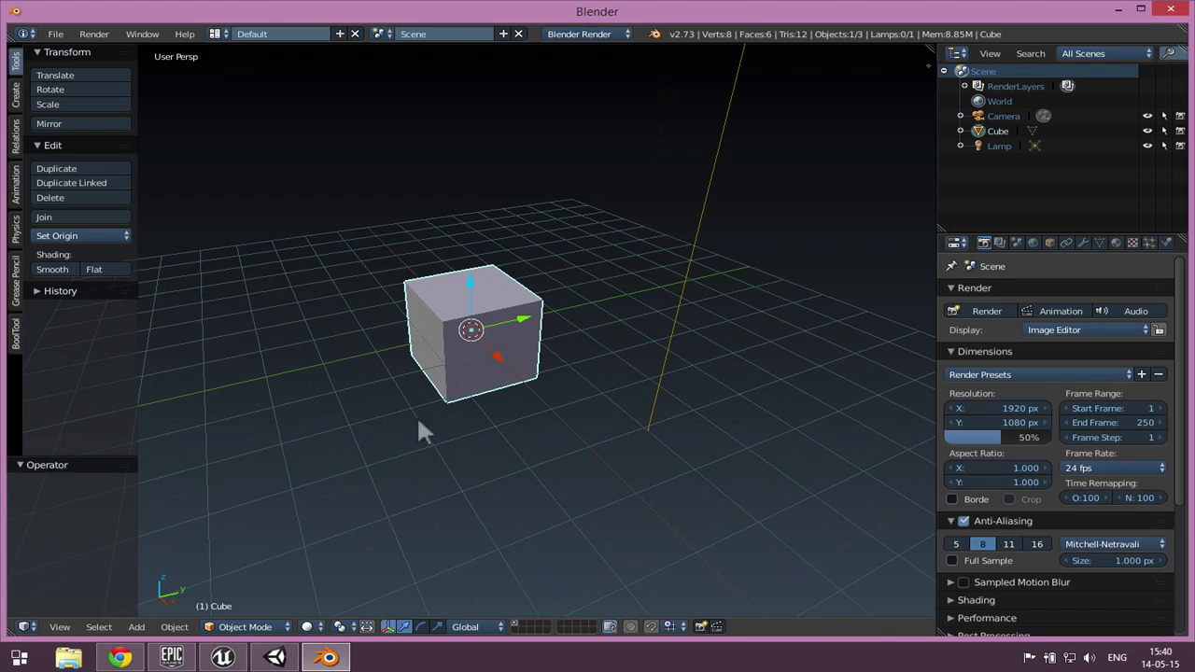
Switch the cube into Edit Mode and back to Object Mode, twice
{"action": "left_click", "coordinate": [231, 625]}
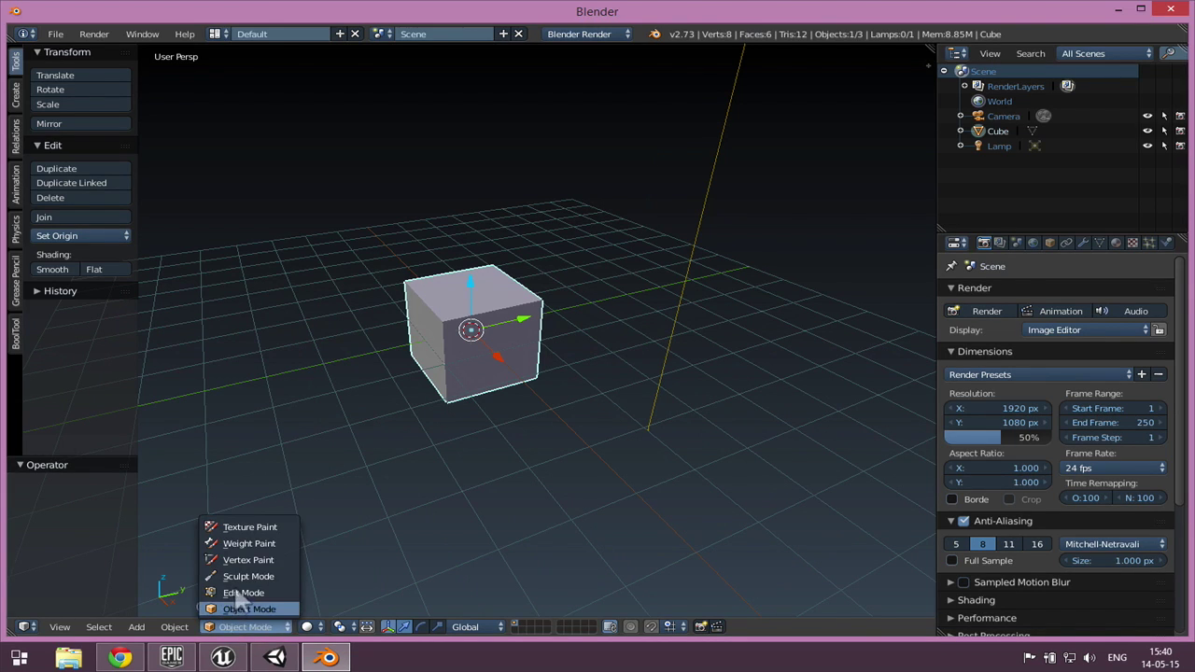
{"action": "left_click", "coordinate": [239, 593]}
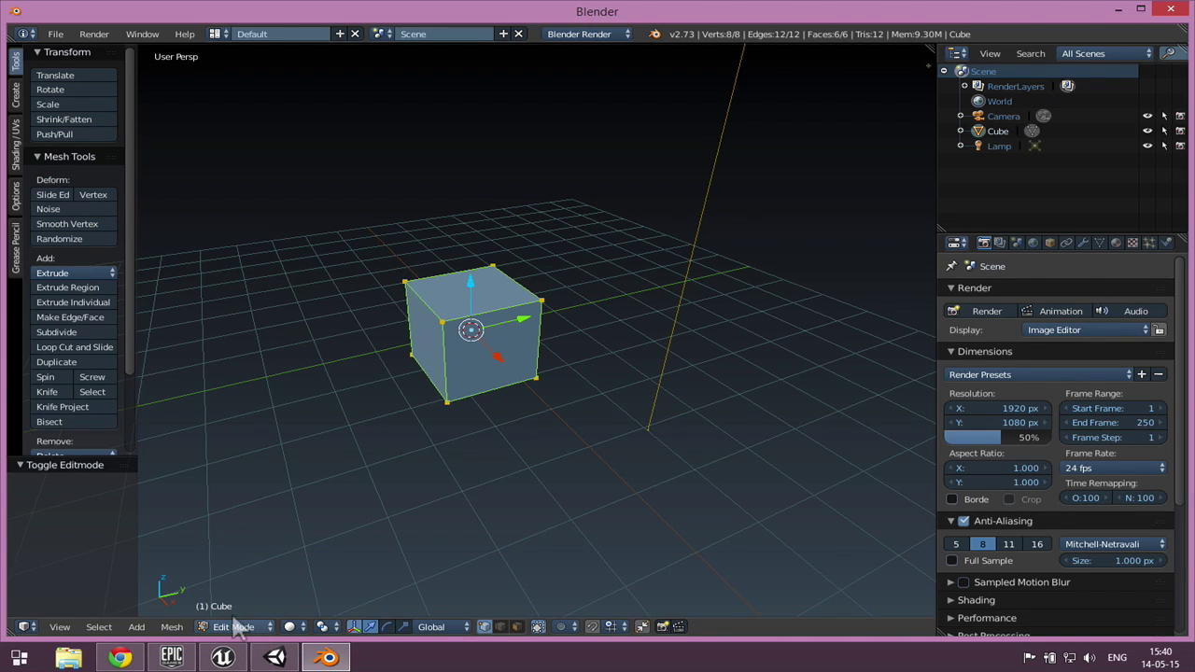
{"action": "left_click", "coordinate": [238, 625]}
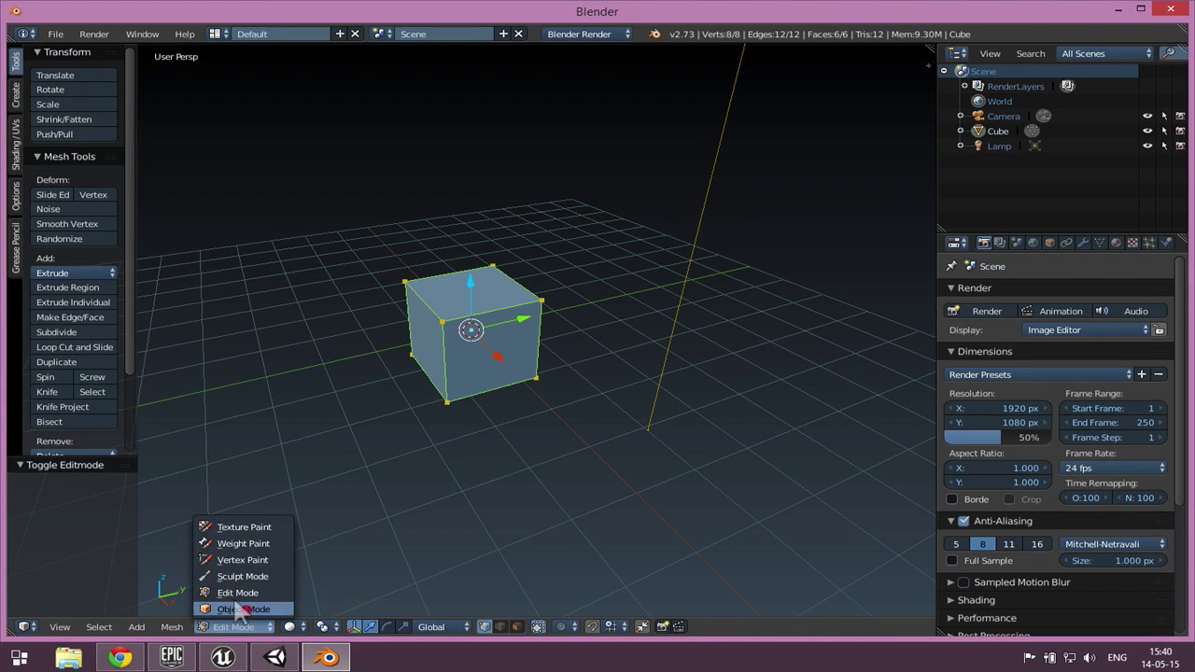
{"action": "left_click", "coordinate": [235, 610]}
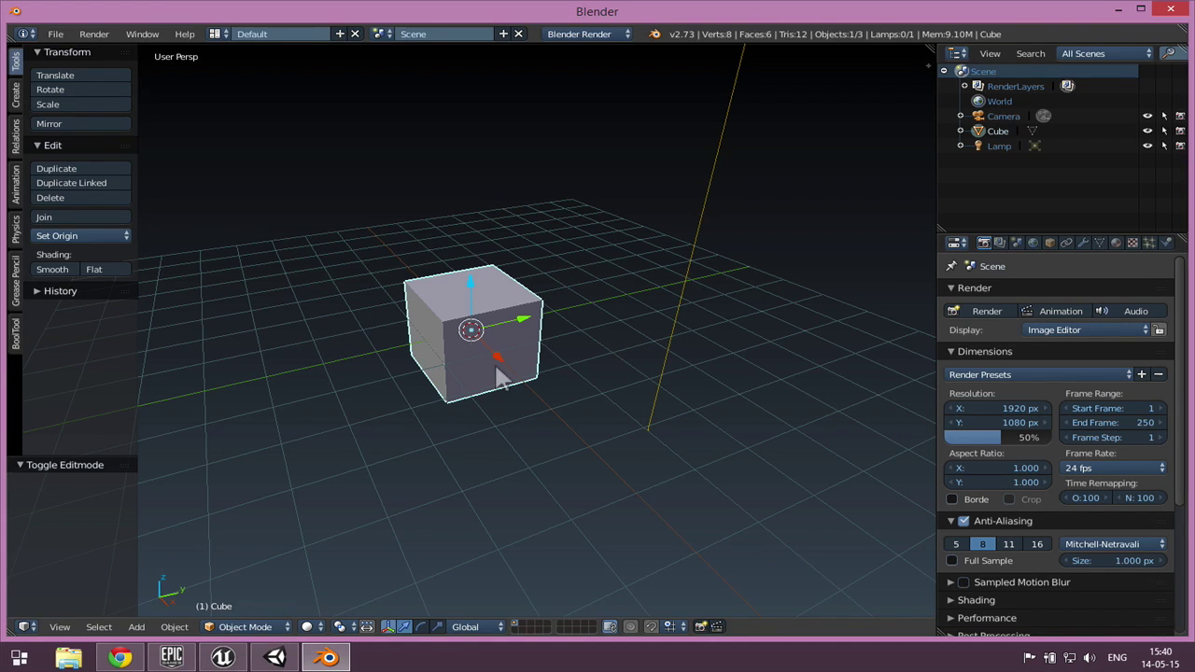
{"action": "key", "text": "Tab"}
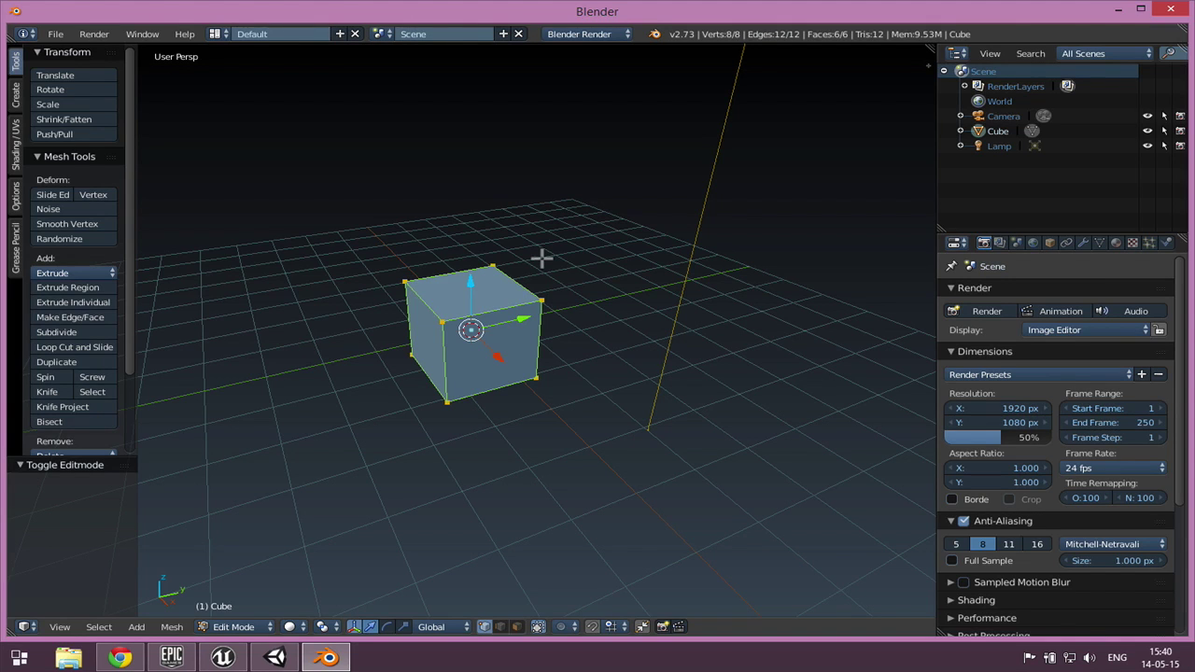
{"action": "key", "text": "Tab"}
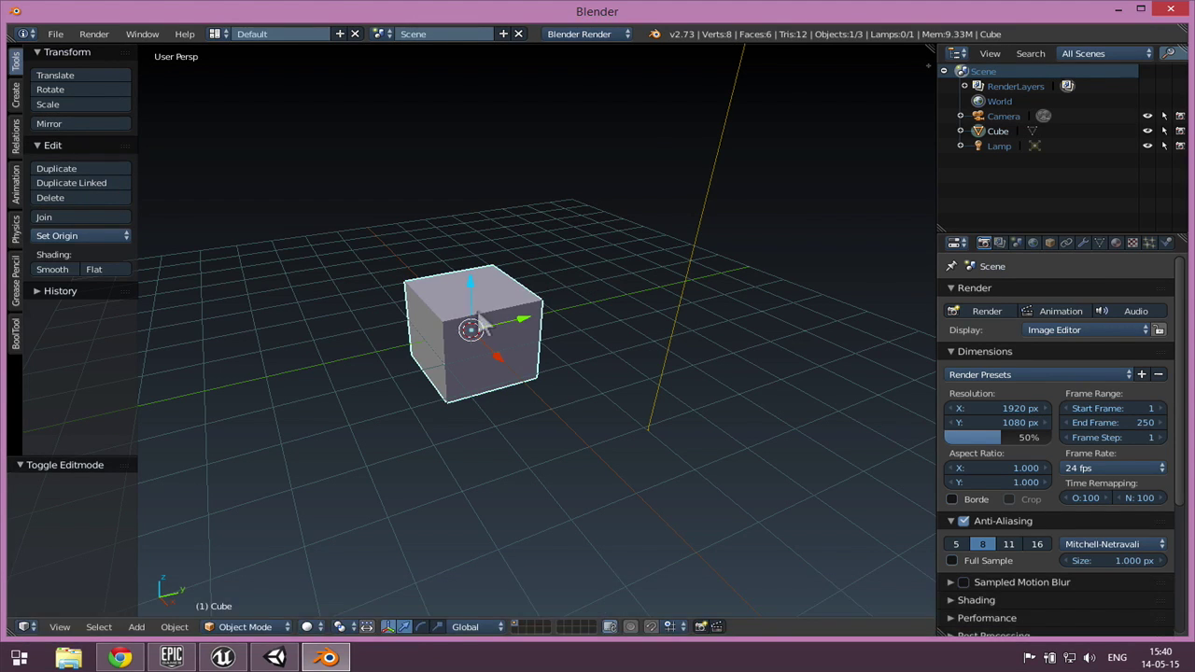
Move the cube freely in the viewport and nudge it about 0.02 along the X axis
{"action": "right_click_drag", "start_coordinate": [501, 301], "coordinate": [433, 326]}
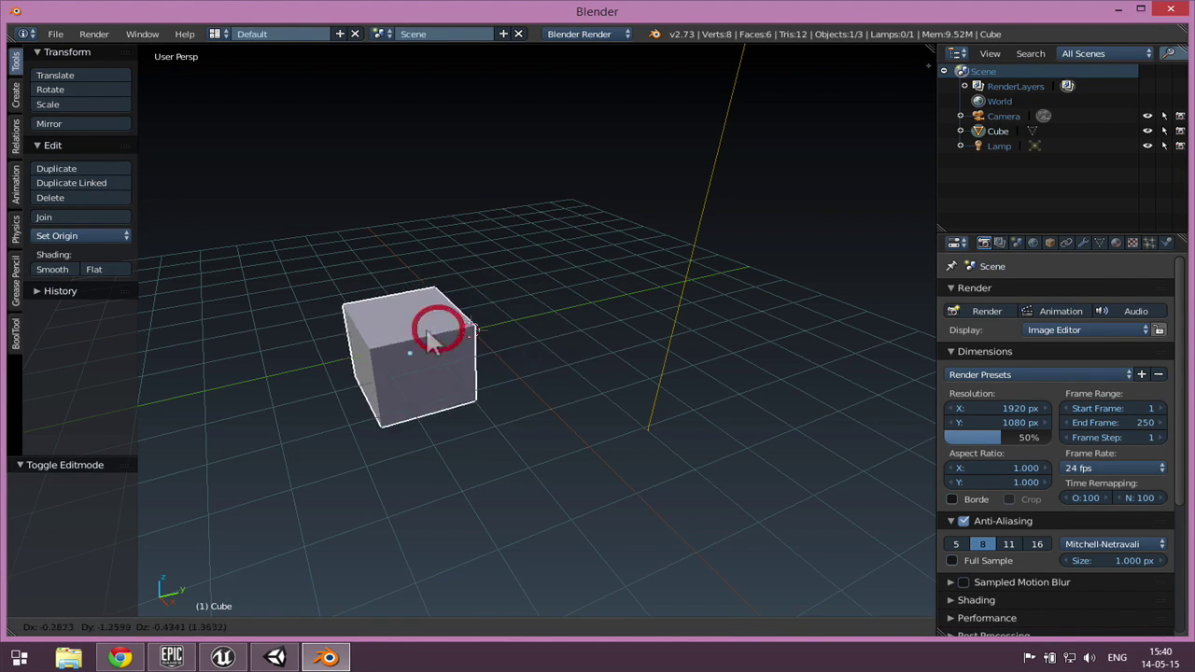
{"action": "left_click", "coordinate": [478, 288]}
{"action": "mouse_move", "coordinate": [466, 336]}
{"action": "left_mouse_down"}
{"action": "mouse_move", "coordinate": [449, 314]}
{"action": "mouse_move", "coordinate": [493, 266]}
{"action": "mouse_move", "coordinate": [484, 308]}
{"action": "mouse_move", "coordinate": [529, 277]}
{"action": "mouse_move", "coordinate": [502, 285]}
{"action": "mouse_move", "coordinate": [481, 324]}
{"action": "left_mouse_up"}
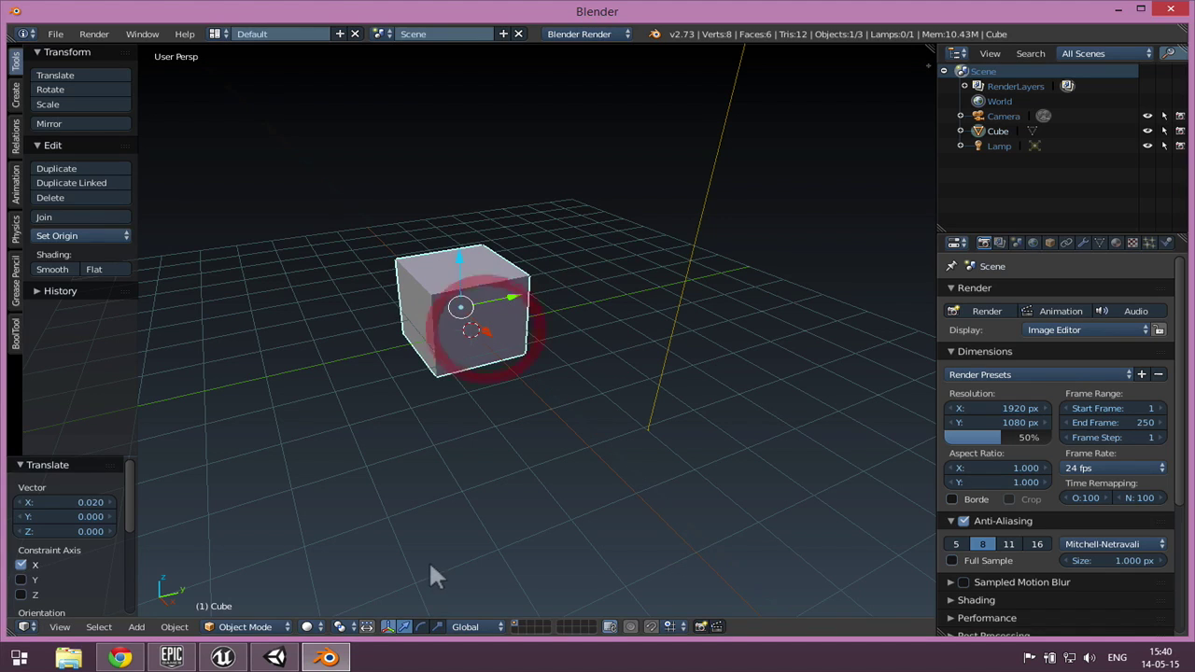
Rotate the cube with the rotation manipulator around X and about 6.3° around Z
{"action": "left_click", "coordinate": [421, 627]}
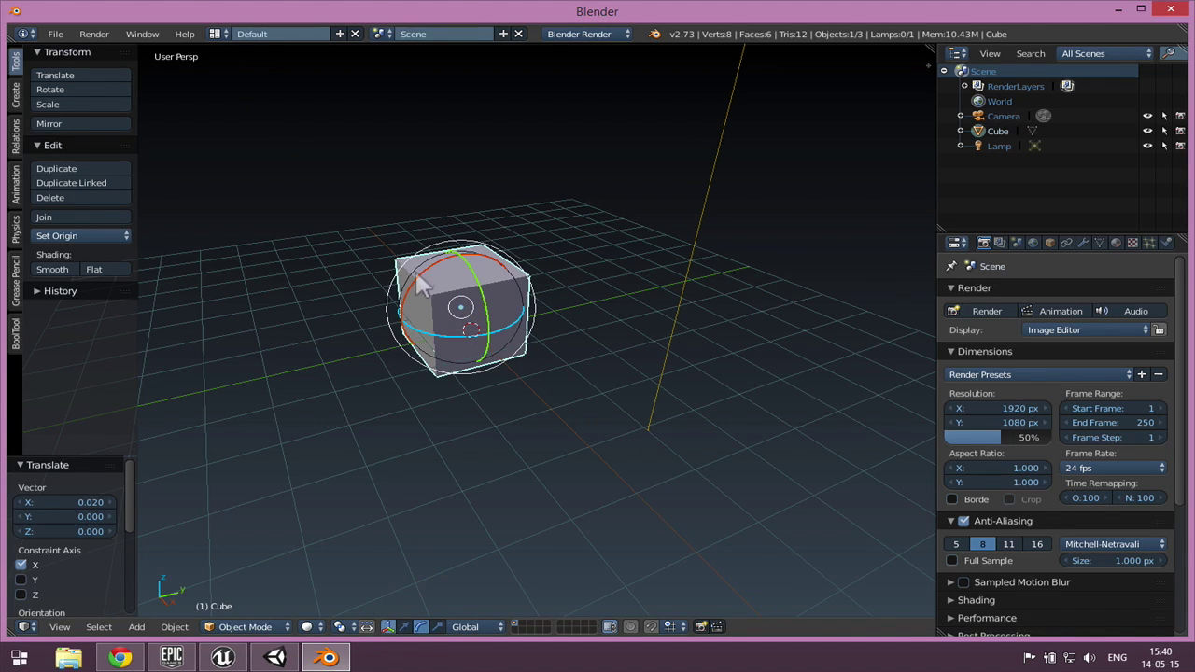
{"action": "mouse_move", "coordinate": [410, 274]}
{"action": "left_mouse_down"}
{"action": "mouse_move", "coordinate": [392, 308]}
{"action": "mouse_move", "coordinate": [413, 271]}
{"action": "left_mouse_up"}
{"action": "left_click_drag", "start_coordinate": [435, 336], "coordinate": [464, 333]}
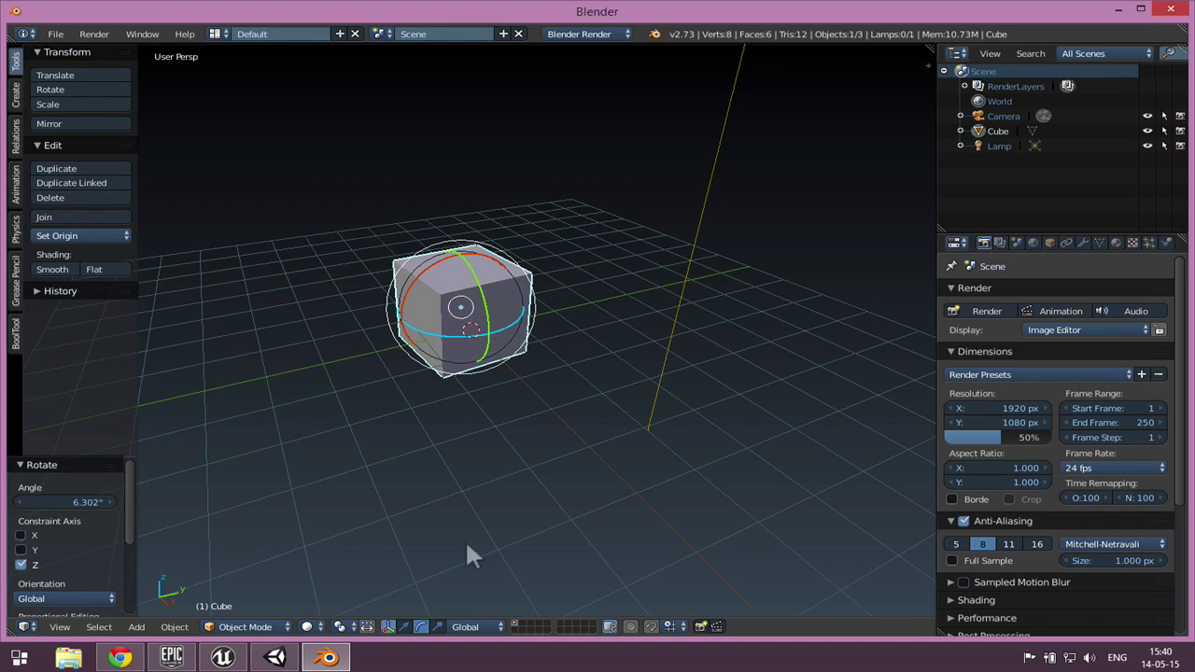
Scale the cube with the scale manipulator along X, Y and Z, using a factor of about 2.015 on Z
{"action": "left_click", "coordinate": [431, 628]}
{"action": "left_click_drag", "start_coordinate": [478, 331], "coordinate": [512, 341]}
{"action": "left_click_drag", "start_coordinate": [515, 295], "coordinate": [547, 280]}
{"action": "left_click_drag", "start_coordinate": [458, 250], "coordinate": [448, 198]}
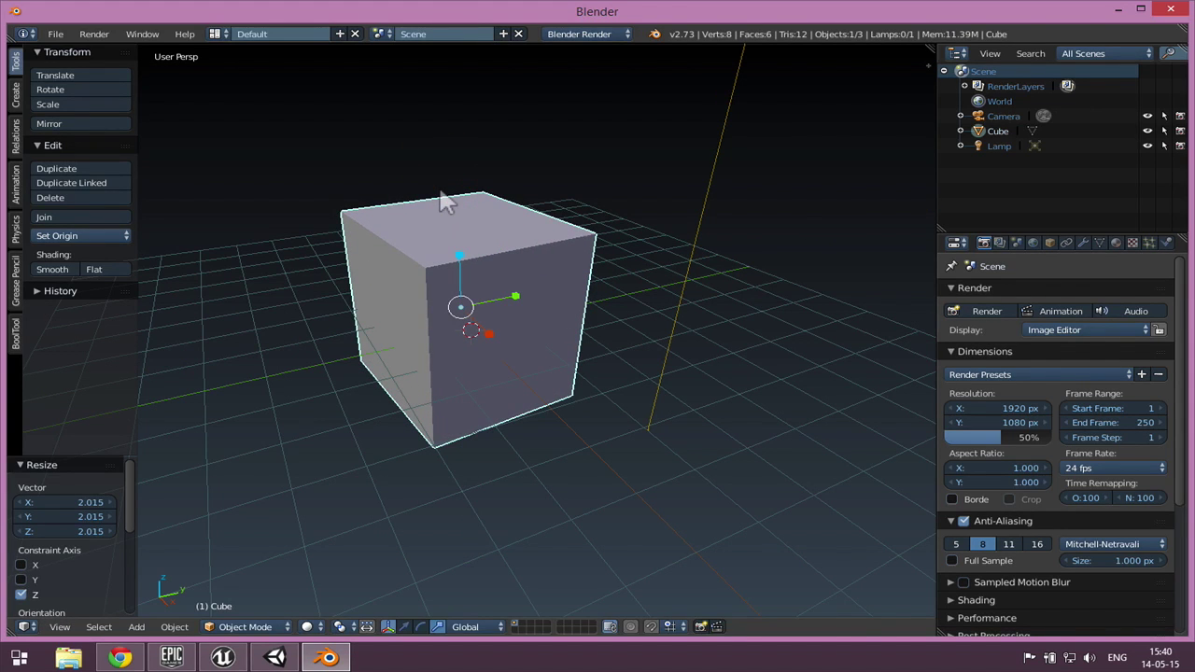
Undo all the scaling, rotation and movement applied to the cube
{"action": "key", "text": "ctrl+z"}
{"action": "key", "text": "ctrl+z"}
{"action": "key", "text": "ctrl+z"}
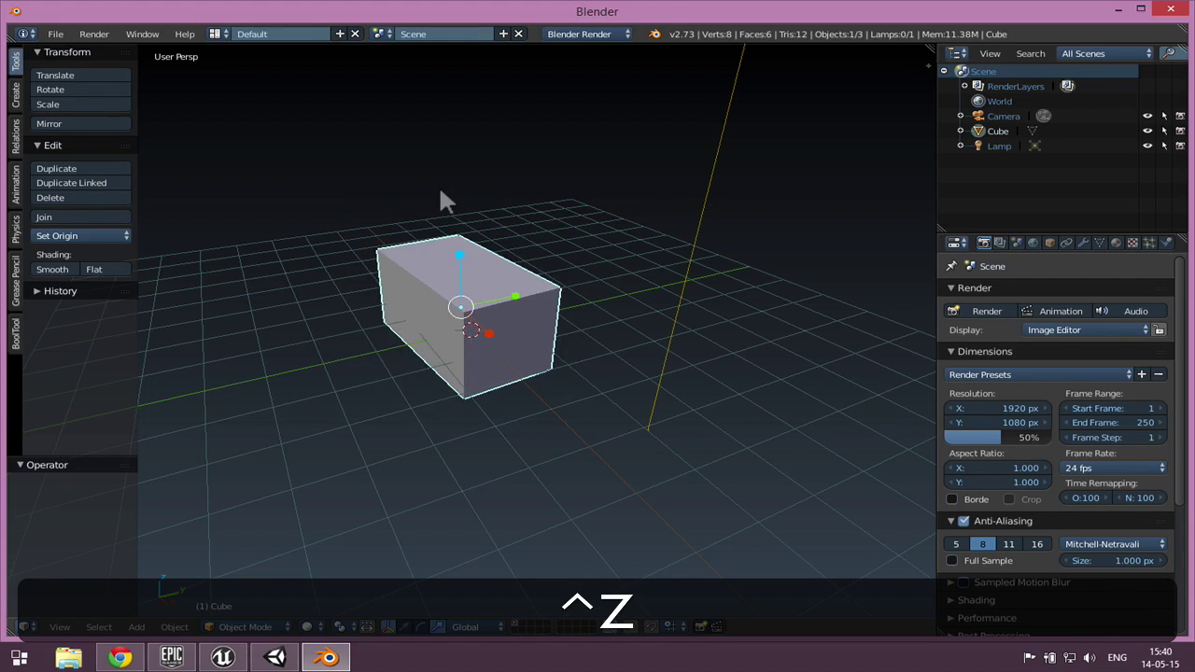
{"action": "key", "text": "ctrl+z"}
{"action": "key", "text": "ctrl+z"}
{"action": "key", "text": "ctrl+z"}
{"action": "key", "text": "ctrl+z"}
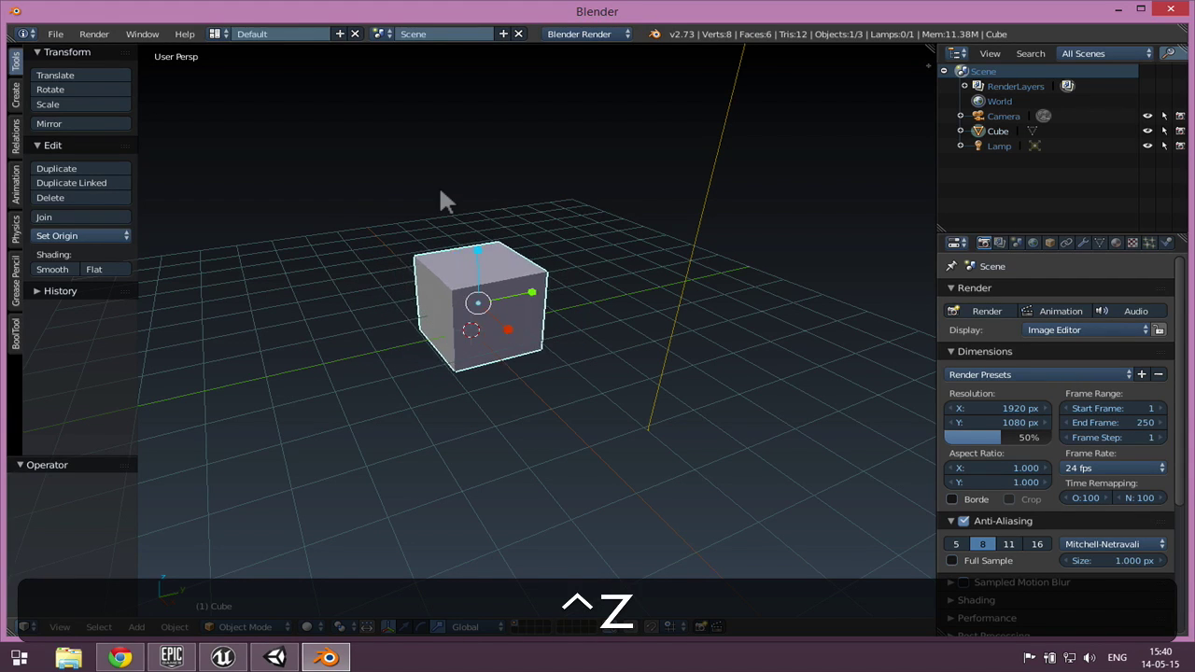
{"action": "key", "text": "ctrl+z"}
{"action": "key", "text": "ctrl+z"}
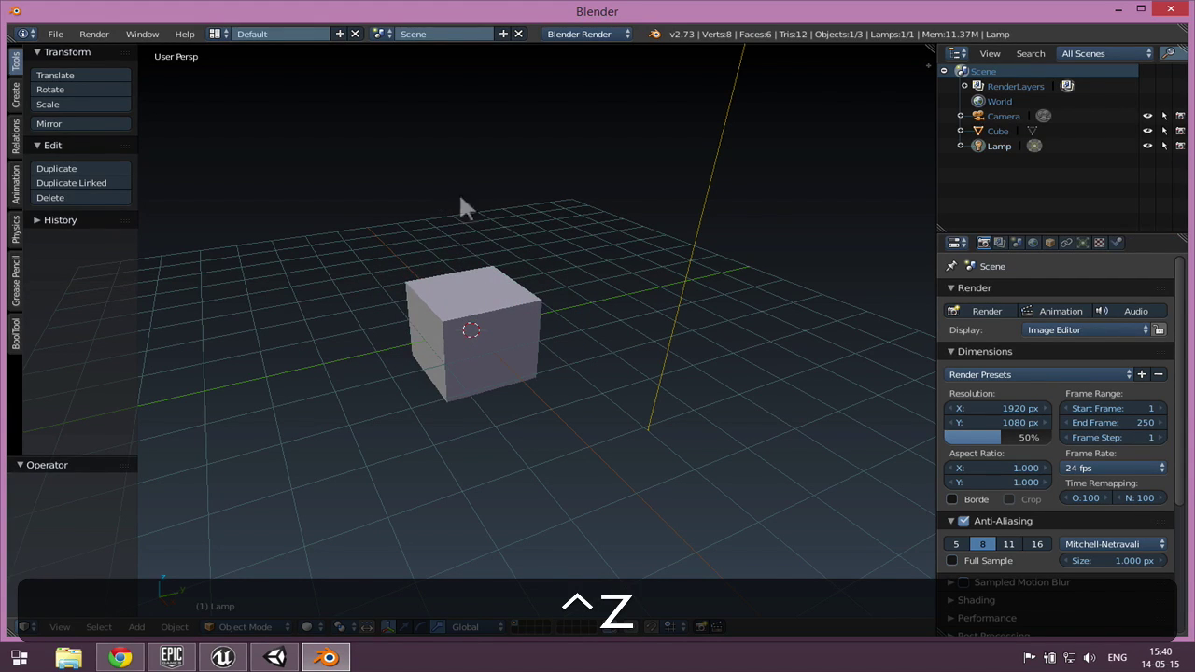
Select the default cube and delete it from the scene
{"action": "right_click", "coordinate": [496, 316]}
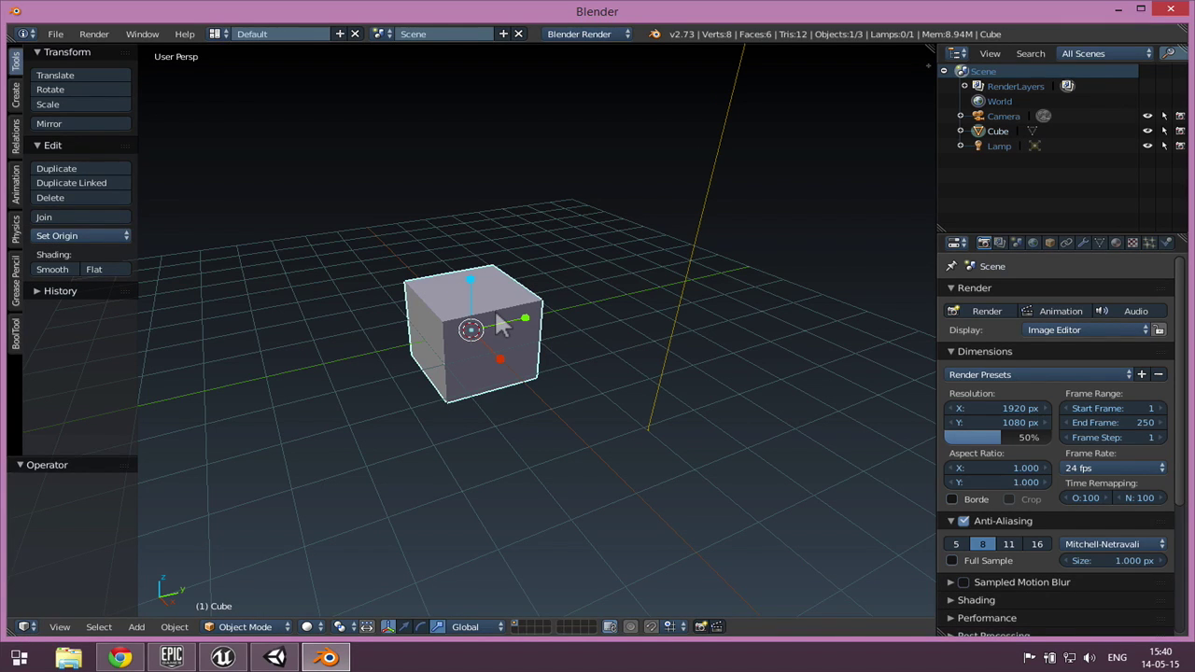
{"action": "key", "text": "x"}
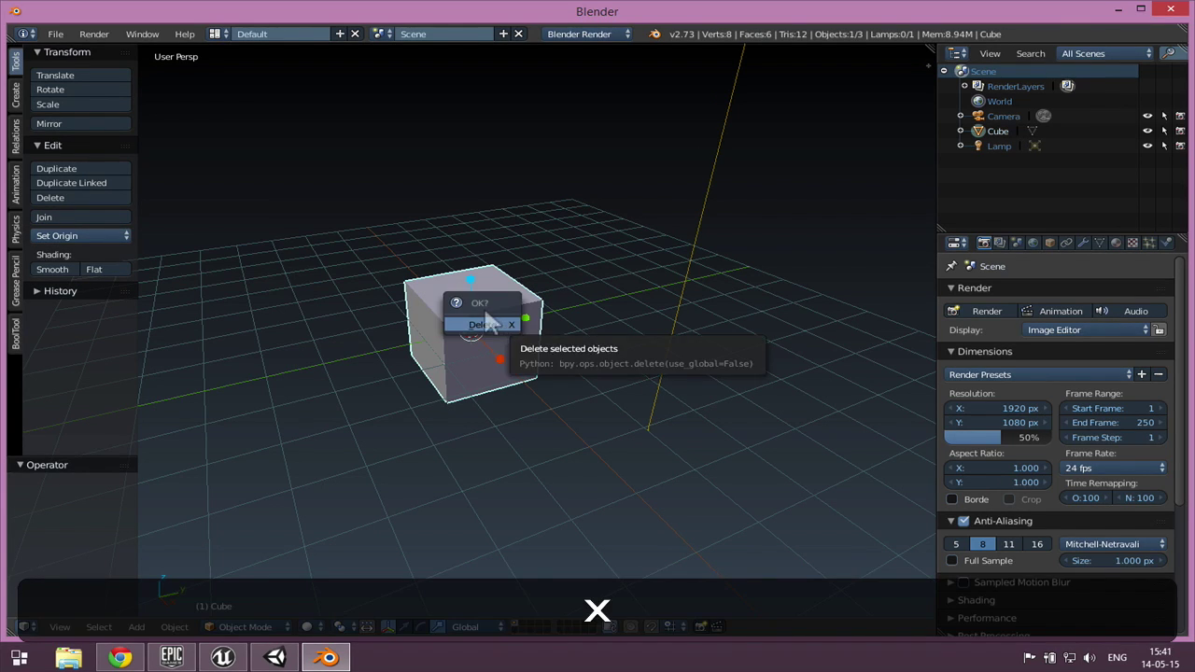
{"action": "left_click", "coordinate": [483, 324]}
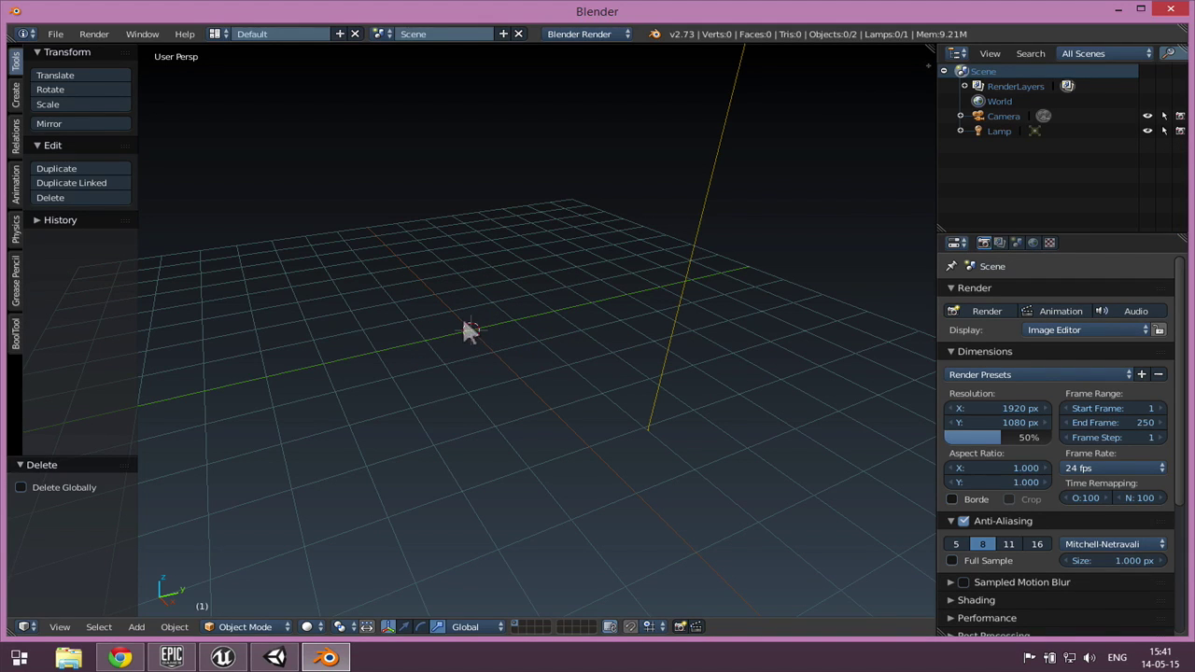
Add a new cube mesh at the scene's origin and set the manipulator to translate
{"action": "key", "text": "shift"}
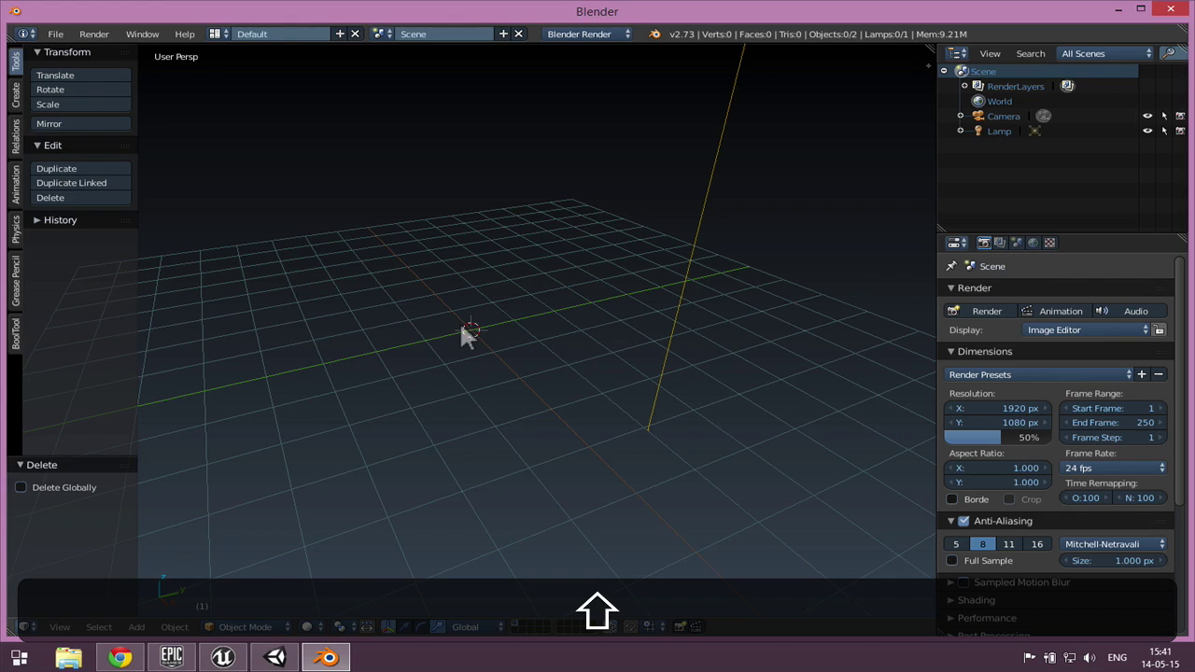
{"action": "key", "text": "shift+a"}
{"action": "mouse_move", "coordinate": [463, 332]}
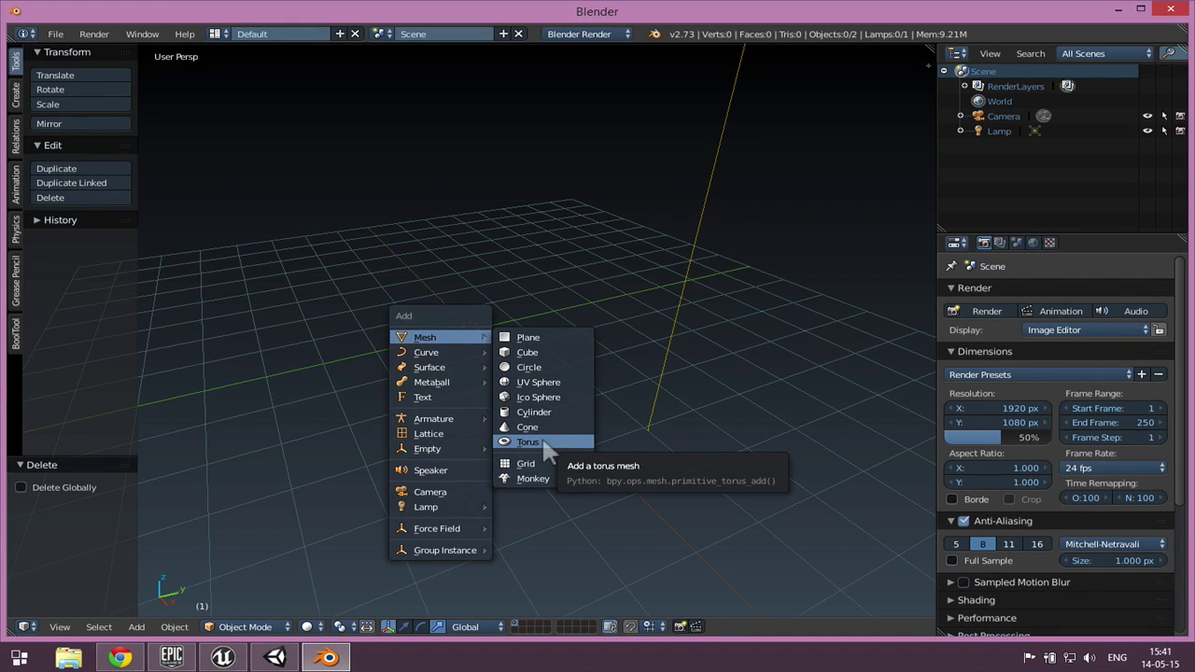
{"action": "left_click", "coordinate": [552, 356]}
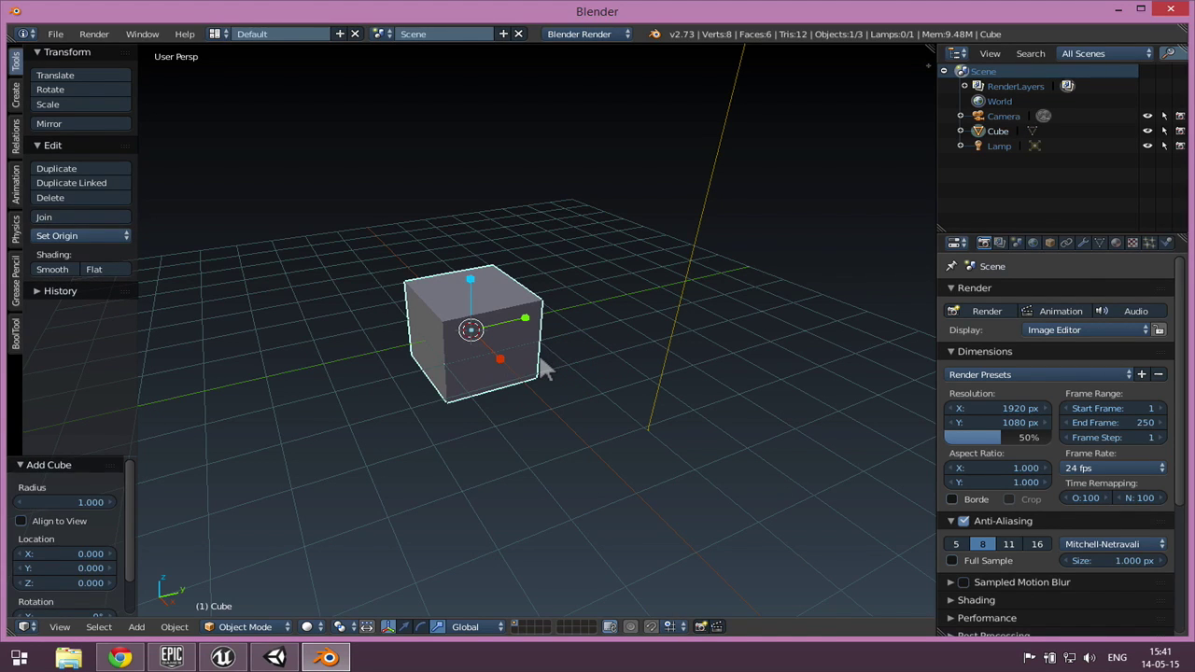
{"action": "left_click", "coordinate": [417, 626]}
{"action": "left_click", "coordinate": [403, 627]}
Try rotating the cube freely and around the global X axis, and cancel the rotation
{"action": "key", "text": "r"}
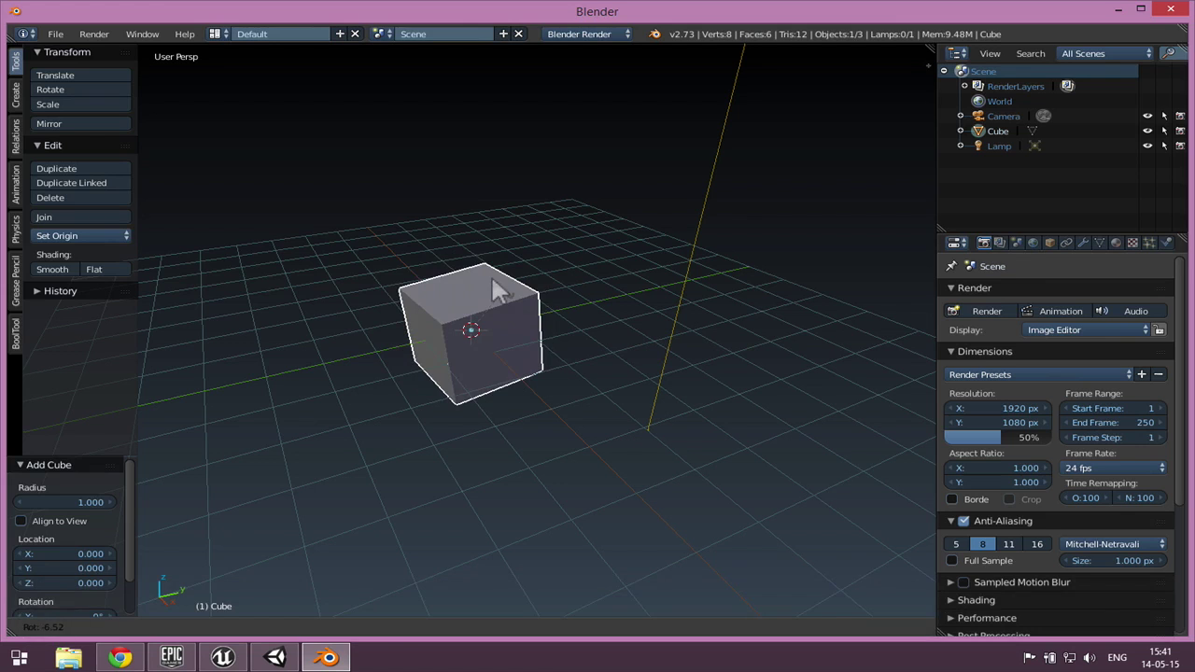
{"action": "key", "text": "x"}
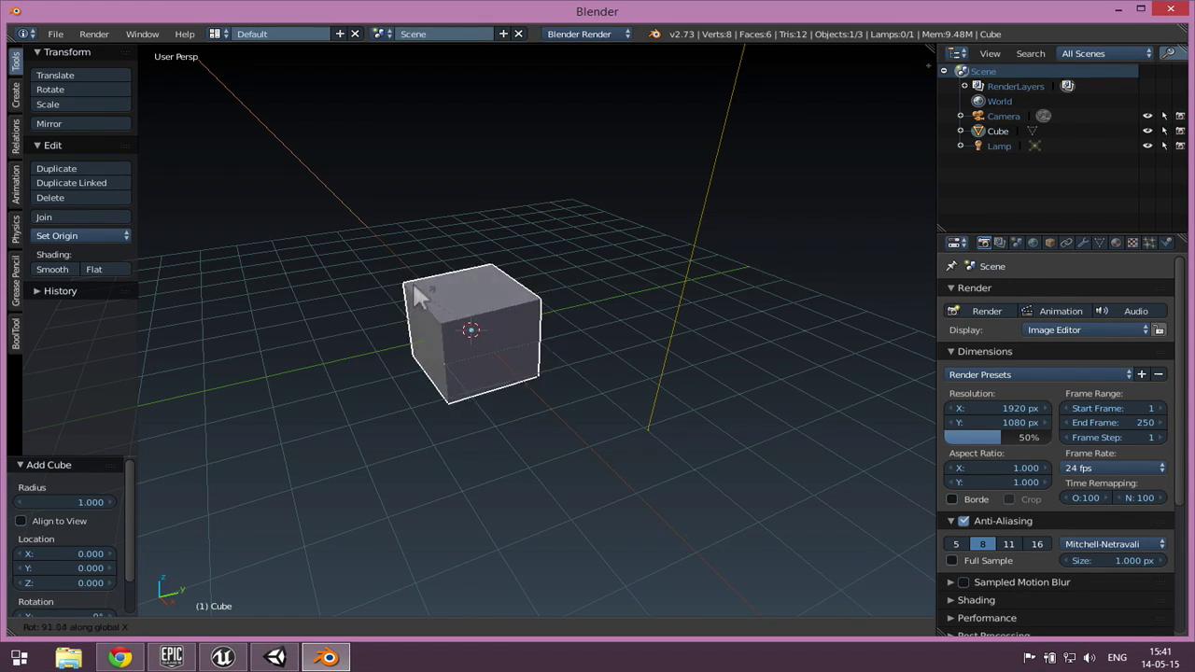
{"action": "key", "text": "r"}
{"action": "key", "text": "y"}
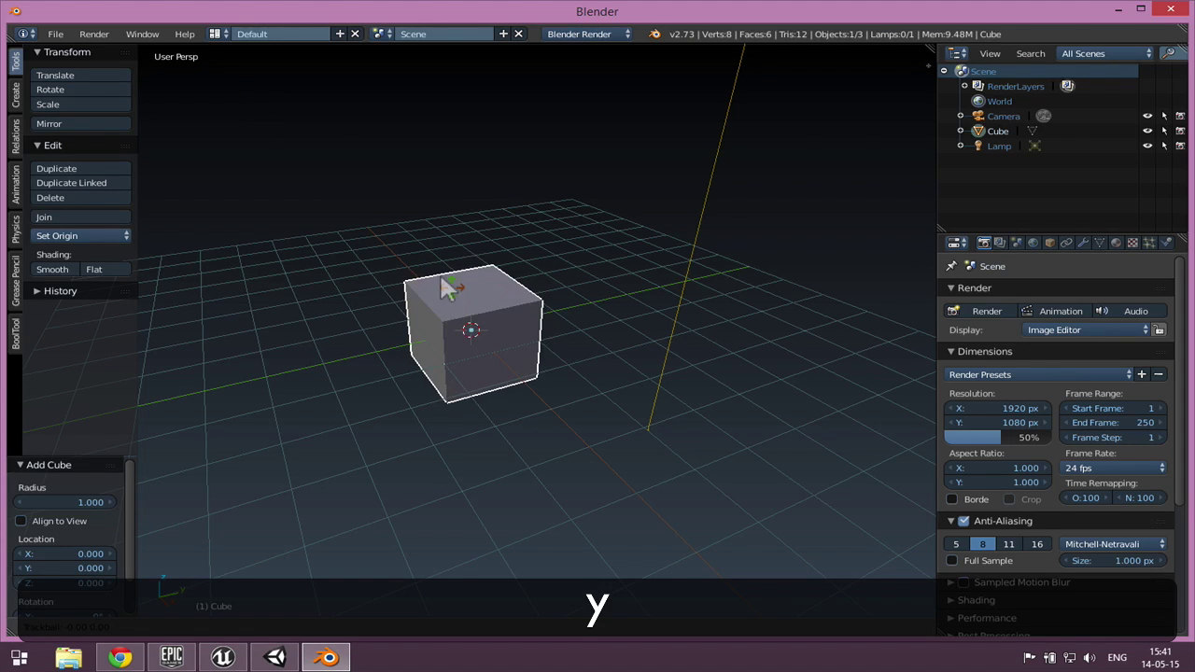
{"action": "right_click", "coordinate": [435, 308]}
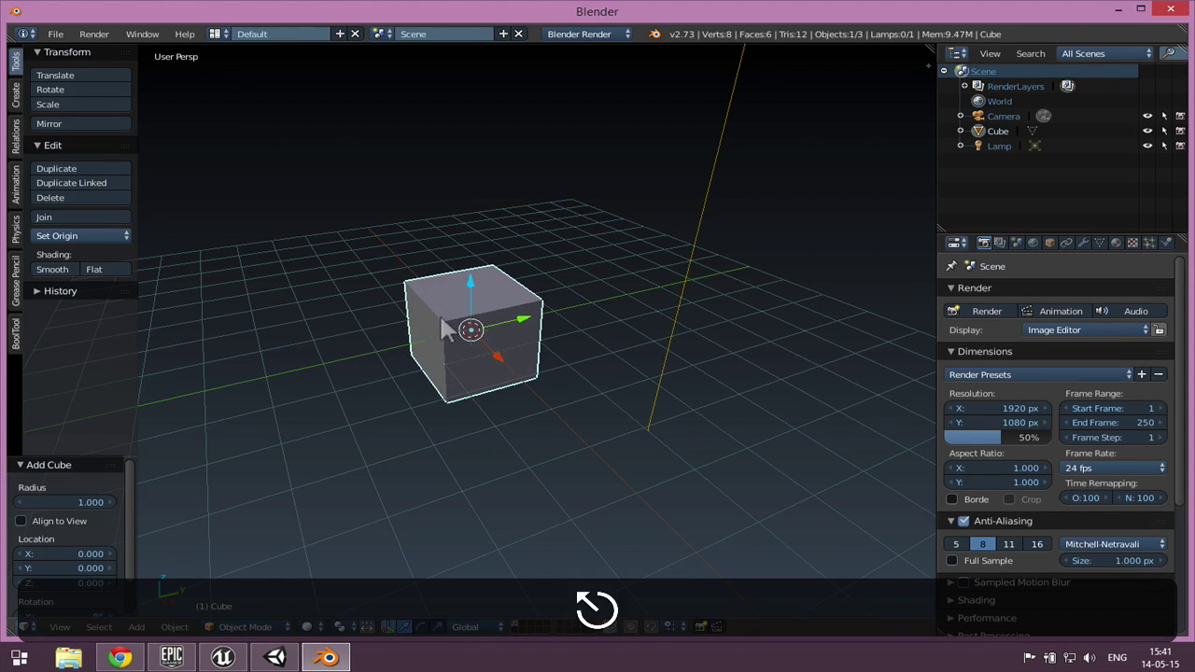
Try rotating the cube constrained to the global Y, Z and X axes in turn, and cancel it
{"action": "key", "text": "r"}
{"action": "key", "text": "y"}
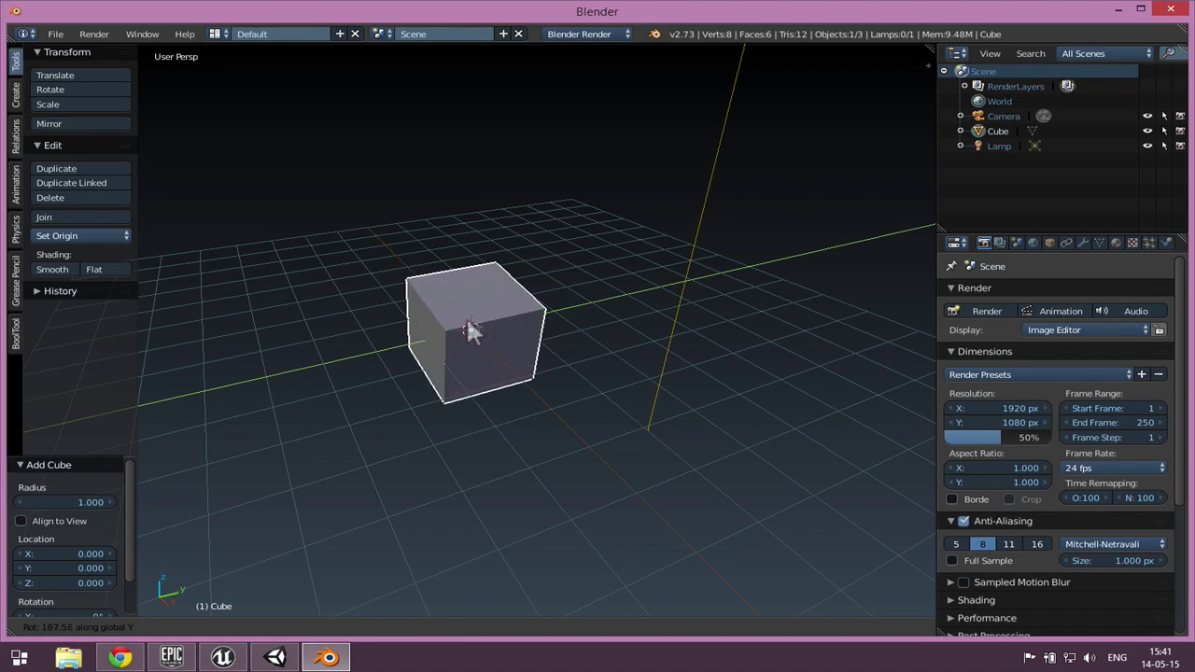
{"action": "key", "text": "z"}
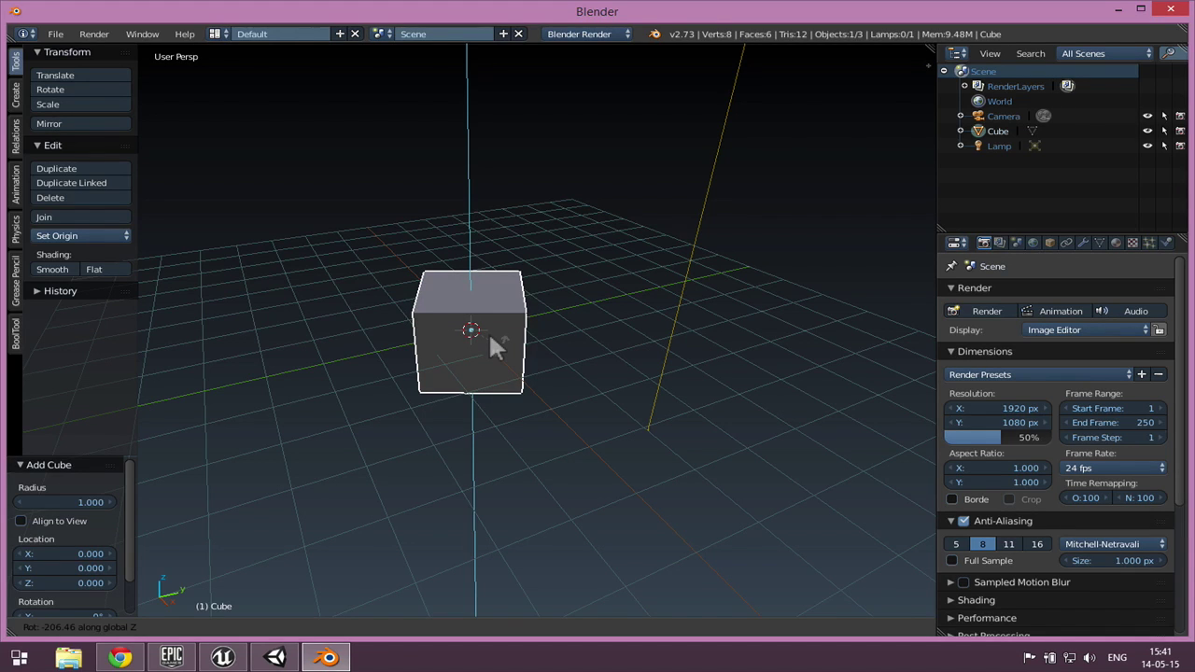
{"action": "key", "text": "x"}
{"action": "key", "text": "y"}
{"action": "key", "text": "z"}
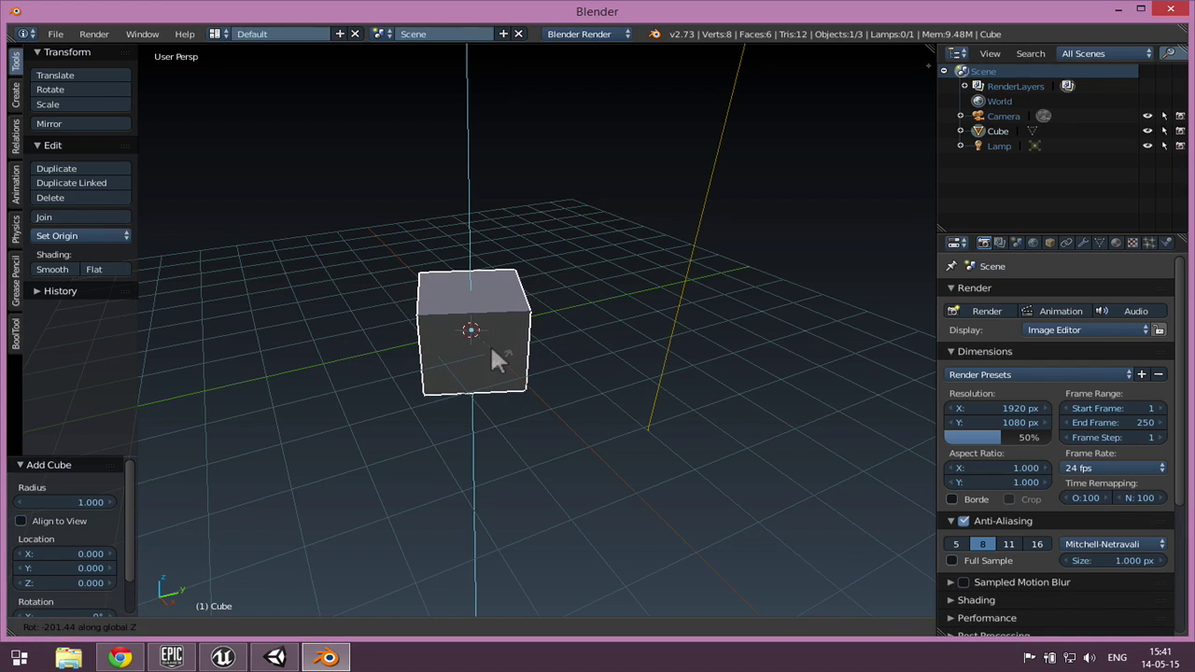
{"action": "key", "text": "Escape"}
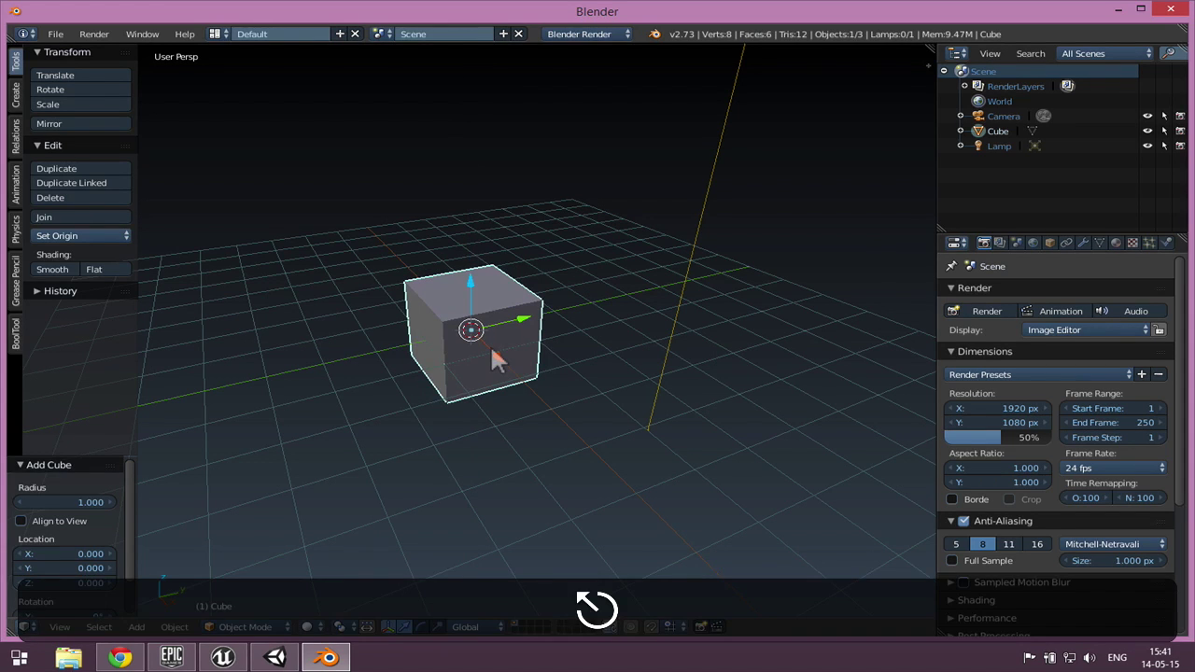
Try moving the cube along the global X and Y axes, and place it about 0.38 units up along Z
{"action": "key", "text": "g"}
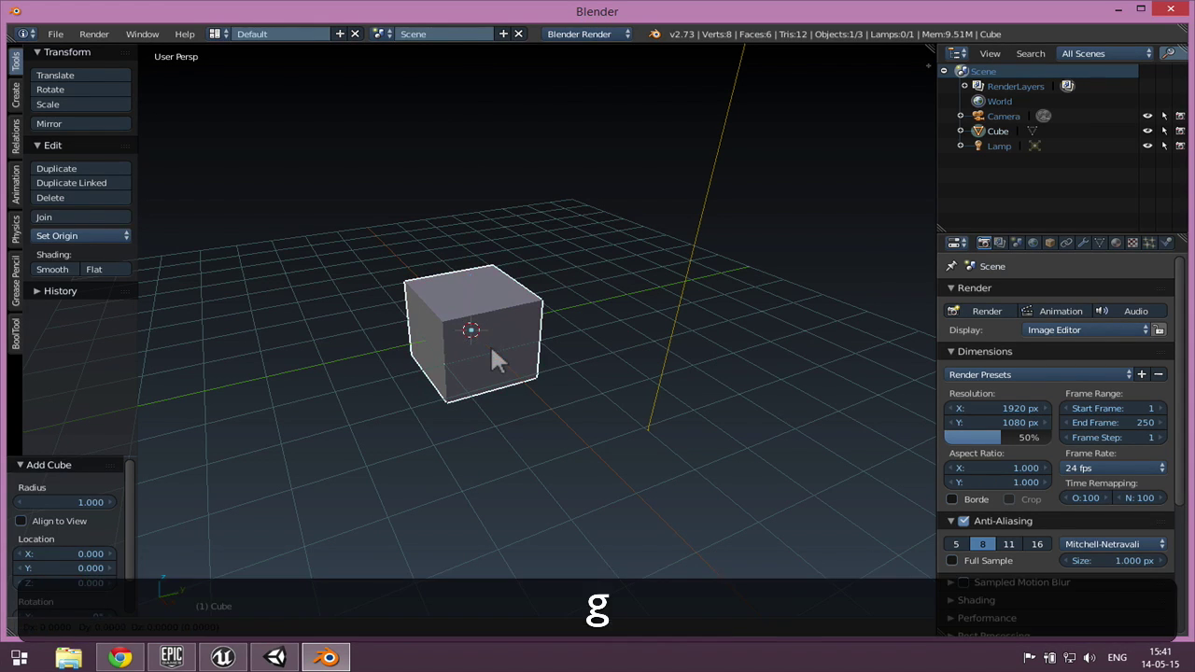
{"action": "key", "text": "x"}
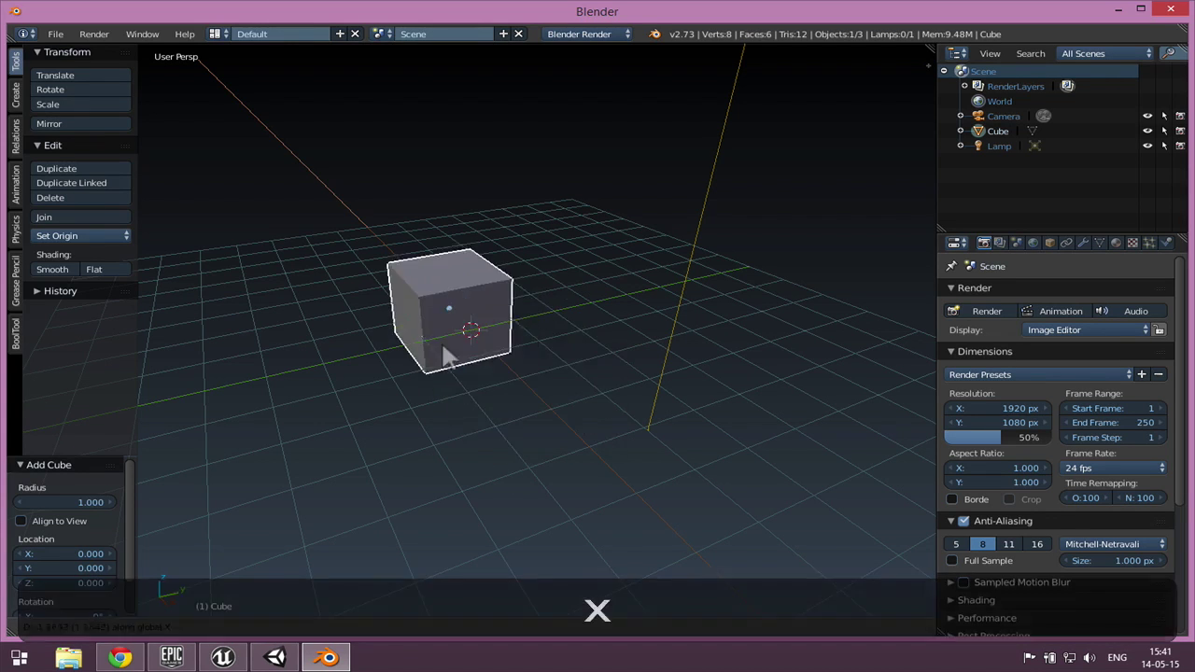
{"action": "key", "text": "y"}
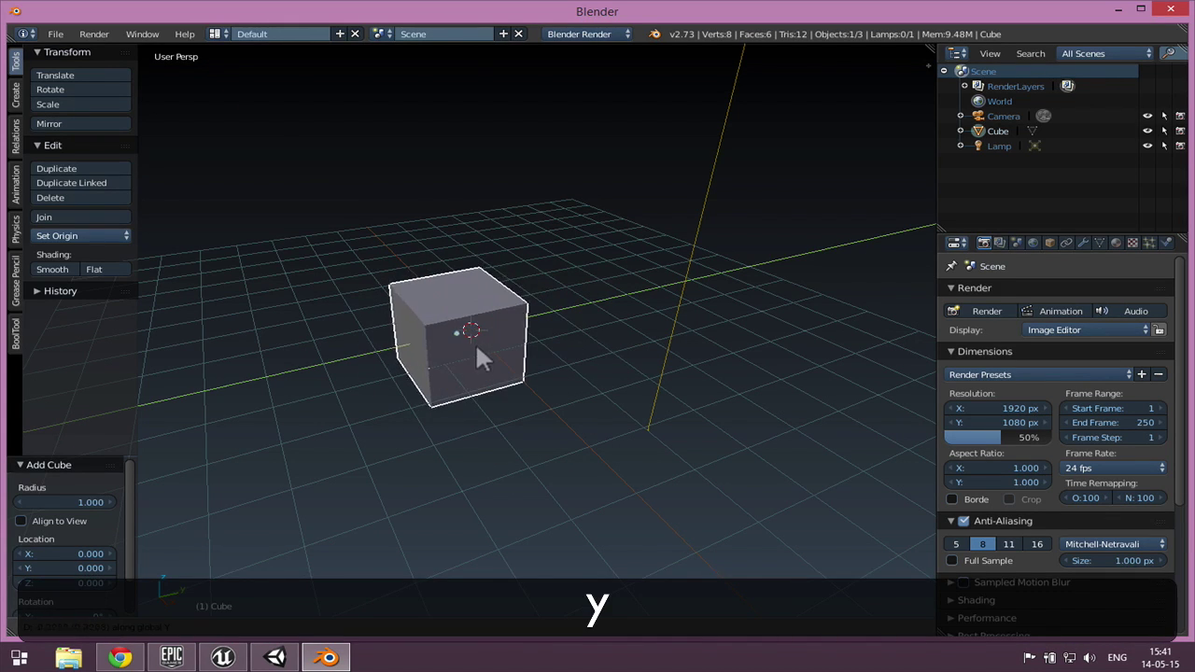
{"action": "key", "text": "z"}
{"action": "left_click", "coordinate": [462, 334]}
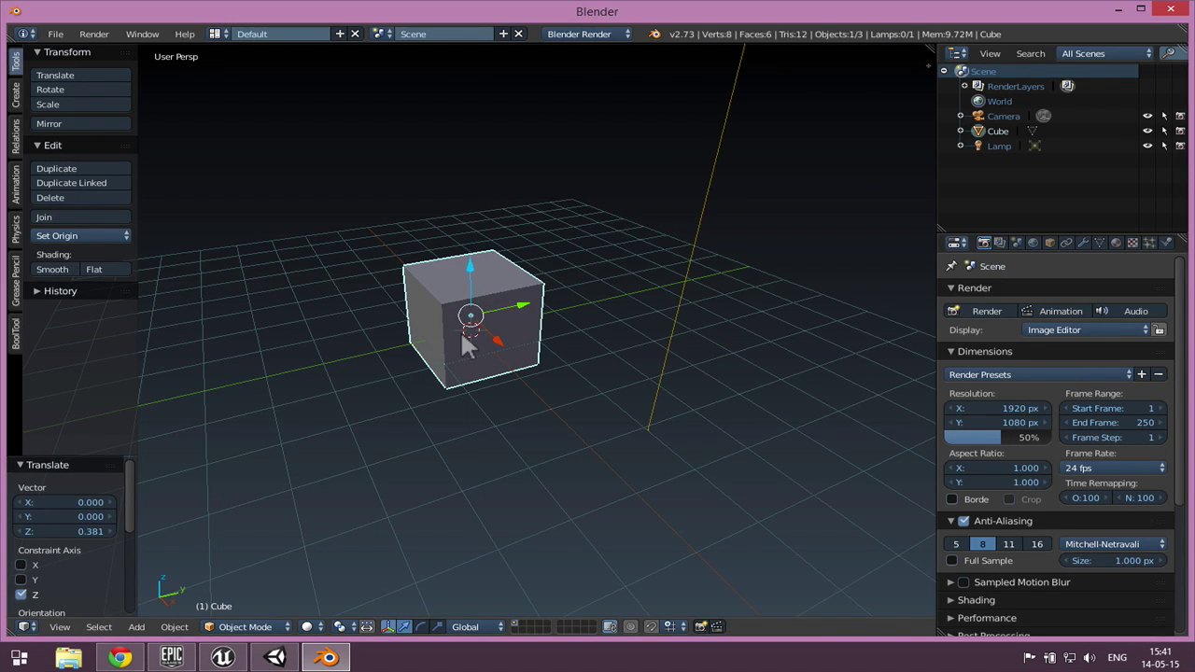
Try scaling the cube uniformly and along global X and Y, and stretch it along global Z by about -2.39
{"action": "key", "text": "s"}
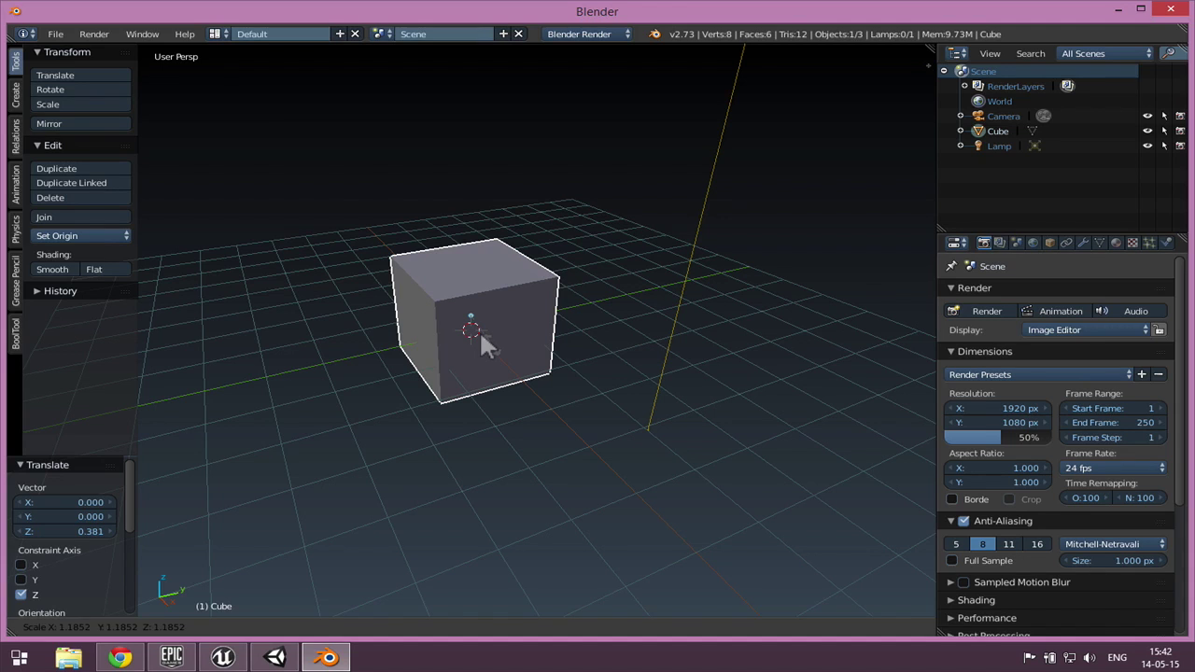
{"action": "key", "text": "x"}
{"action": "key", "text": "y"}
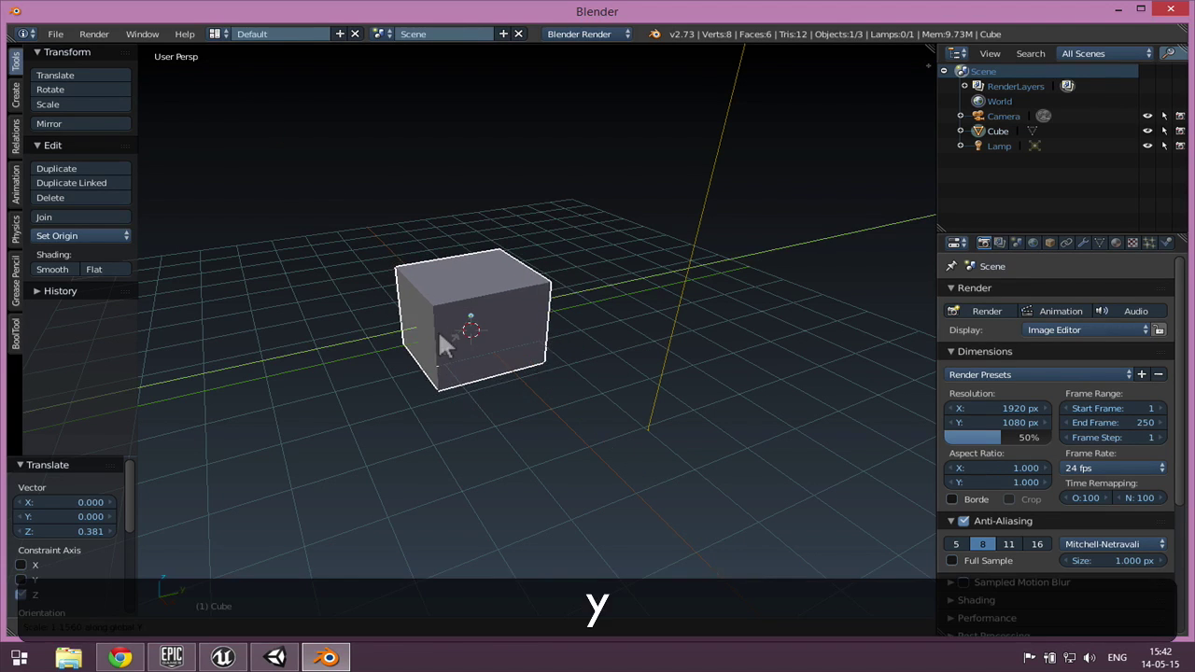
{"action": "key", "text": "z"}
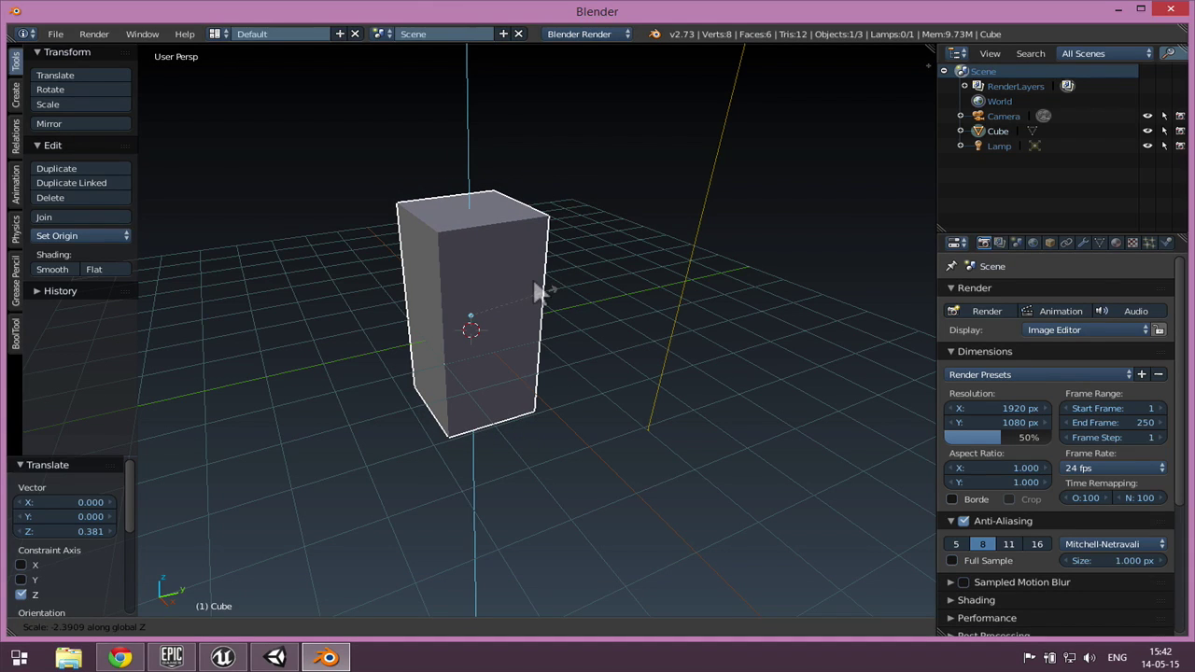
{"action": "left_click", "coordinate": [534, 284]}
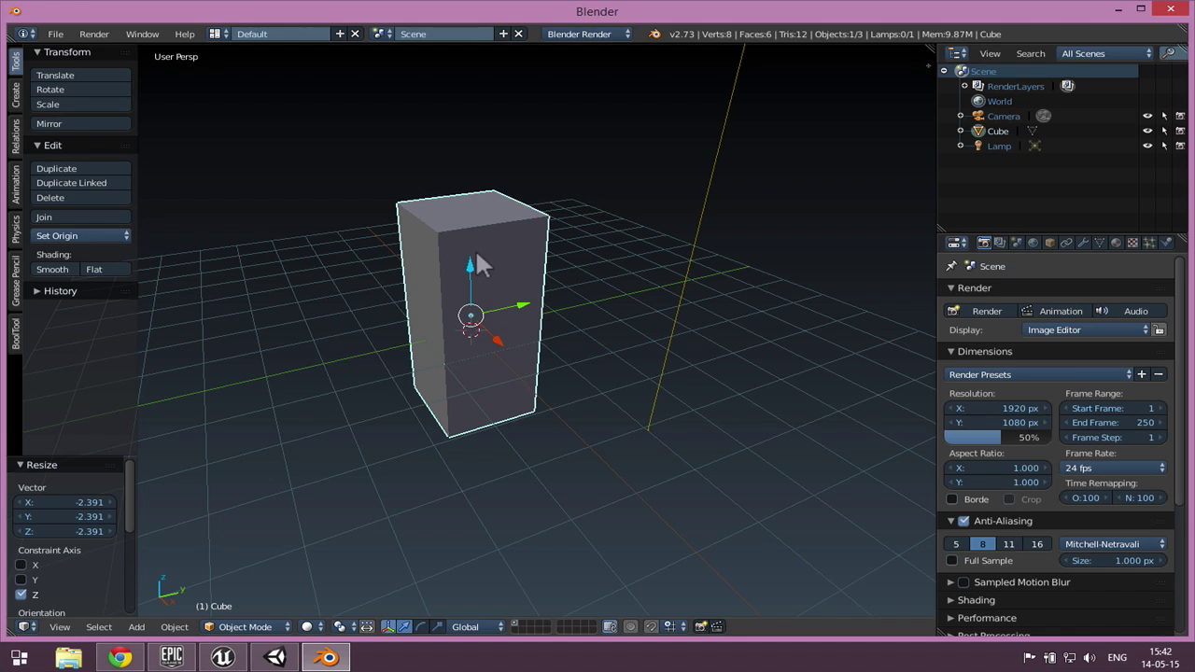
Examine the stretched cube from different angles and distances
{"action": "scroll", "coordinate": [498, 311], "scroll_direction": "up", "scroll_amount": 2}
{"action": "scroll", "coordinate": [499, 311], "scroll_direction": "down", "scroll_amount": 2}
{"action": "middle_click_drag", "start_coordinate": [540, 250], "coordinate": [547, 288]}
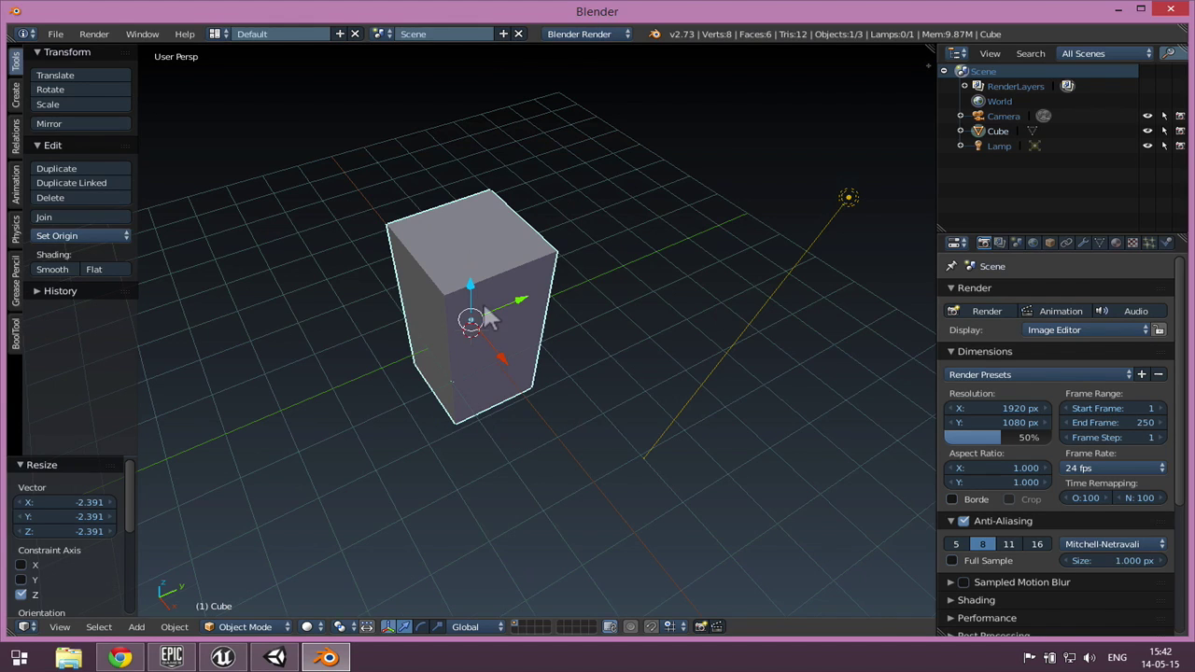
{"action": "scroll", "coordinate": [607, 290], "scroll_direction": "up", "scroll_amount": 2}
{"action": "scroll", "coordinate": [616, 278], "scroll_direction": "up", "scroll_amount": 1}
{"action": "middle_click_drag", "start_coordinate": [617, 278], "coordinate": [616, 267]}
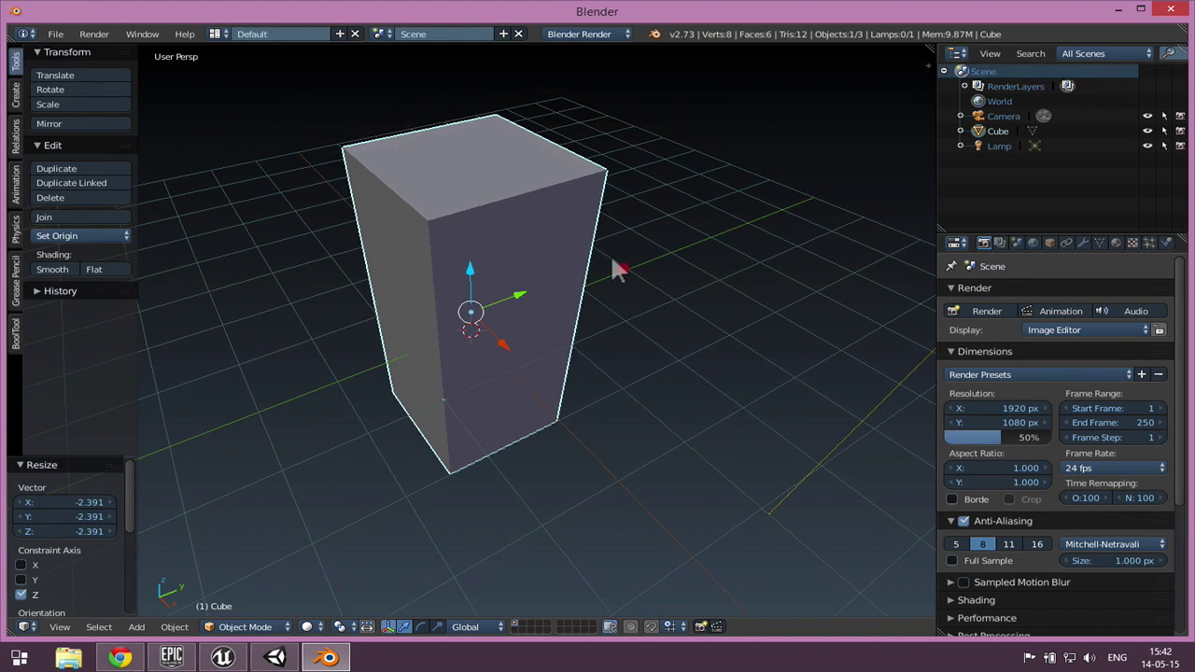
{"action": "scroll", "coordinate": [566, 313], "scroll_direction": "down", "scroll_amount": 1}
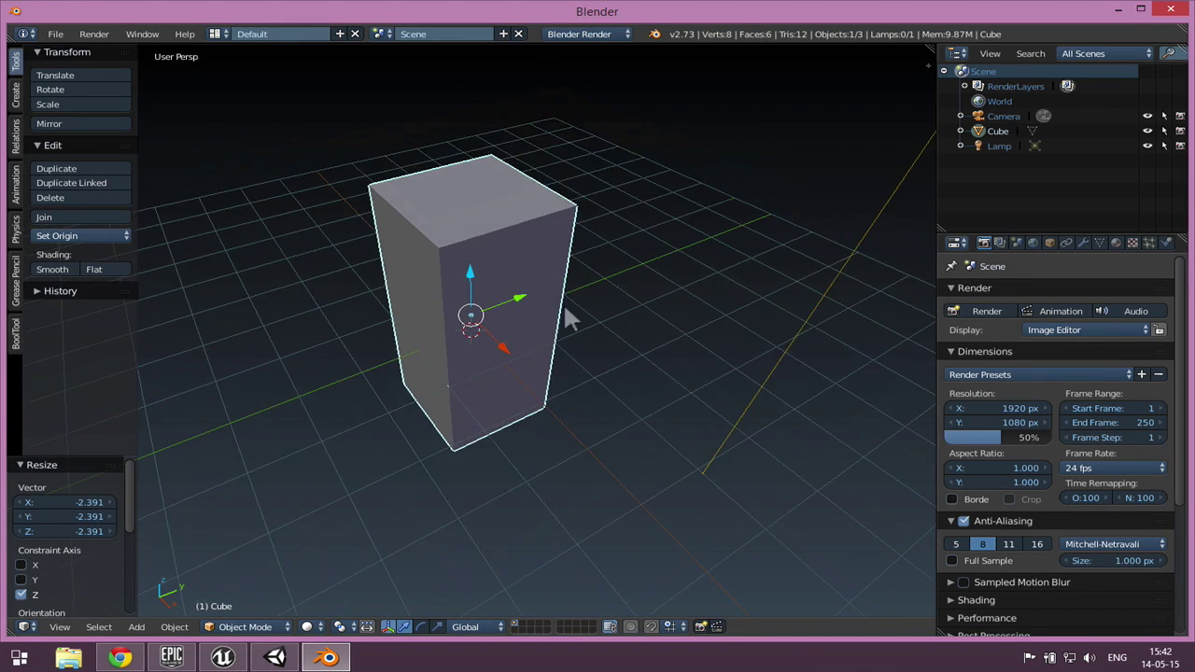
{"action": "middle_click_drag", "start_coordinate": [613, 341], "coordinate": [608, 285]}
{"action": "scroll", "coordinate": [568, 327], "scroll_direction": "up", "scroll_amount": 1}
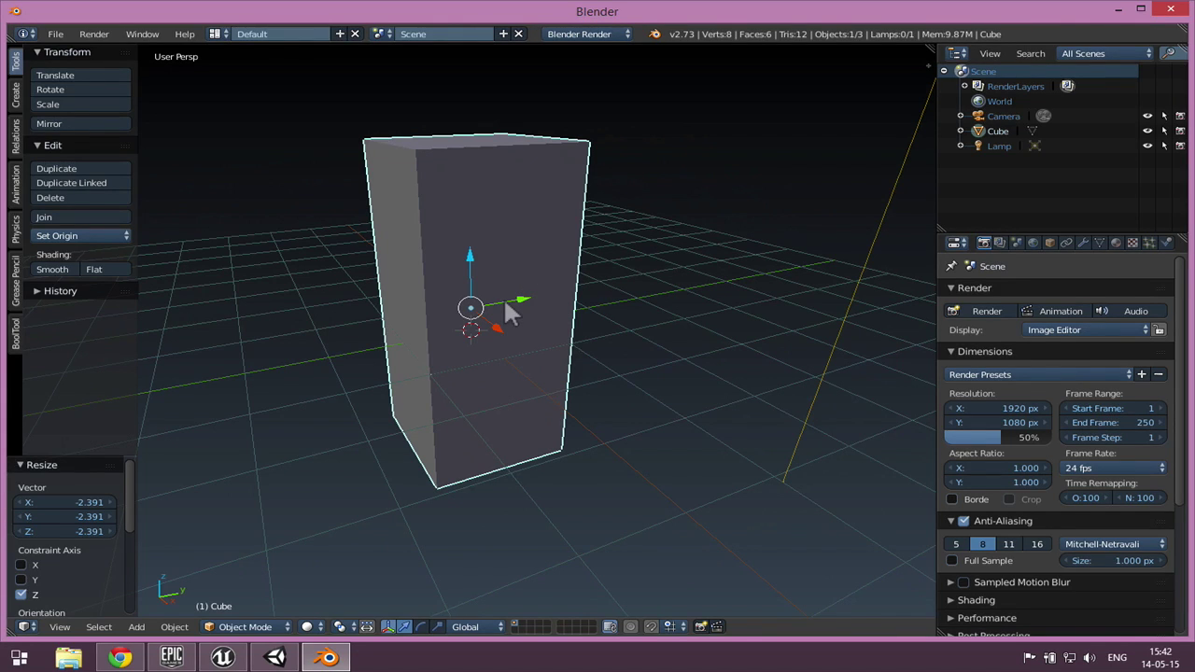
Enter Edit Mode on the stretched cube and toggle the selection of all vertices, leaving everything deselected
{"action": "key", "text": "Tab"}
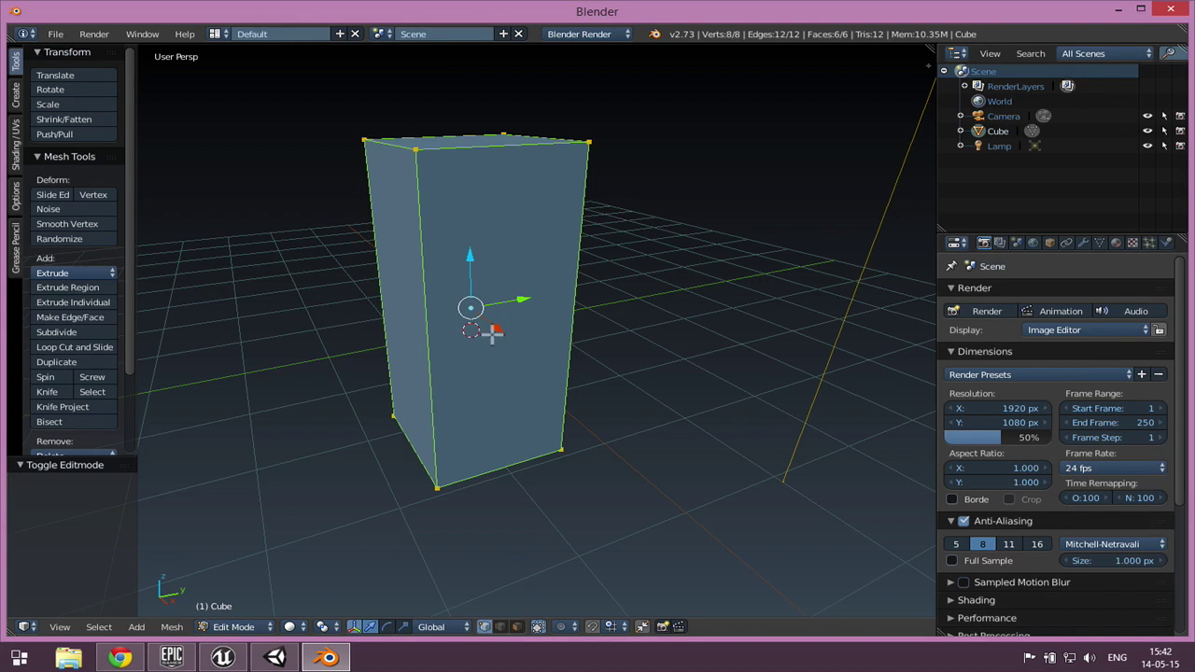
{"action": "key", "text": "a"}
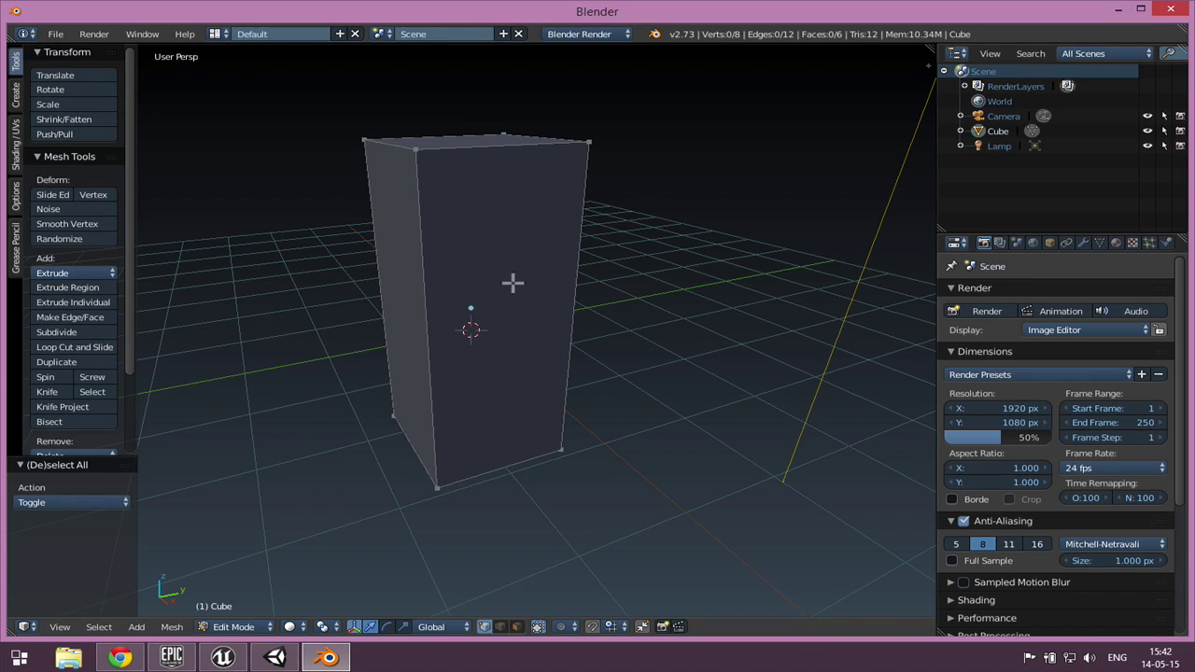
{"action": "key", "text": "a"}
{"action": "key", "text": "a"}
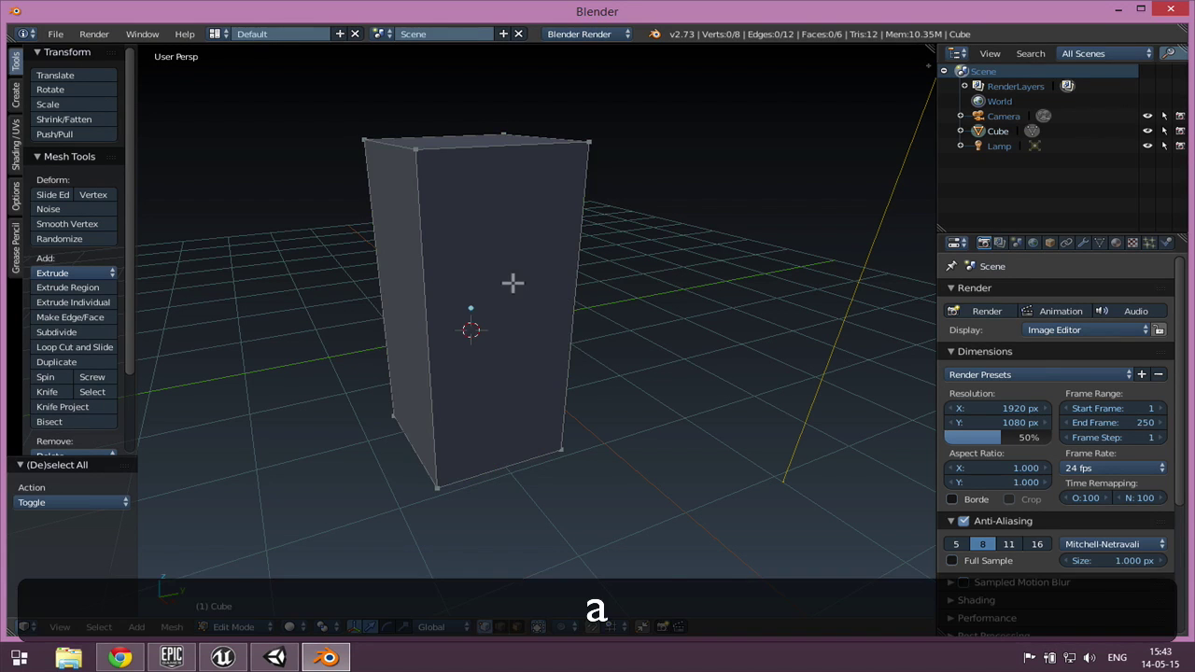
Select the four corner vertices of the cube's front face one at a time, ending with the nearest lower corner
{"action": "mouse_move", "coordinate": [603, 290]}
{"action": "middle_mouse_down"}
{"action": "mouse_move", "coordinate": [570, 323]}
{"action": "mouse_move", "coordinate": [613, 305]}
{"action": "middle_mouse_up"}
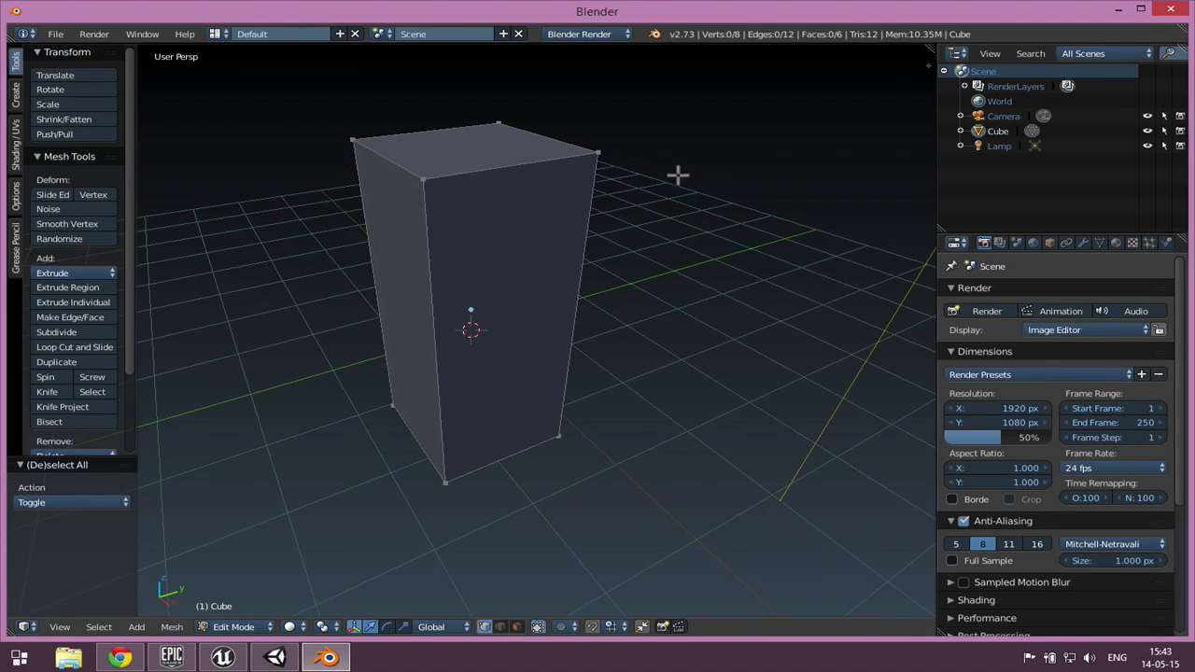
{"action": "right_click", "coordinate": [420, 175]}
{"action": "right_click", "coordinate": [594, 147]}
{"action": "right_click", "coordinate": [556, 431]}
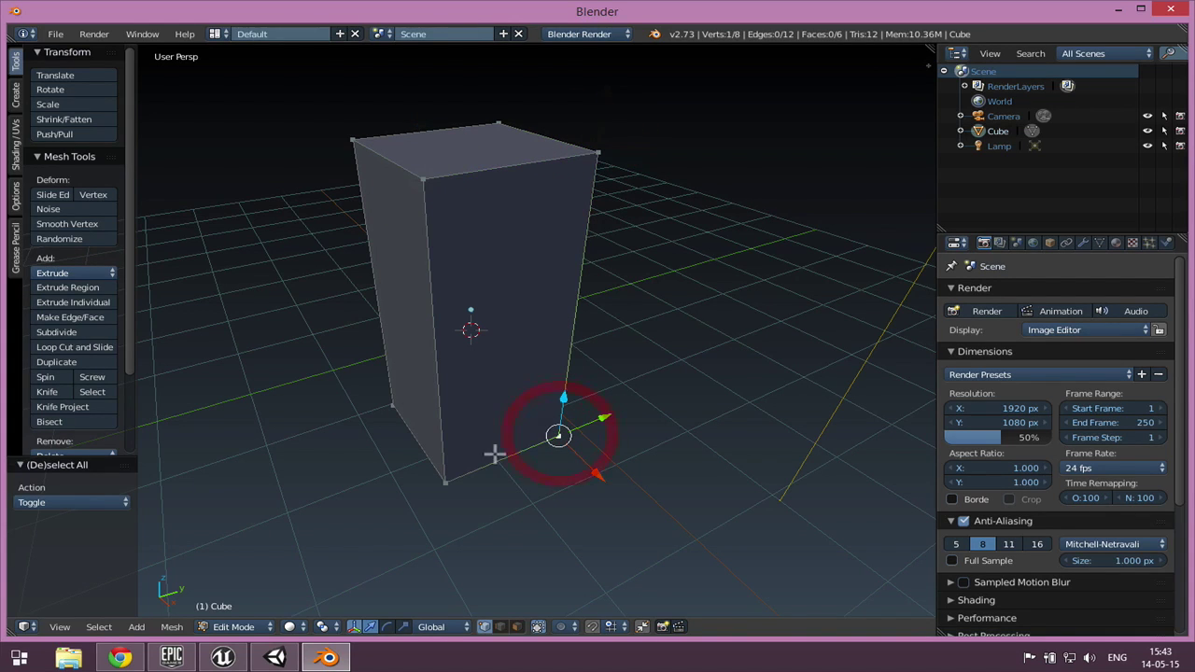
{"action": "right_click", "coordinate": [444, 481]}
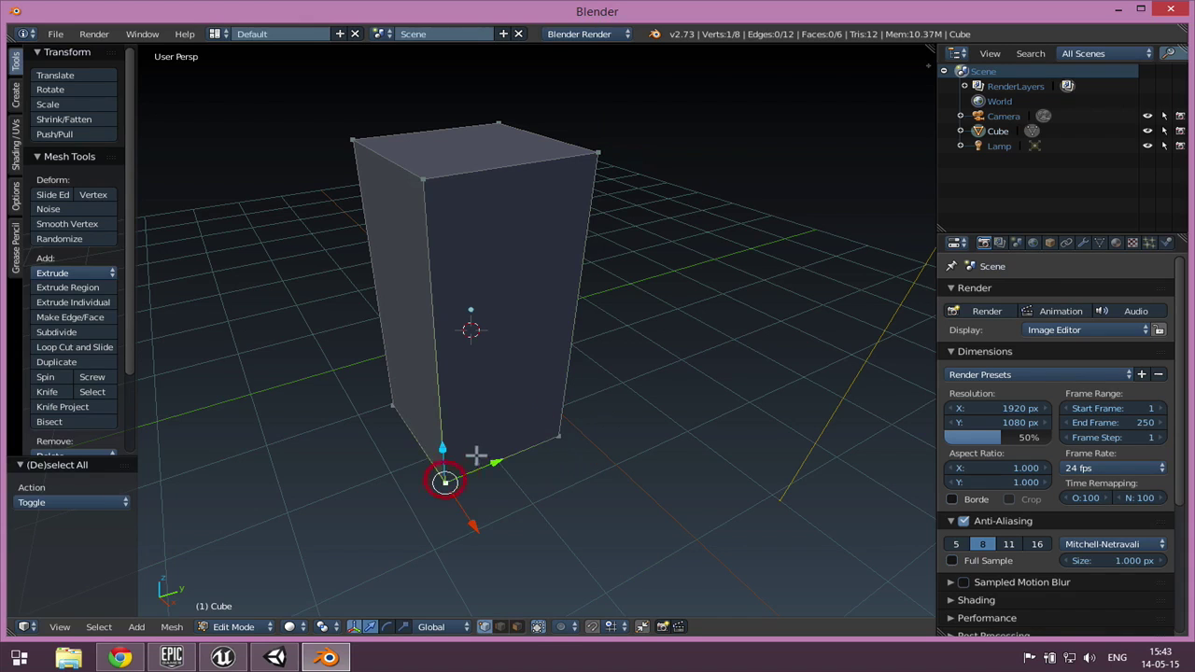
{"action": "left_click", "coordinate": [490, 460]}
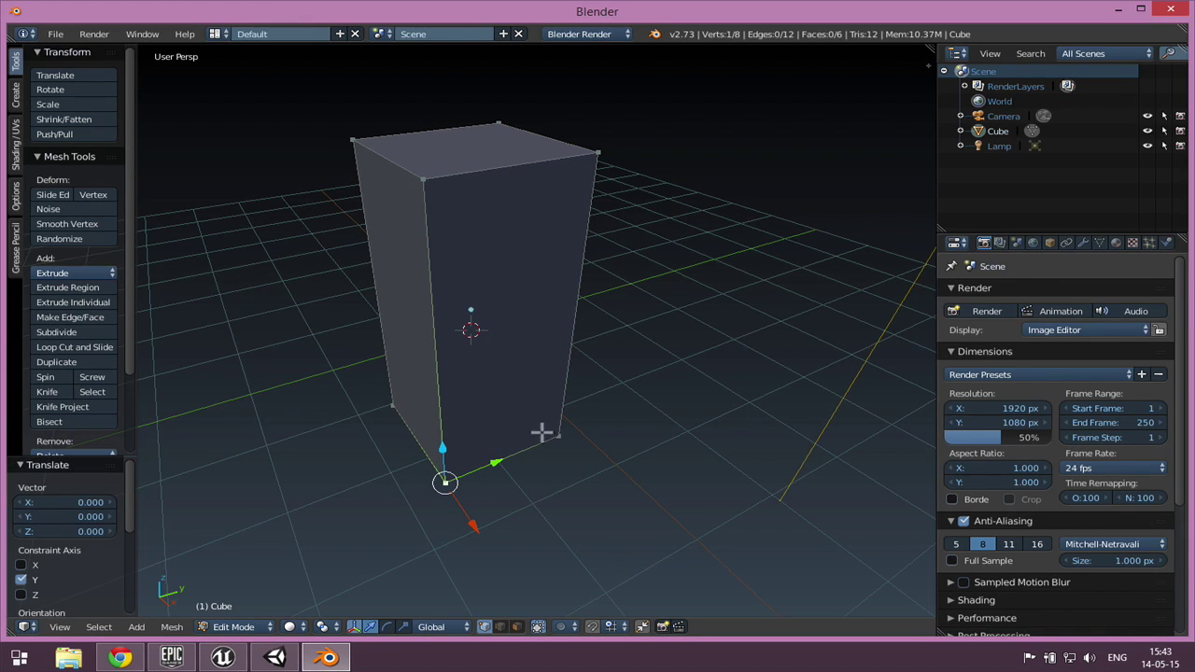
Switch to edge selection and select the edges around the cube's front face one by one
{"action": "left_click", "coordinate": [492, 627]}
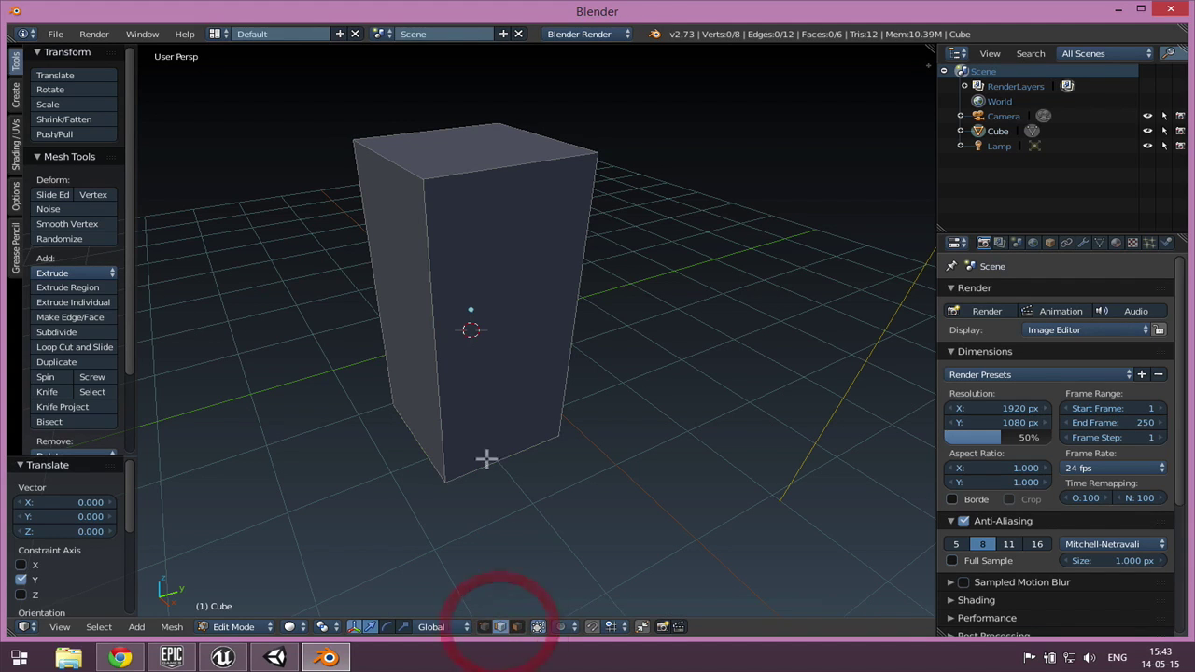
{"action": "left_click", "coordinate": [497, 446]}
{"action": "left_click", "coordinate": [433, 392]}
{"action": "right_click", "coordinate": [478, 157]}
{"action": "right_click", "coordinate": [571, 324]}
Switch to face selection and select the front, side and top faces in turn
{"action": "left_click", "coordinate": [516, 626]}
{"action": "right_click", "coordinate": [555, 367]}
{"action": "right_click", "coordinate": [410, 325]}
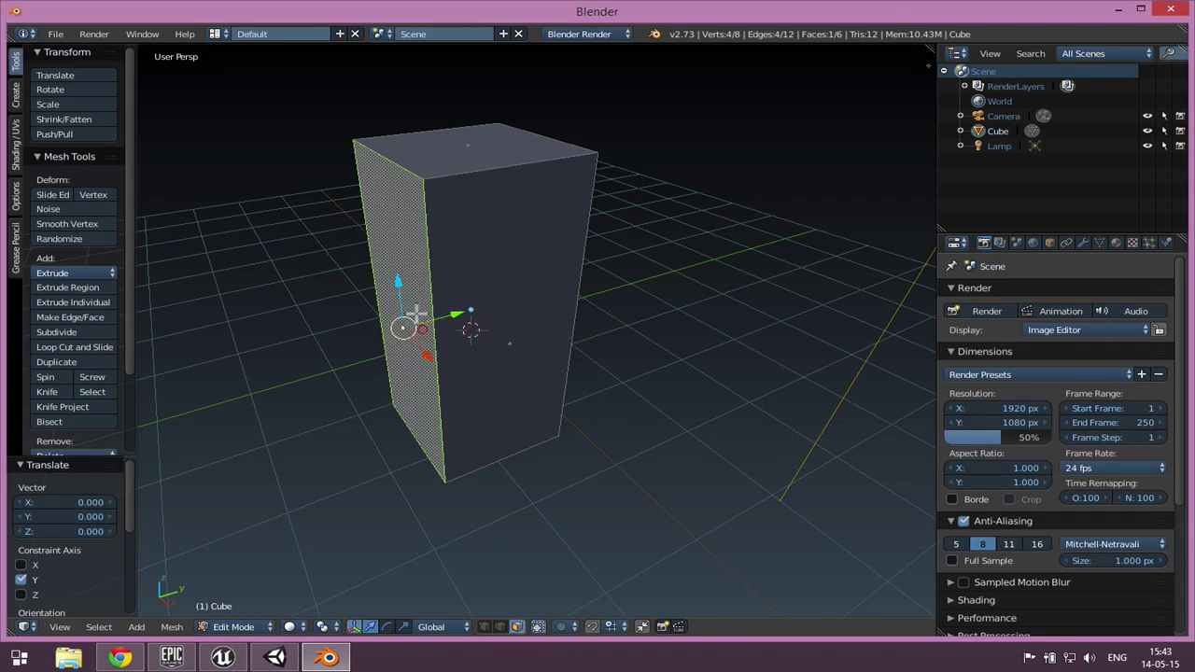
{"action": "right_click", "coordinate": [442, 153]}
Box-select around the whole cube to select its visible faces
{"action": "scroll", "coordinate": [326, 133], "scroll_direction": "down", "scroll_amount": 1}
{"action": "scroll", "coordinate": [365, 171], "scroll_direction": "down", "scroll_amount": 1}
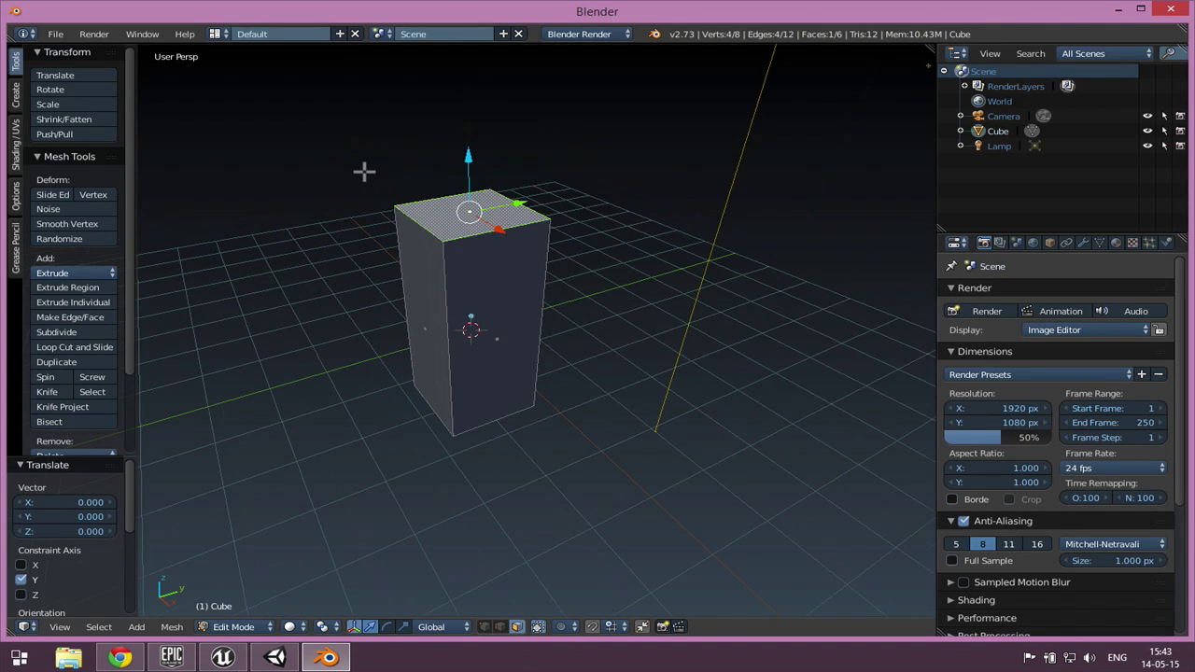
{"action": "key", "text": "b"}
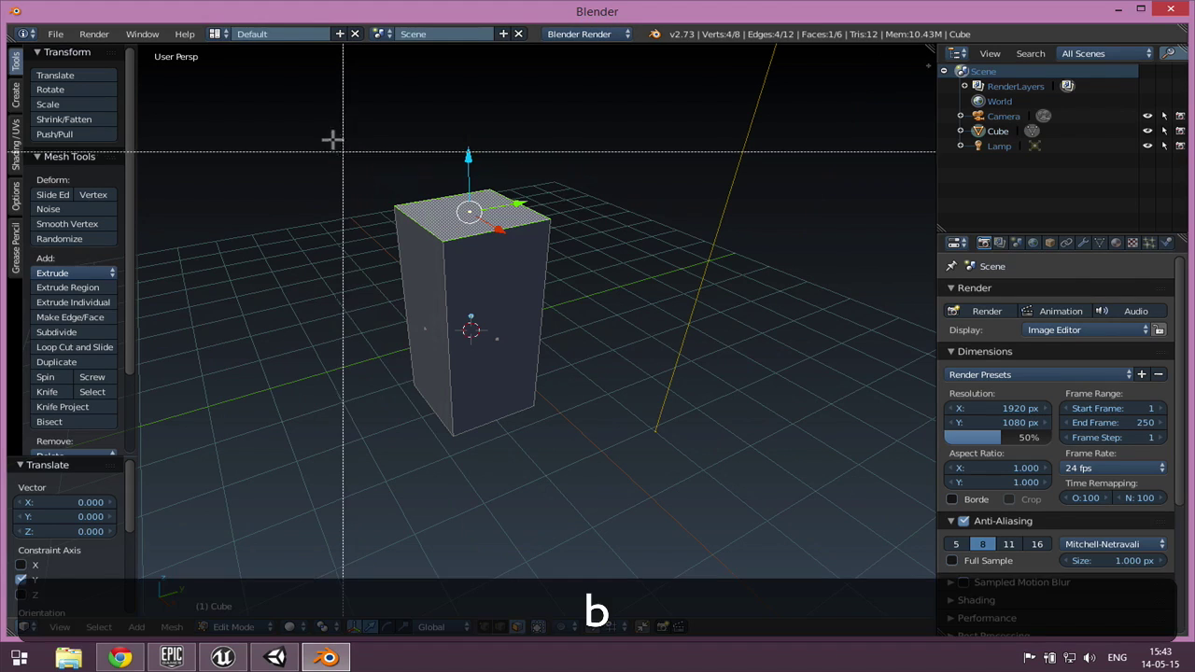
{"action": "left_click_drag", "start_coordinate": [325, 135], "coordinate": [616, 510]}
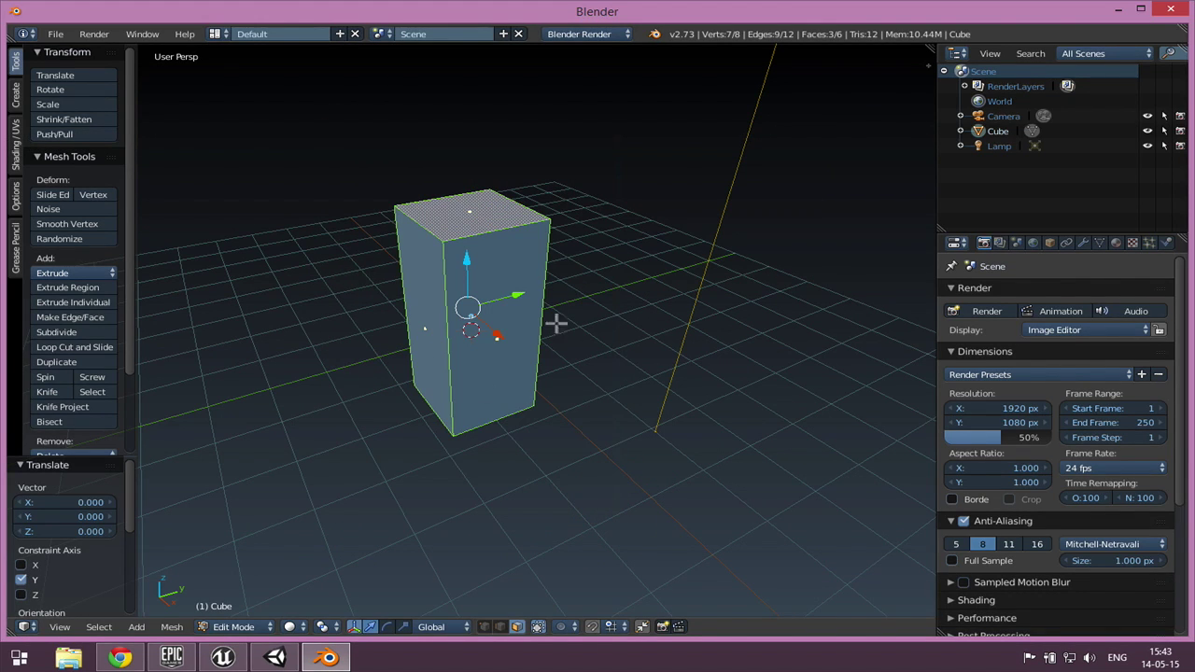
Turn off limiting the selection to visible geometry and box-select the whole cube, including its hidden faces
{"action": "middle_click_drag", "start_coordinate": [622, 267], "coordinate": [643, 205]}
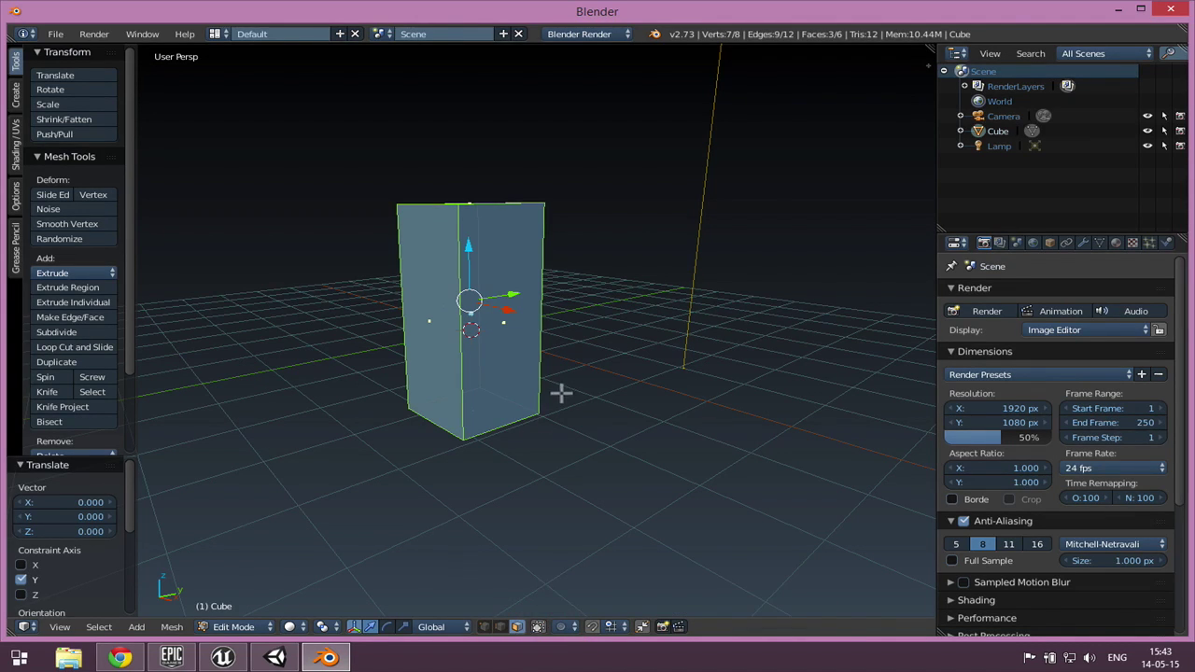
{"action": "right_click", "coordinate": [613, 431]}
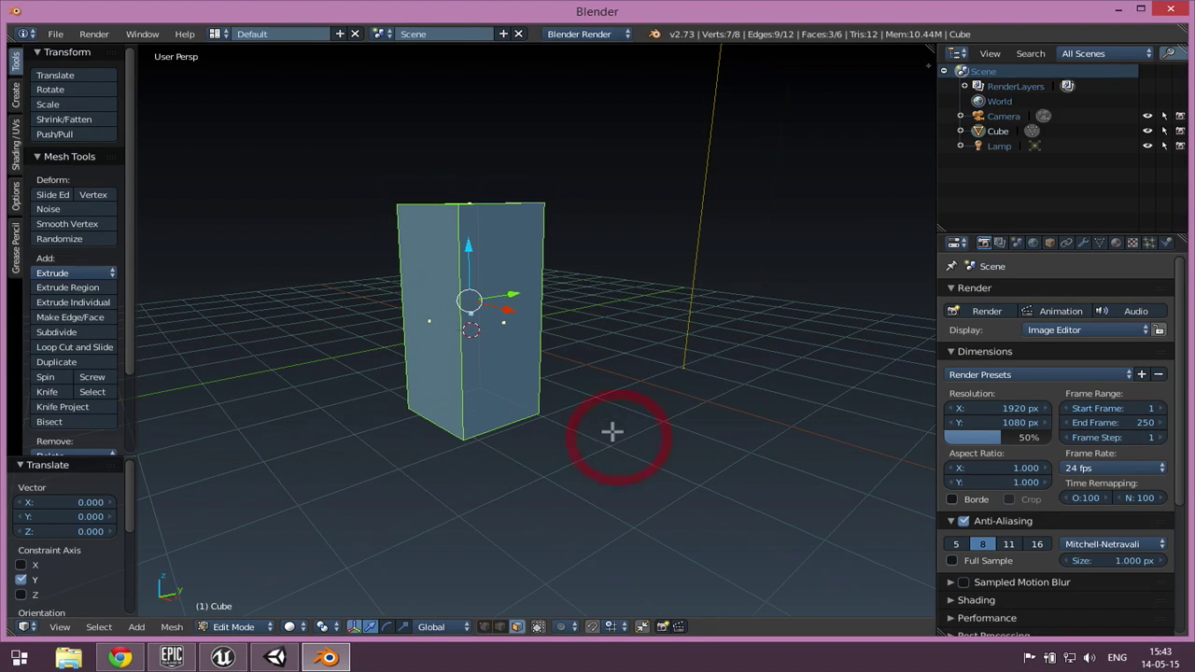
{"action": "key", "text": "b"}
{"action": "left_click_drag", "start_coordinate": [333, 135], "coordinate": [639, 518]}
{"action": "mouse_move", "coordinate": [597, 360]}
{"action": "middle_mouse_down"}
{"action": "mouse_move", "coordinate": [539, 379]}
{"action": "mouse_move", "coordinate": [381, 371]}
{"action": "mouse_move", "coordinate": [616, 370]}
{"action": "middle_mouse_up"}
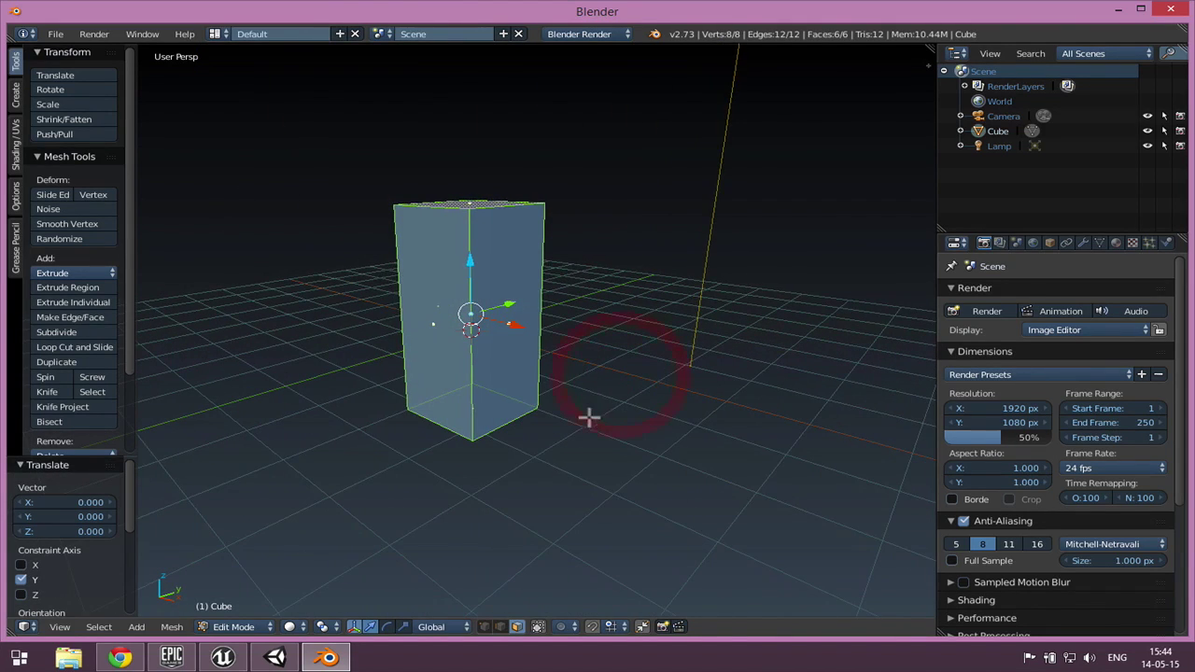
{"action": "scroll", "coordinate": [588, 417], "scroll_direction": "down", "scroll_amount": 2}
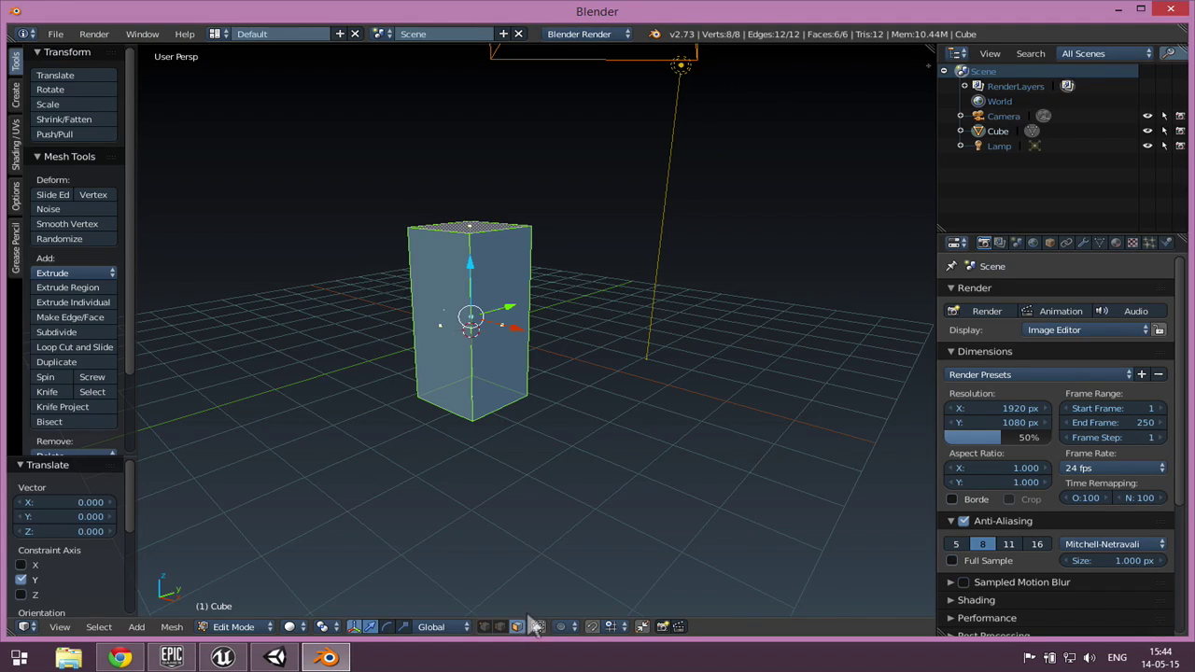
{"action": "scroll", "coordinate": [524, 375], "scroll_direction": "up", "scroll_amount": 2}
{"action": "middle_click_drag", "start_coordinate": [591, 420], "coordinate": [624, 420]}
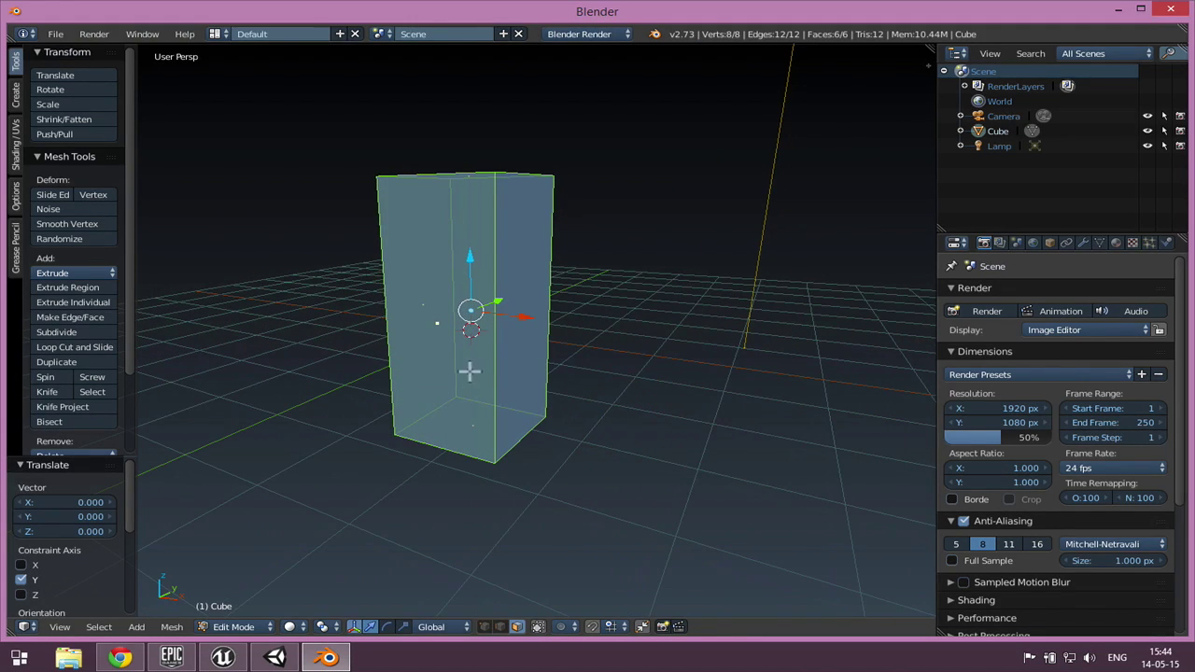
{"action": "middle_click_drag", "start_coordinate": [626, 334], "coordinate": [586, 353]}
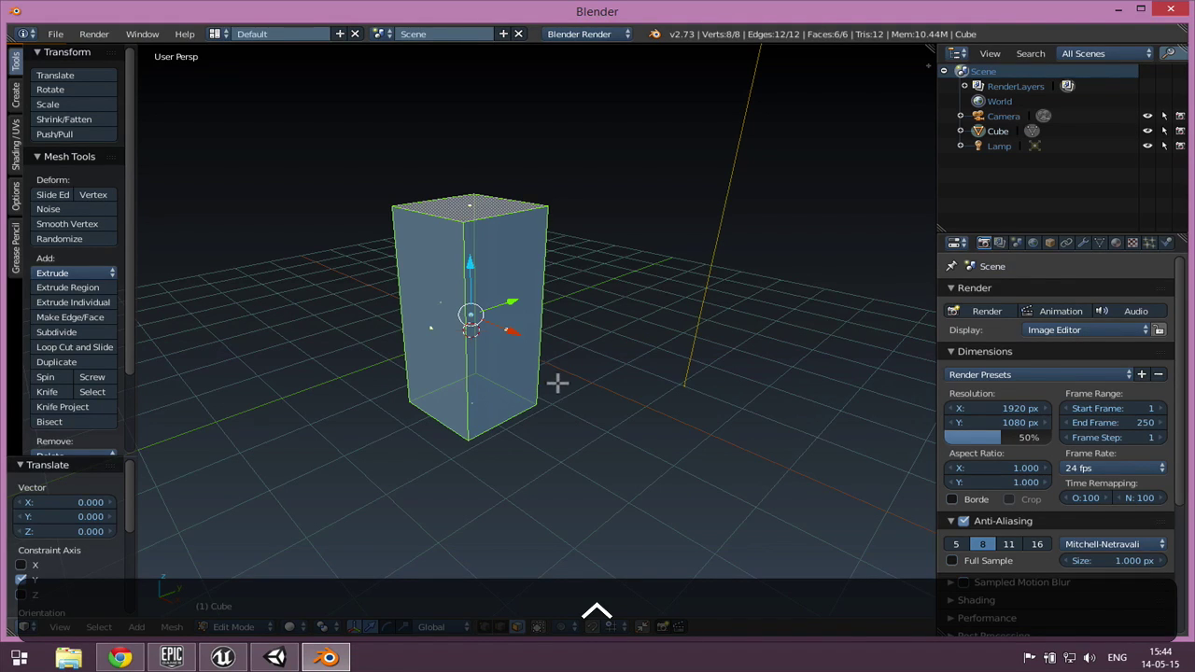
Cycle the mesh select mode through Vertex, Edge and Face
{"action": "key", "text": "ctrl+Tab"}
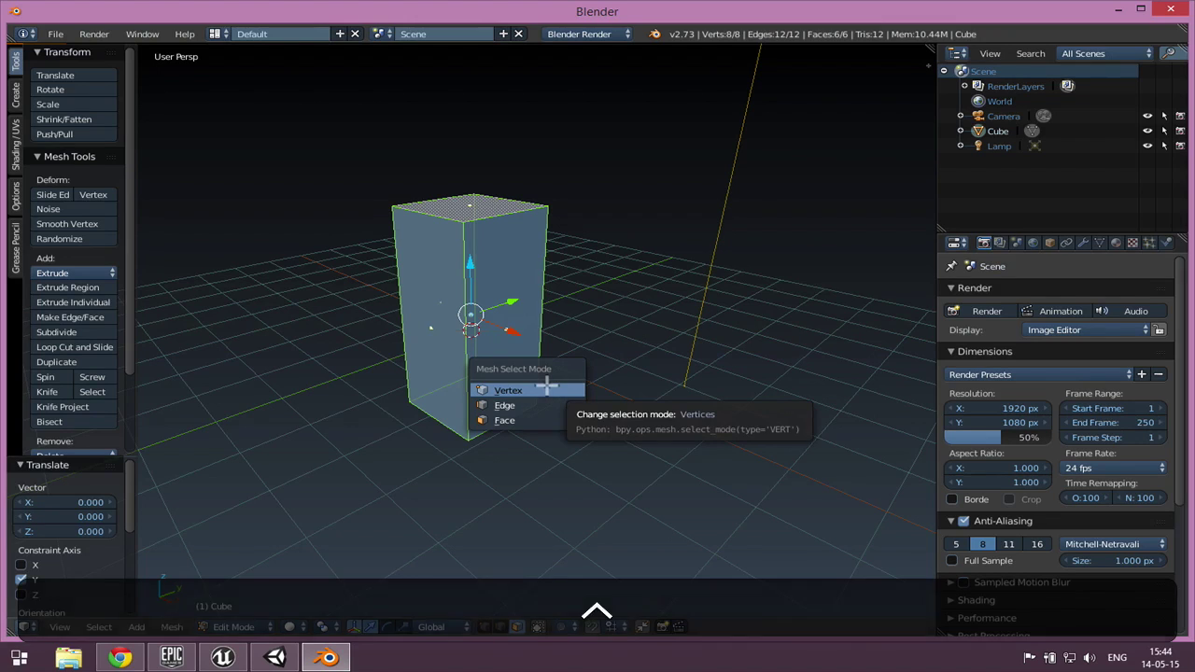
{"action": "left_click", "coordinate": [534, 390]}
{"action": "key", "text": "ctrl+Tab"}
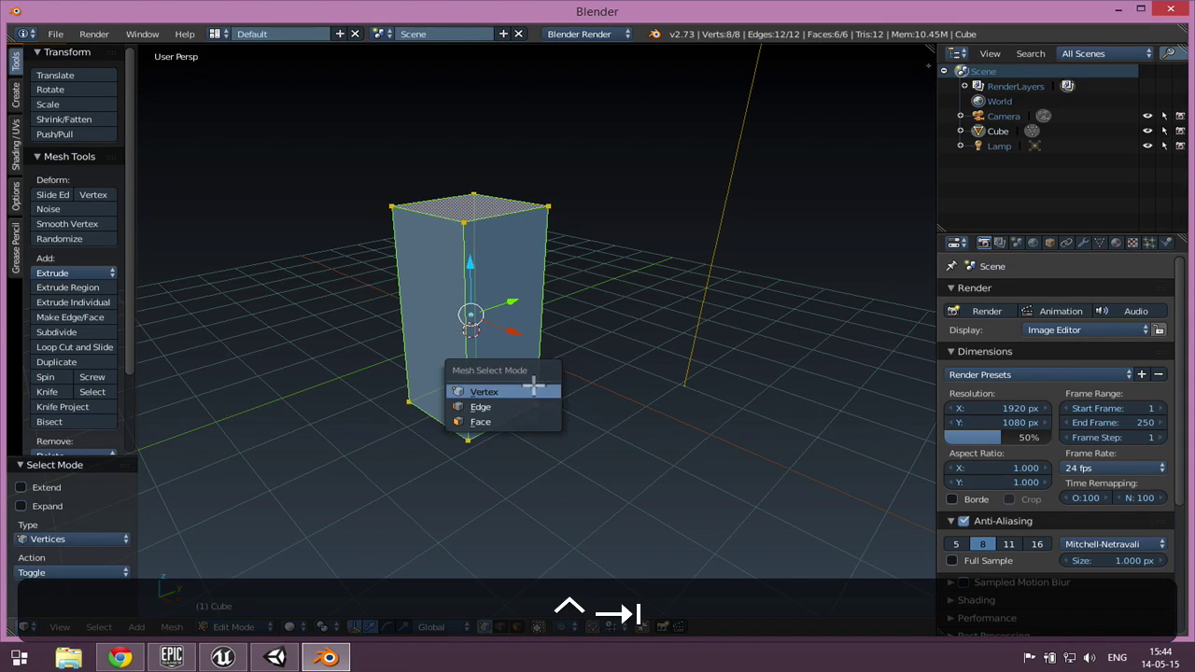
{"action": "left_click", "coordinate": [527, 399]}
{"action": "key", "text": "ctrl+Tab"}
{"action": "left_click", "coordinate": [515, 419]}
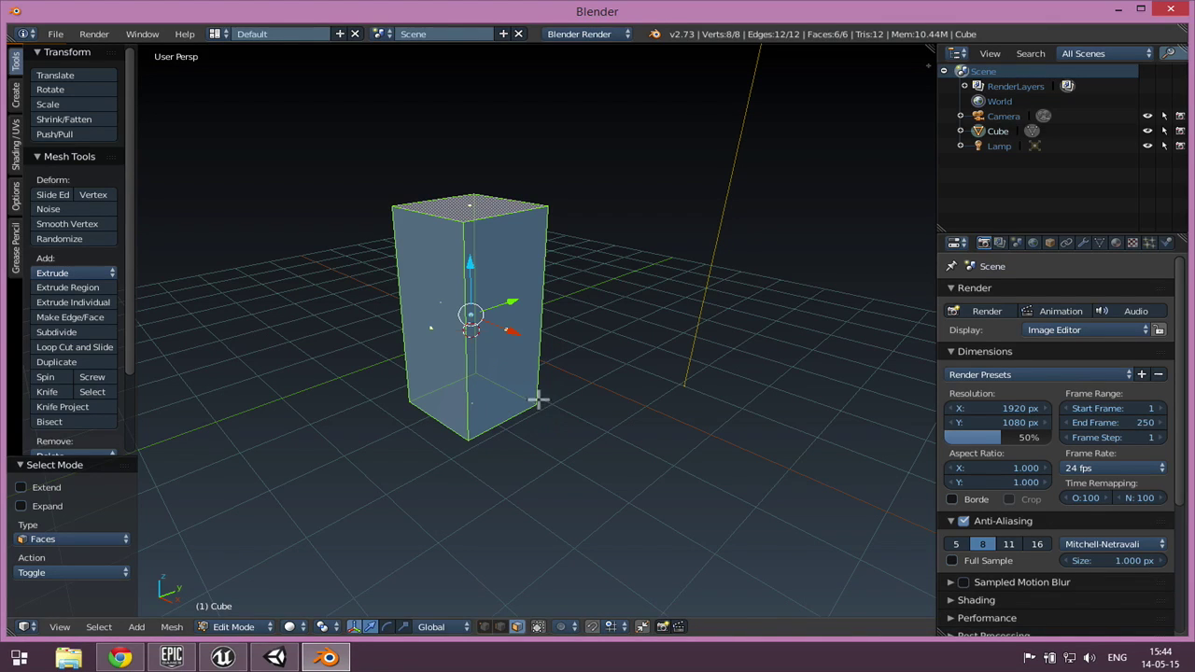
Set the mesh select mode to Edge and deselect everything
{"action": "key", "text": "ctrl+Tab"}
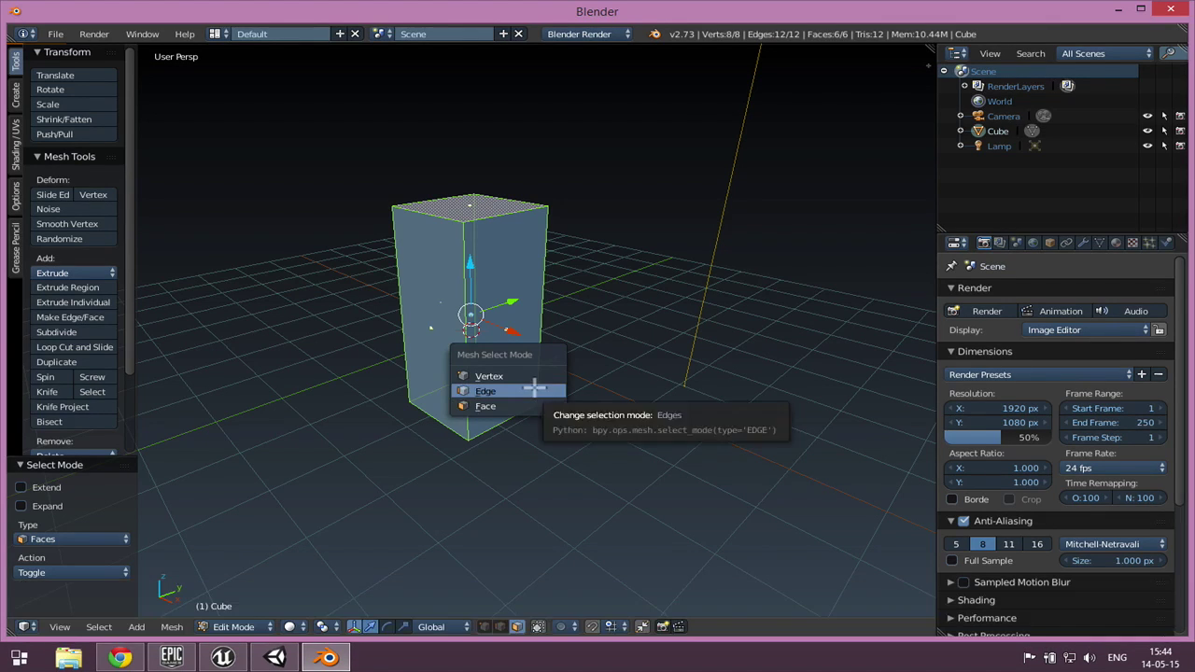
{"action": "left_click", "coordinate": [534, 389]}
{"action": "key", "text": "a"}
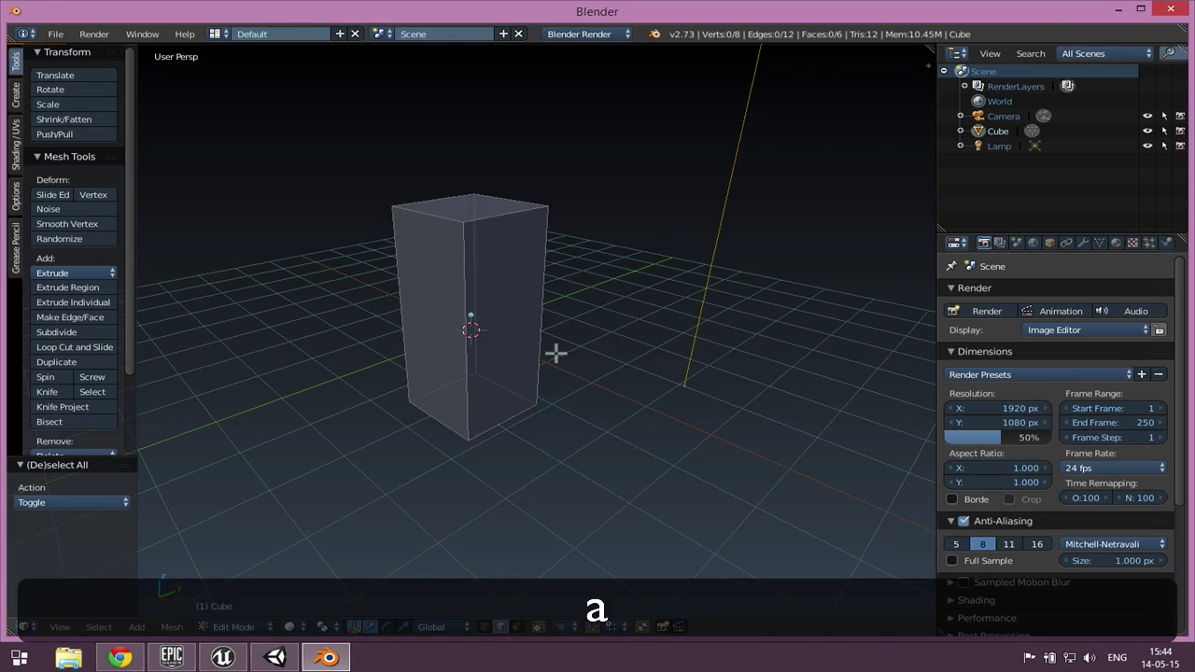
Select the four edges bounding one side face of the cube one after another and deselect everything
{"action": "scroll", "coordinate": [565, 346], "scroll_direction": "up", "scroll_amount": 3}
{"action": "right_click", "coordinate": [458, 391]}
{"action": "right_click", "coordinate": [520, 486], "text": "shift"}
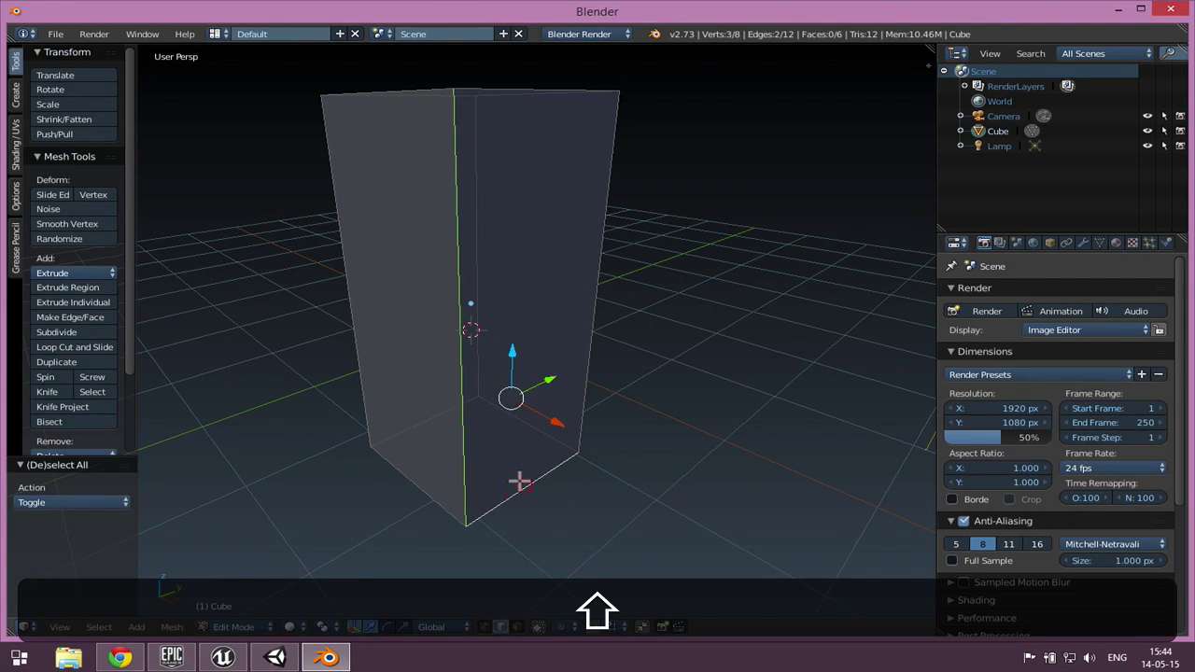
{"action": "right_click", "coordinate": [590, 289], "text": "shift"}
{"action": "right_click", "coordinate": [549, 89], "text": "shift"}
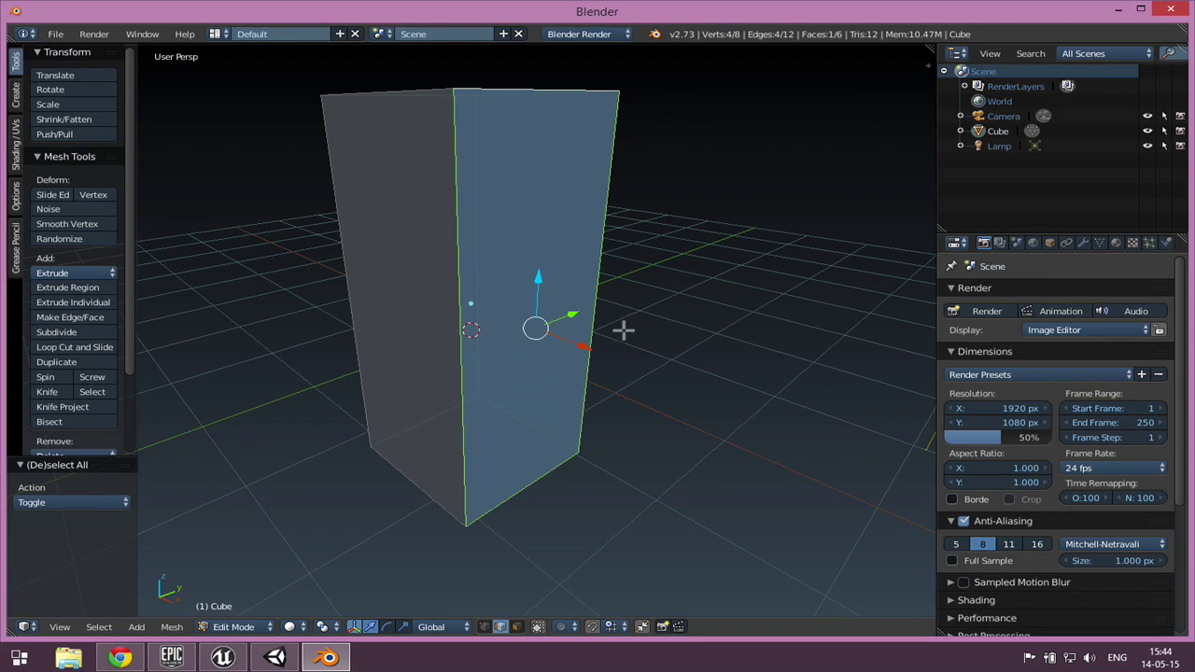
{"action": "middle_click_drag", "start_coordinate": [598, 343], "coordinate": [579, 325]}
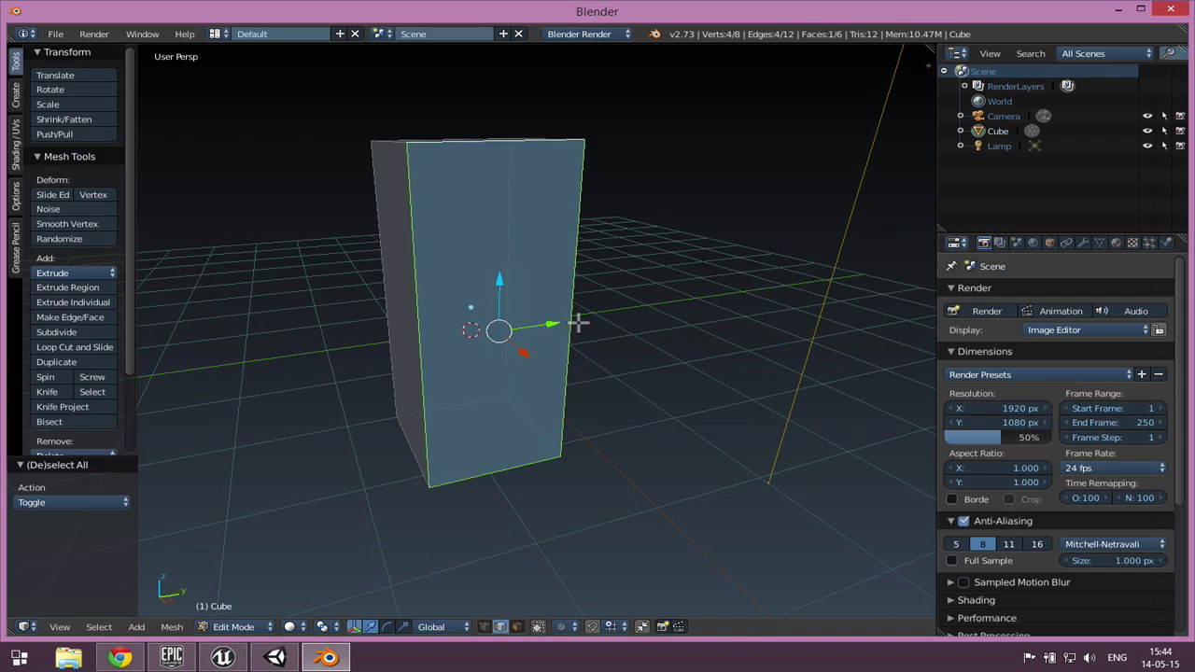
{"action": "key", "text": "a"}
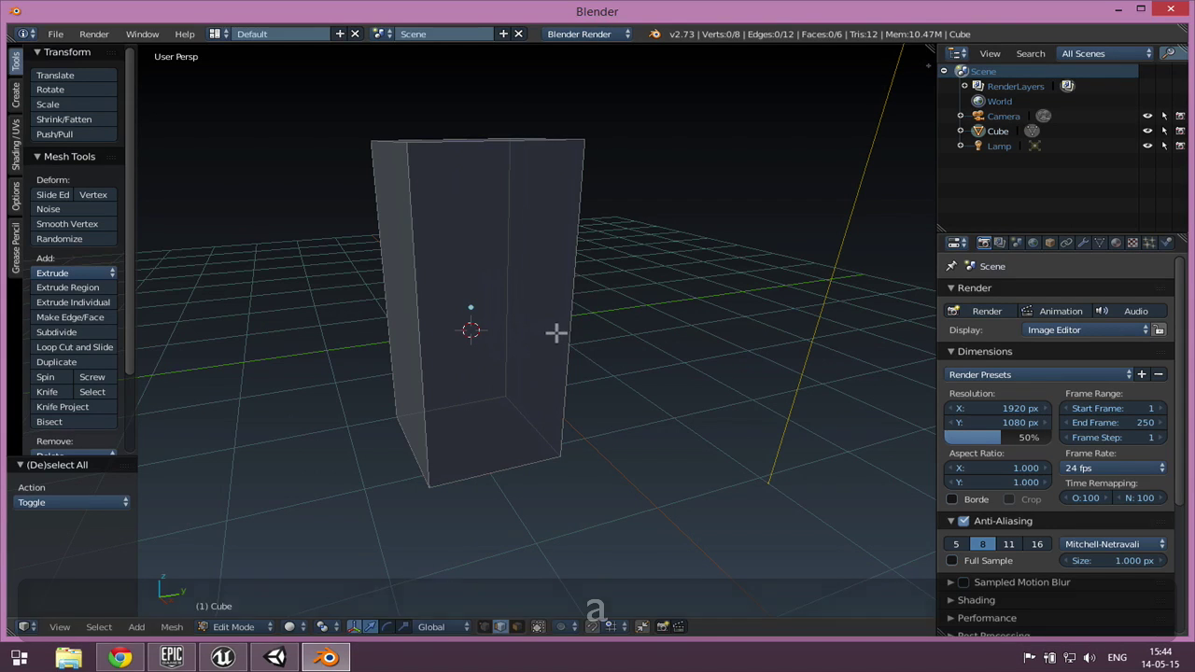
Add five evenly spaced vertical loop cuts around the cube with Loop Cut and Slide
{"action": "key", "text": "ctrl+r"}
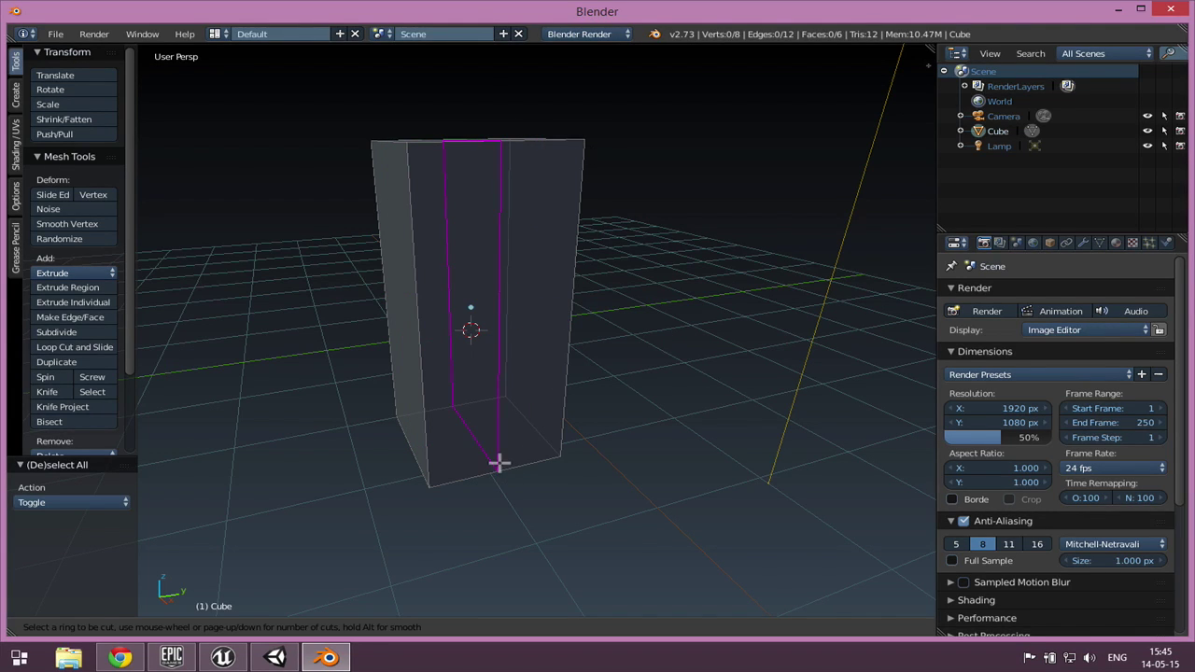
{"action": "scroll", "coordinate": [501, 444], "scroll_direction": "down", "scroll_amount": 1}
{"action": "scroll", "coordinate": [501, 444], "scroll_direction": "up", "scroll_amount": 2}
{"action": "scroll", "coordinate": [502, 444], "scroll_direction": "up", "scroll_amount": 1}
{"action": "scroll", "coordinate": [501, 444], "scroll_direction": "down", "scroll_amount": 1}
{"action": "scroll", "coordinate": [501, 445], "scroll_direction": "up", "scroll_amount": 3}
{"action": "scroll", "coordinate": [501, 444], "scroll_direction": "up", "scroll_amount": 1}
{"action": "left_click", "coordinate": [501, 444]}
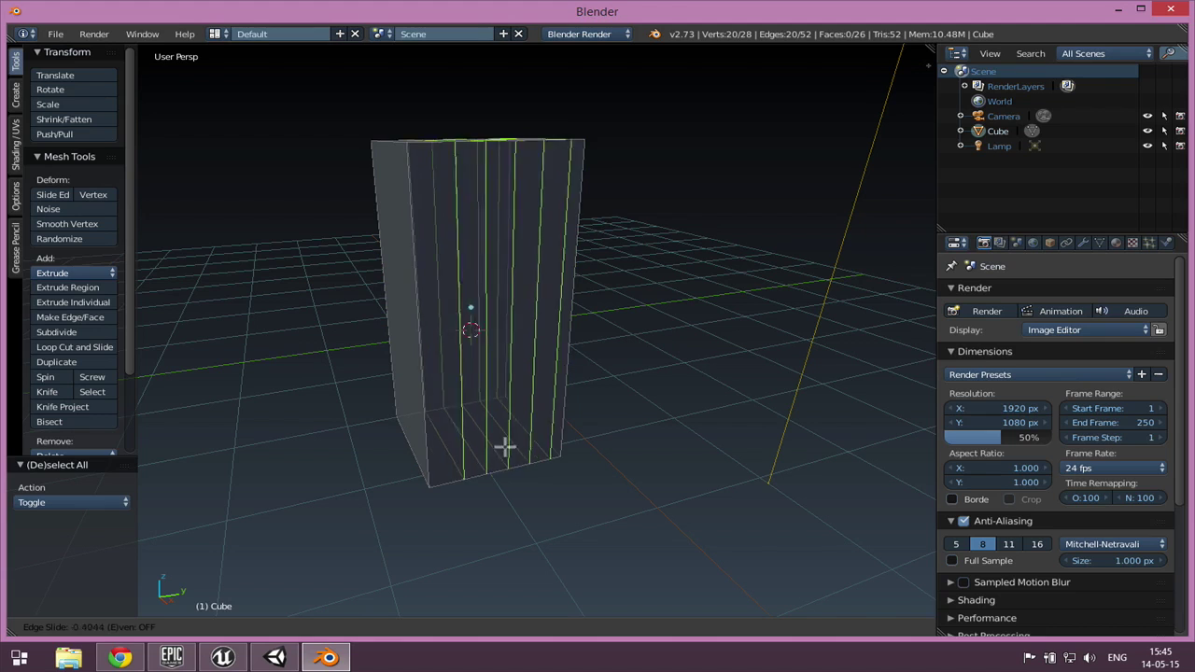
{"action": "left_click", "coordinate": [502, 450]}
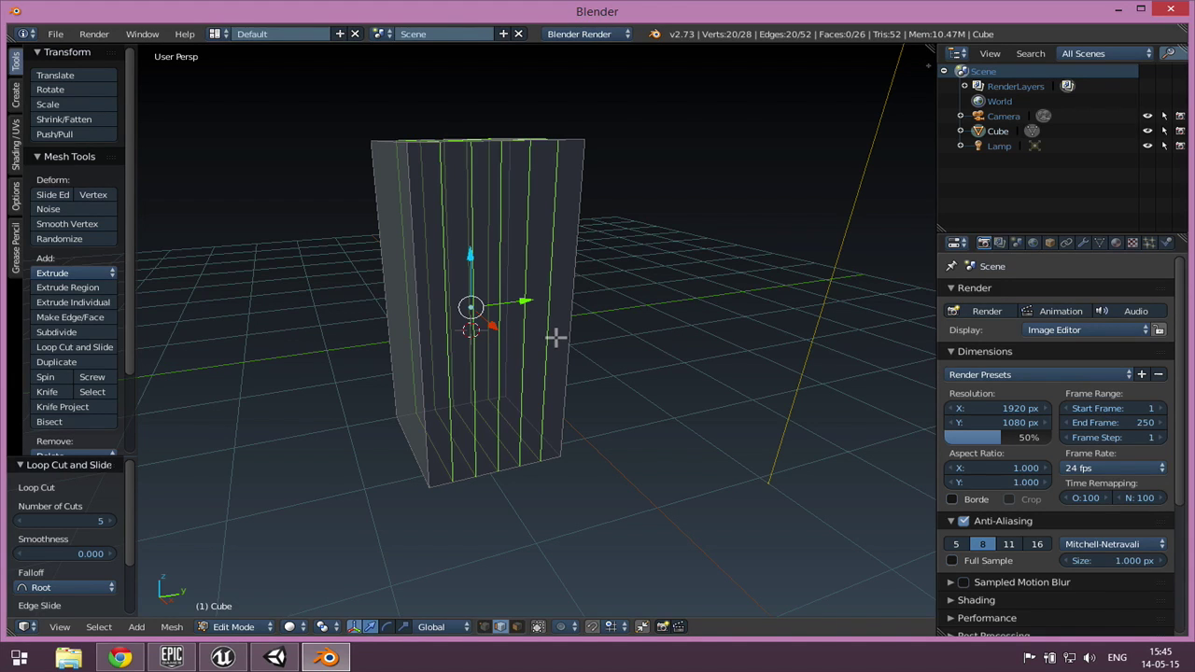
Add eight evenly spaced horizontal loop cuts around the cube, leaving them unslid
{"action": "key", "text": "ctrl+r"}
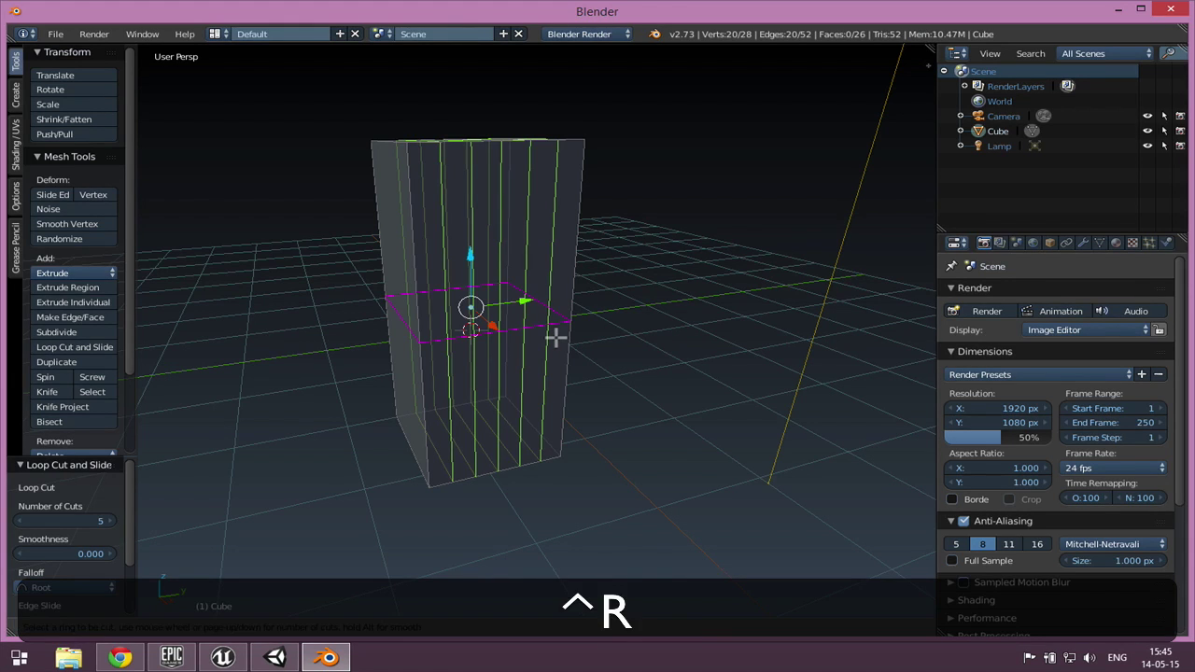
{"action": "scroll", "coordinate": [556, 338], "scroll_direction": "up", "scroll_amount": 2}
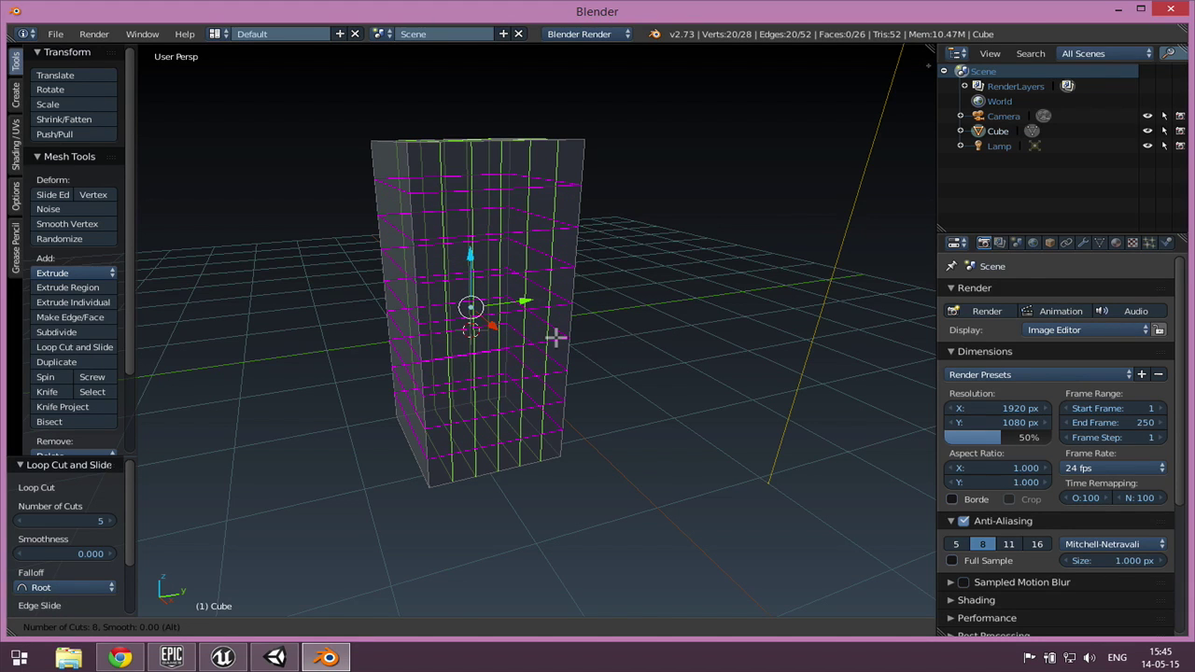
{"action": "left_click", "coordinate": [563, 318]}
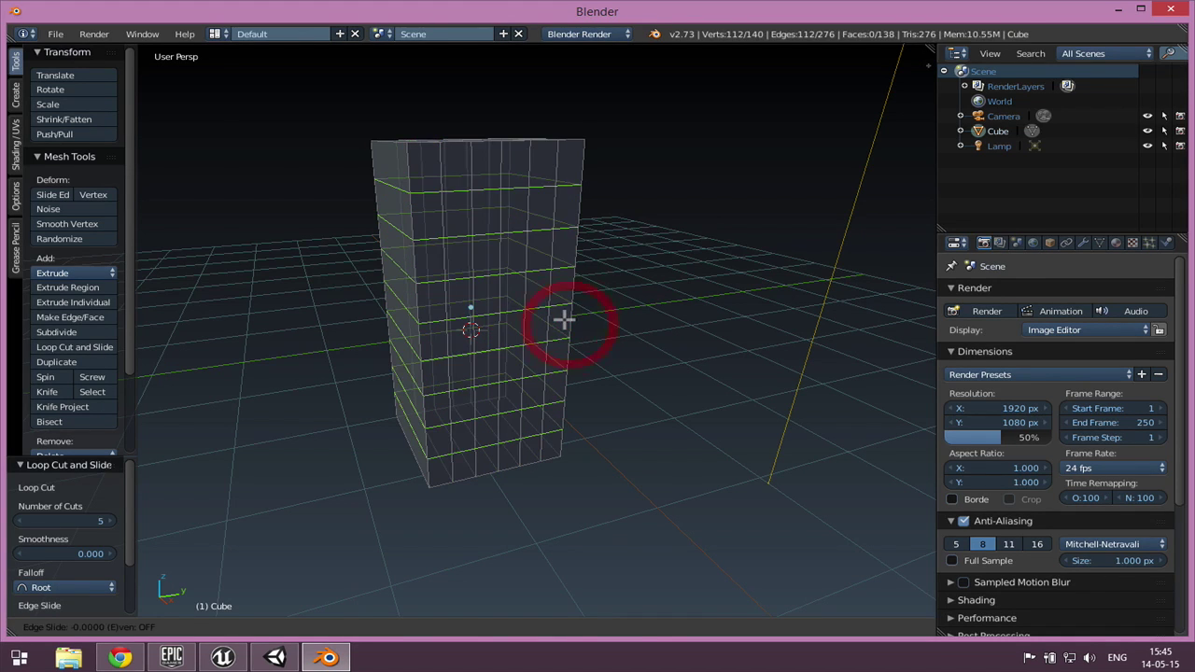
{"action": "right_click", "coordinate": [579, 315]}
Set the mesh select mode to Face for the subdivided cube
{"action": "middle_click_drag", "start_coordinate": [658, 431], "coordinate": [645, 408]}
{"action": "scroll", "coordinate": [529, 384], "scroll_direction": "up", "scroll_amount": 3}
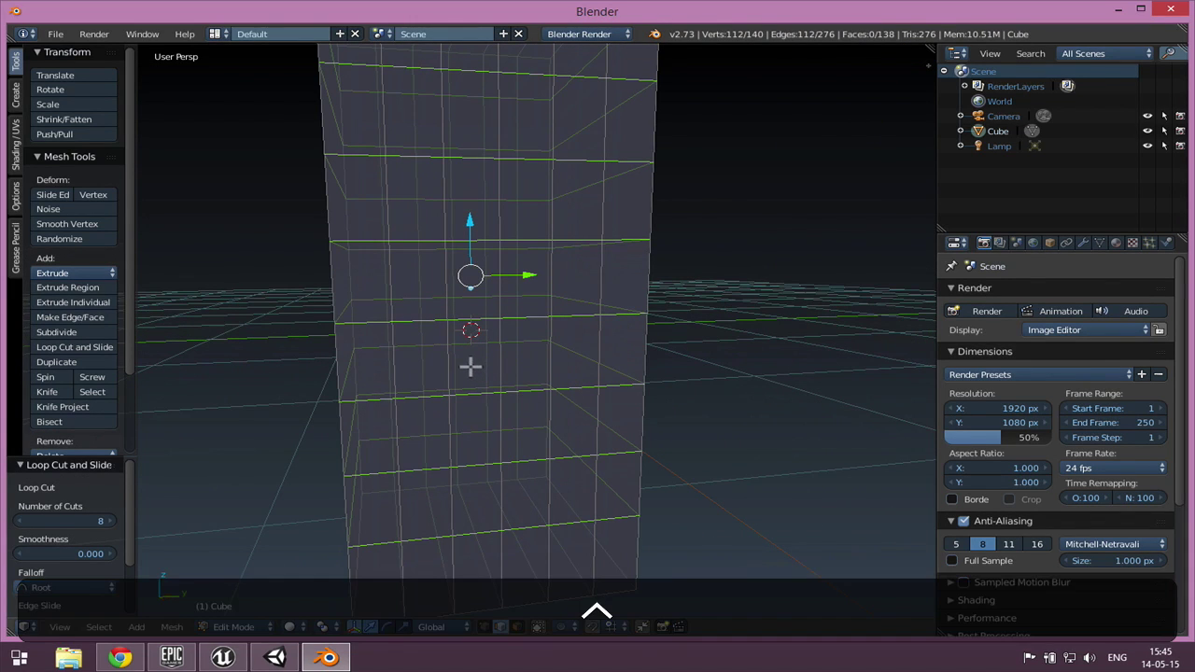
{"action": "key", "text": "ctrl+Tab"}
{"action": "left_click", "coordinate": [478, 392]}
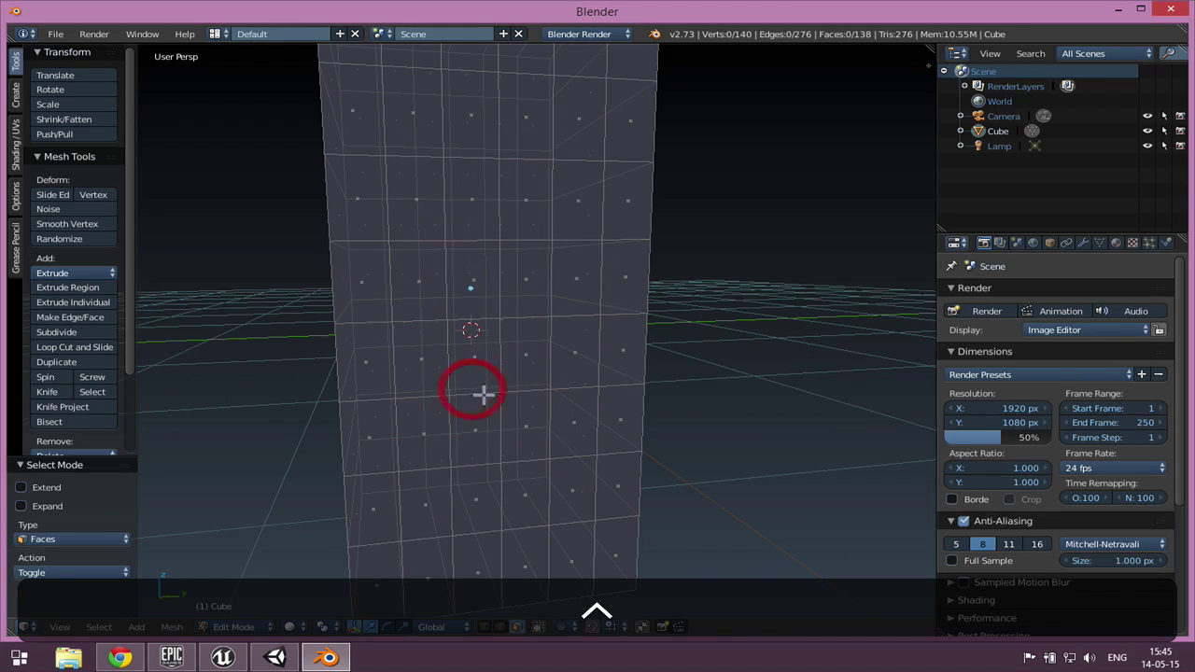
{"action": "right_click", "coordinate": [469, 371]}
{"action": "left_click", "coordinate": [483, 378]}
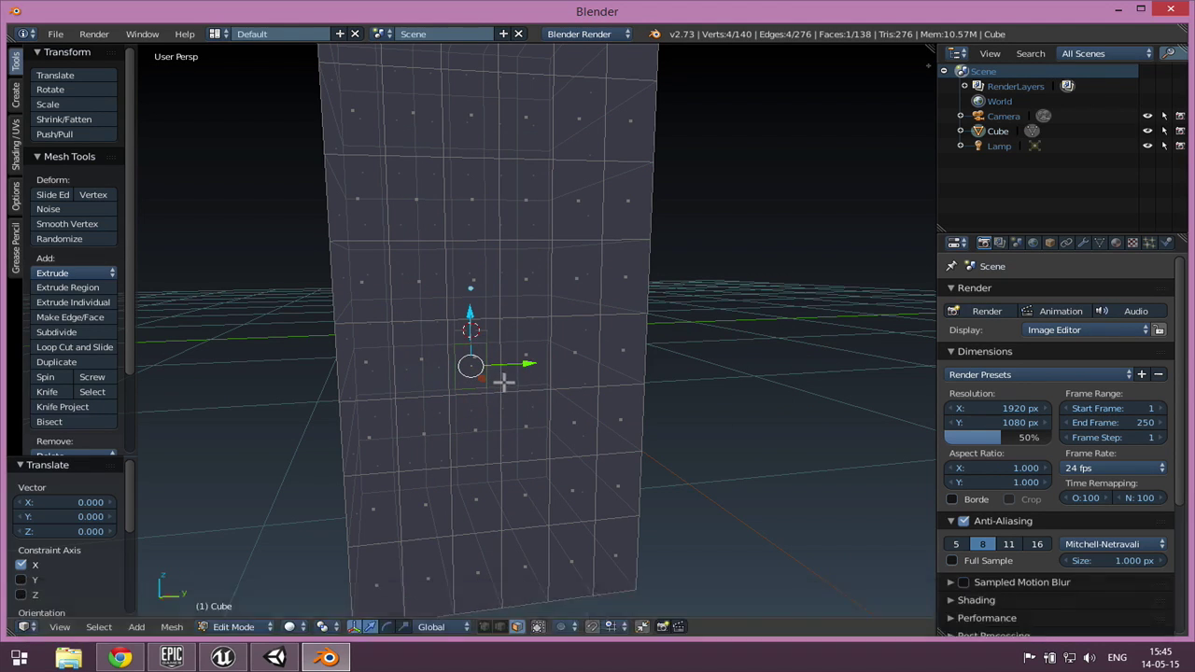
{"action": "middle_click_drag", "start_coordinate": [722, 416], "coordinate": [747, 443]}
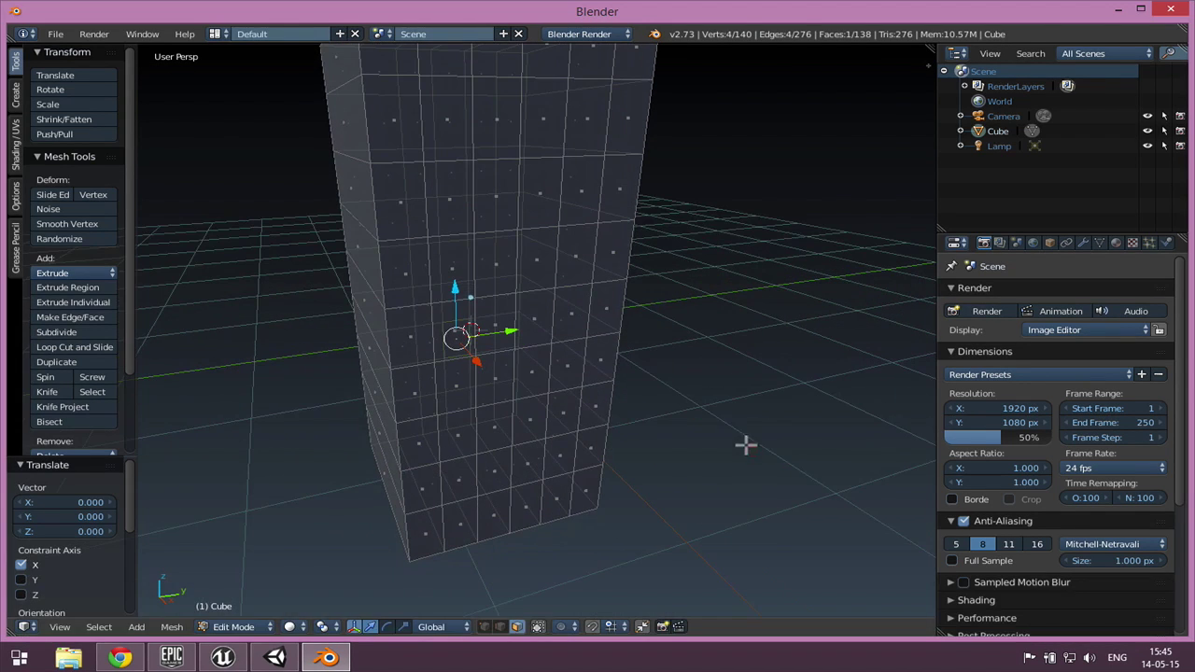
{"action": "right_click", "coordinate": [494, 377]}
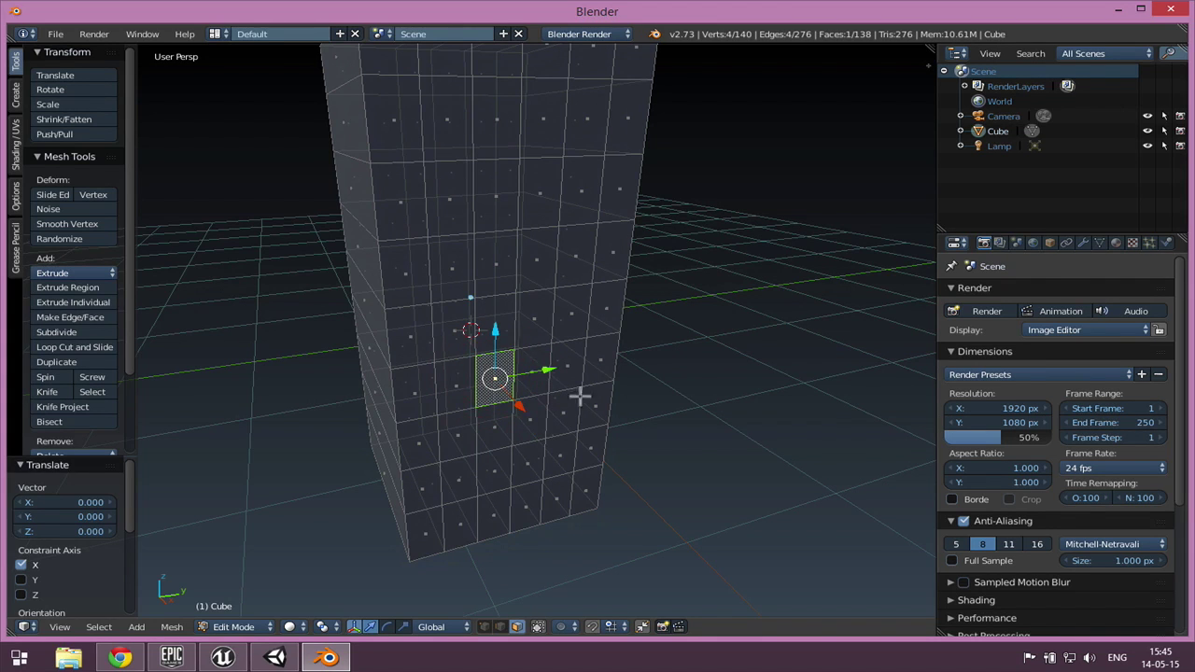
{"action": "key", "text": "a"}
Select a two-by-two block of four faces in the lower middle of the cube's subdivided front side
{"action": "scroll", "coordinate": [607, 405], "scroll_direction": "up", "scroll_amount": 4}
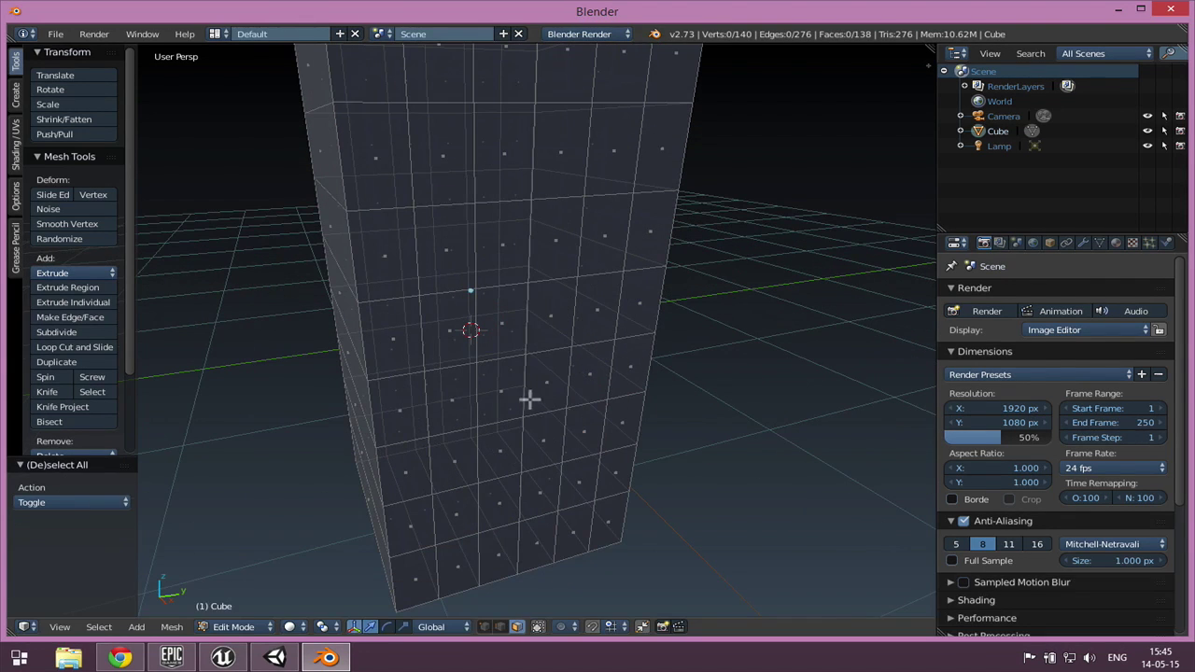
{"action": "right_click", "coordinate": [494, 383]}
{"action": "left_click", "coordinate": [551, 379], "text": "shift"}
{"action": "right_click", "coordinate": [547, 432], "text": "shift"}
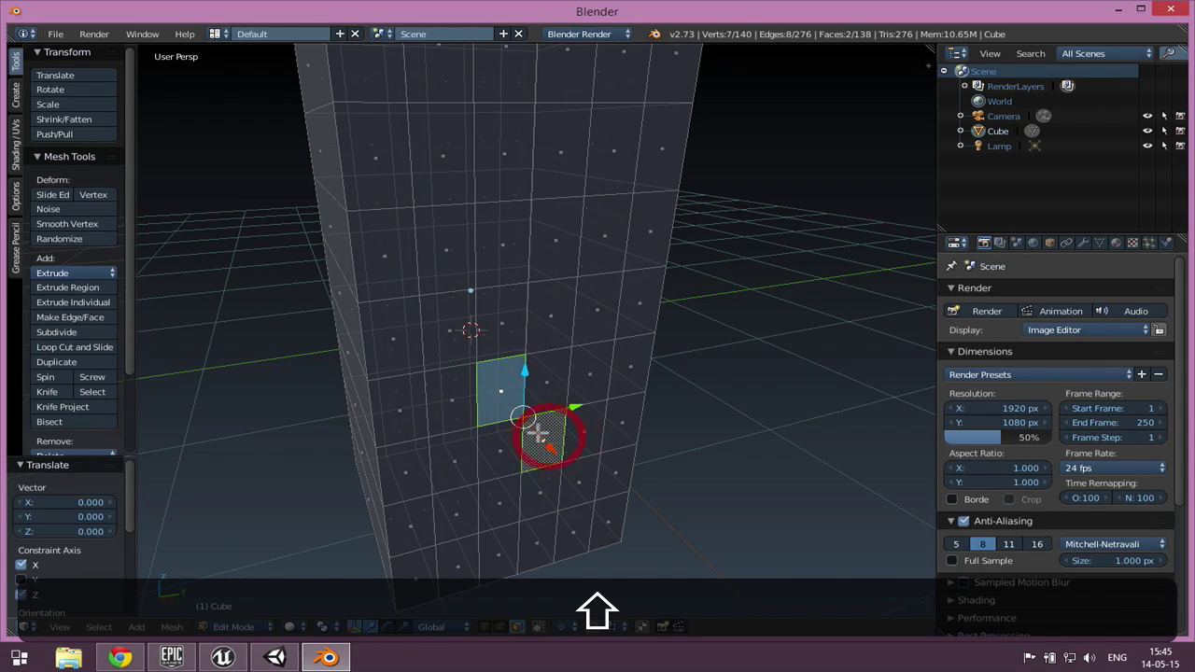
{"action": "right_click", "coordinate": [494, 454], "text": "shift"}
{"action": "middle_click_drag", "start_coordinate": [657, 432], "coordinate": [667, 398]}
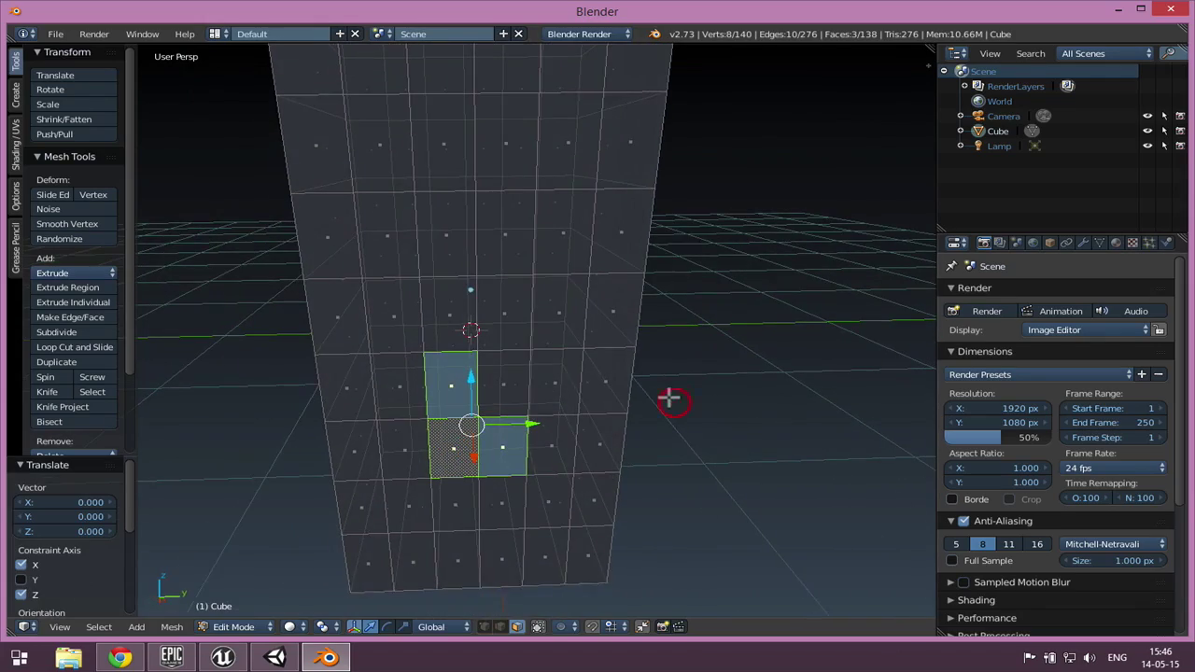
{"action": "right_click", "coordinate": [501, 380], "text": "shift"}
Extrude the four selected faces outward by about 2.8 units along X to form a long arm
{"action": "mouse_move", "coordinate": [768, 453]}
{"action": "middle_mouse_down"}
{"action": "mouse_move", "coordinate": [536, 490]}
{"action": "mouse_move", "coordinate": [669, 449]}
{"action": "mouse_move", "coordinate": [752, 455]}
{"action": "middle_mouse_up"}
{"action": "middle_click_drag", "start_coordinate": [747, 349], "coordinate": [760, 355]}
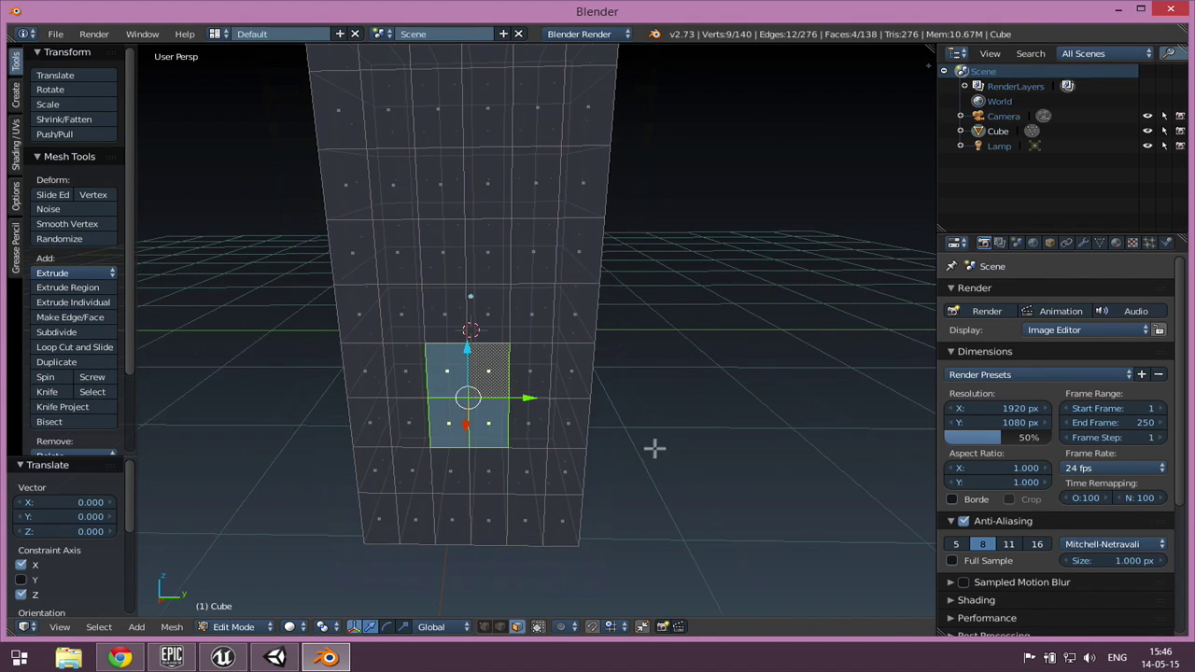
{"action": "middle_click_drag", "start_coordinate": [688, 395], "coordinate": [738, 401]}
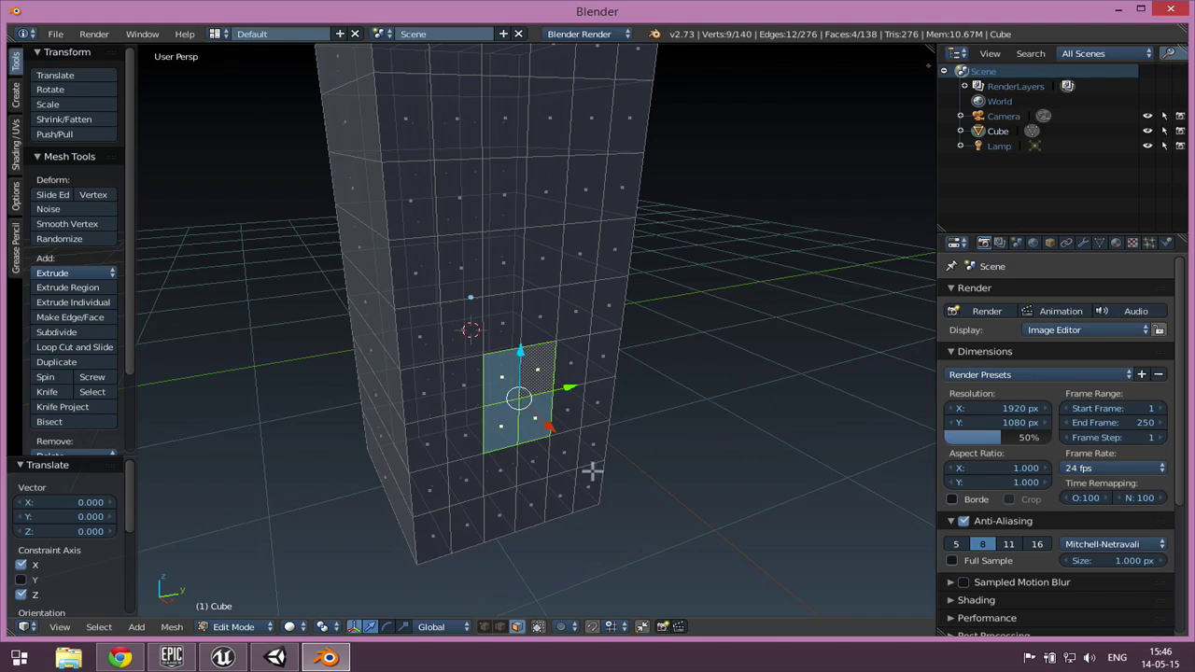
{"action": "scroll", "coordinate": [592, 472], "scroll_direction": "down", "scroll_amount": 4}
{"action": "middle_click_drag", "start_coordinate": [613, 472], "coordinate": [662, 495]}
{"action": "key", "text": "e"}
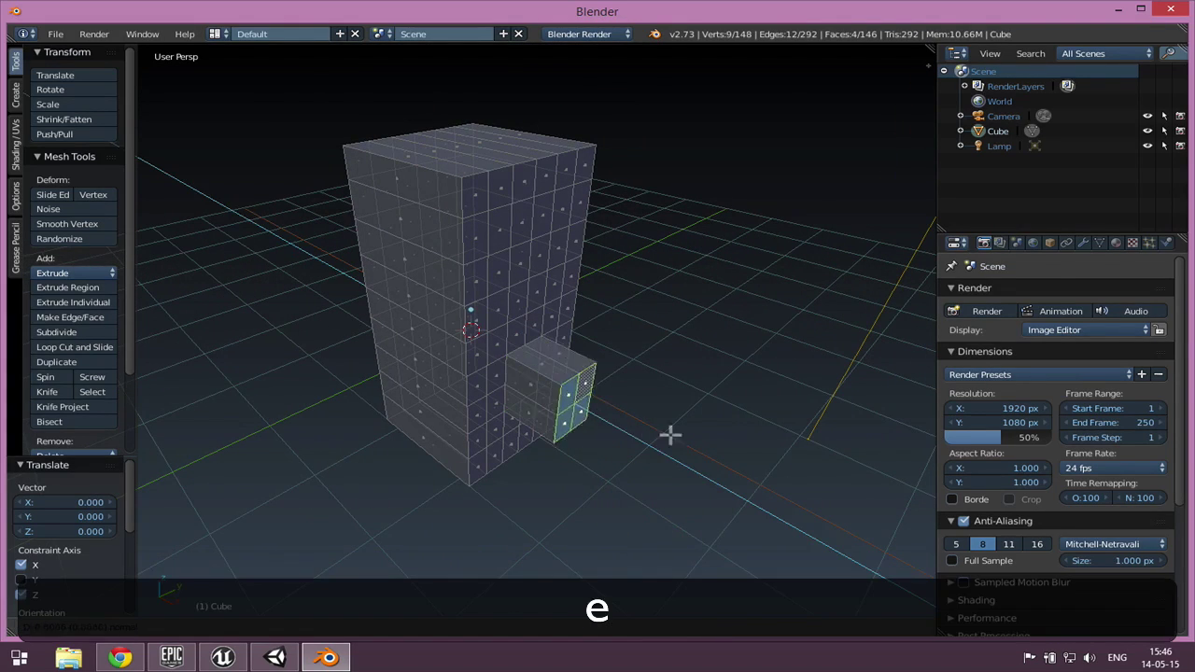
{"action": "left_click", "coordinate": [804, 511]}
Set the mesh select mode to Edge and add seven loop cuts across the length of the extruded arm
{"action": "middle_click_drag", "start_coordinate": [808, 507], "coordinate": [744, 520]}
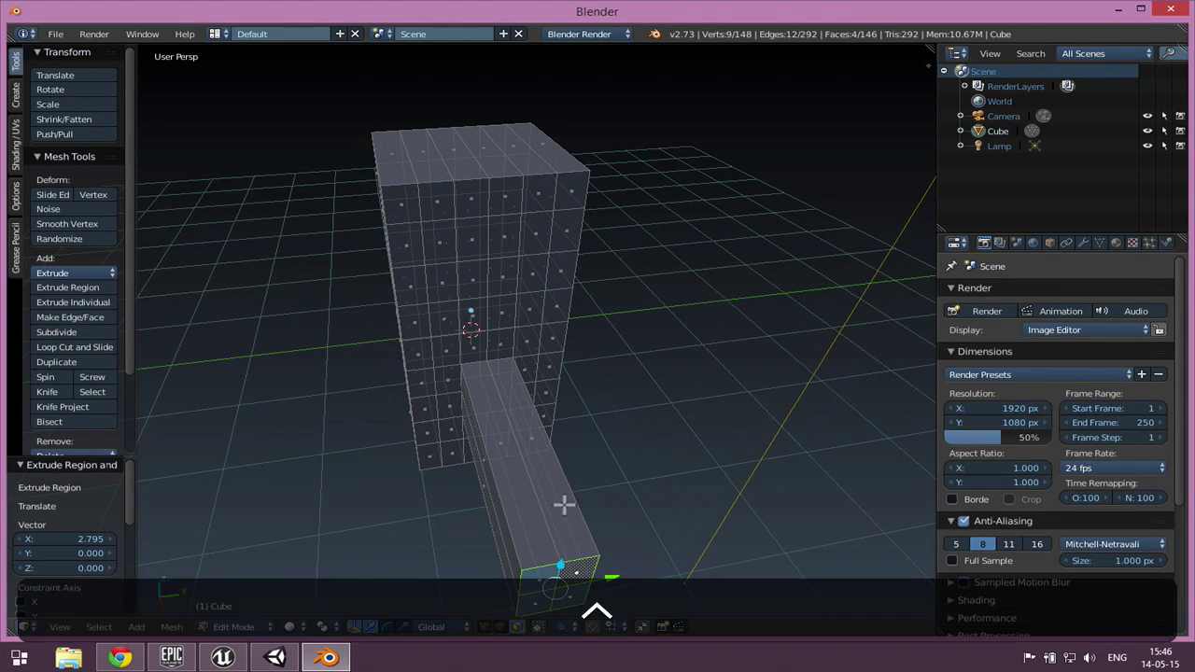
{"action": "key", "text": "ctrl+Tab"}
{"action": "left_click", "coordinate": [555, 494]}
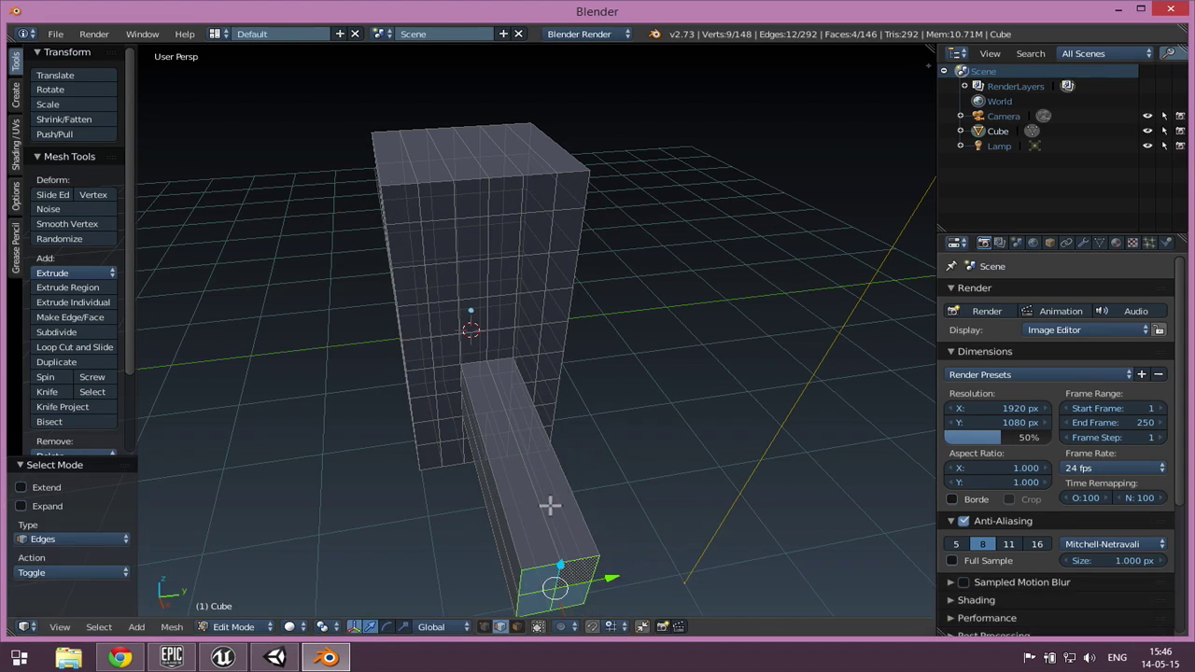
{"action": "key", "text": "ctrl+r"}
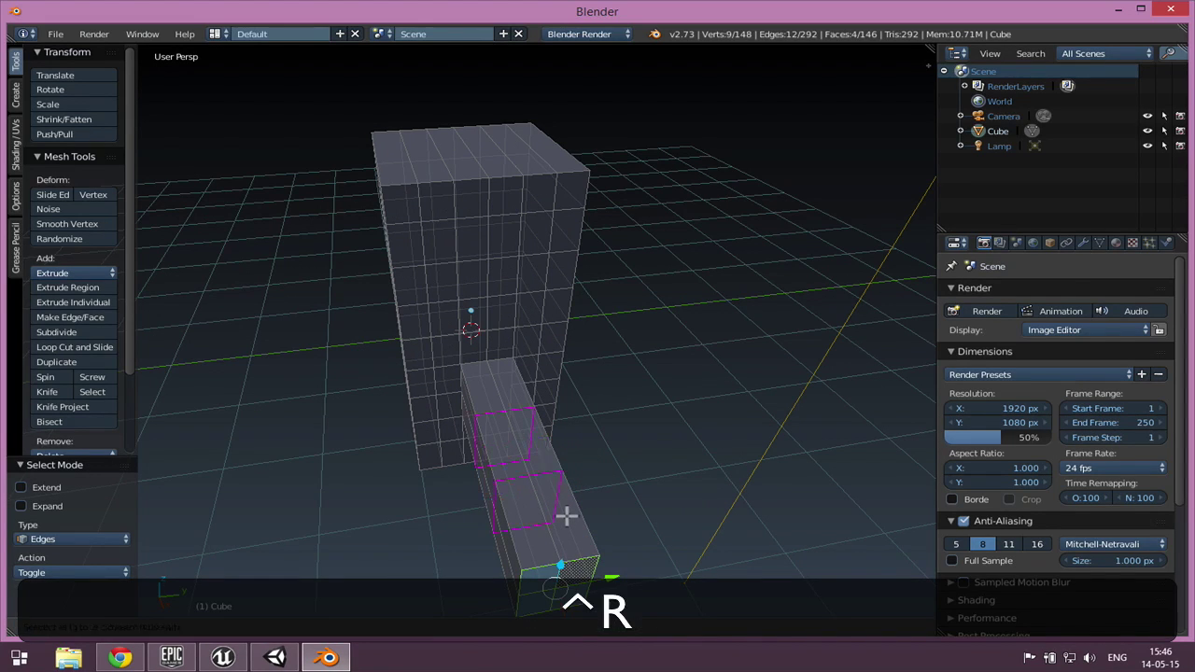
{"action": "scroll", "coordinate": [566, 515], "scroll_direction": "up", "scroll_amount": 2}
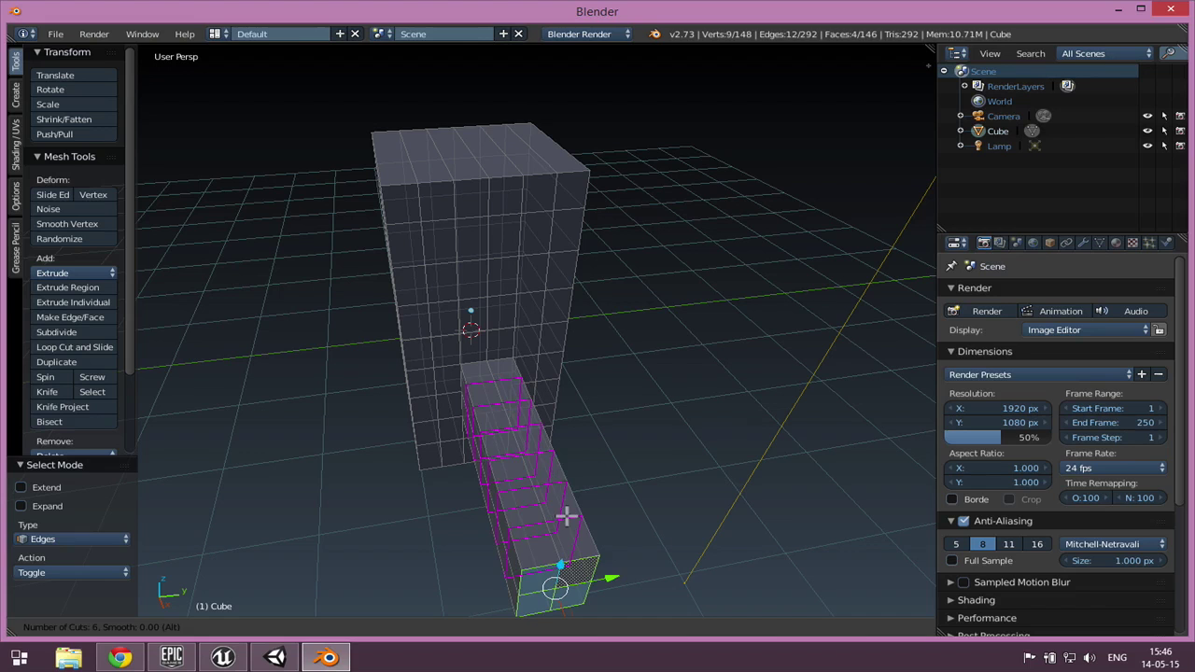
{"action": "left_click", "coordinate": [567, 516]}
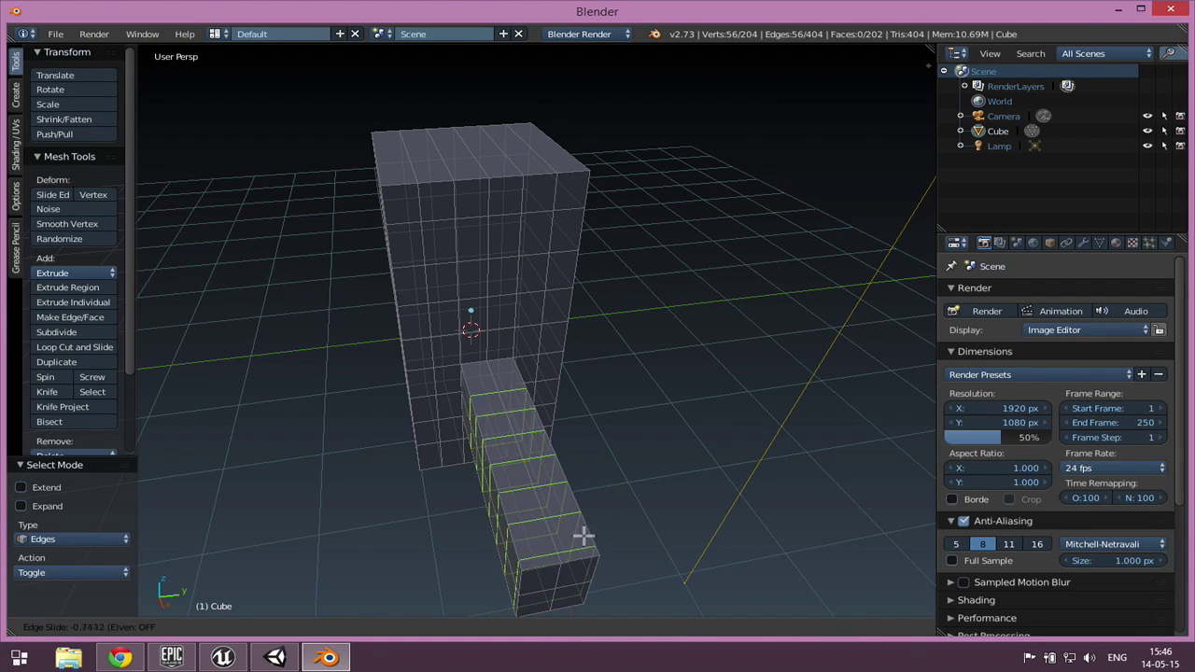
{"action": "left_click", "coordinate": [569, 516]}
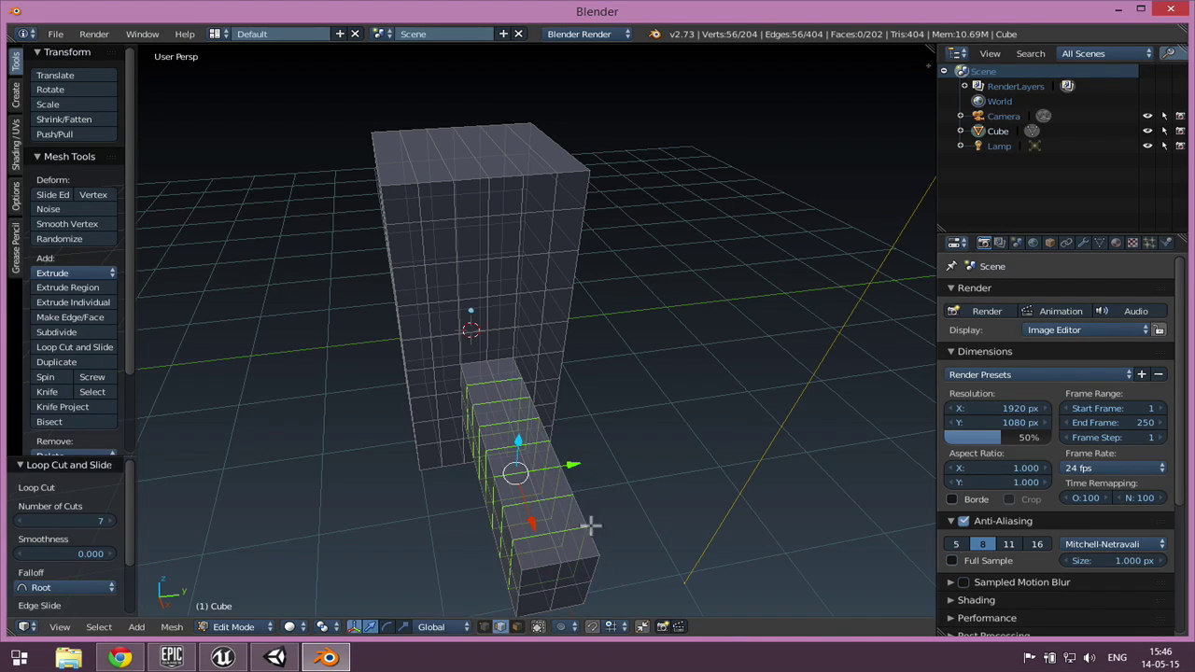
In Face select mode, extrude one top face near the arm's free end upward about 2.8 units and scale its end by about 2.41
{"action": "key", "text": "ctrl+Tab"}
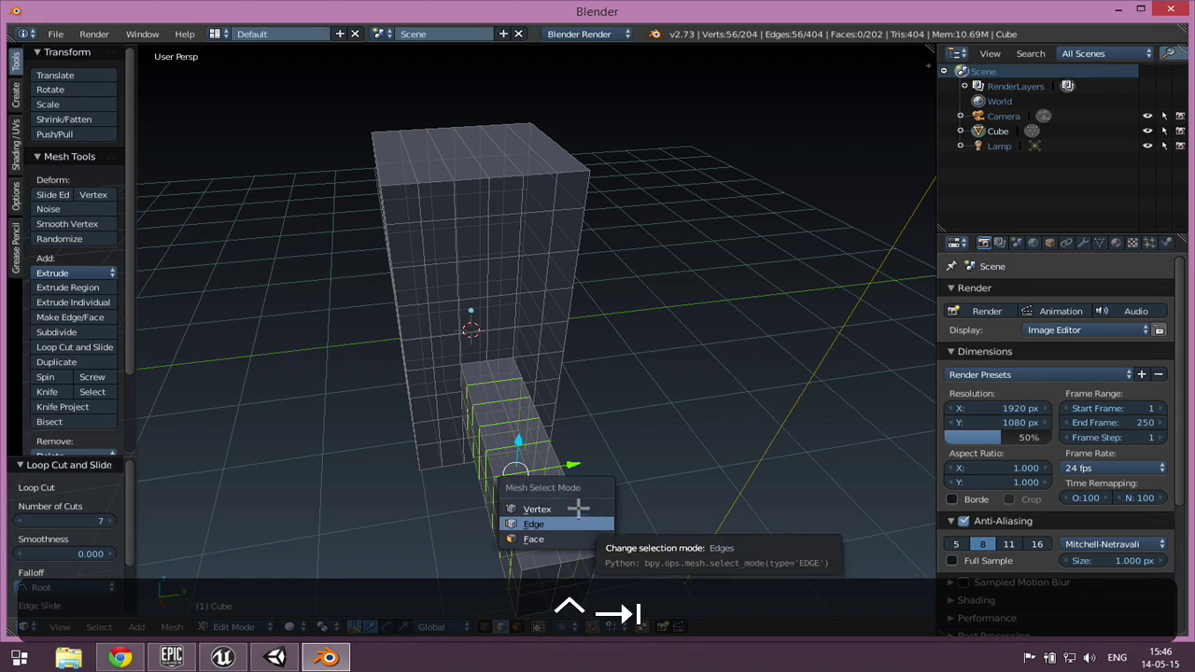
{"action": "left_click", "coordinate": [571, 536]}
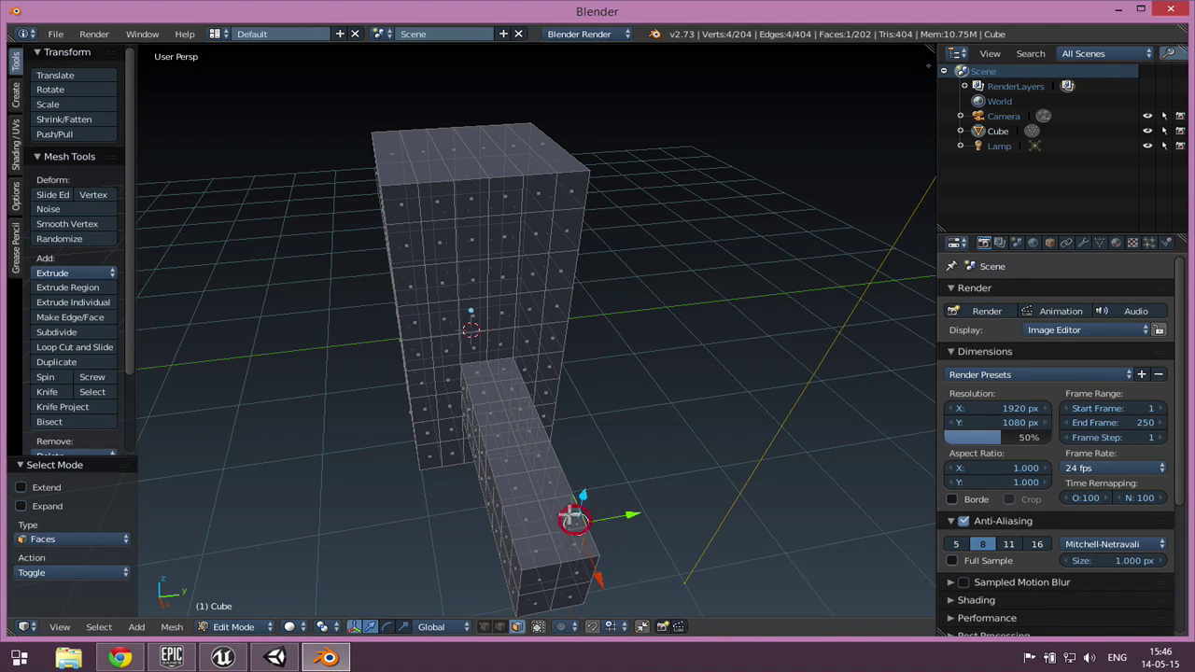
{"action": "right_click", "coordinate": [561, 509]}
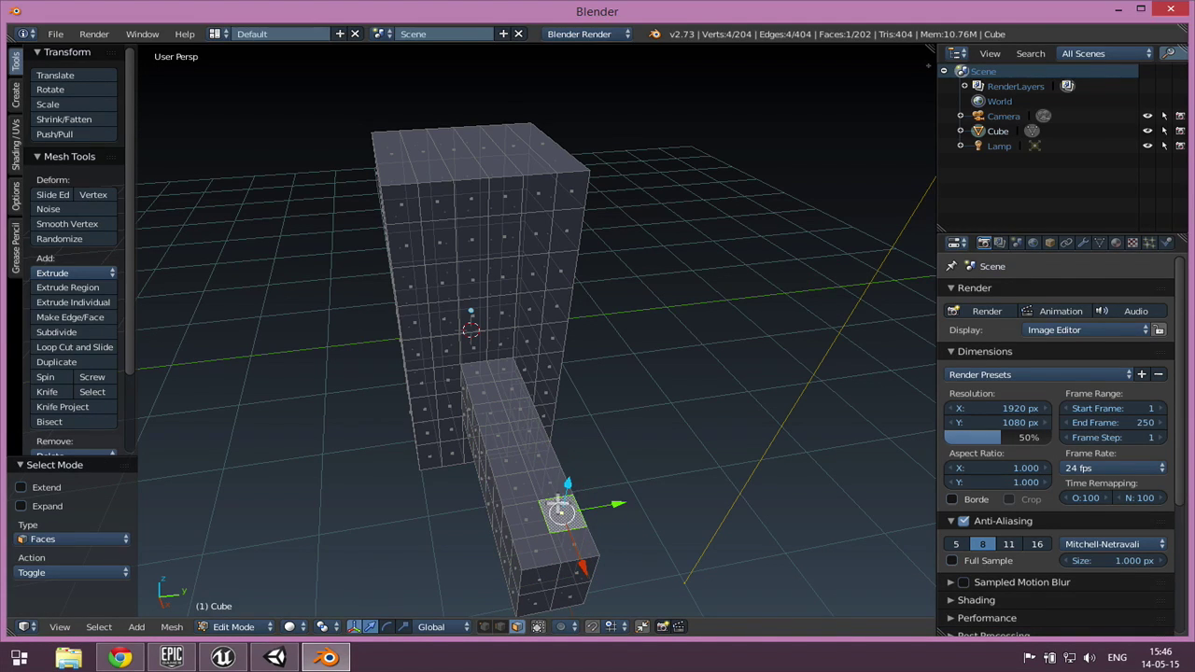
{"action": "key", "text": "e"}
{"action": "left_click", "coordinate": [574, 250]}
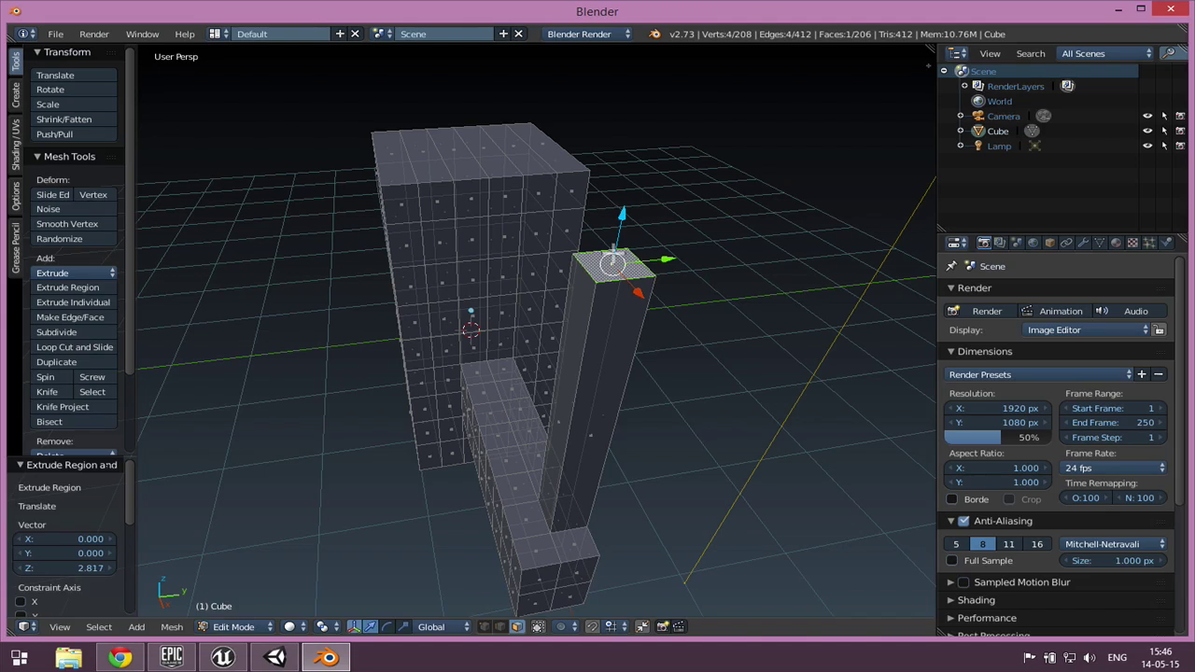
{"action": "key", "text": "s"}
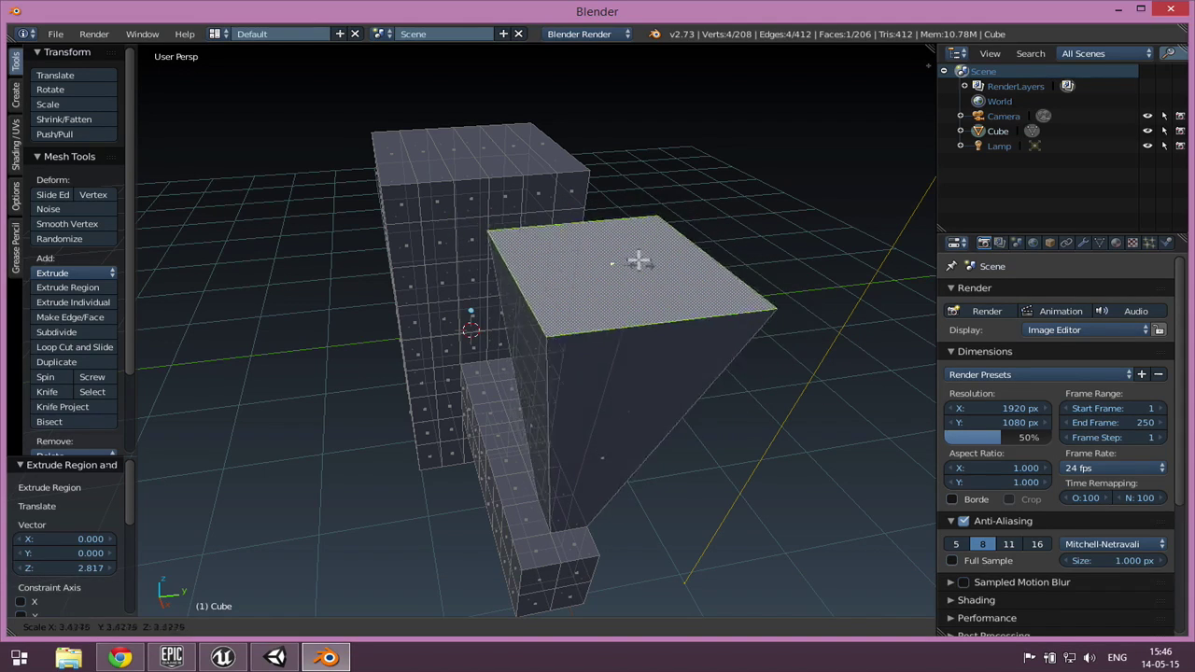
{"action": "left_click", "coordinate": [629, 265]}
In Face select mode, extrude the second strip face from the top of the cube's side outward about 3 units along negative Y
{"action": "middle_click_drag", "start_coordinate": [618, 438], "coordinate": [744, 406]}
{"action": "middle_click_drag", "start_coordinate": [615, 363], "coordinate": [540, 367]}
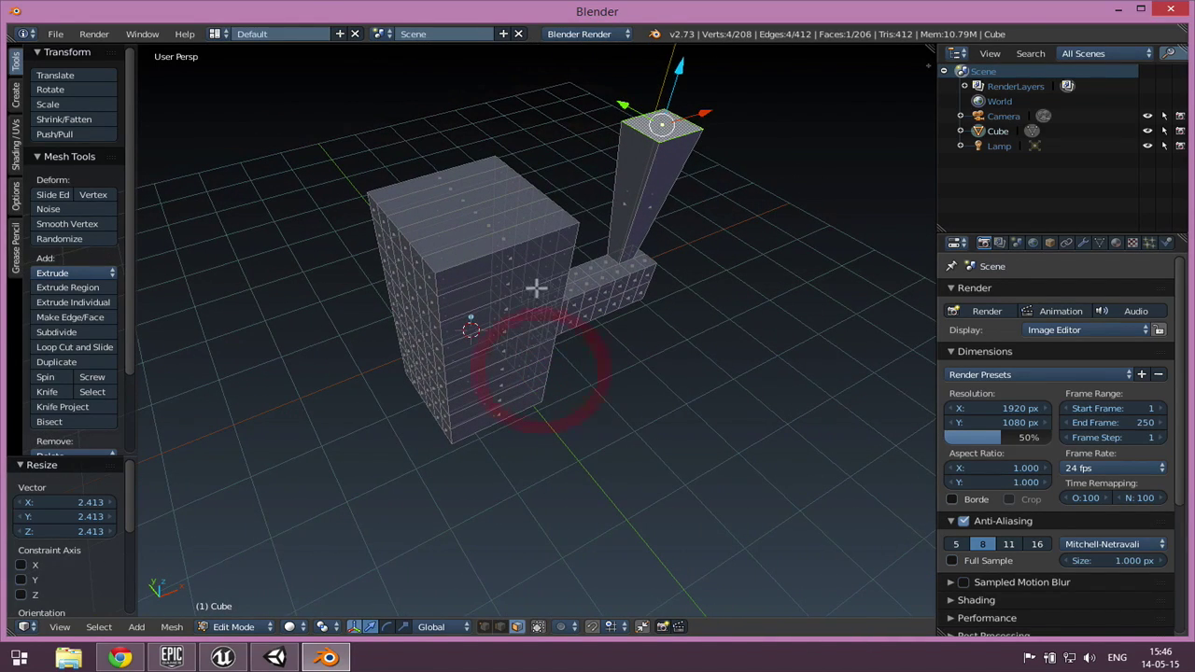
{"action": "key", "text": "ctrl+Tab"}
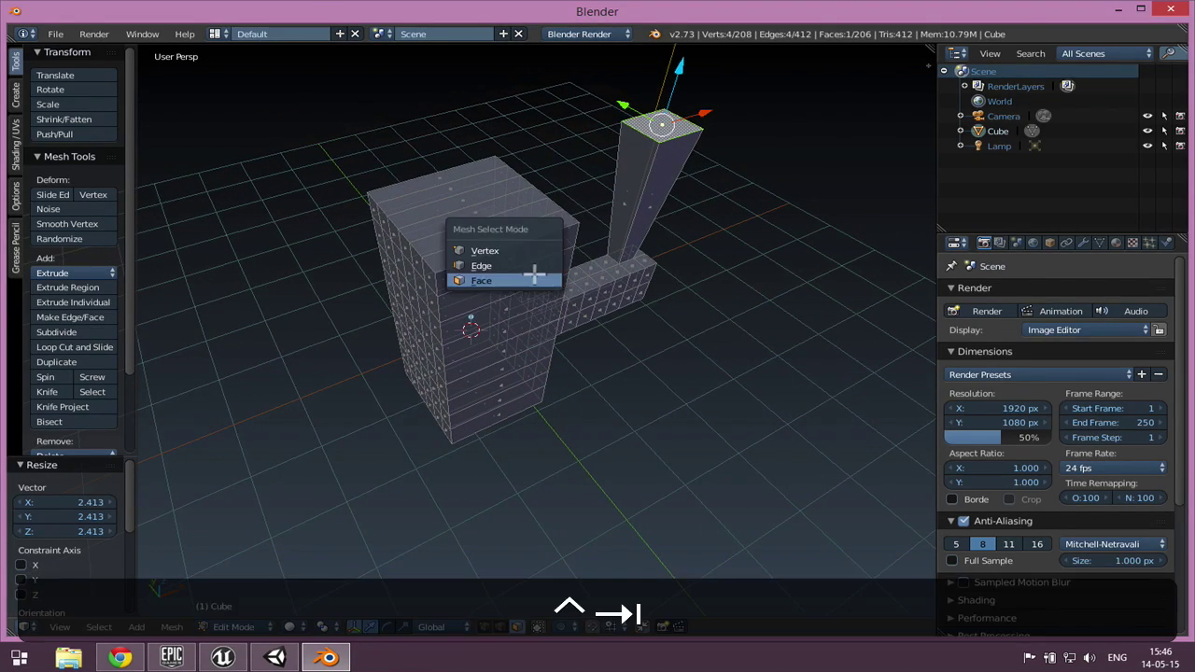
{"action": "left_click", "coordinate": [535, 272]}
{"action": "right_click", "coordinate": [529, 273]}
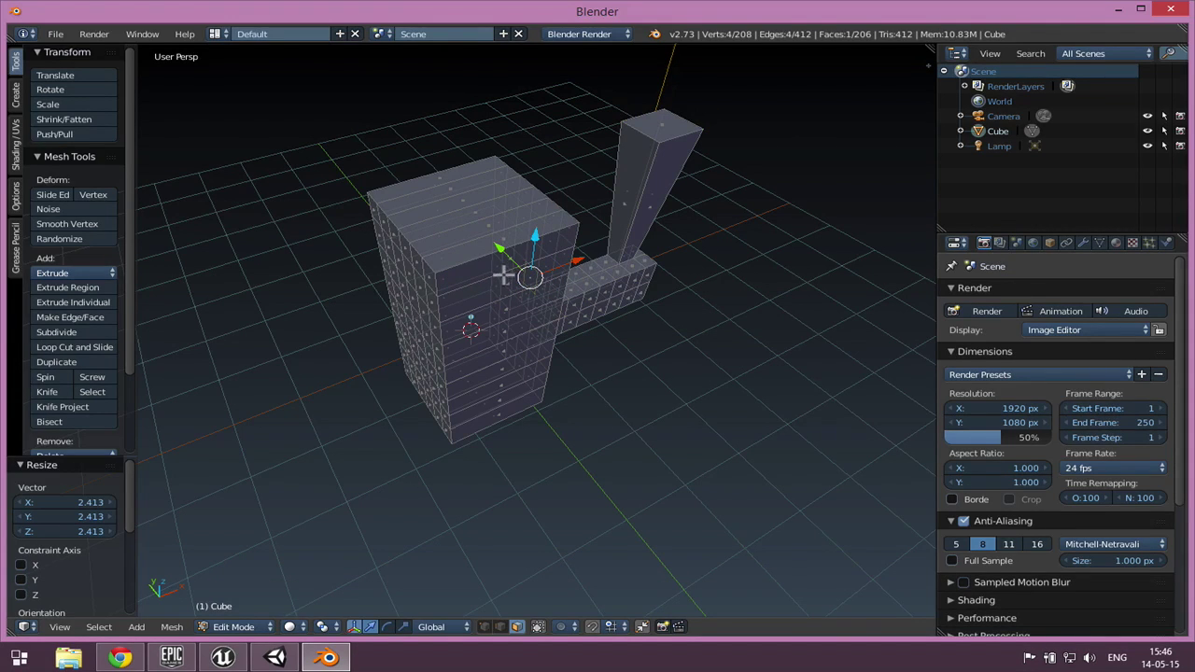
{"action": "right_click", "coordinate": [504, 273]}
{"action": "key", "text": "e"}
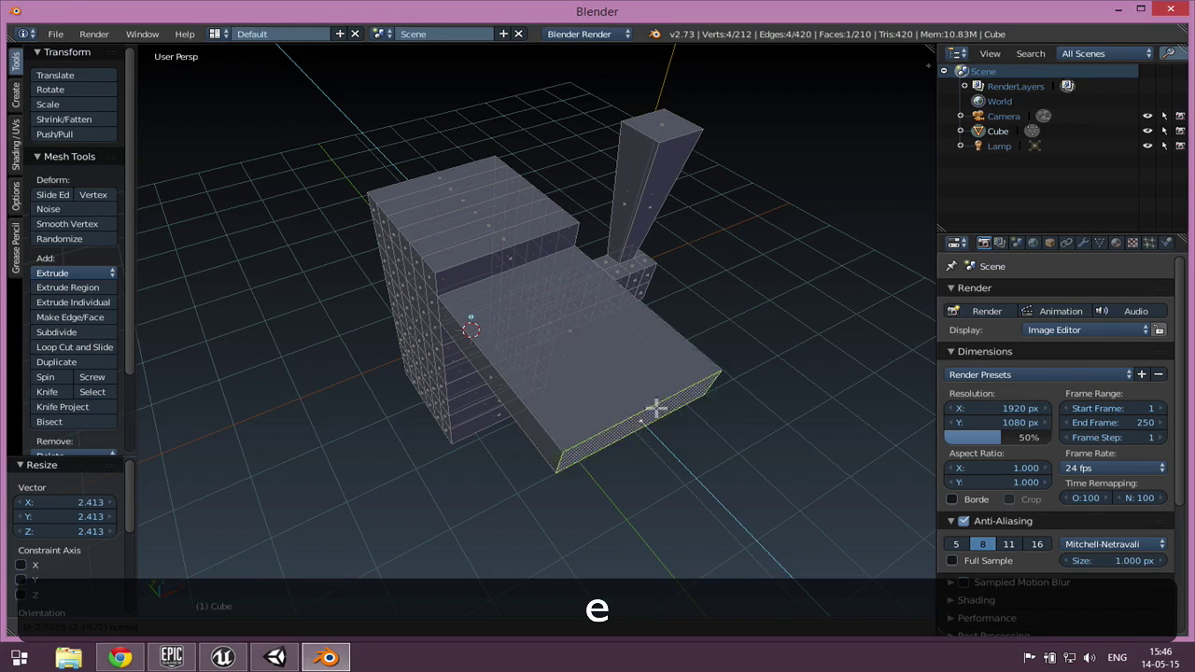
{"action": "left_click", "coordinate": [682, 446]}
Scale the end face of the new side extrusion to about 0.358 to form a taper
{"action": "middle_click_drag", "start_coordinate": [755, 495], "coordinate": [673, 429]}
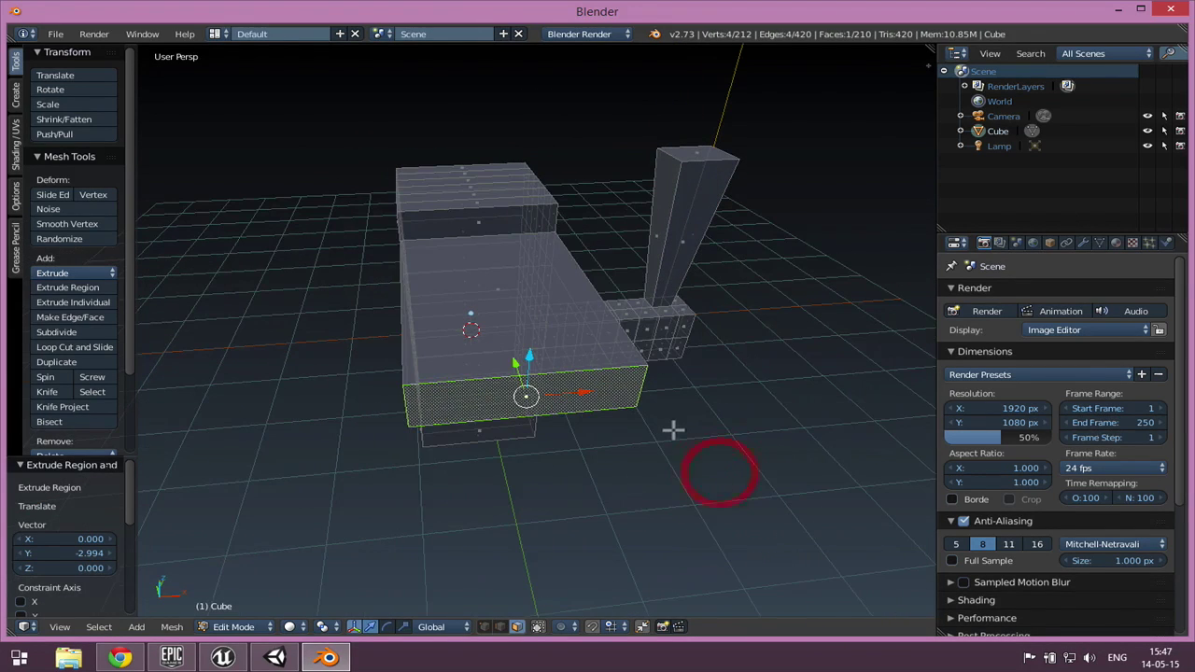
{"action": "key", "text": "s"}
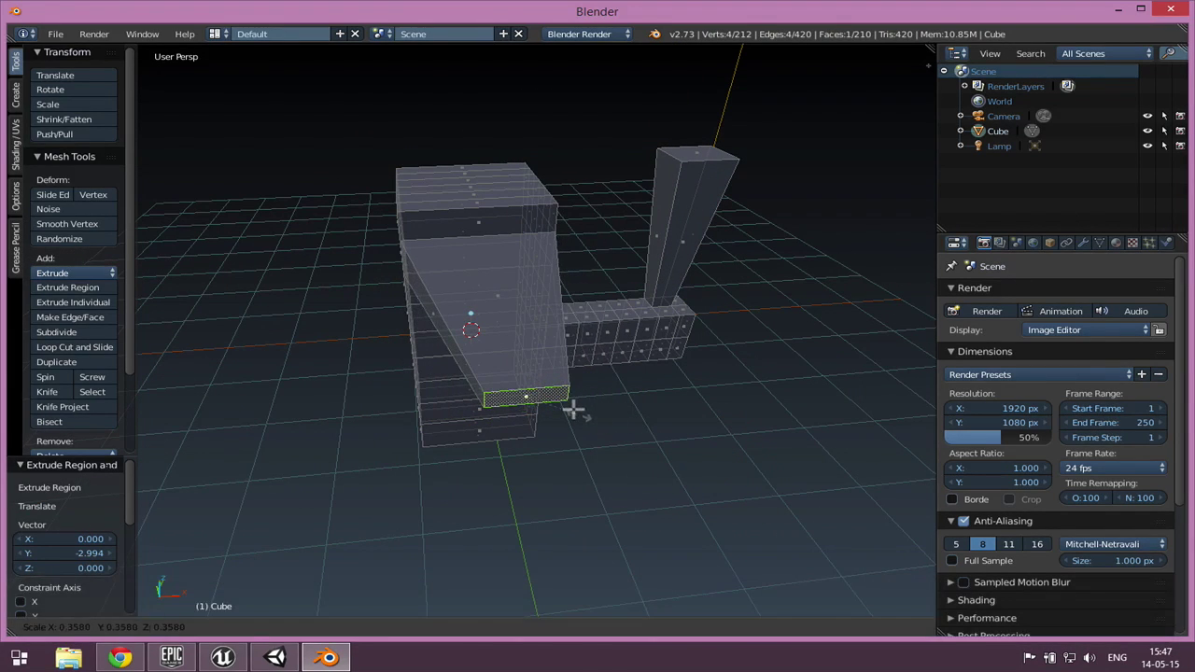
{"action": "left_click", "coordinate": [575, 410]}
Circle-select scattered faces on the cube's gridded side opposite the arm, with selection passing through the mesh
{"action": "middle_click_drag", "start_coordinate": [639, 447], "coordinate": [613, 386]}
{"action": "scroll", "coordinate": [674, 403], "scroll_direction": "up", "scroll_amount": 4}
{"action": "key", "text": "c"}
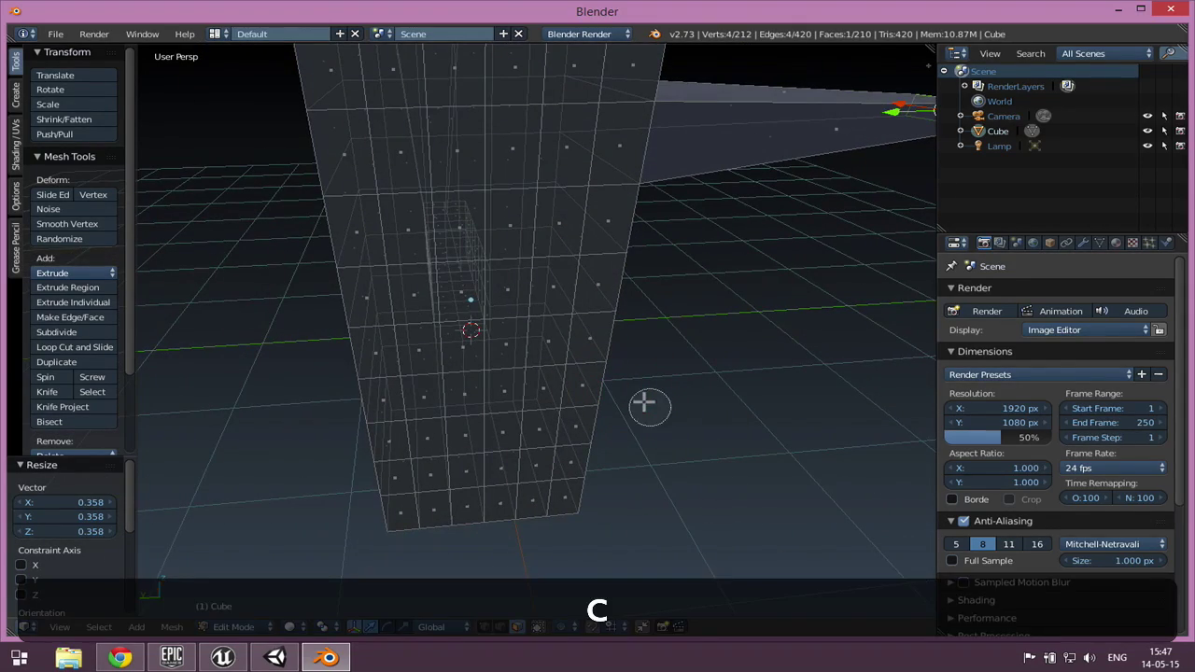
{"action": "mouse_move", "coordinate": [404, 202]}
{"action": "left_mouse_down"}
{"action": "mouse_move", "coordinate": [402, 193]}
{"action": "mouse_move", "coordinate": [549, 198]}
{"action": "mouse_move", "coordinate": [520, 400]}
{"action": "mouse_move", "coordinate": [470, 253]}
{"action": "mouse_move", "coordinate": [525, 312]}
{"action": "left_mouse_up"}
{"action": "left_click", "coordinate": [699, 362]}
{"action": "scroll", "coordinate": [738, 398], "scroll_direction": "down", "scroll_amount": 8}
{"action": "middle_click", "coordinate": [574, 447]}
{"action": "scroll", "coordinate": [500, 266], "scroll_direction": "up", "scroll_amount": 1}
{"action": "scroll", "coordinate": [500, 271], "scroll_direction": "up", "scroll_amount": 3}
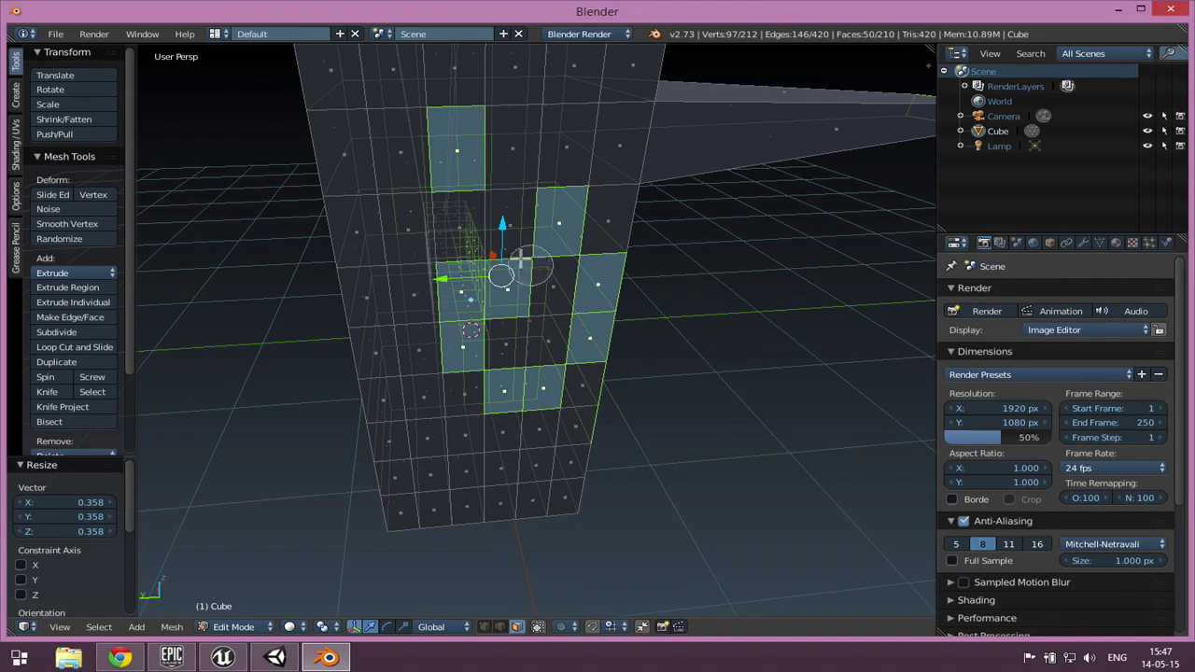
{"action": "mouse_move", "coordinate": [406, 354]}
{"action": "left_mouse_down"}
{"action": "mouse_move", "coordinate": [411, 420]}
{"action": "mouse_move", "coordinate": [454, 458]}
{"action": "mouse_move", "coordinate": [405, 267]}
{"action": "mouse_move", "coordinate": [401, 277]}
{"action": "left_mouse_up"}
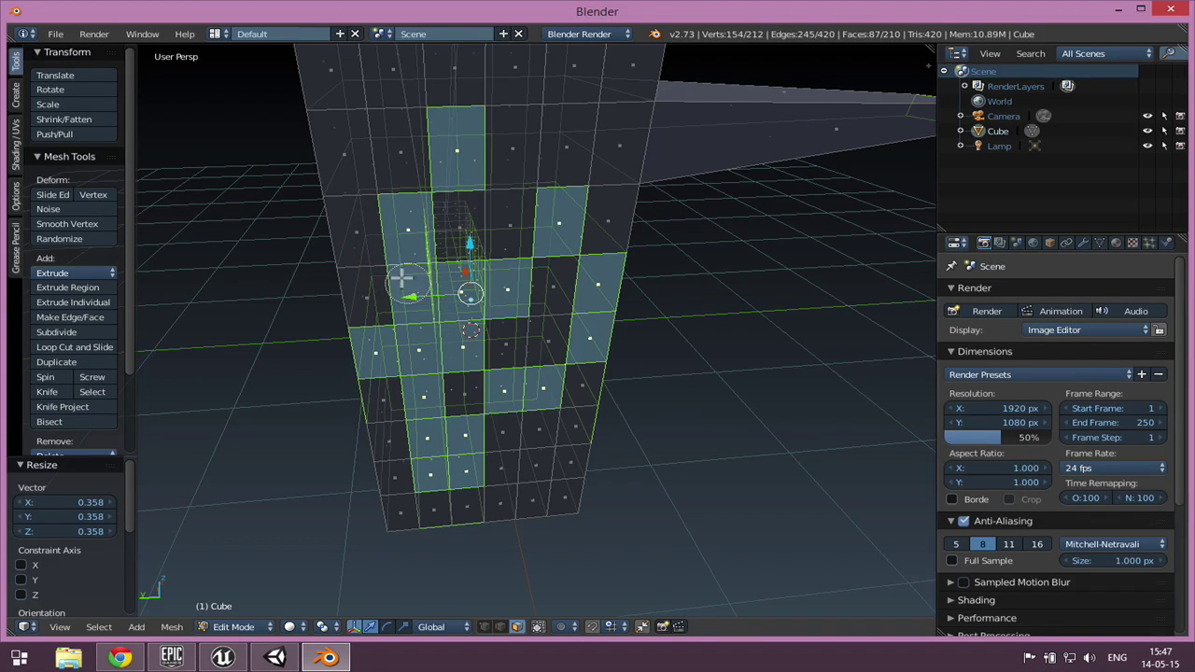
{"action": "right_click", "coordinate": [270, 352]}
{"action": "middle_click_drag", "start_coordinate": [267, 351], "coordinate": [231, 277], "text": "shift"}
Limit selection to visible geometry, clear the selection, and circle-select a stepped block of 27 faces on the gridded side opposite the arm
{"action": "left_click", "coordinate": [536, 626]}
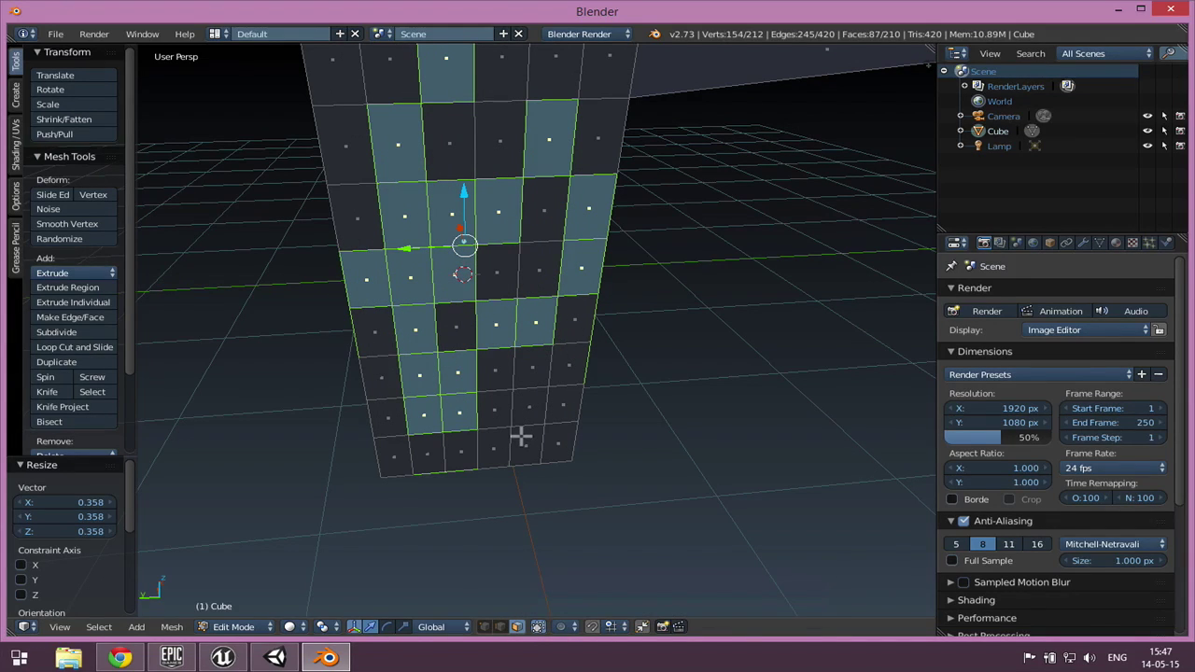
{"action": "key", "text": "a"}
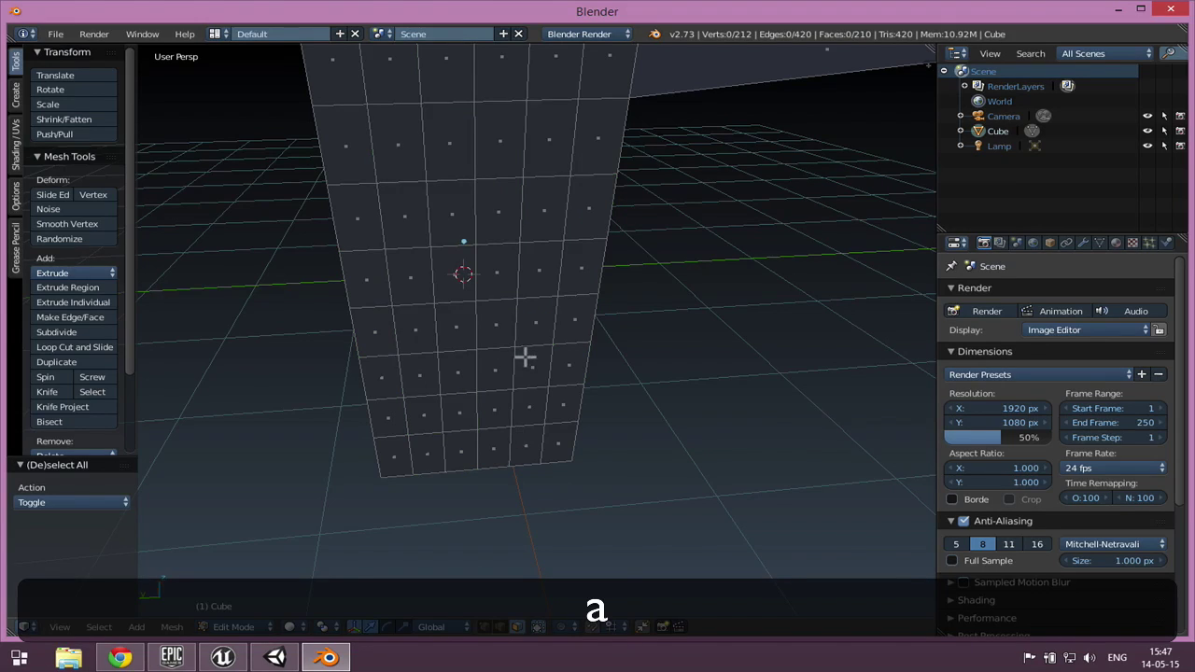
{"action": "scroll", "coordinate": [525, 357], "scroll_direction": "down", "scroll_amount": 1}
{"action": "key", "text": "c"}
{"action": "mouse_move", "coordinate": [474, 246]}
{"action": "left_mouse_down"}
{"action": "mouse_move", "coordinate": [455, 211]}
{"action": "mouse_move", "coordinate": [512, 292]}
{"action": "mouse_move", "coordinate": [421, 205]}
{"action": "mouse_move", "coordinate": [440, 200]}
{"action": "mouse_move", "coordinate": [533, 312]}
{"action": "mouse_move", "coordinate": [498, 347]}
{"action": "mouse_move", "coordinate": [448, 339]}
{"action": "mouse_move", "coordinate": [467, 346]}
{"action": "mouse_move", "coordinate": [480, 228]}
{"action": "left_mouse_up"}
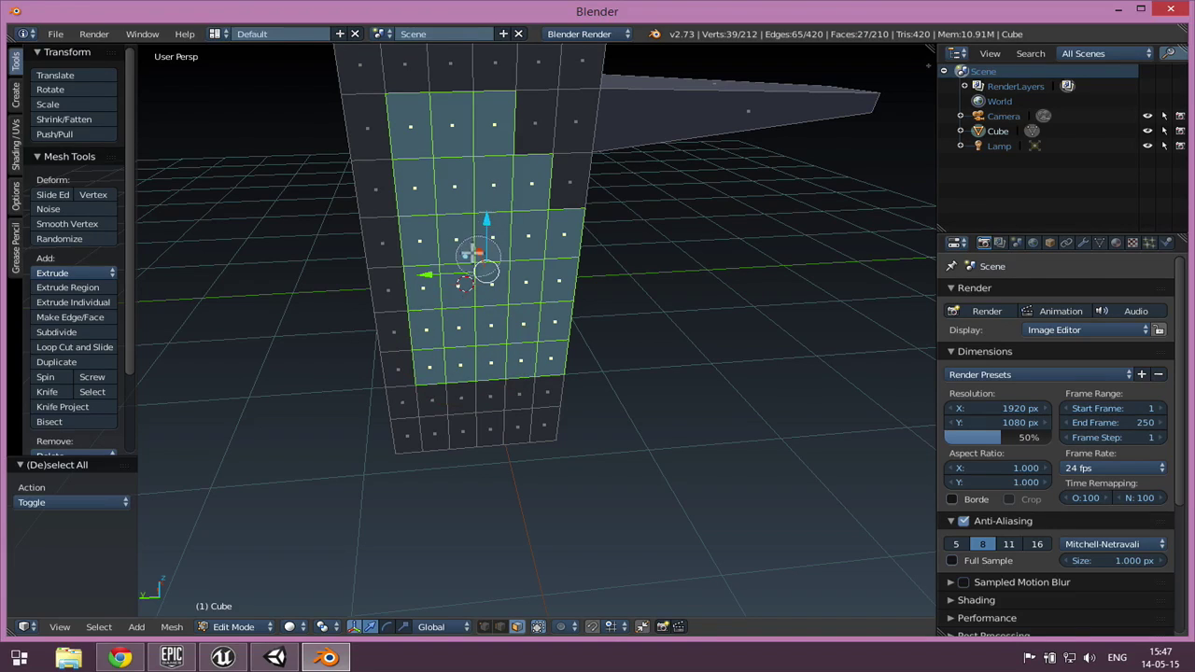
{"action": "right_click", "coordinate": [319, 293]}
{"action": "mouse_move", "coordinate": [321, 293]}
{"action": "middle_mouse_down"}
{"action": "mouse_move", "coordinate": [374, 307]}
{"action": "mouse_move", "coordinate": [488, 304]}
{"action": "mouse_move", "coordinate": [330, 296]}
{"action": "middle_mouse_up"}
{"action": "key", "text": "c"}
{"action": "right_click", "coordinate": [323, 296]}
{"action": "key", "text": "s"}
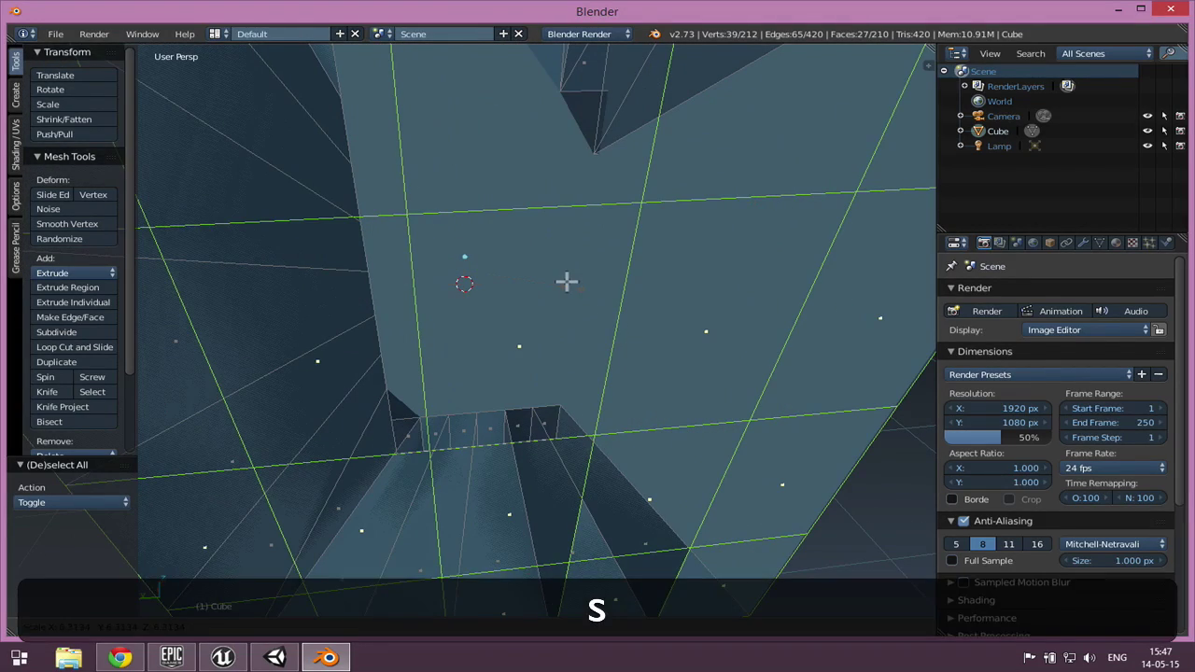
{"action": "right_click", "coordinate": [567, 281]}
{"action": "scroll", "coordinate": [563, 285], "scroll_direction": "down", "scroll_amount": 2}
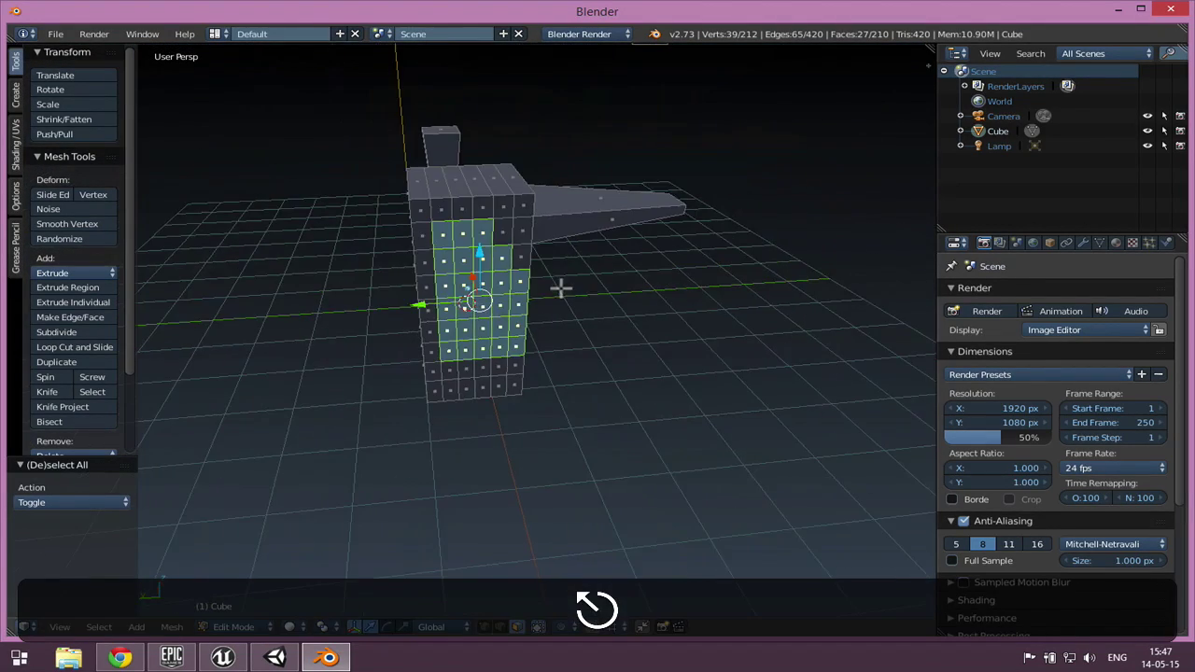
Extrude the selected stepped block of faces outward about 2.4 units along negative X
{"action": "scroll", "coordinate": [573, 284], "scroll_direction": "up", "scroll_amount": 2}
{"action": "key", "text": "e"}
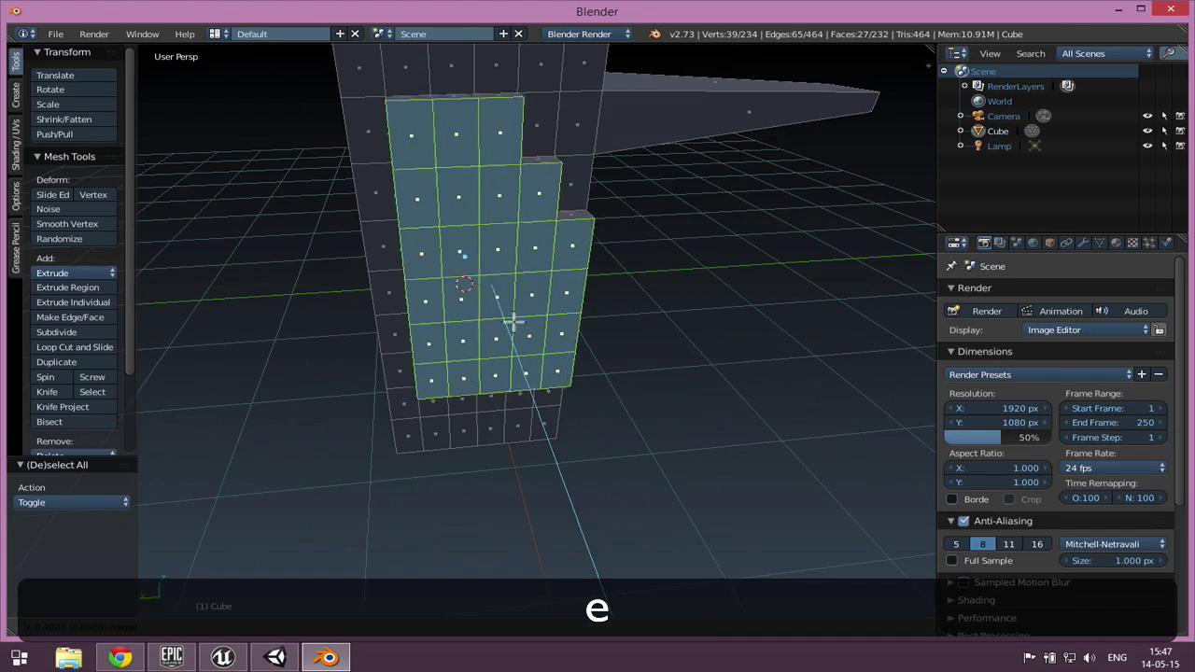
{"action": "left_click", "coordinate": [586, 466]}
{"action": "scroll", "coordinate": [689, 466], "scroll_direction": "down", "scroll_amount": 2}
Clear the selection, box-select the bottom row of five faces on the stepped extrusion, and extrude them about 1.5 units along negative X
{"action": "middle_click_drag", "start_coordinate": [689, 467], "coordinate": [684, 427]}
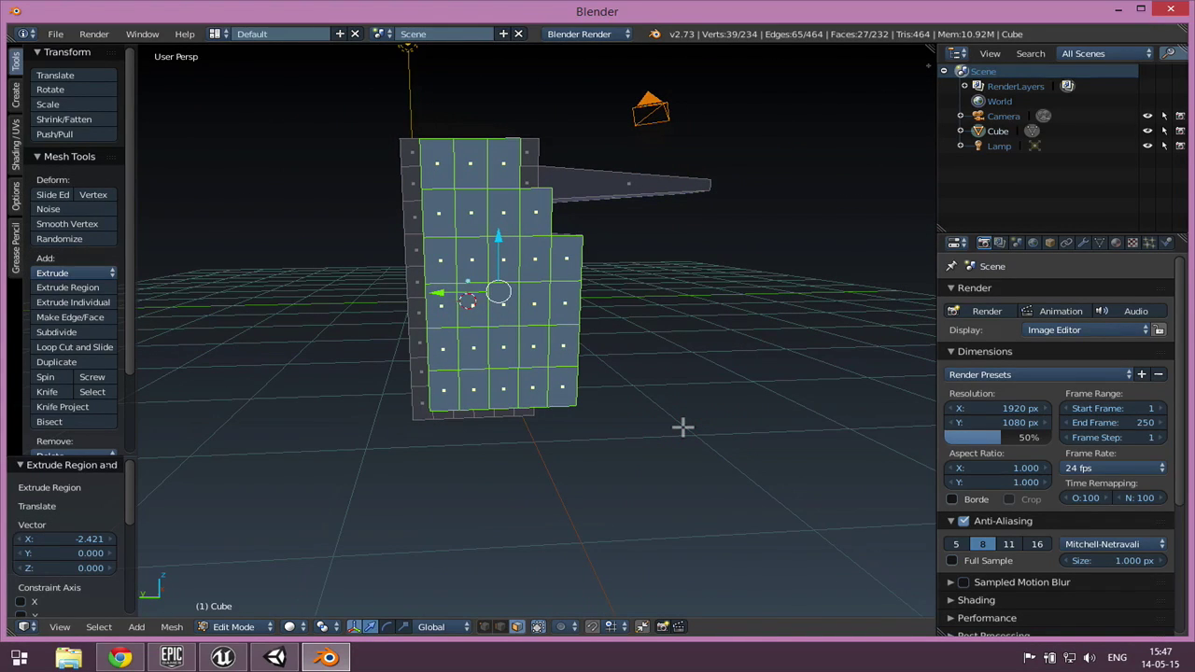
{"action": "key", "text": "b"}
{"action": "key", "text": "Escape"}
{"action": "key", "text": "a"}
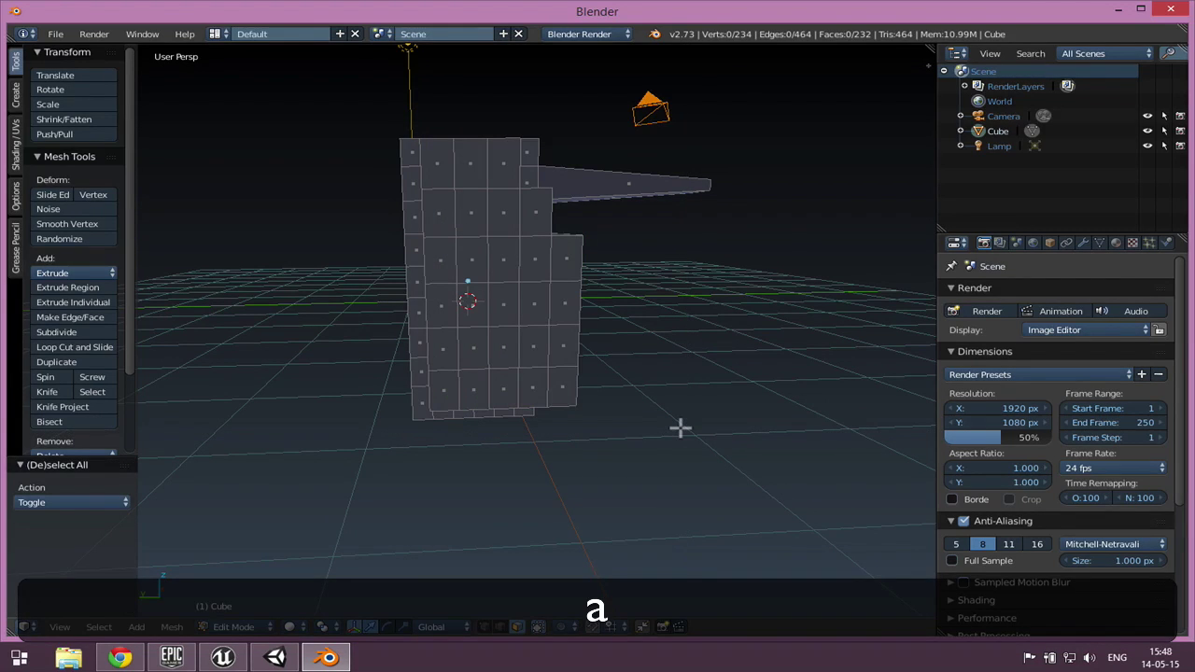
{"action": "left_click_drag", "start_coordinate": [432, 374], "coordinate": [447, 386]}
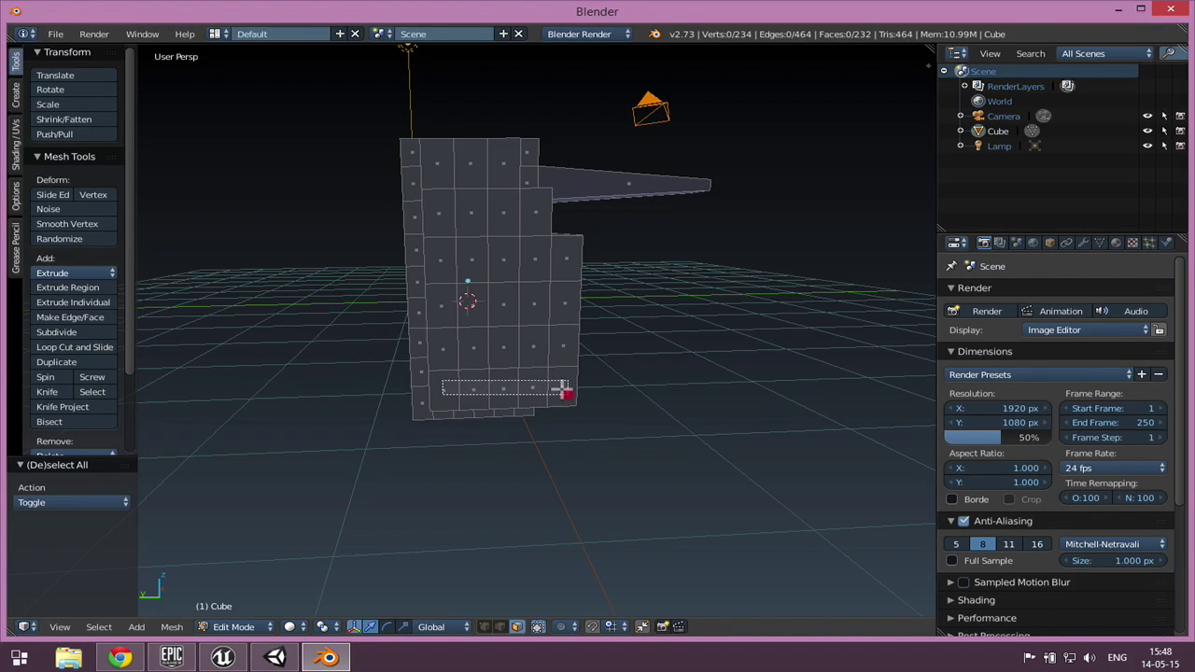
{"action": "left_click_drag", "start_coordinate": [563, 386], "coordinate": [565, 390]}
{"action": "key", "text": "e"}
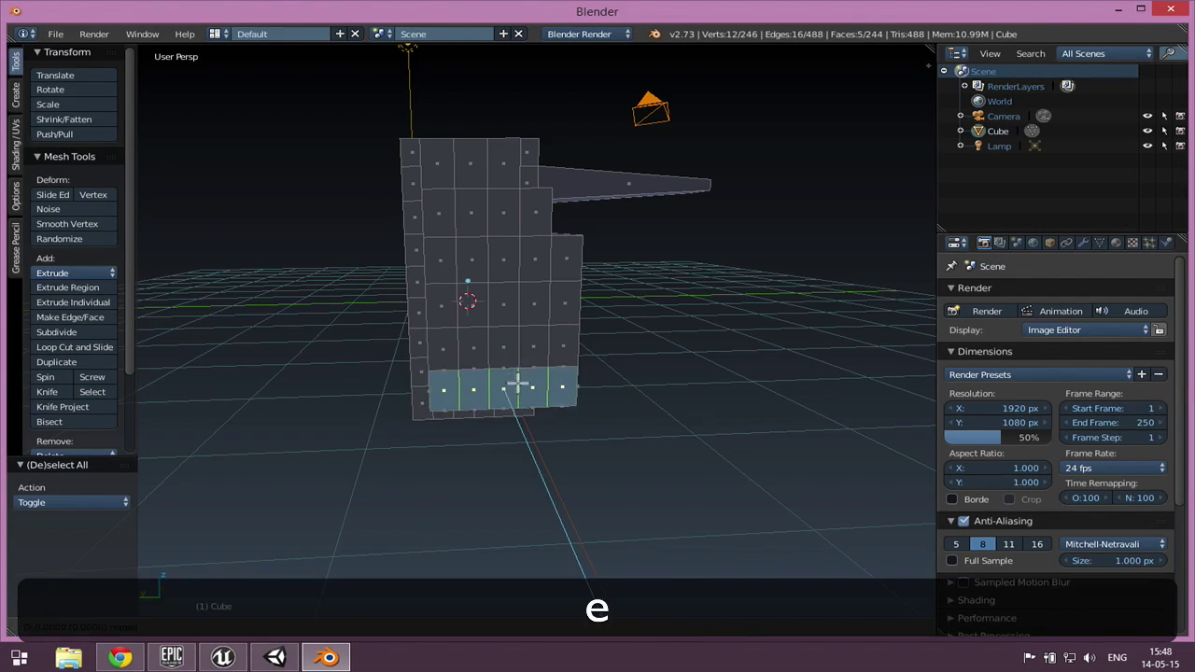
{"action": "left_click", "coordinate": [547, 440]}
Circle-select four stacked faces on the stepped extrusion's long side and try extruding them together with the still-selected end faces
{"action": "middle_click_drag", "start_coordinate": [662, 419], "coordinate": [542, 425]}
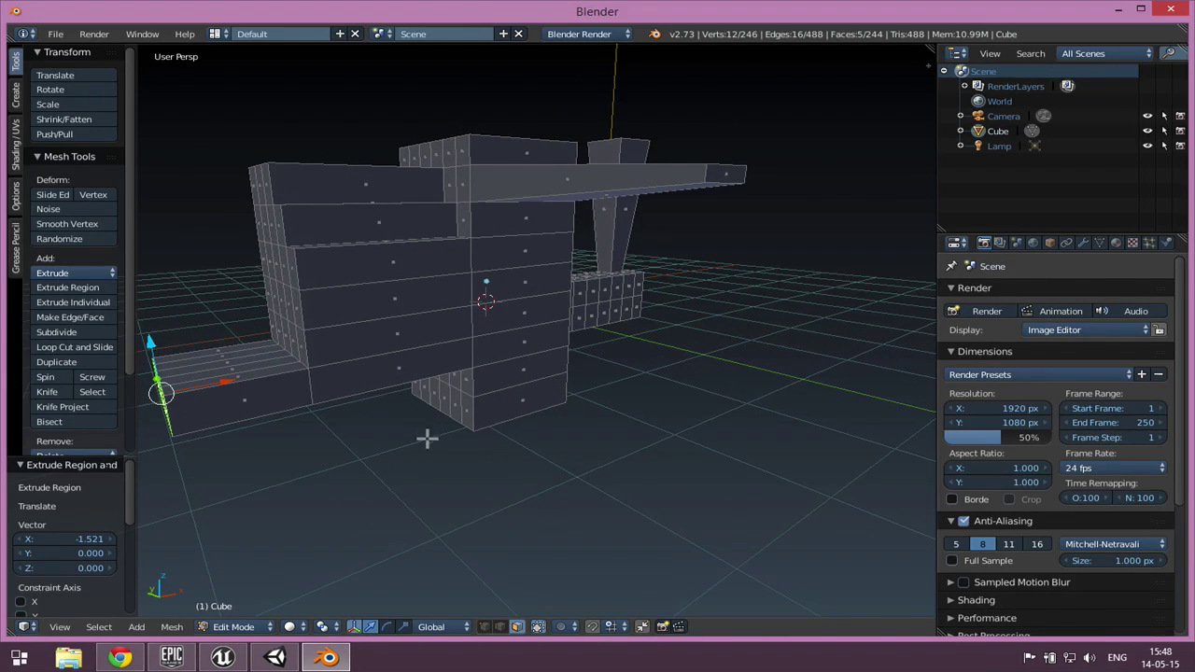
{"action": "key", "text": "c"}
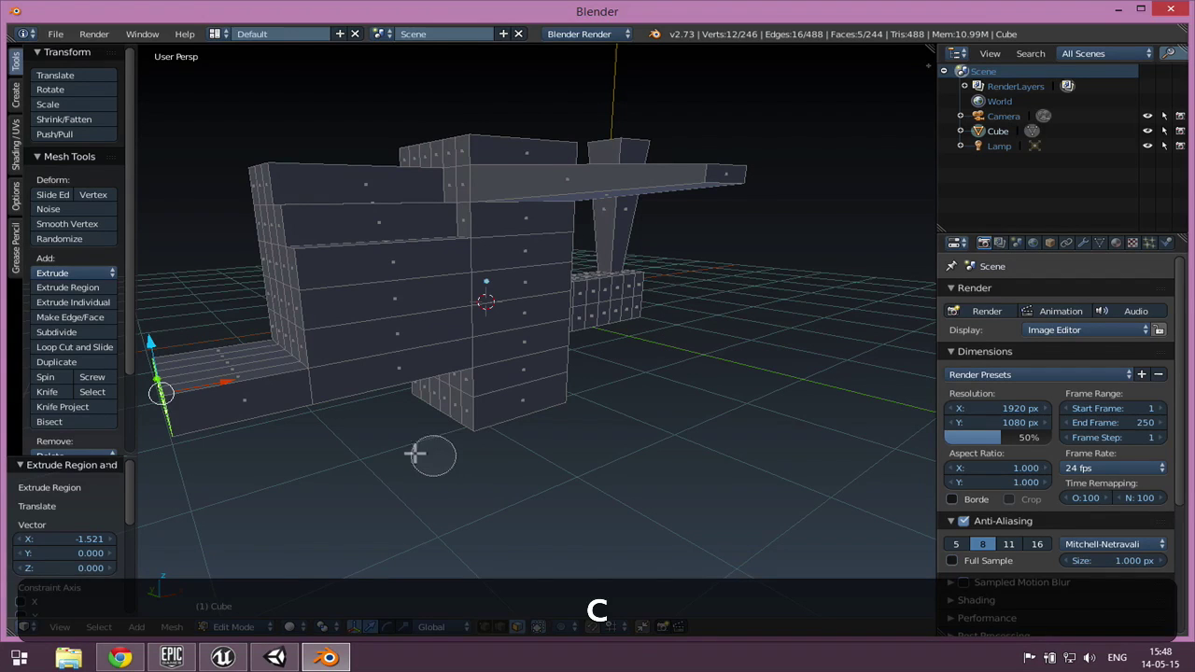
{"action": "left_click_drag", "start_coordinate": [401, 349], "coordinate": [397, 292]}
{"action": "key", "text": "e"}
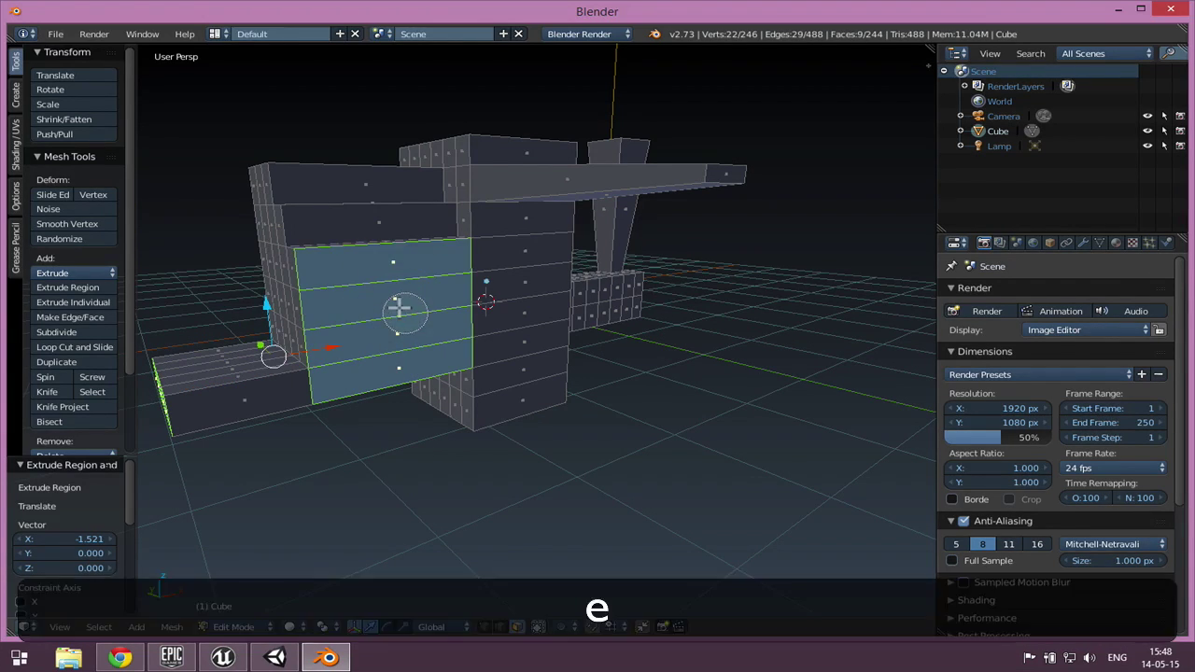
{"action": "key", "text": "Escape"}
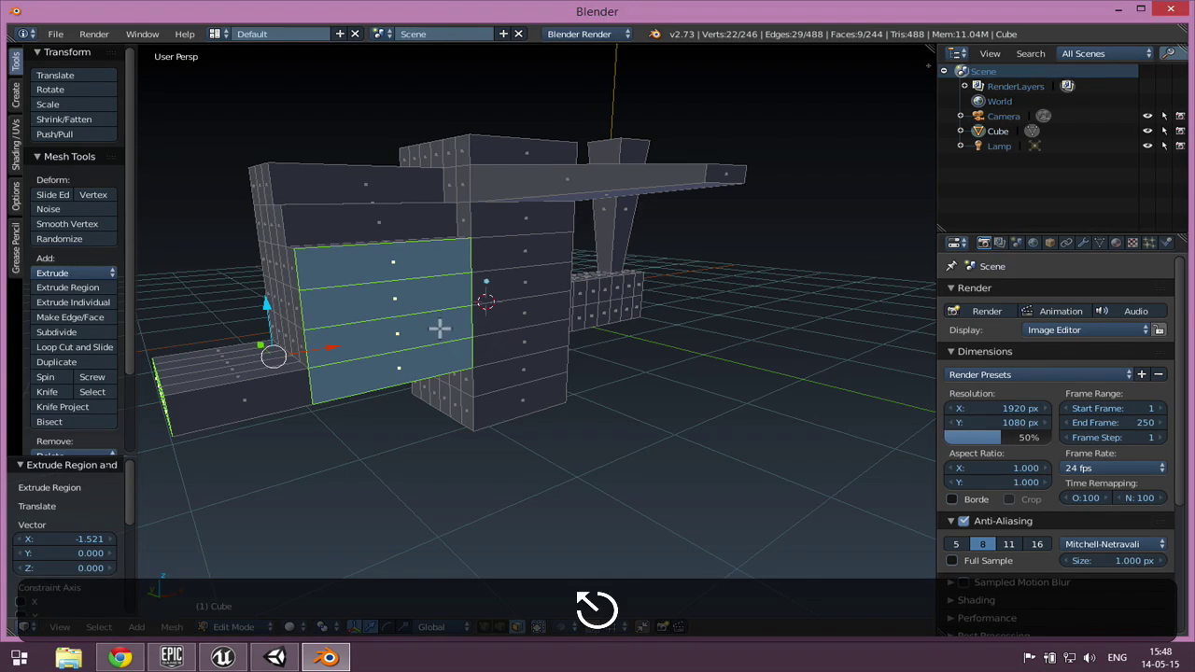
{"action": "key", "text": "e"}
{"action": "key", "text": "Escape"}
{"action": "scroll", "coordinate": [403, 333], "scroll_direction": "down", "scroll_amount": 3}
{"action": "middle_click_drag", "start_coordinate": [404, 333], "coordinate": [457, 405]}
{"action": "scroll", "coordinate": [368, 447], "scroll_direction": "up", "scroll_amount": 4}
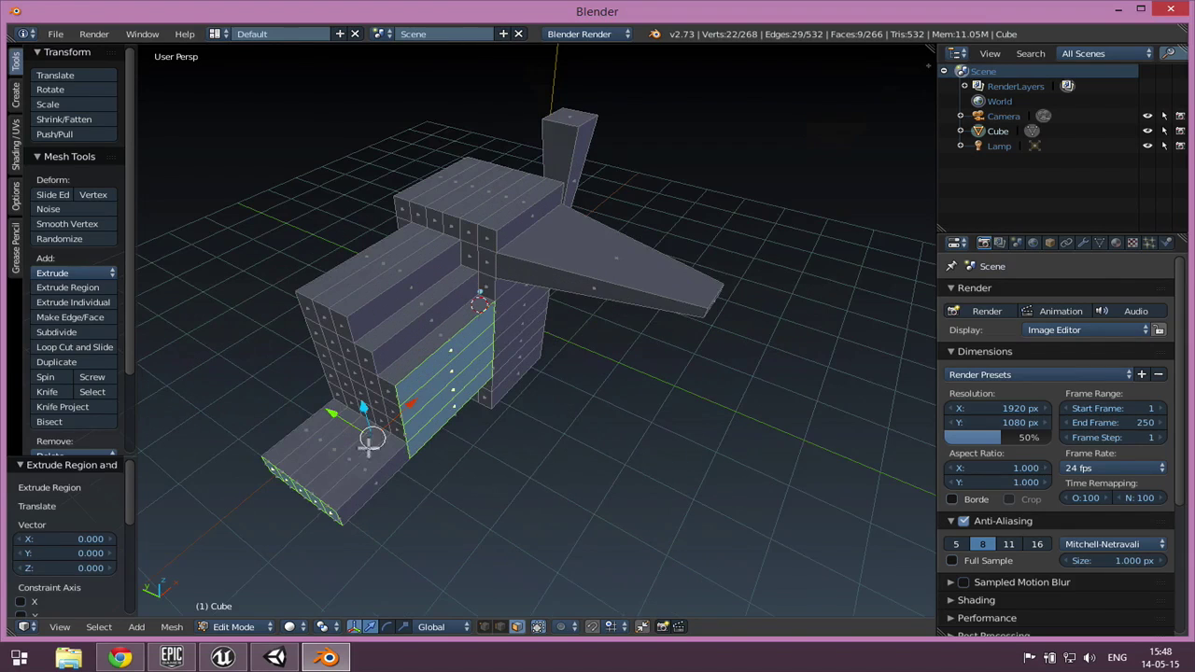
Clear the selection, circle-select the upper three of those stacked side faces, and extrude them about 1.6 units along negative Y
{"action": "key", "text": "a"}
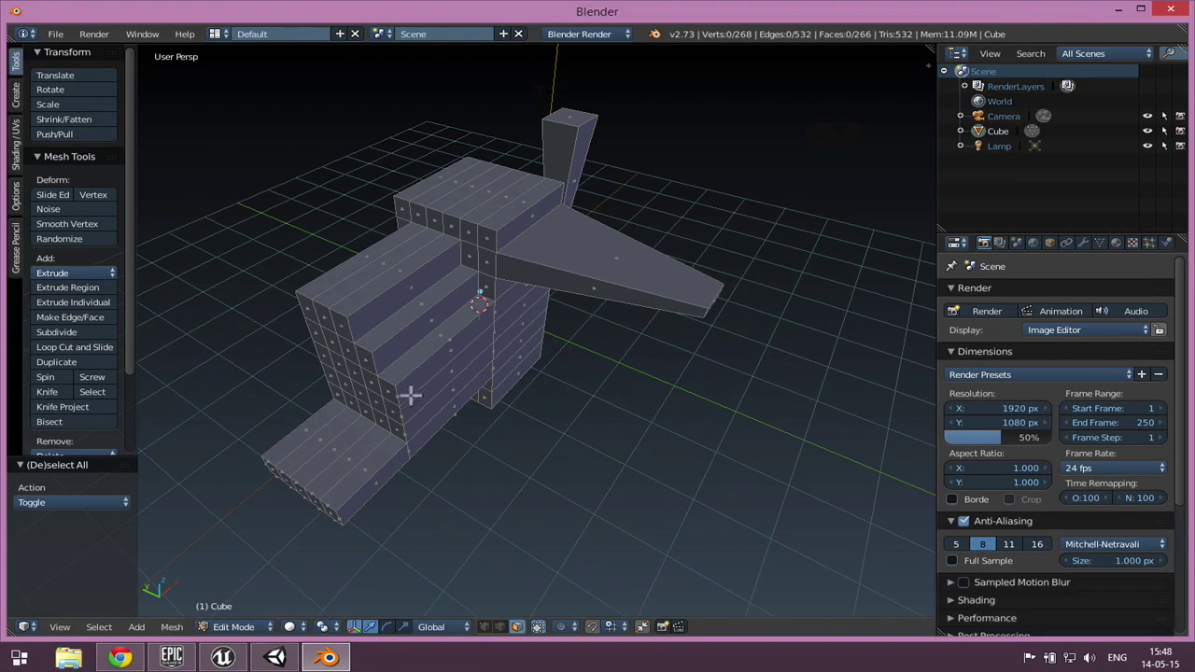
{"action": "scroll", "coordinate": [525, 417], "scroll_direction": "up", "scroll_amount": 3}
{"action": "middle_click_drag", "start_coordinate": [570, 435], "coordinate": [535, 414]}
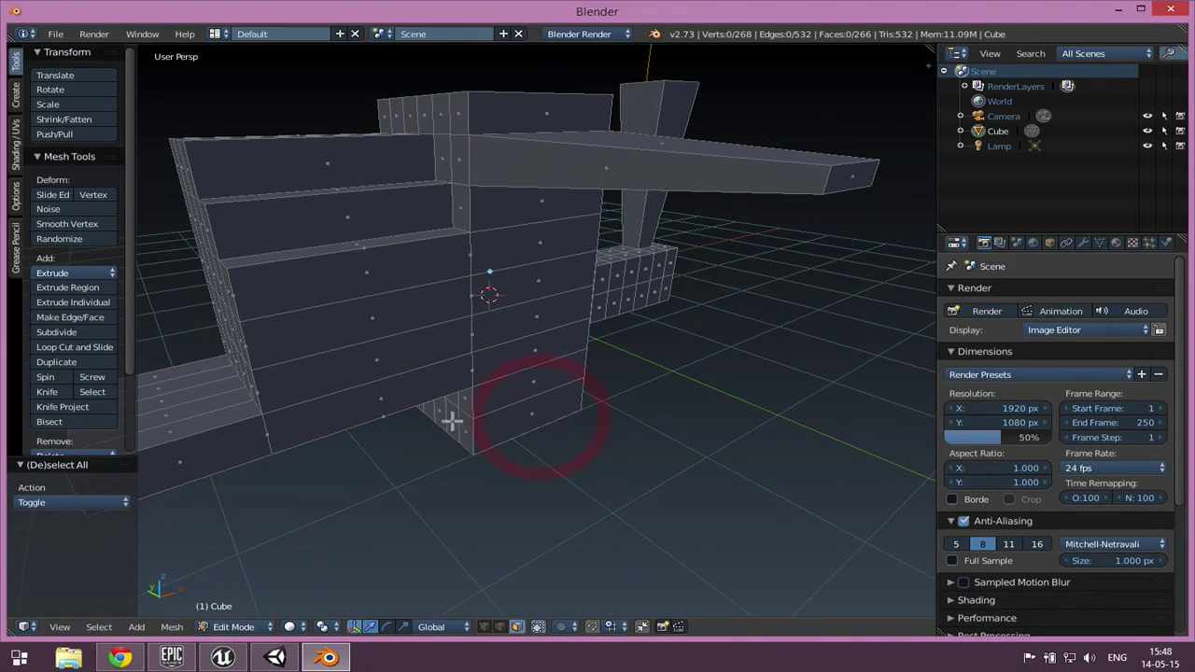
{"action": "key", "text": "c"}
{"action": "left_click_drag", "start_coordinate": [386, 288], "coordinate": [382, 323]}
{"action": "right_click", "coordinate": [383, 320]}
{"action": "mouse_move", "coordinate": [386, 320]}
{"action": "middle_mouse_down"}
{"action": "mouse_move", "coordinate": [394, 365]}
{"action": "mouse_move", "coordinate": [426, 390]}
{"action": "middle_mouse_up"}
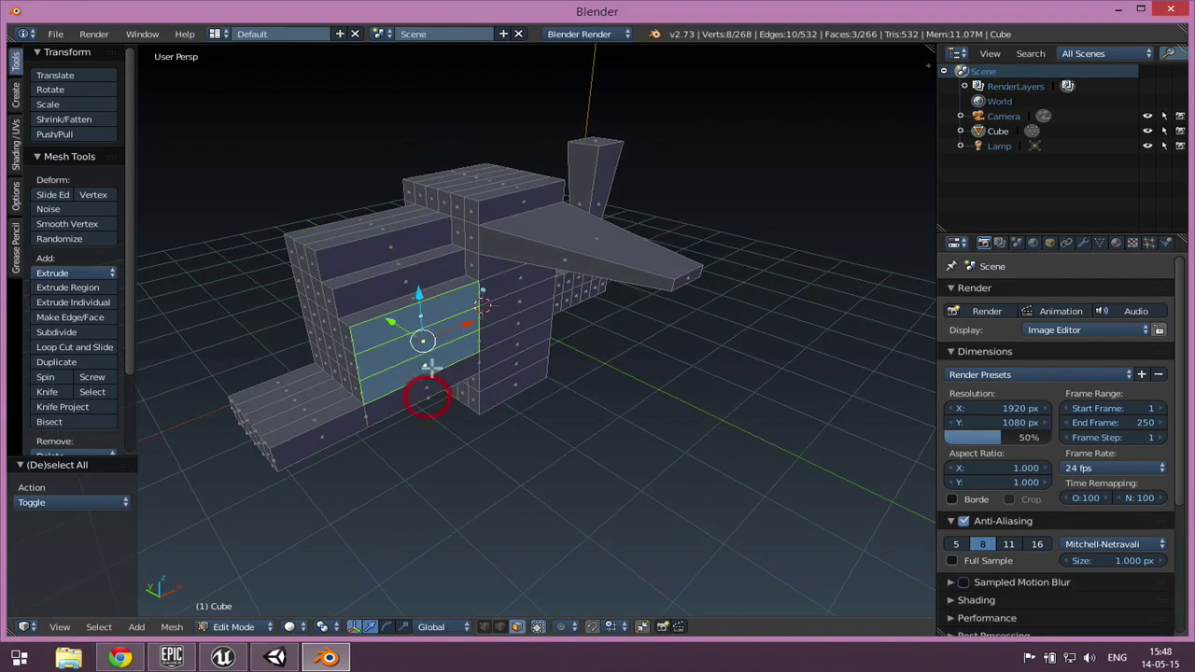
{"action": "key", "text": "e"}
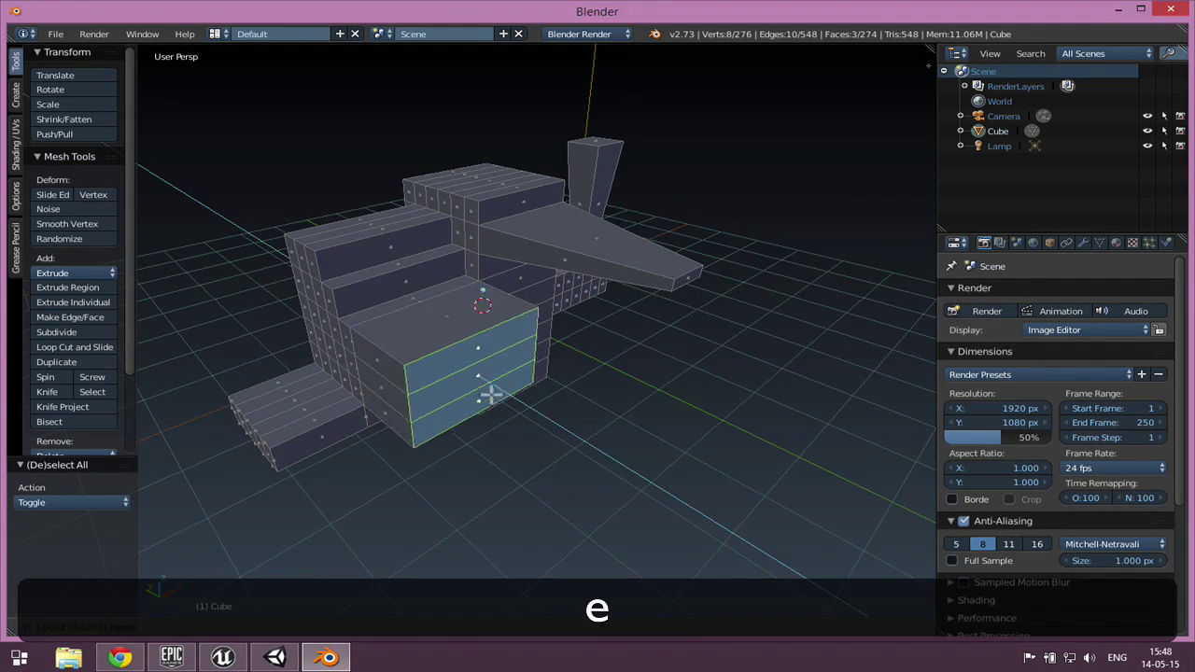
{"action": "left_click", "coordinate": [499, 408]}
Add one centered loop cut running across the new side block and around the stepped extrusion
{"action": "middle_click_drag", "start_coordinate": [568, 460], "coordinate": [633, 401]}
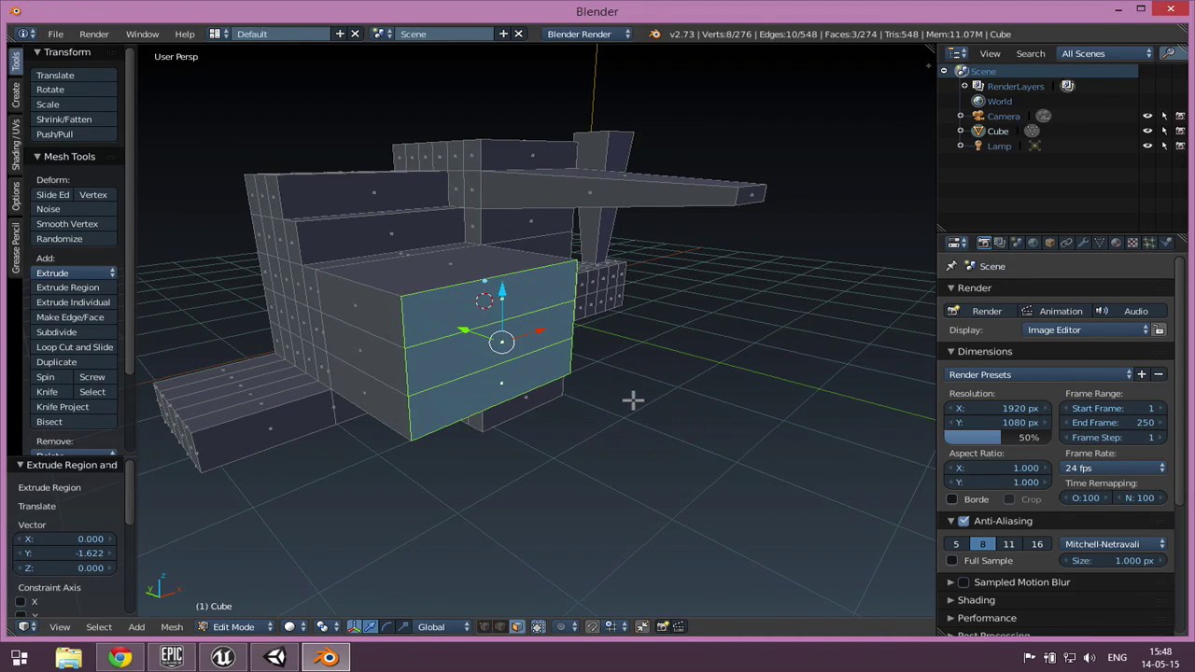
{"action": "middle_click_drag", "start_coordinate": [649, 314], "coordinate": [688, 392]}
{"action": "middle_click_drag", "start_coordinate": [547, 445], "coordinate": [849, 478]}
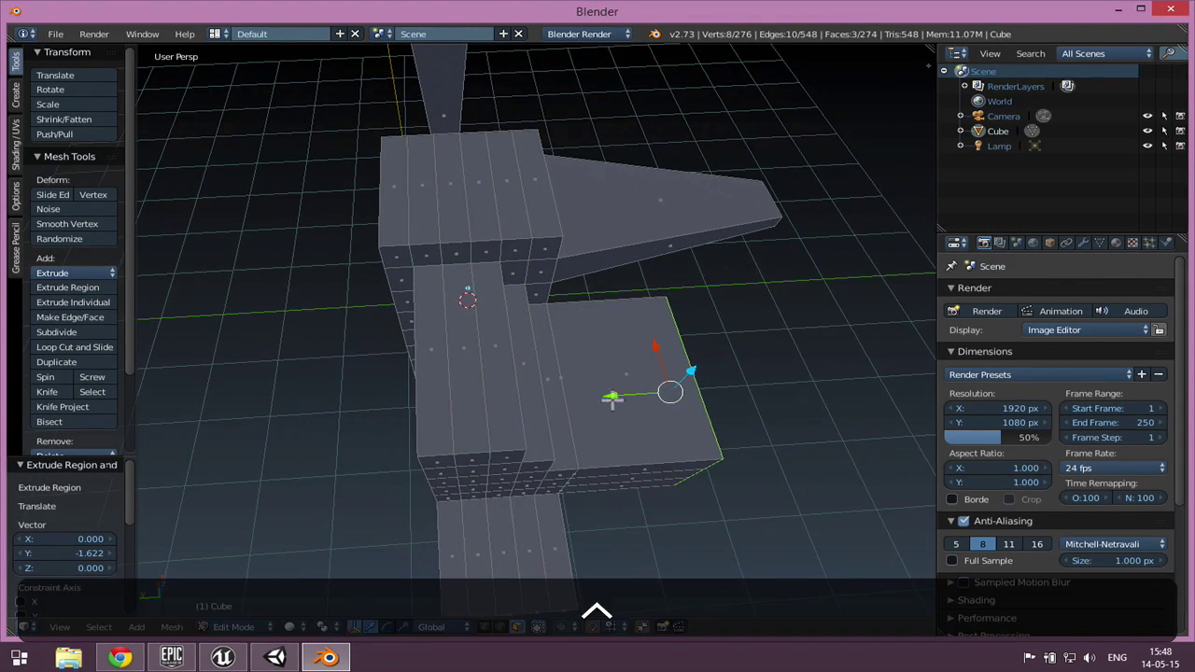
{"action": "key", "text": "ctrl+r"}
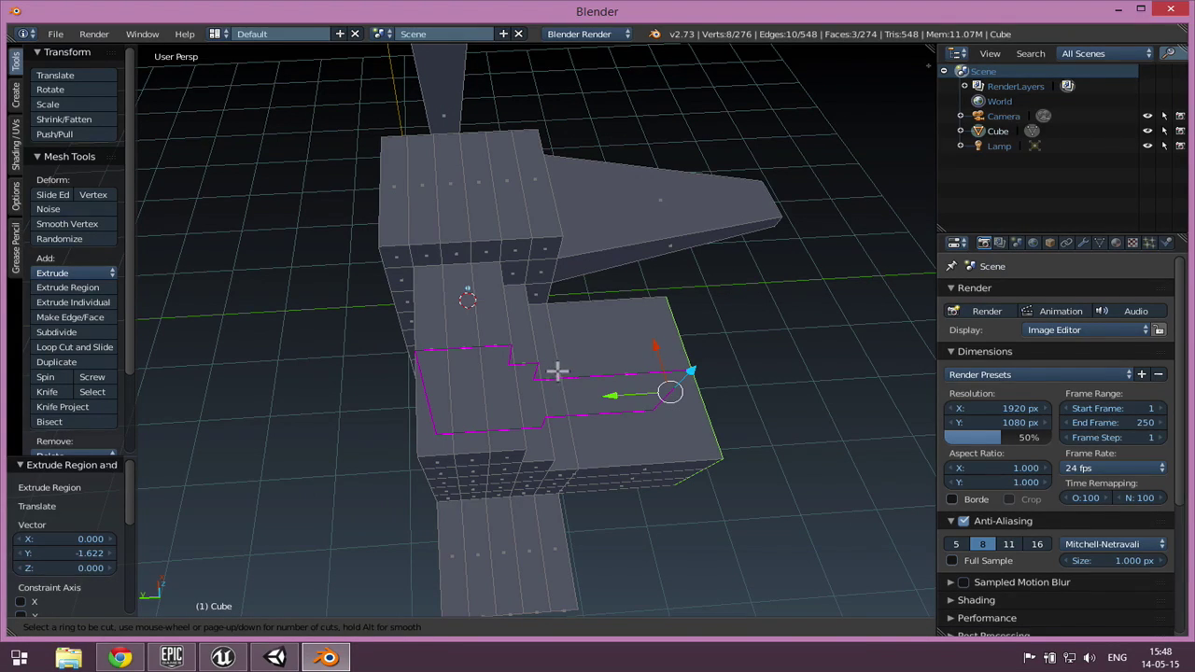
{"action": "left_click", "coordinate": [555, 370]}
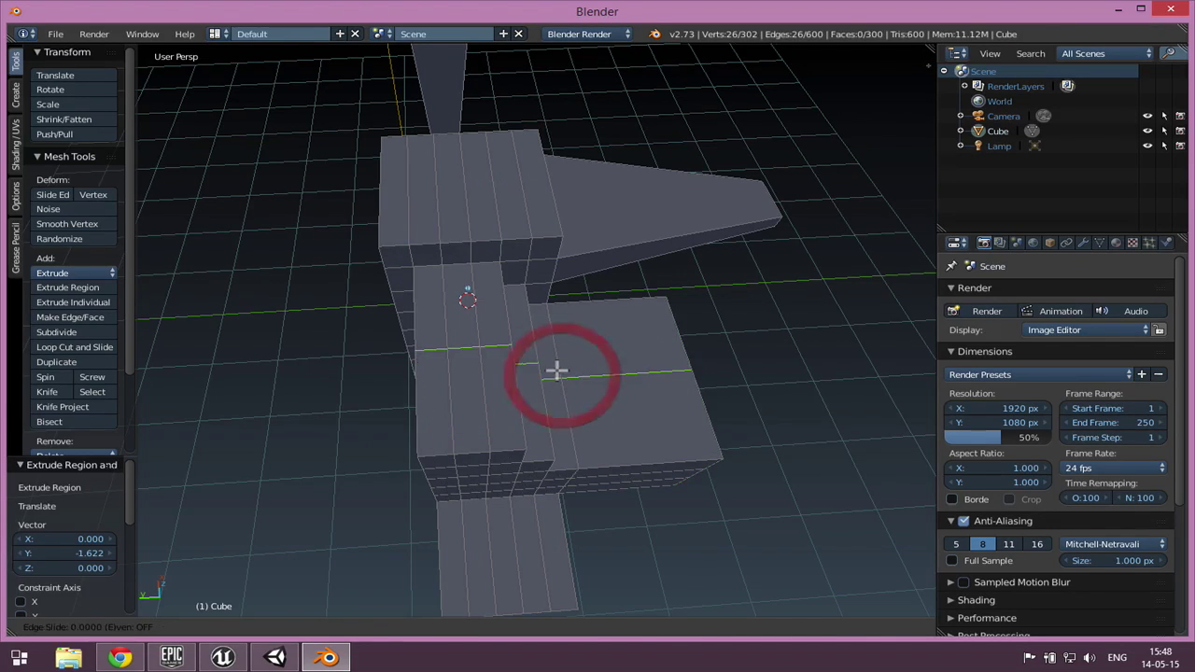
{"action": "left_click", "coordinate": [560, 371]}
Add four evenly spaced loop cuts along the outward length of the new side block, without sliding them
{"action": "scroll", "coordinate": [631, 396], "scroll_direction": "down", "scroll_amount": 2}
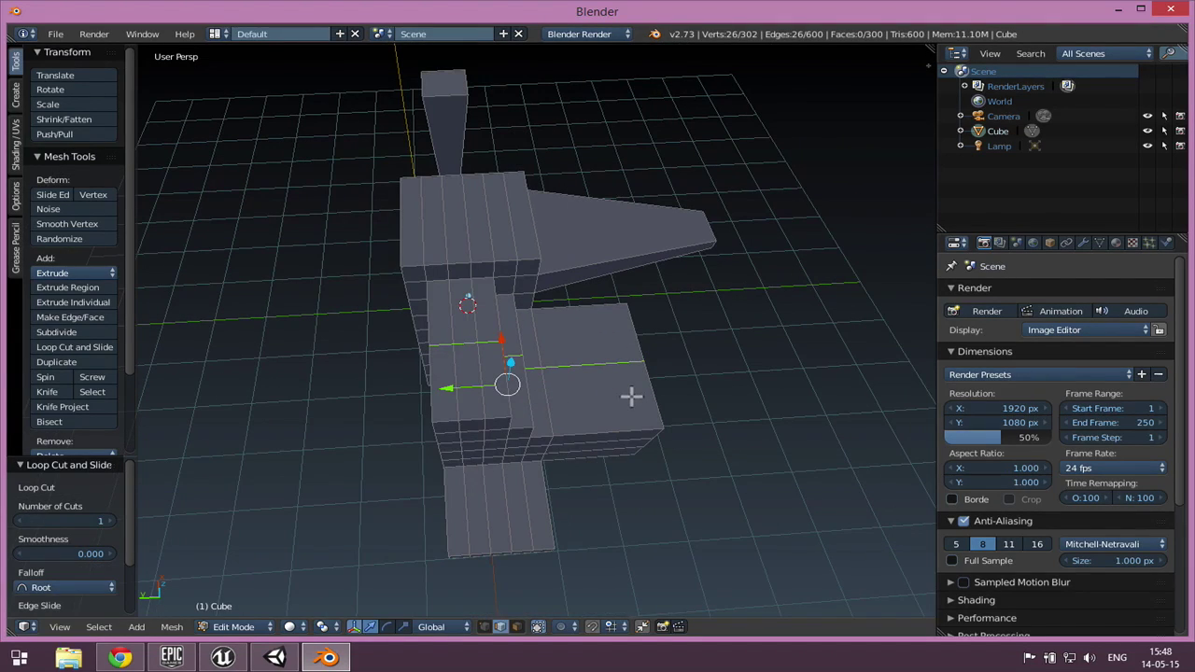
{"action": "key", "text": "ctrl+r"}
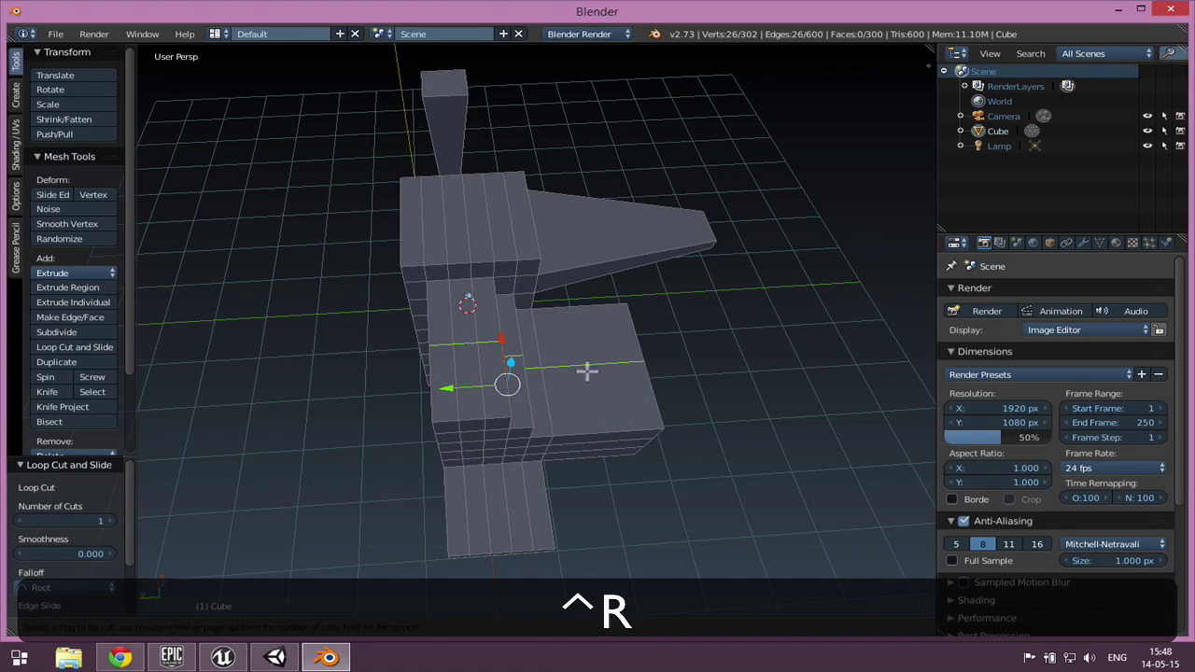
{"action": "scroll", "coordinate": [588, 366], "scroll_direction": "up", "scroll_amount": 3}
{"action": "left_click", "coordinate": [585, 367]}
{"action": "right_click", "coordinate": [593, 376]}
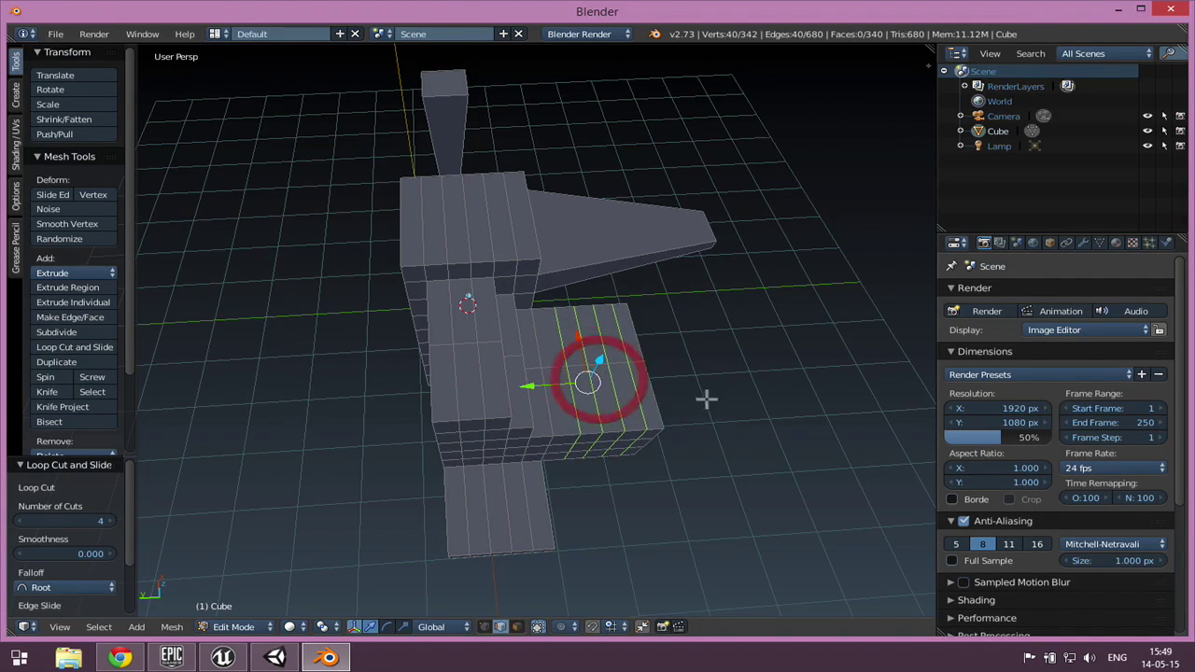
Switch to face selection and extrude the top face one strip in from the side block's outer edge, at its far end, upward about 0.94 units
{"action": "scroll", "coordinate": [840, 395], "scroll_direction": "up", "scroll_amount": 3}
{"action": "middle_click_drag", "start_coordinate": [794, 380], "coordinate": [736, 383]}
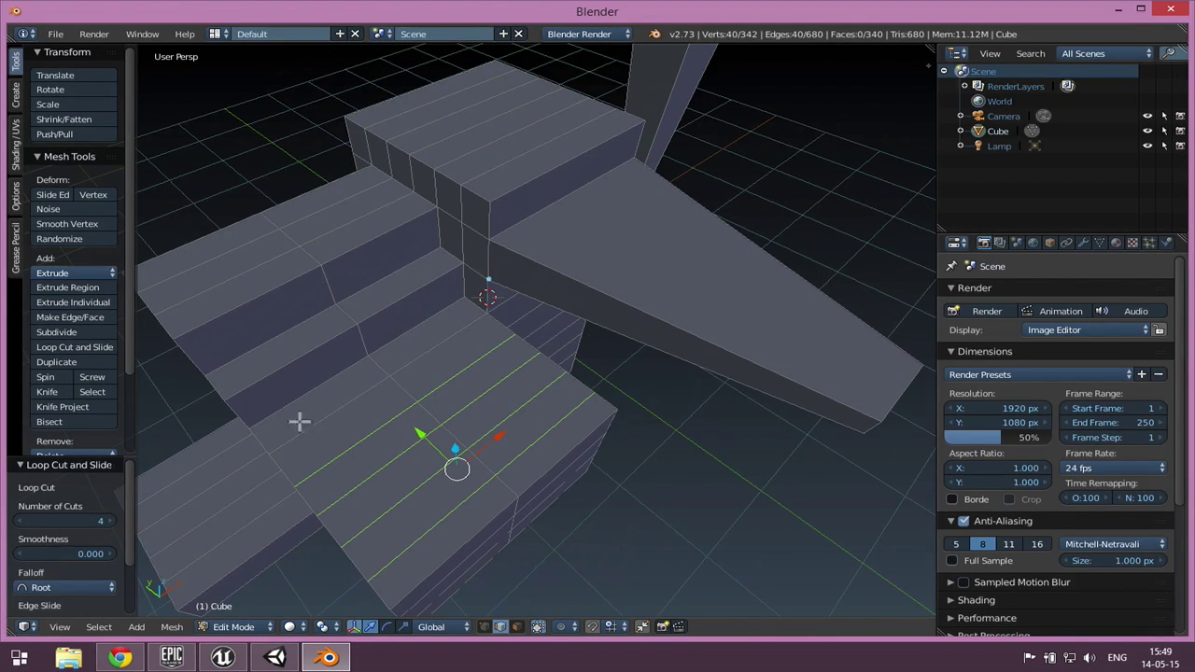
{"action": "middle_click_drag", "start_coordinate": [550, 546], "coordinate": [677, 515]}
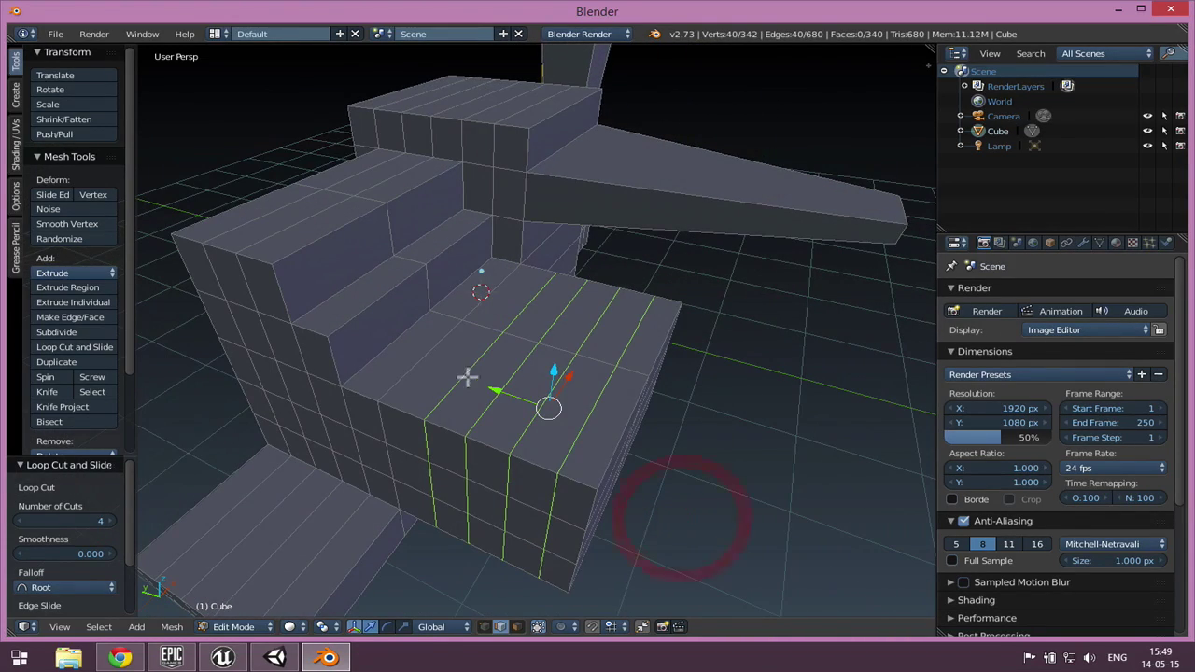
{"action": "scroll", "coordinate": [489, 480], "scroll_direction": "down", "scroll_amount": 4}
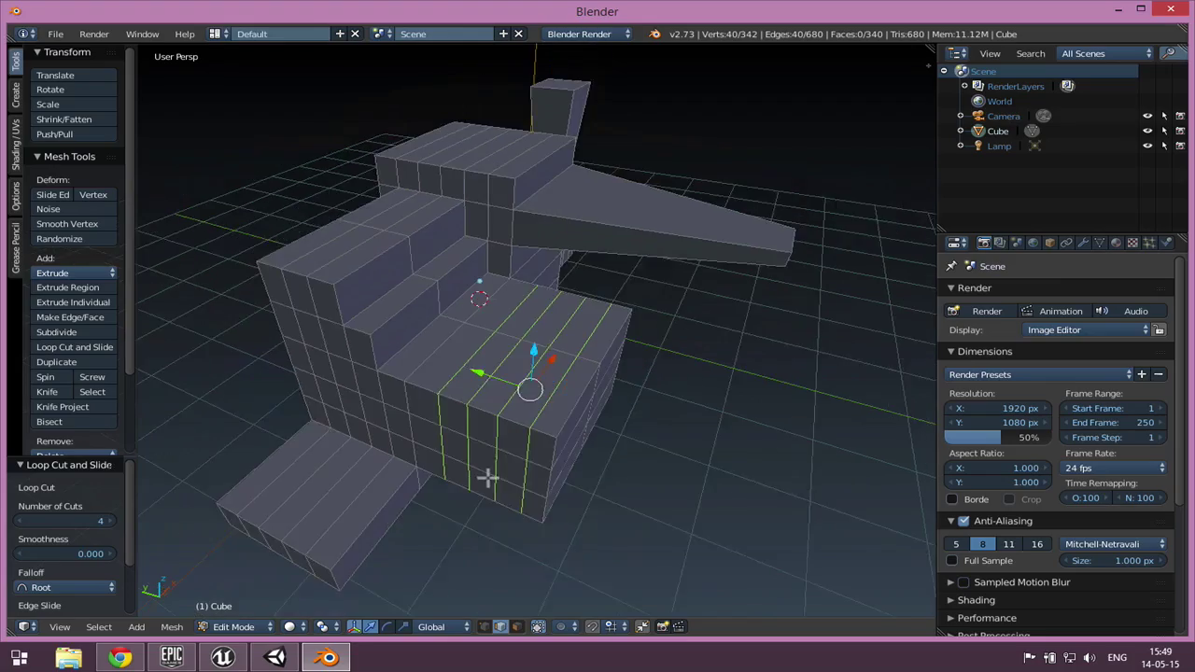
{"action": "middle_click_drag", "start_coordinate": [651, 360], "coordinate": [622, 374]}
{"action": "right_click", "coordinate": [442, 411]}
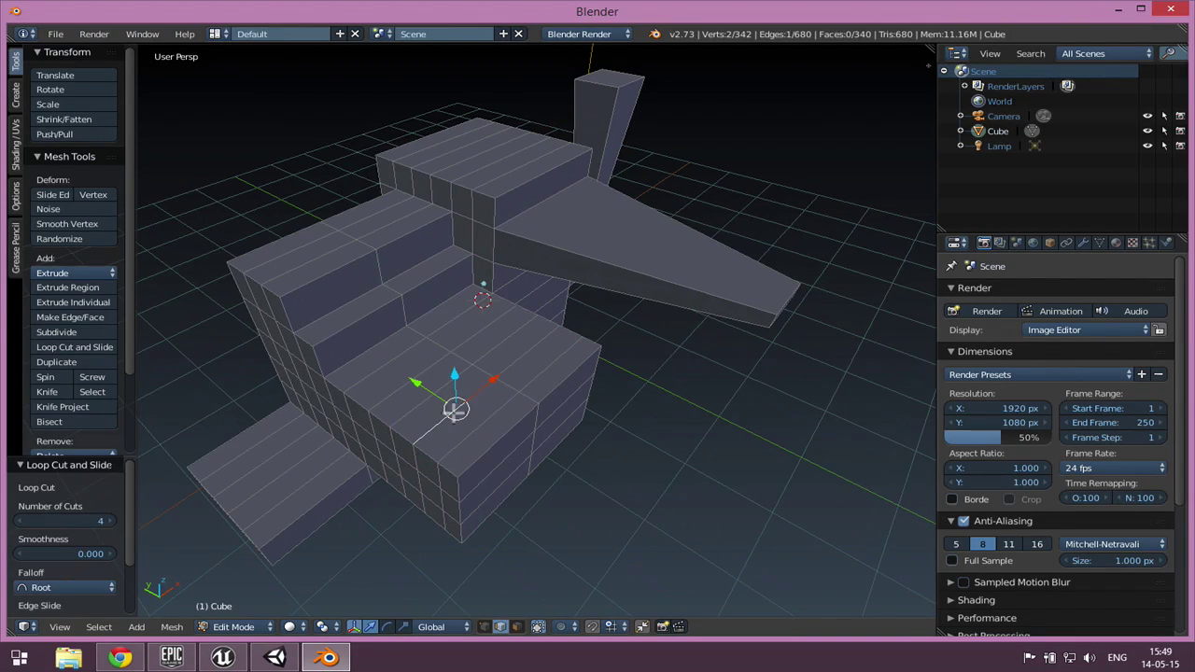
{"action": "key", "text": "ctrl+Tab"}
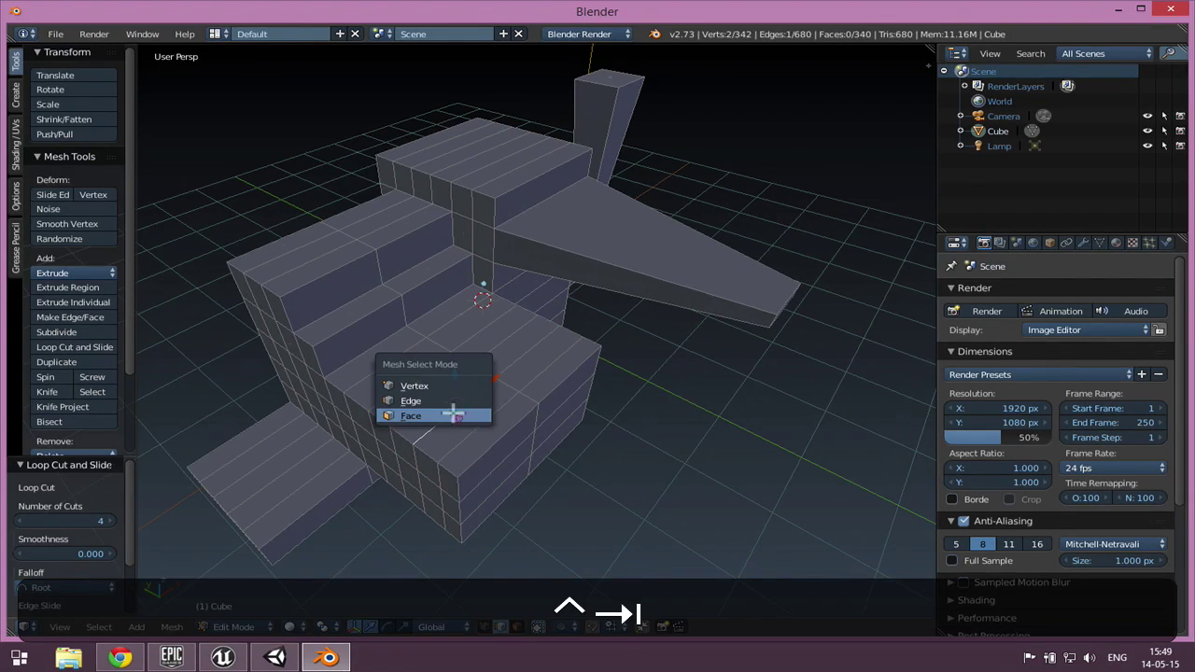
{"action": "left_click", "coordinate": [453, 415]}
{"action": "right_click", "coordinate": [468, 415]}
{"action": "key", "text": "e"}
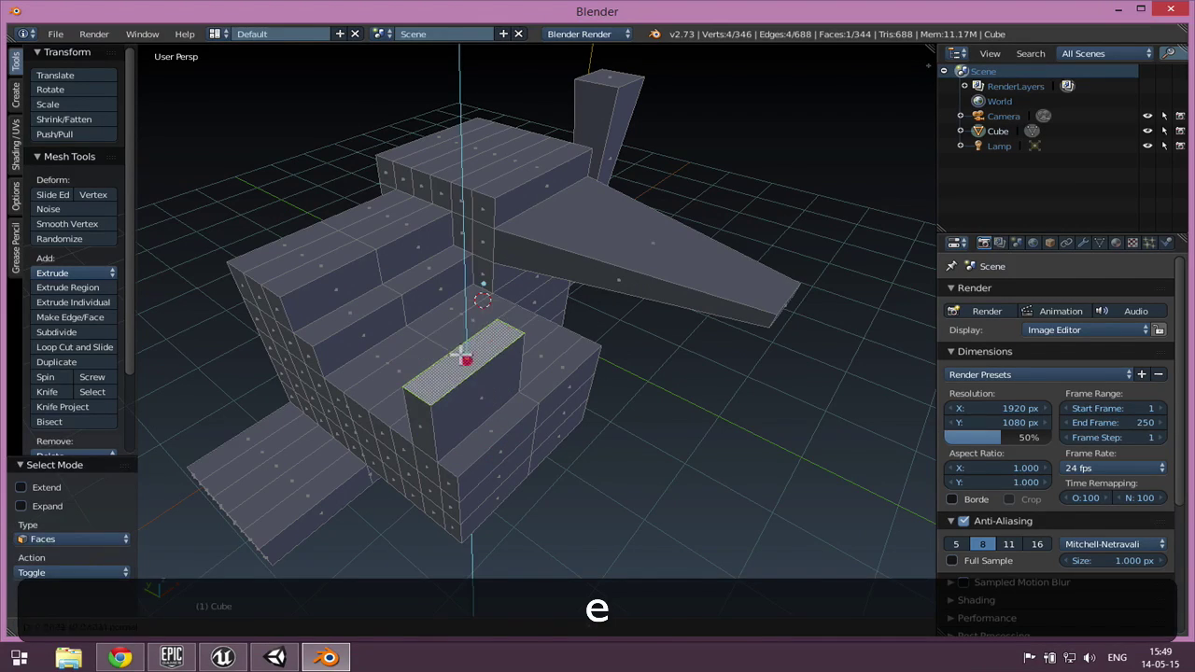
{"action": "left_click", "coordinate": [464, 355]}
Return to Object Mode and add a Subdivision Surface modifier to the cube model
{"action": "middle_click_drag", "start_coordinate": [664, 395], "coordinate": [630, 383]}
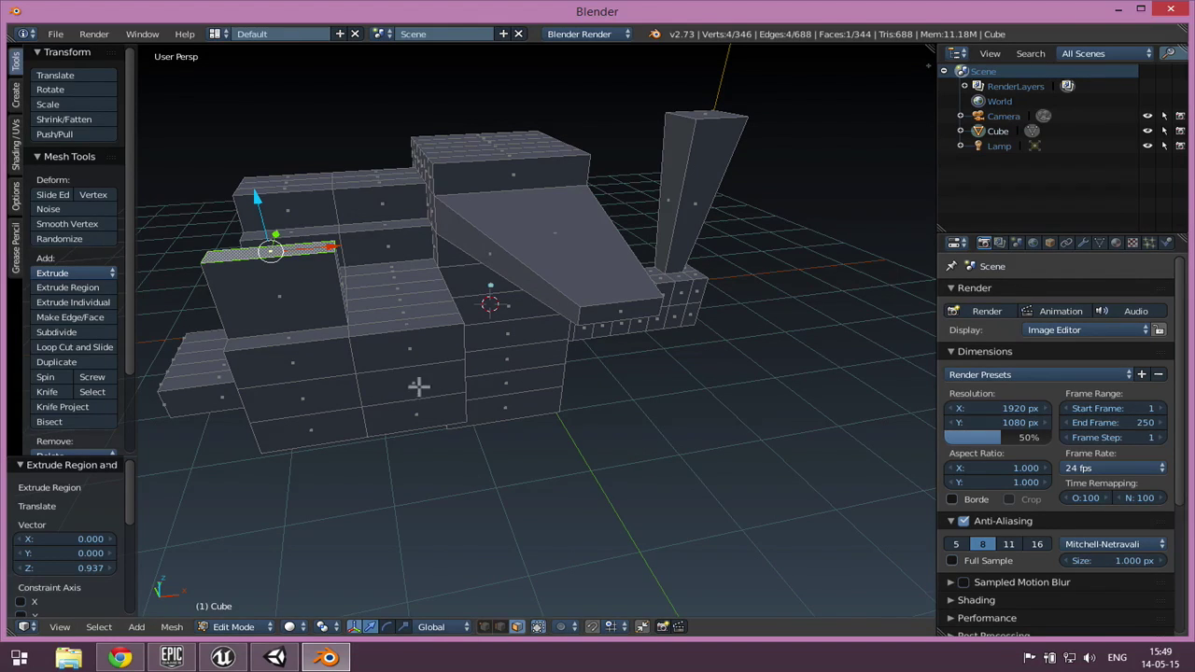
{"action": "scroll", "coordinate": [418, 386], "scroll_direction": "down", "scroll_amount": 1}
{"action": "key", "text": "Tab"}
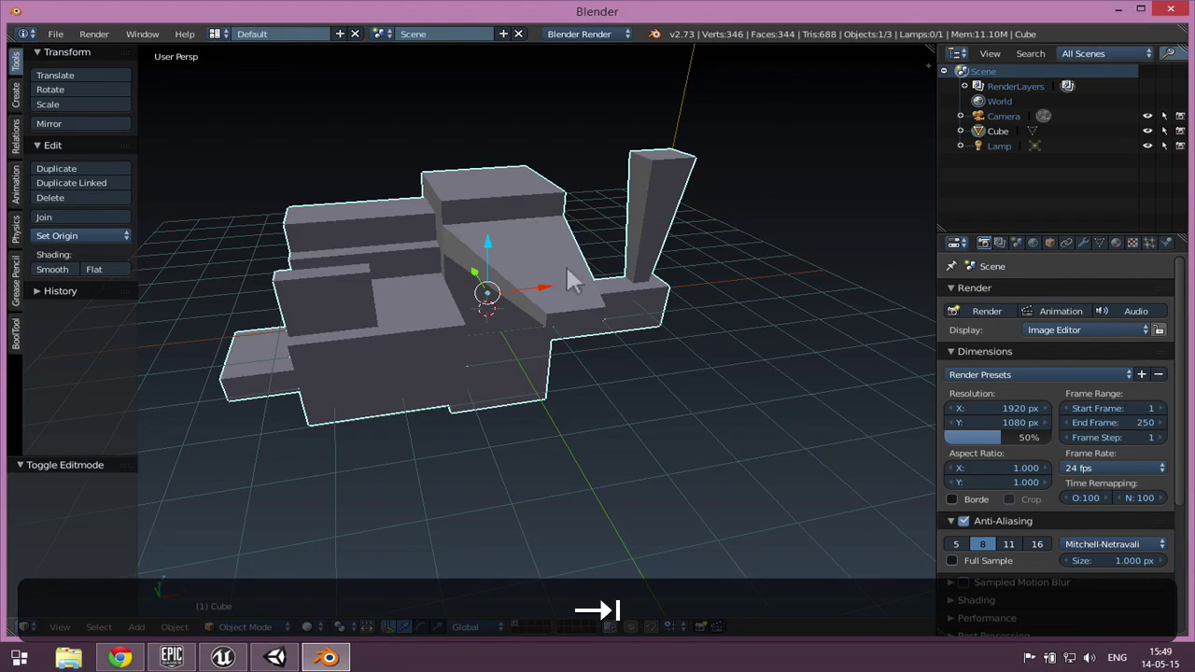
{"action": "middle_click_drag", "start_coordinate": [597, 252], "coordinate": [642, 372]}
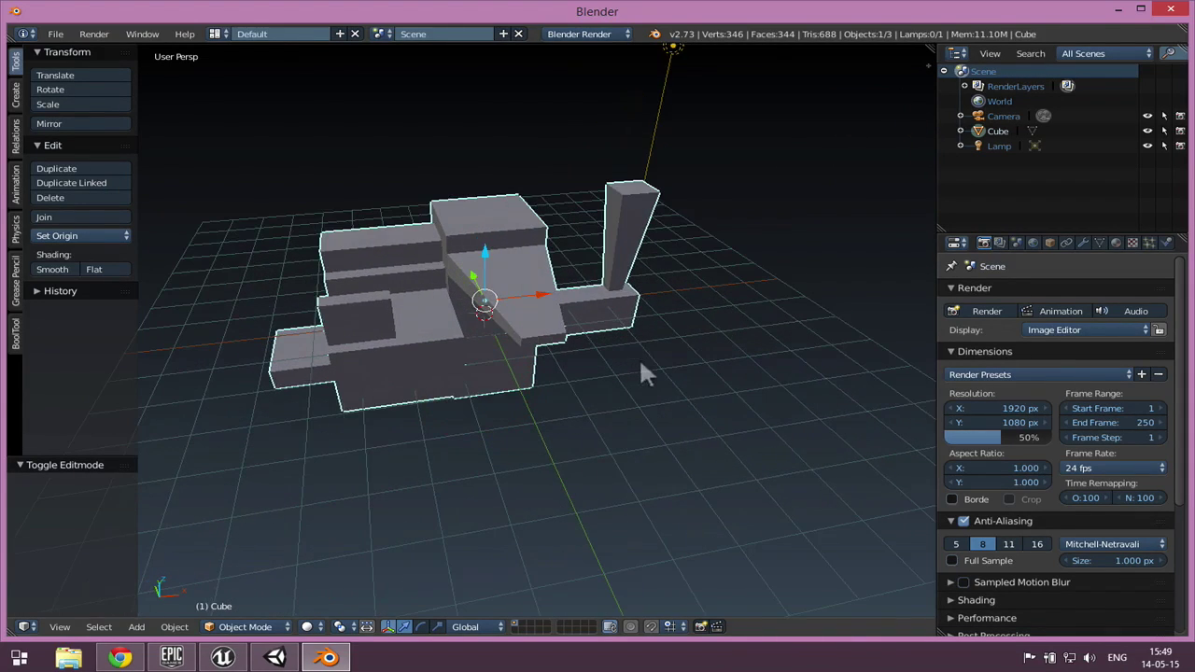
{"action": "left_click", "coordinate": [1081, 243]}
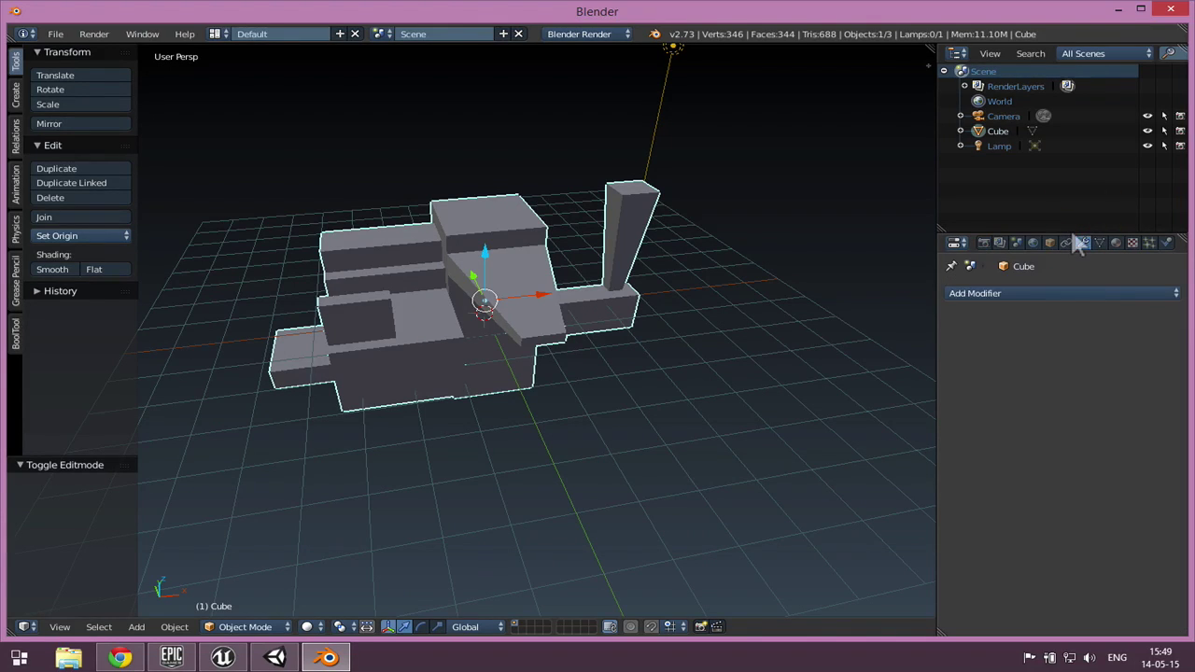
{"action": "left_click", "coordinate": [985, 294]}
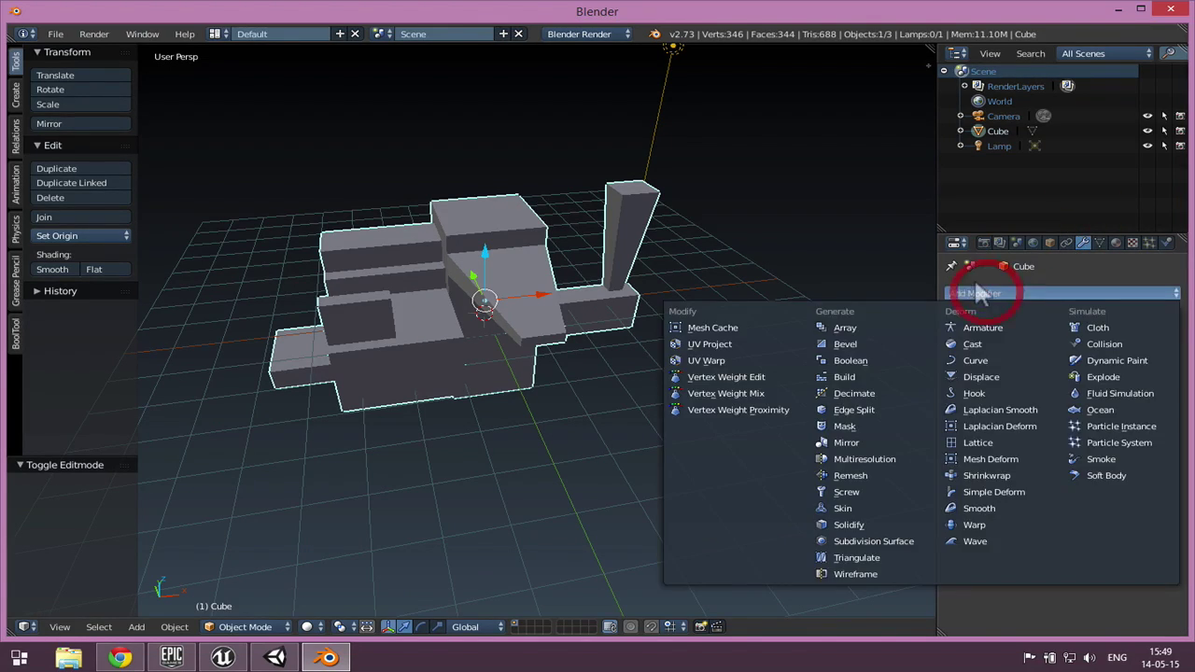
{"action": "left_click", "coordinate": [863, 543]}
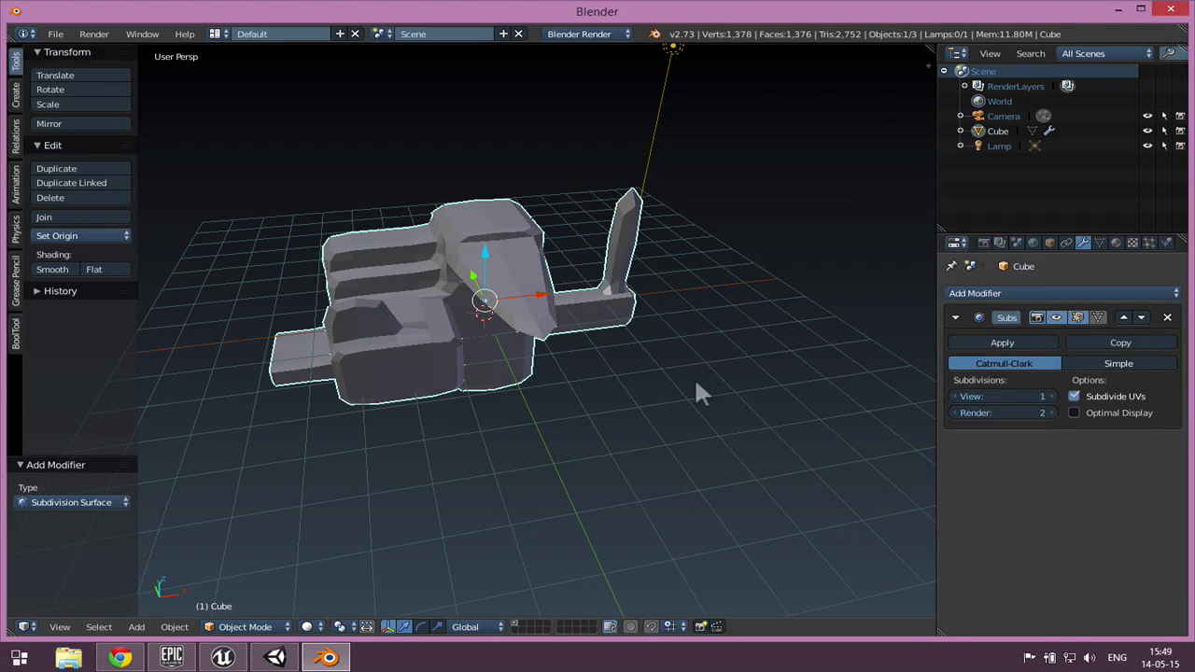
Raise the Subdivision Surface modifier's View subdivisions to 4 and inspect the smoothed model from several sides
{"action": "left_click", "coordinate": [1049, 397]}
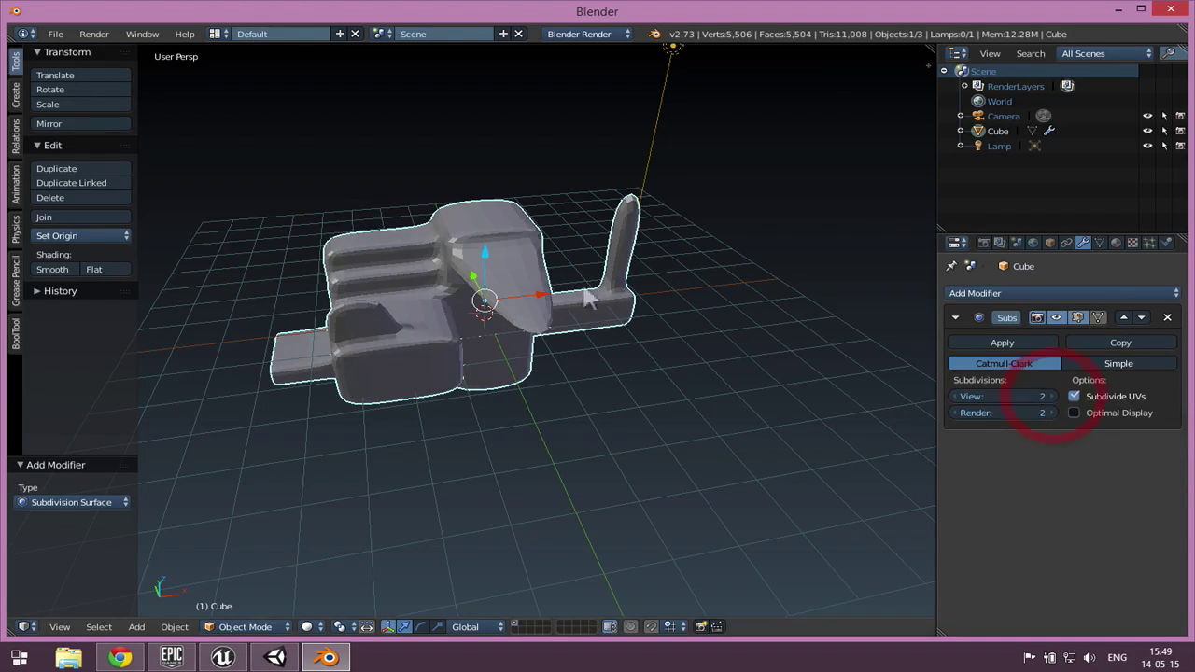
{"action": "left_click", "coordinate": [1049, 397]}
{"action": "left_click", "coordinate": [1049, 397]}
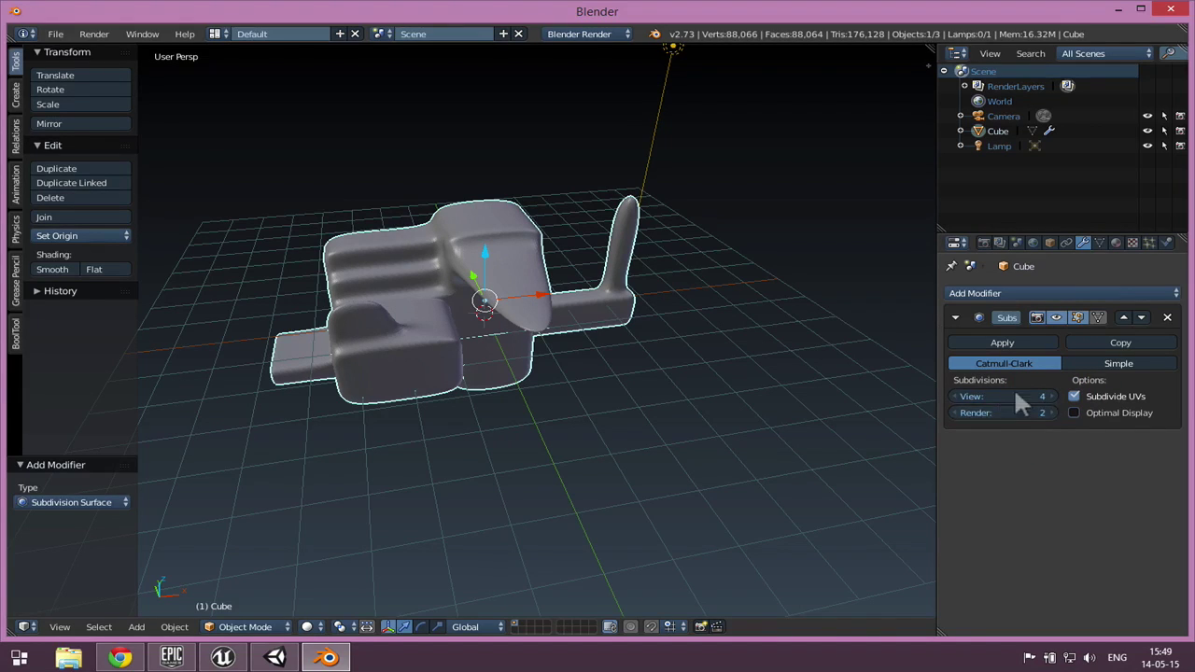
{"action": "middle_click_drag", "start_coordinate": [578, 376], "coordinate": [496, 419]}
{"action": "scroll", "coordinate": [691, 347], "scroll_direction": "up", "scroll_amount": 3}
{"action": "scroll", "coordinate": [710, 336], "scroll_direction": "down", "scroll_amount": 4}
{"action": "middle_click_drag", "start_coordinate": [715, 328], "coordinate": [557, 353]}
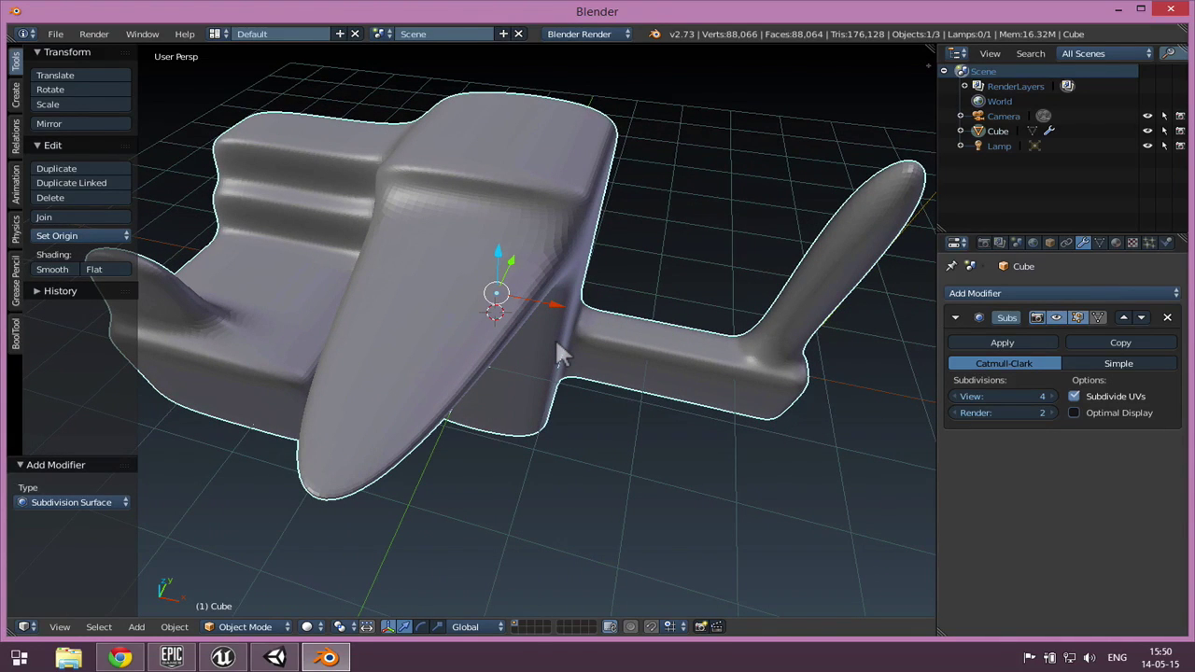
{"action": "middle_click_drag", "start_coordinate": [537, 325], "coordinate": [472, 210]}
{"action": "middle_click_drag", "start_coordinate": [608, 373], "coordinate": [571, 317]}
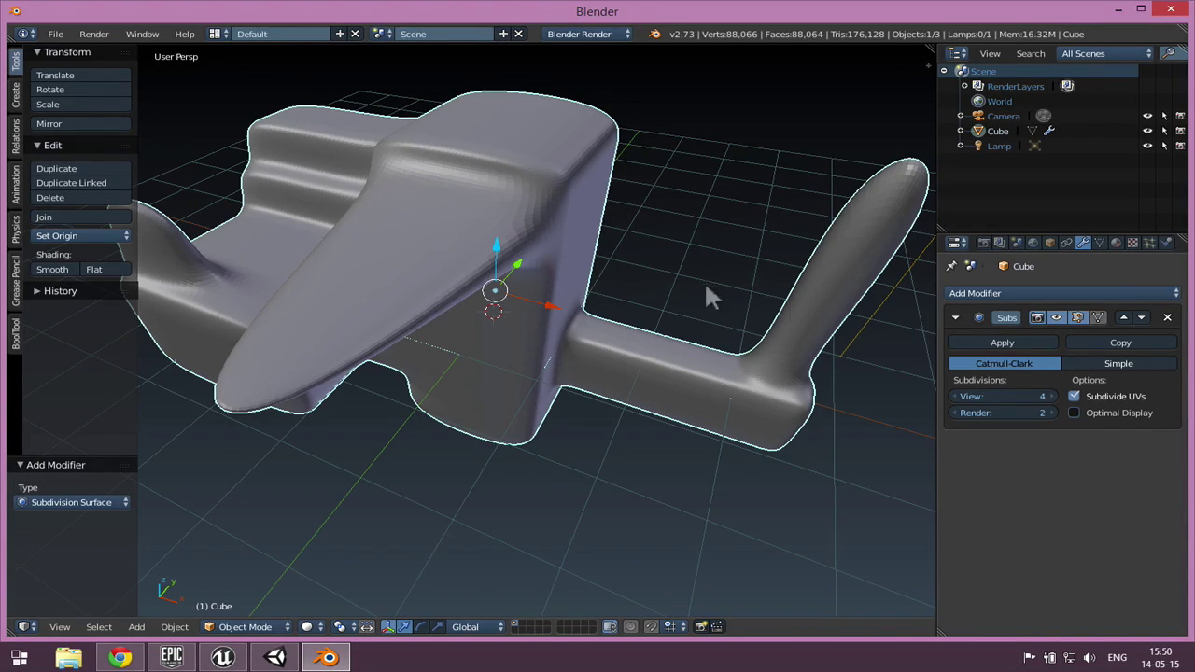
Hide the subdivision modifier in the viewport and, in Edit Mode, add five crosswise loop cuts to the tapered wing, slid slightly toward its tip
{"action": "left_click", "coordinate": [1053, 318]}
{"action": "middle_click_drag", "start_coordinate": [461, 427], "coordinate": [428, 295]}
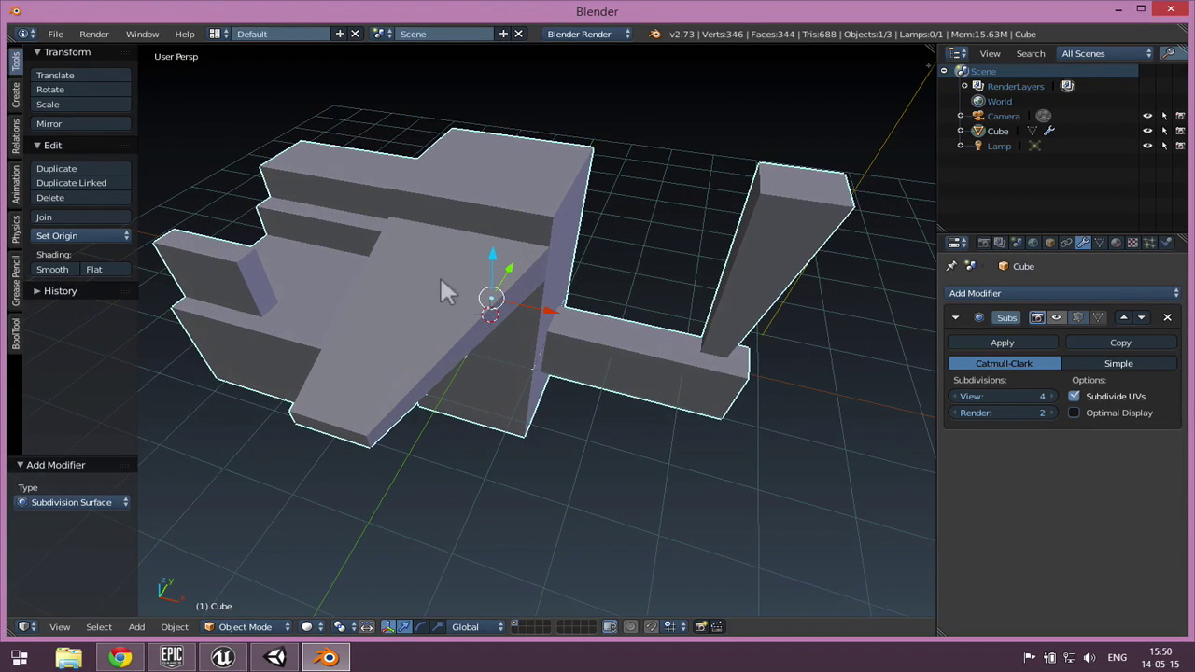
{"action": "key", "text": "Tab"}
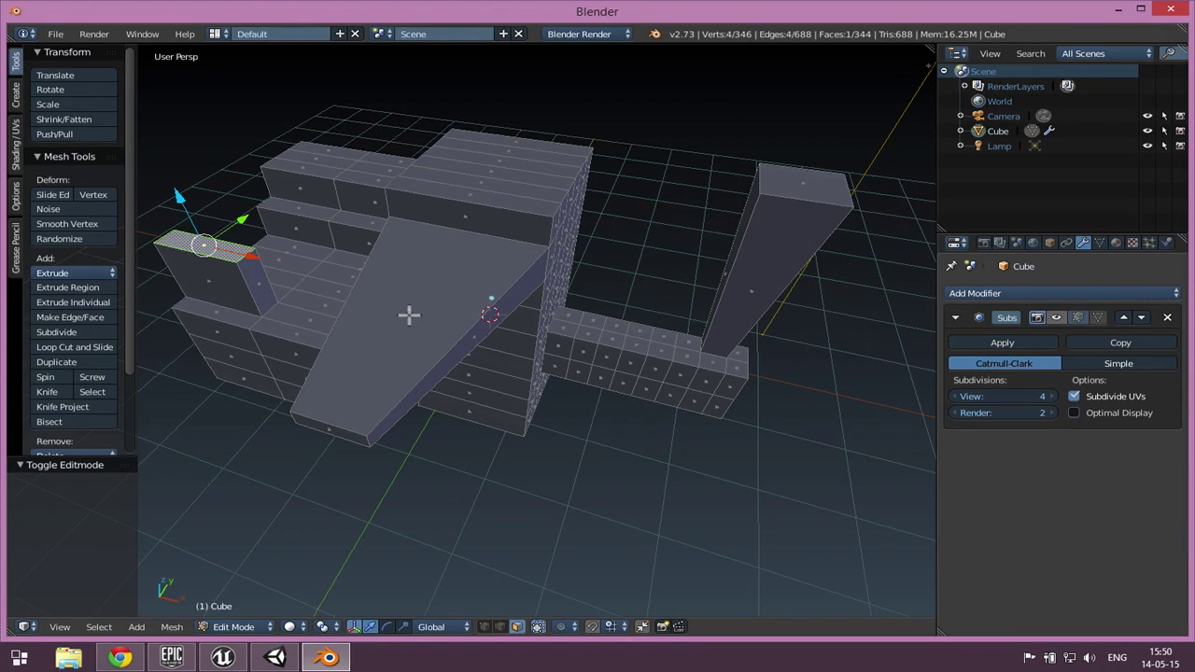
{"action": "key", "text": "ctrl+r"}
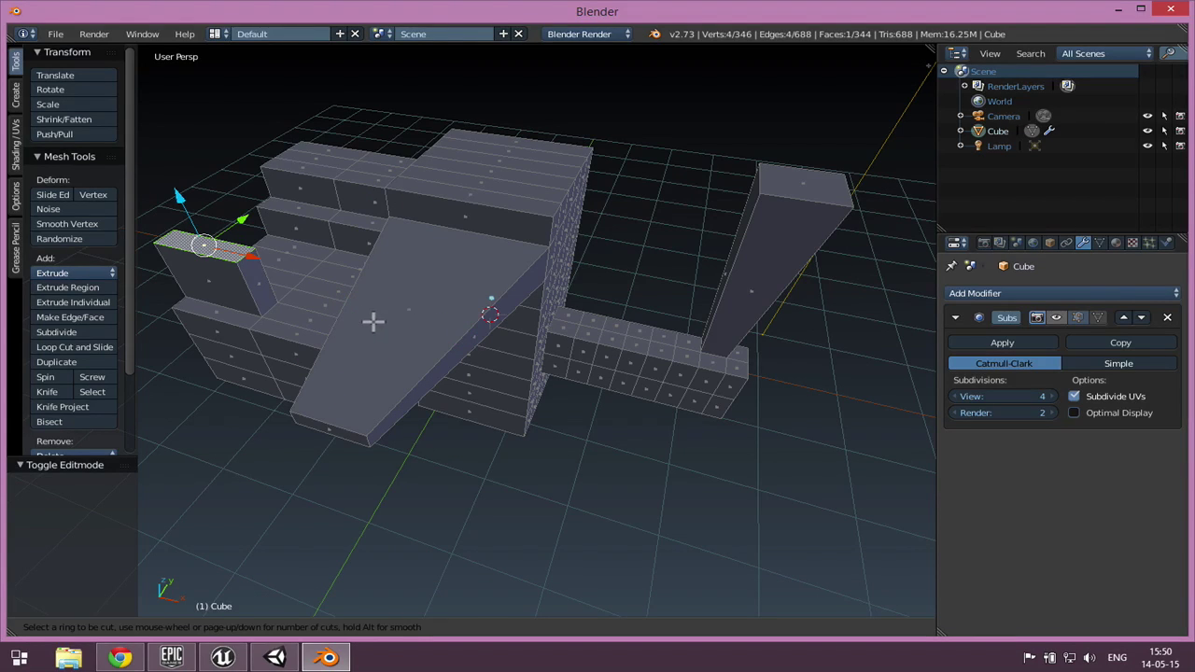
{"action": "scroll", "coordinate": [360, 295], "scroll_direction": "up", "scroll_amount": 2}
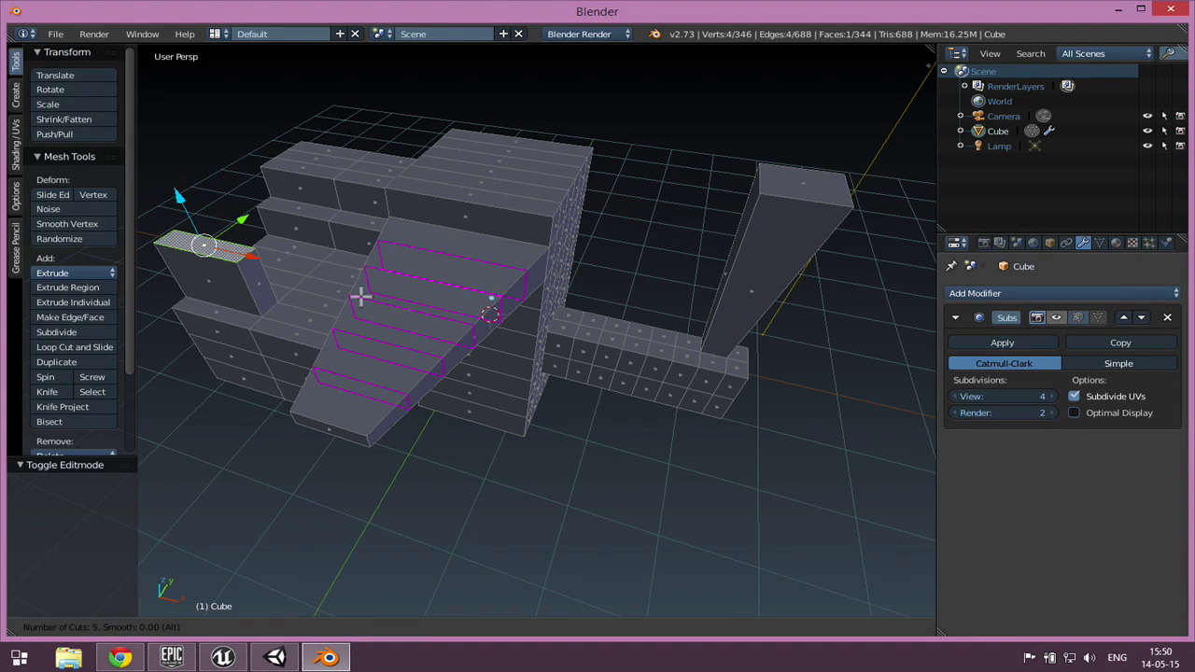
{"action": "left_click", "coordinate": [362, 296]}
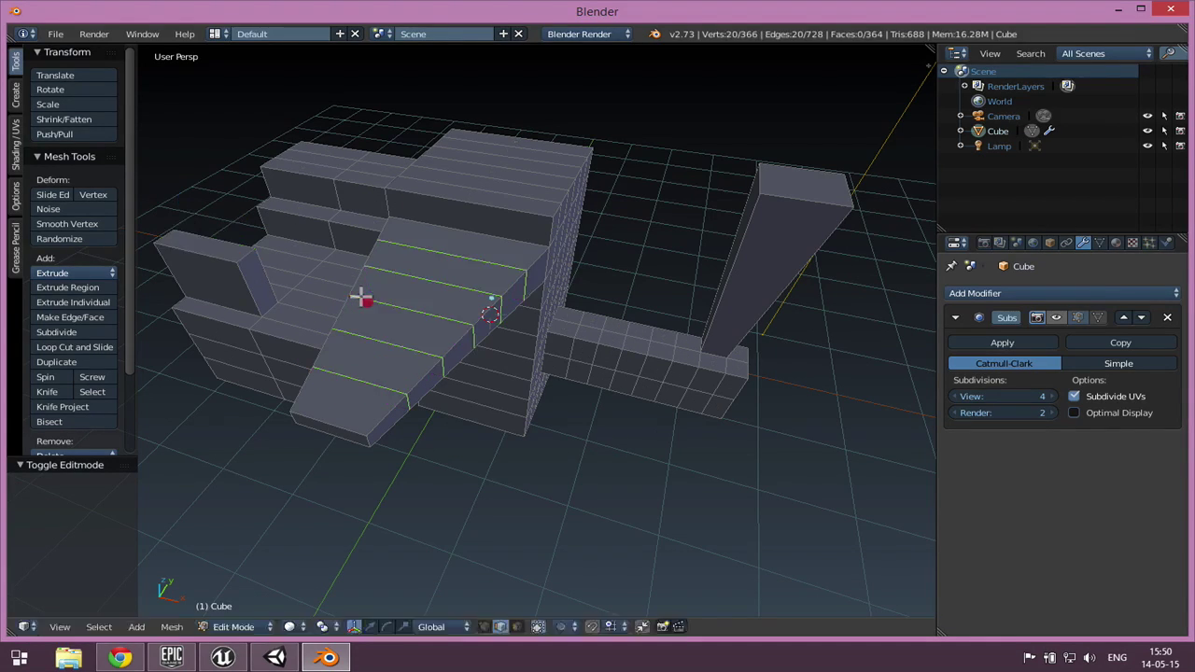
{"action": "left_click", "coordinate": [408, 329]}
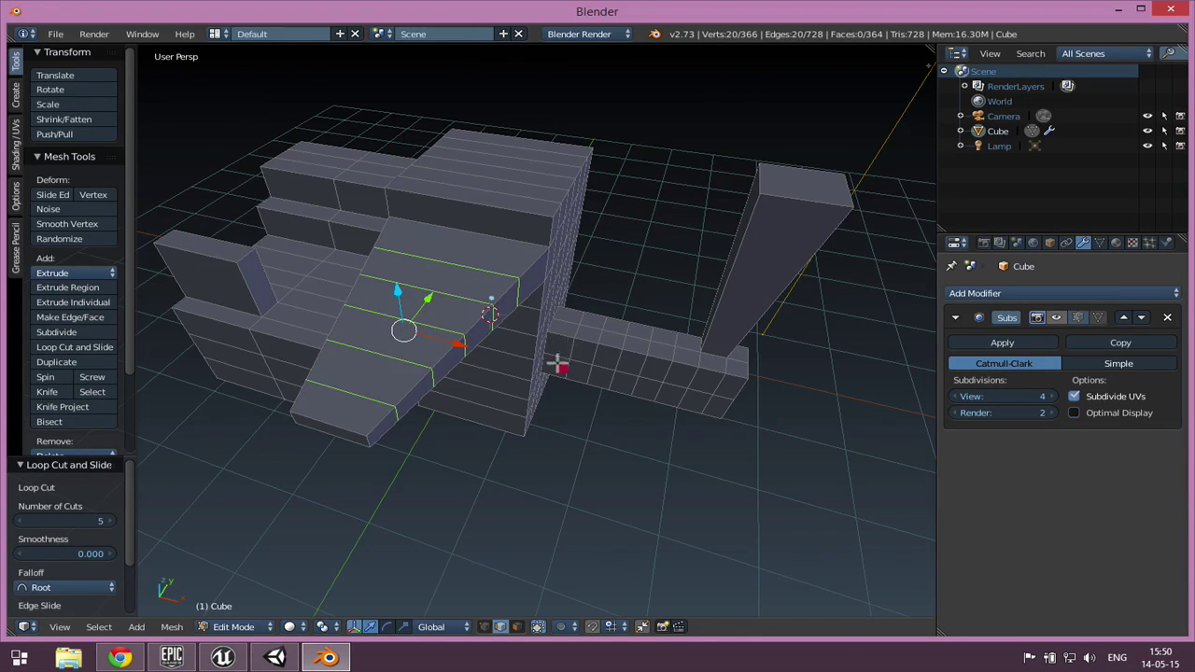
Add three loop cuts running lengthwise along the tapered wing and around the main block
{"action": "middle_click_drag", "start_coordinate": [565, 350], "coordinate": [547, 395]}
{"action": "key", "text": "ctrl+r"}
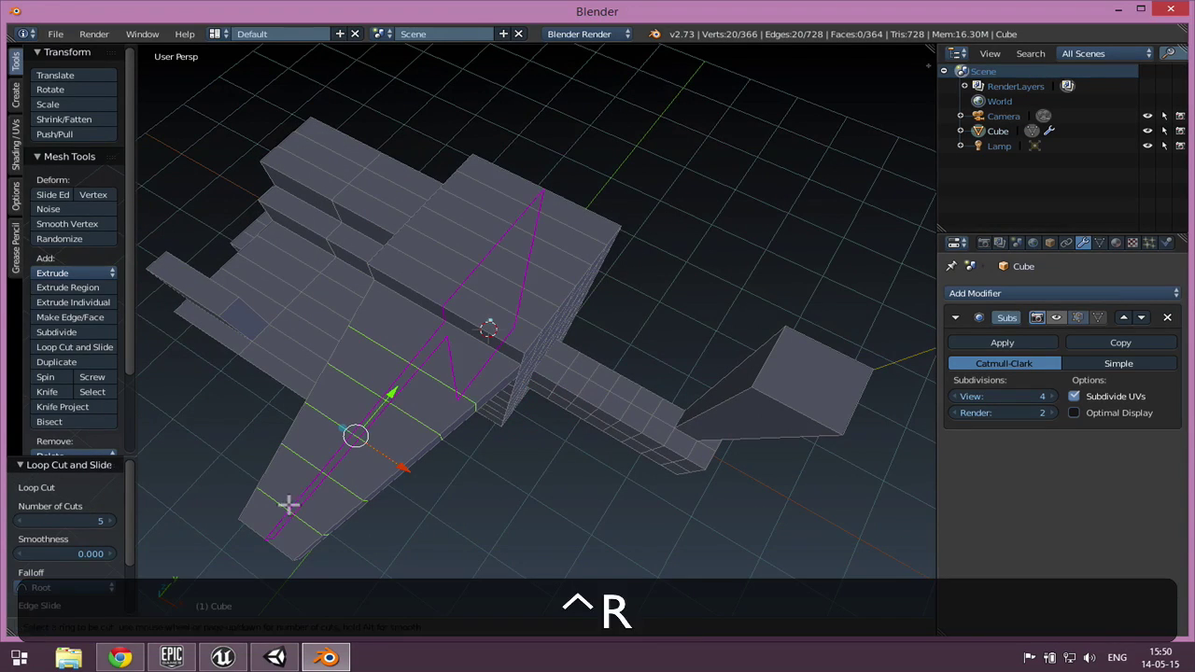
{"action": "left_click", "coordinate": [281, 501]}
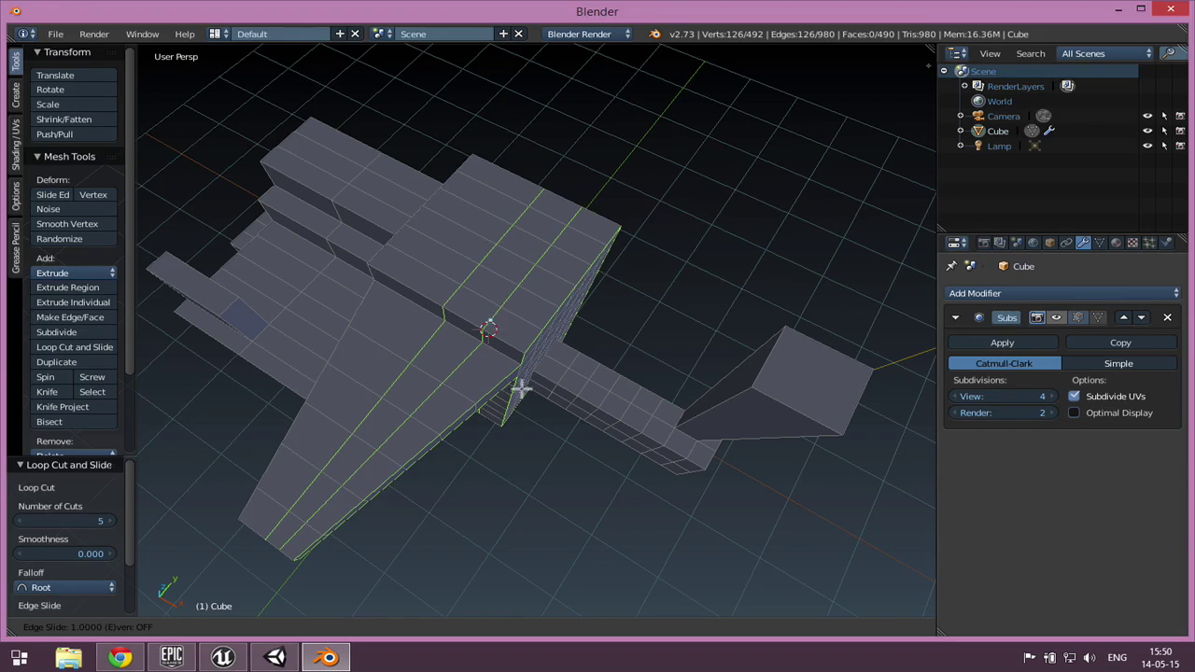
{"action": "left_click", "coordinate": [316, 468]}
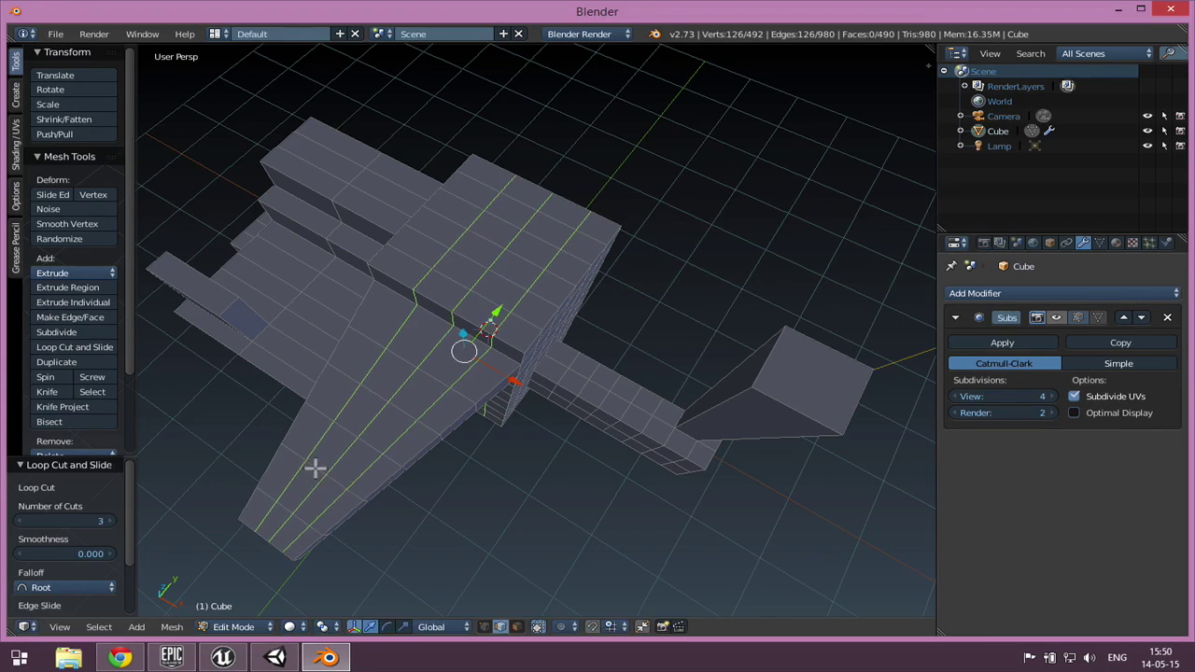
Show the subdivision modifier in the viewport again, return to Object Mode, and inspect the smoothed wing
{"action": "left_click", "coordinate": [1053, 317]}
{"action": "middle_click_drag", "start_coordinate": [476, 495], "coordinate": [512, 329]}
{"action": "key", "text": "Tab"}
{"action": "middle_click_drag", "start_coordinate": [723, 415], "coordinate": [546, 365]}
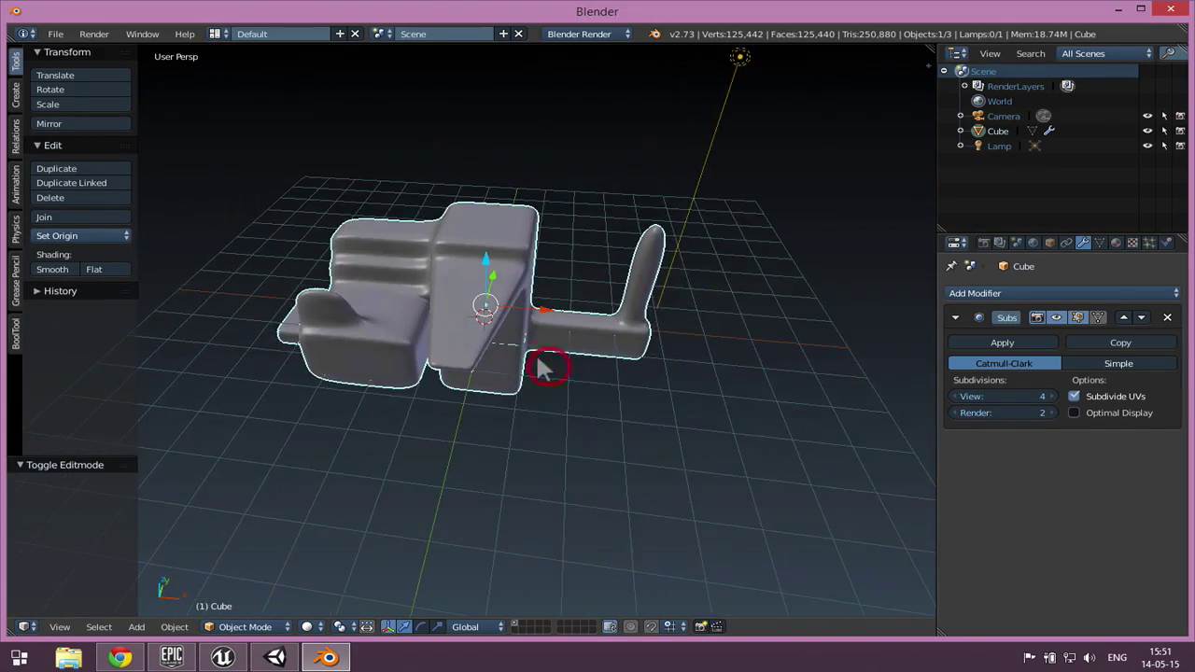
{"action": "scroll", "coordinate": [539, 360], "scroll_direction": "up", "scroll_amount": 1}
{"action": "middle_click_drag", "start_coordinate": [708, 353], "coordinate": [650, 370]}
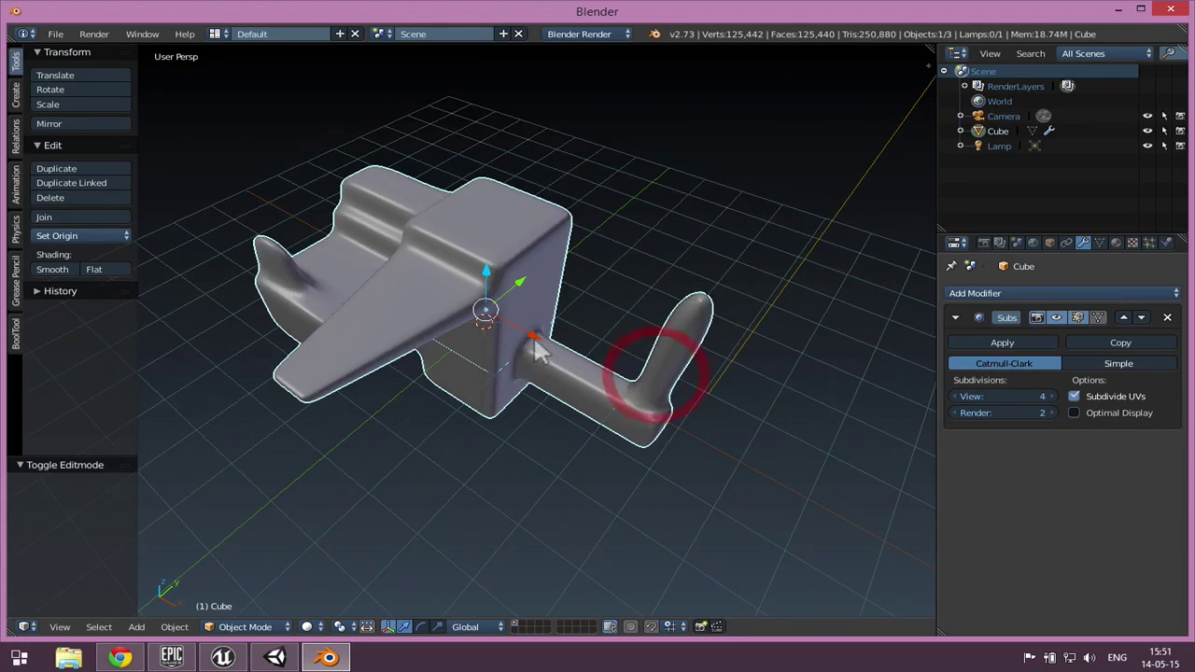
{"action": "scroll", "coordinate": [536, 348], "scroll_direction": "up", "scroll_amount": 4}
{"action": "scroll", "coordinate": [565, 399], "scroll_direction": "down", "scroll_amount": 3}
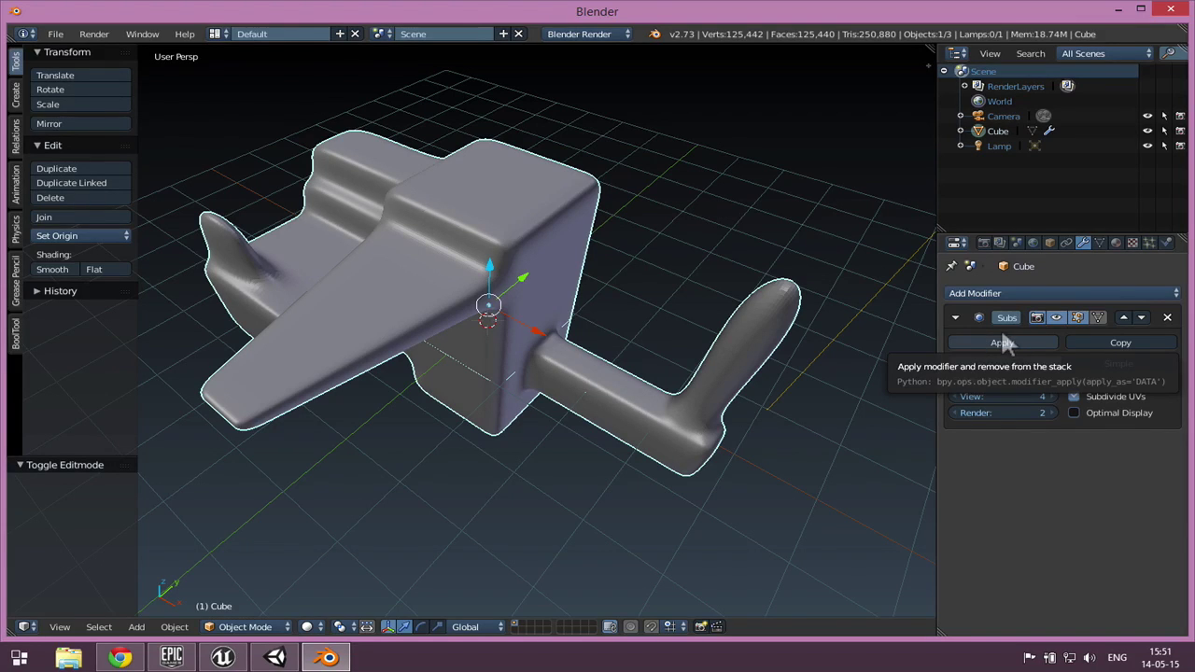
Try to apply the Subdivision Surface modifier in Edit Mode, and apply it from Object Mode instead
{"action": "key", "text": "Tab"}
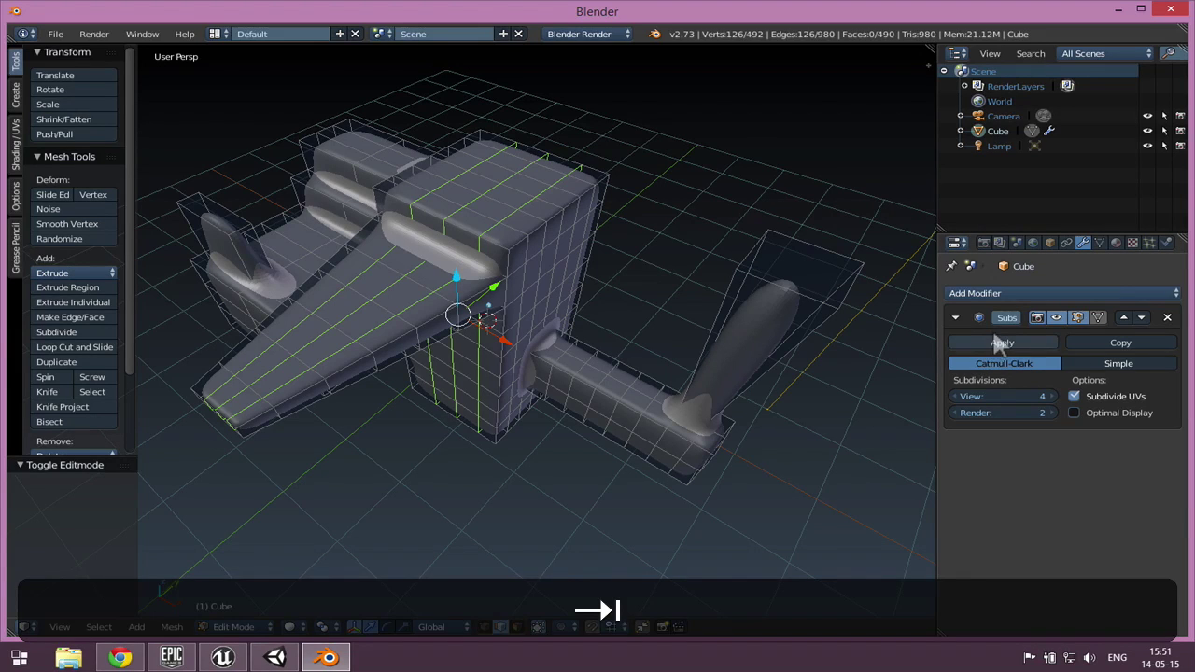
{"action": "left_click", "coordinate": [994, 340]}
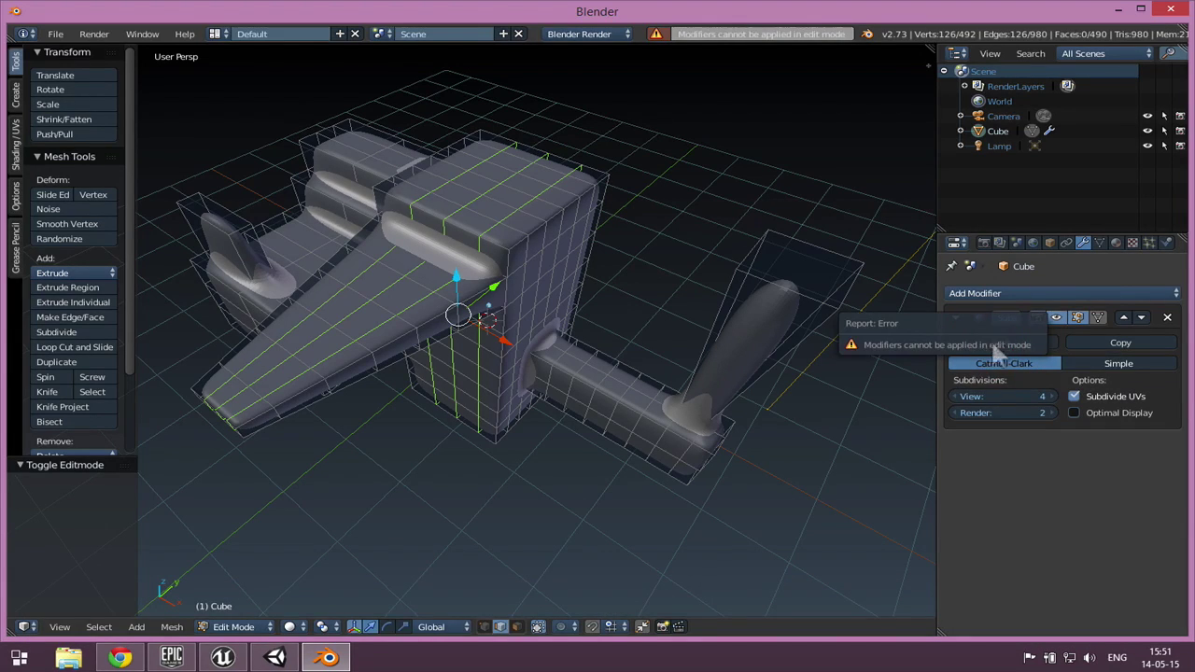
{"action": "key", "text": "Tab"}
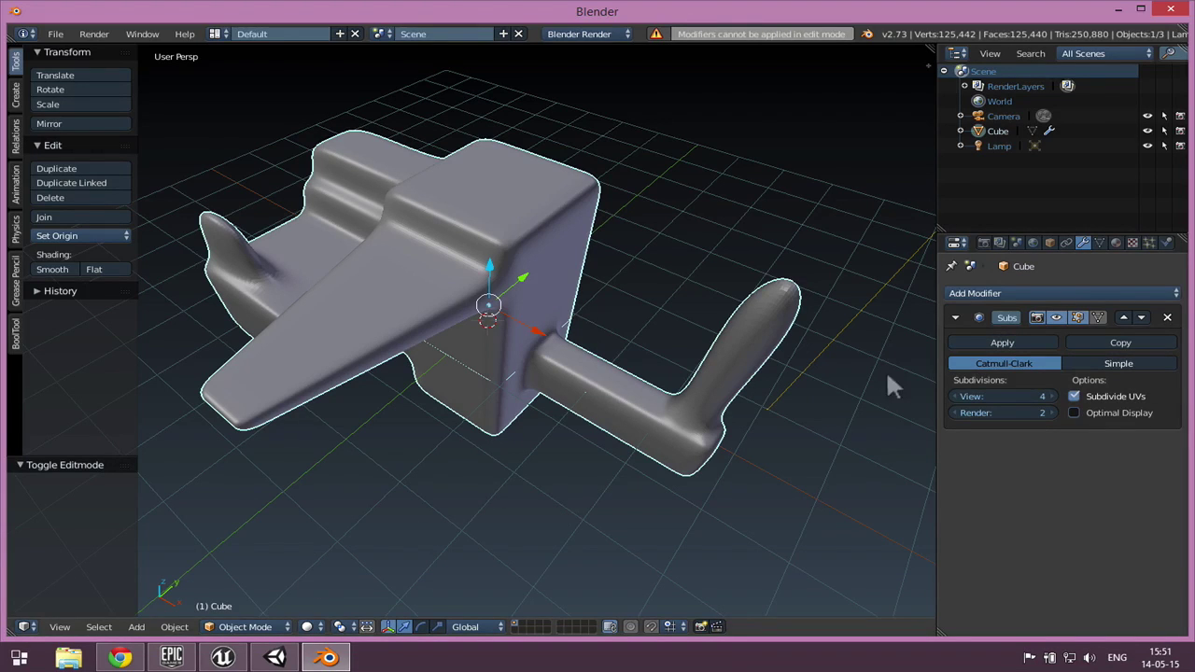
{"action": "left_click", "coordinate": [1002, 340]}
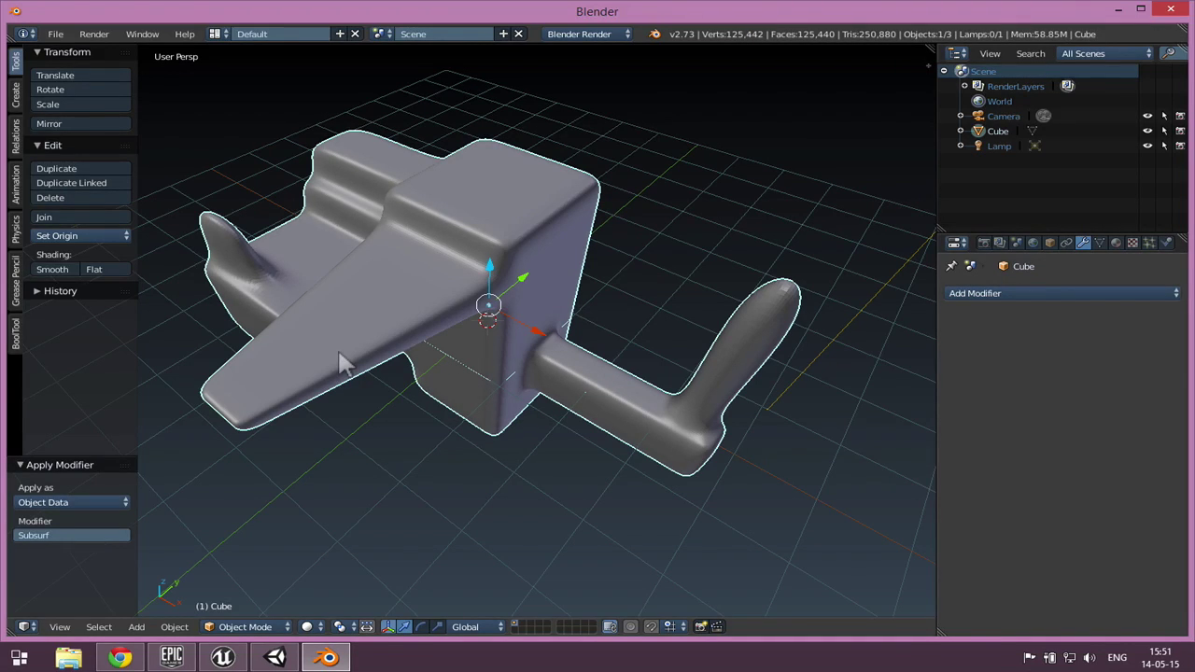
Switch the viewport to Wireframe shading, deselect everything, and examine the density of the mesh from several sides
{"action": "middle_click_drag", "start_coordinate": [341, 364], "coordinate": [497, 342]}
{"action": "scroll", "coordinate": [446, 244], "scroll_direction": "up", "scroll_amount": 3}
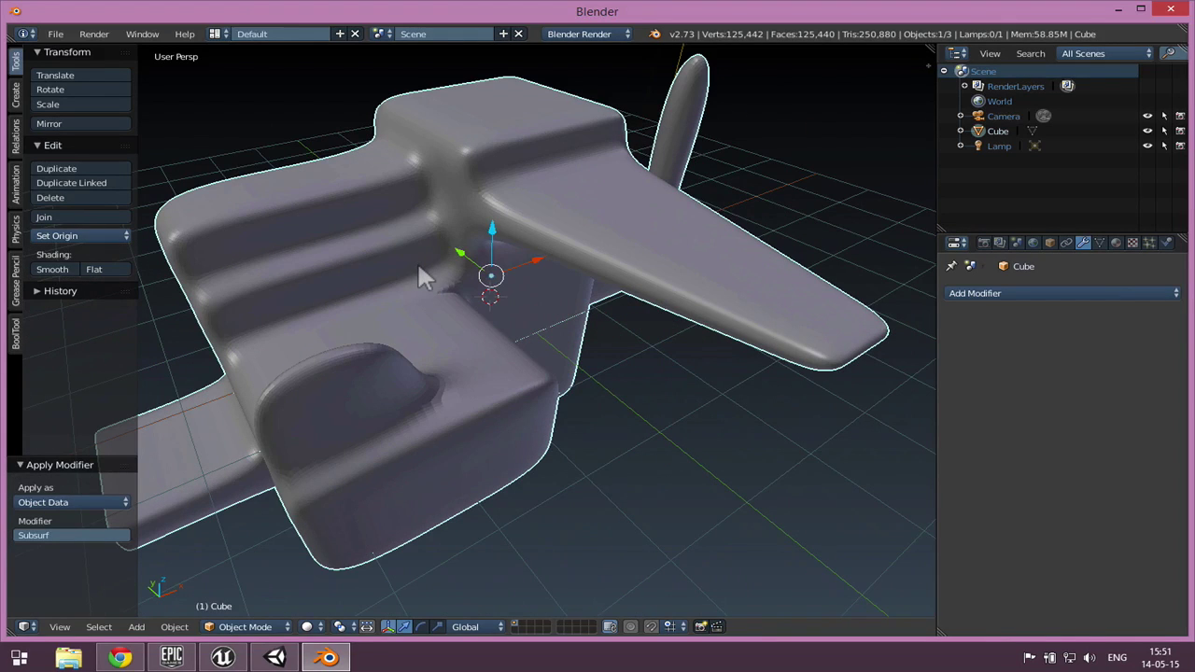
{"action": "key", "text": "w"}
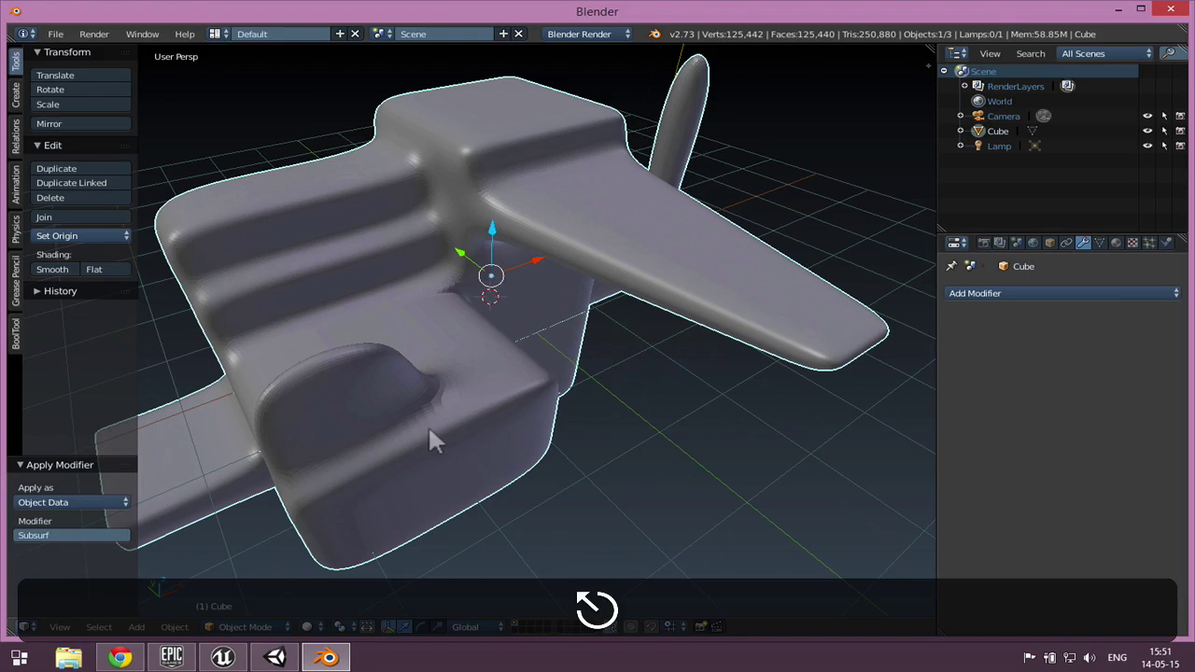
{"action": "left_click", "coordinate": [301, 627]}
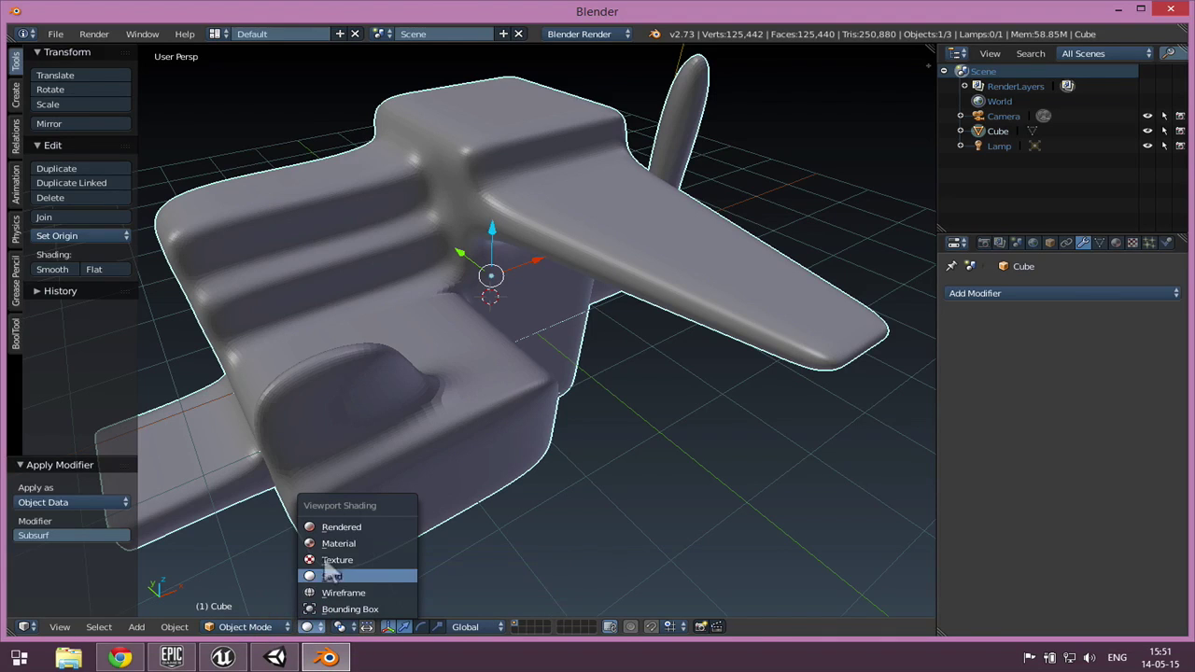
{"action": "left_click", "coordinate": [339, 595]}
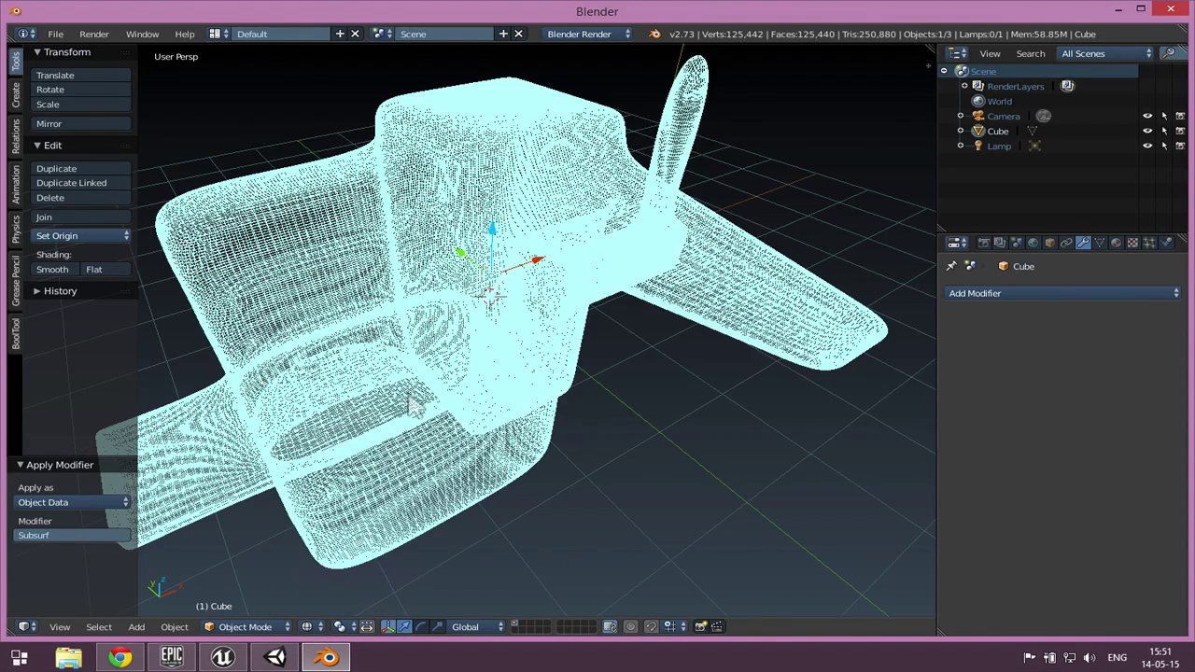
{"action": "scroll", "coordinate": [443, 233], "scroll_direction": "down", "scroll_amount": 3}
{"action": "key", "text": "a"}
{"action": "middle_click_drag", "start_coordinate": [659, 232], "coordinate": [516, 362]}
{"action": "scroll", "coordinate": [489, 256], "scroll_direction": "up", "scroll_amount": 5}
{"action": "scroll", "coordinate": [520, 364], "scroll_direction": "up", "scroll_amount": 2}
{"action": "scroll", "coordinate": [421, 373], "scroll_direction": "down", "scroll_amount": 4}
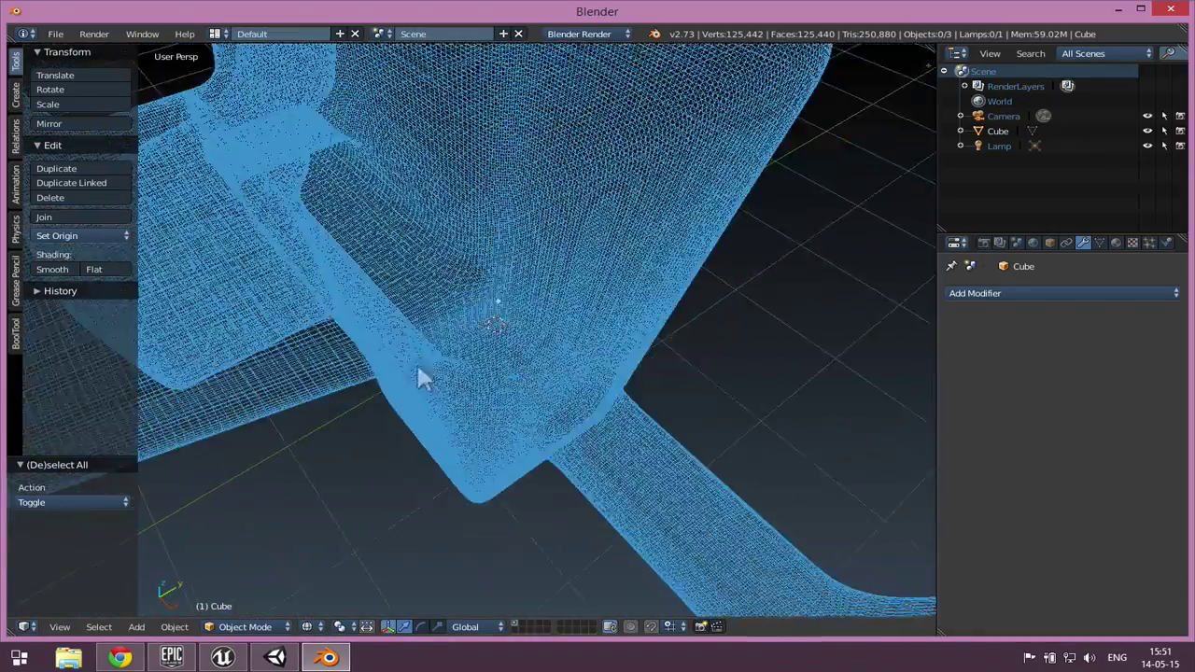
{"action": "middle_click_drag", "start_coordinate": [401, 414], "coordinate": [495, 405]}
{"action": "middle_click_drag", "start_coordinate": [666, 387], "coordinate": [622, 392]}
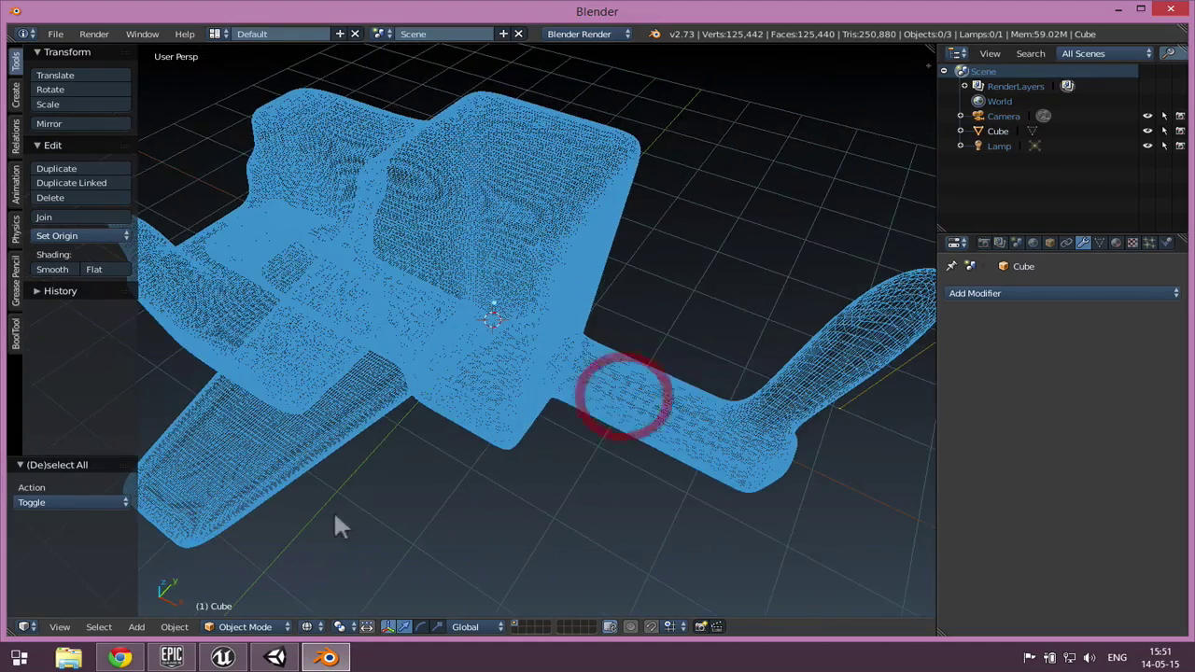
Return the viewport to Solid shading and view the stepped side of the model
{"action": "left_click", "coordinate": [306, 627]}
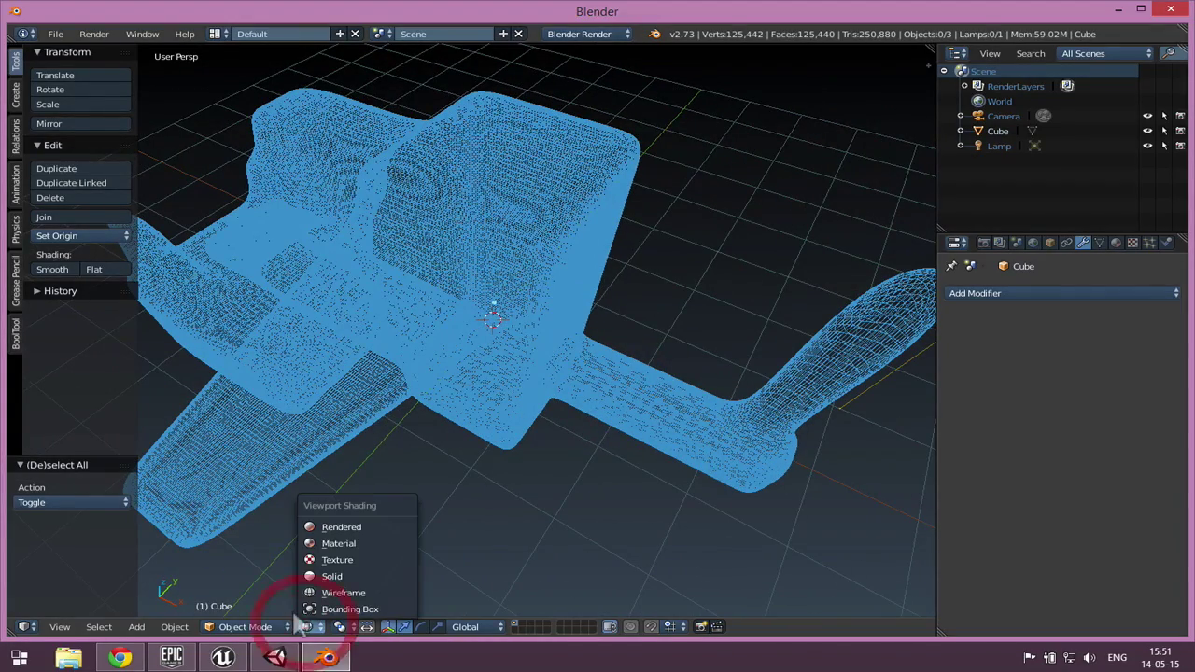
{"action": "left_click", "coordinate": [334, 577]}
{"action": "mouse_move", "coordinate": [414, 474]}
{"action": "middle_mouse_down"}
{"action": "mouse_move", "coordinate": [480, 433]}
{"action": "mouse_move", "coordinate": [580, 399]}
{"action": "mouse_move", "coordinate": [640, 448]}
{"action": "mouse_move", "coordinate": [592, 467]}
{"action": "middle_mouse_up"}
{"action": "scroll", "coordinate": [580, 400], "scroll_direction": "up", "scroll_amount": 2}
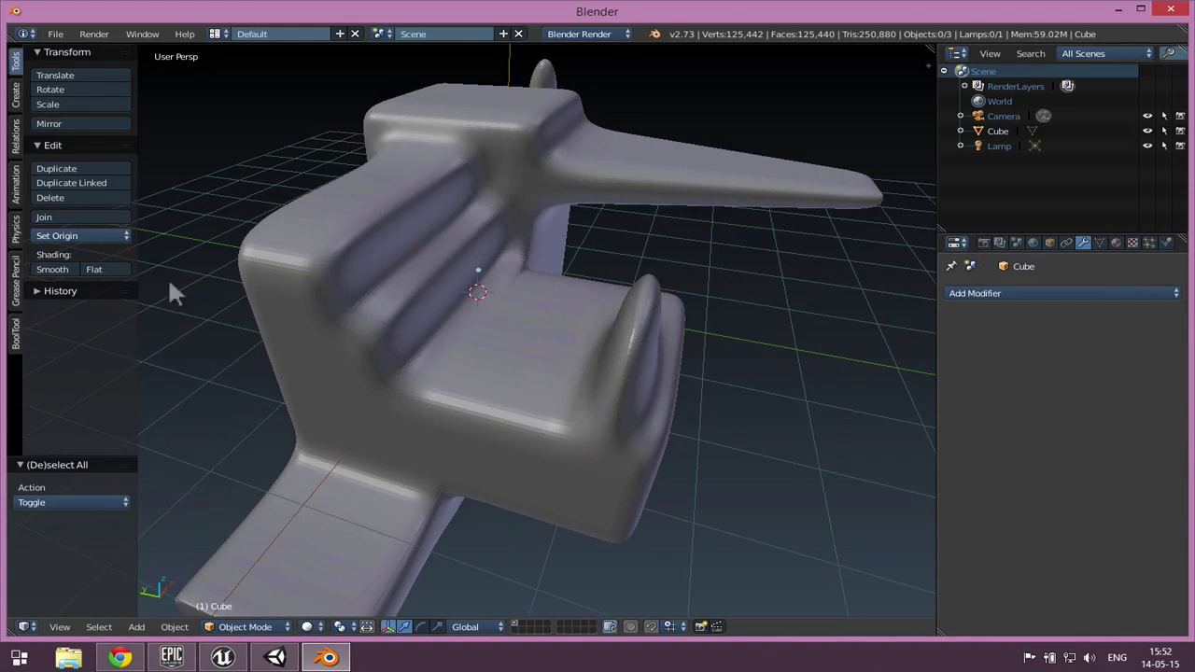
Enter Sculpt Mode on the cube model and choose the Blob brush
{"action": "left_click", "coordinate": [233, 626]}
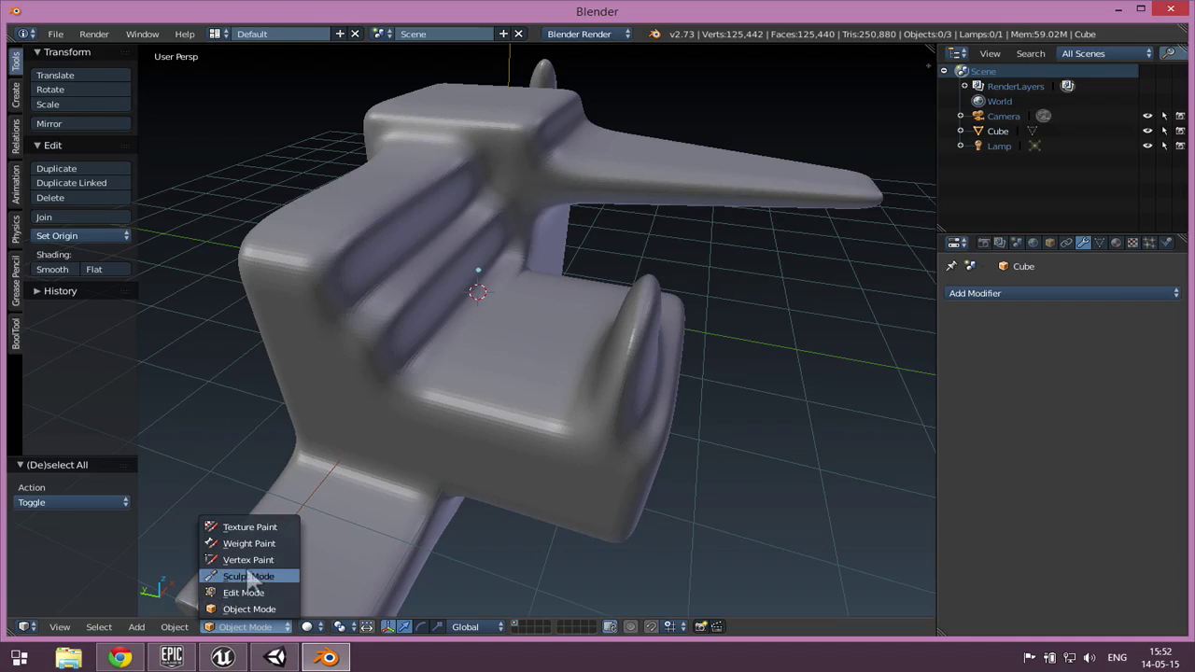
{"action": "left_click", "coordinate": [250, 577]}
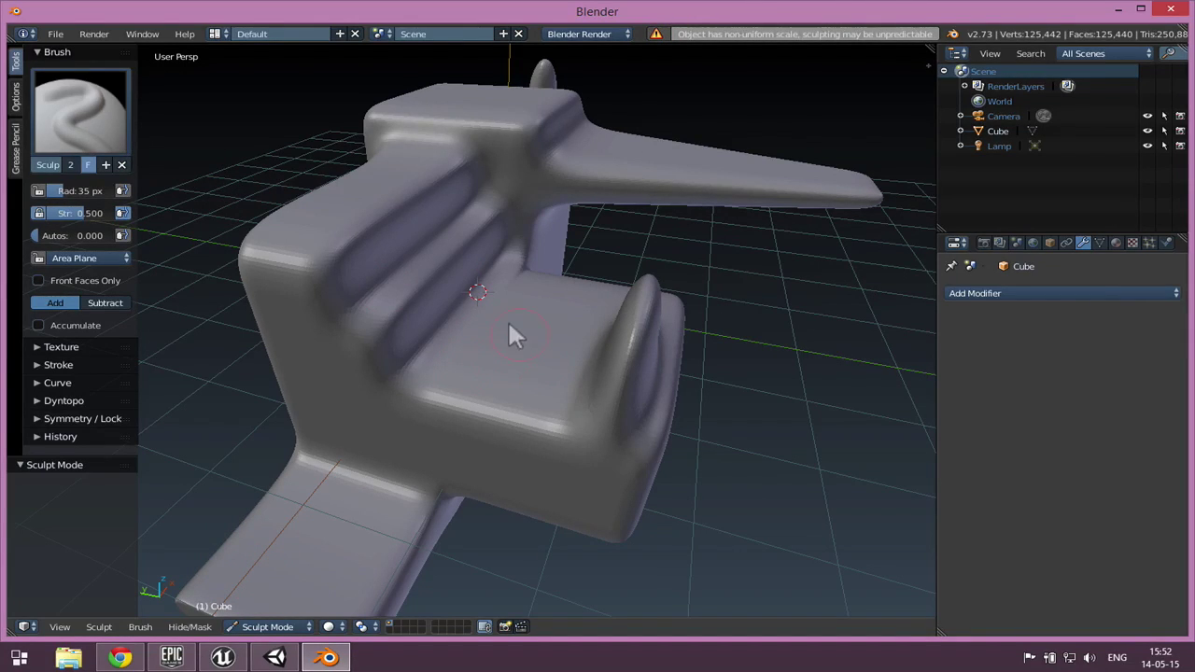
{"action": "left_click", "coordinate": [82, 105]}
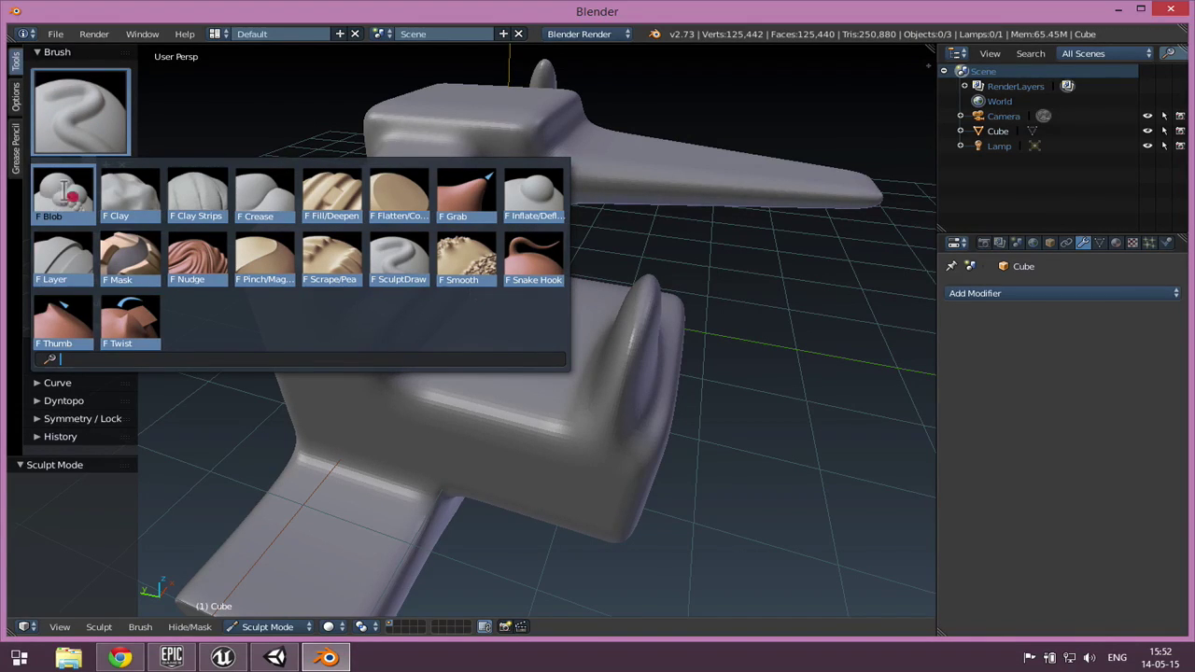
{"action": "left_click", "coordinate": [63, 189]}
{"action": "left_click", "coordinate": [76, 104]}
{"action": "left_click", "coordinate": [61, 186]}
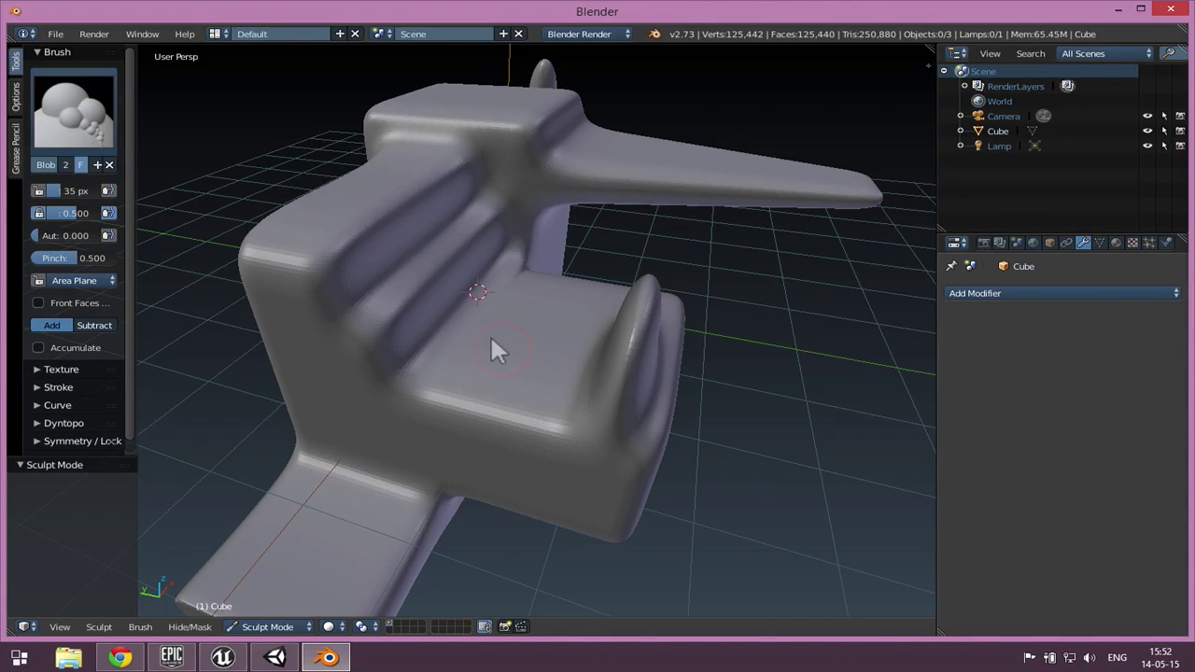
Sculpt a curved, S-shaped Blob stroke on the flat seat surface and inspect it up close
{"action": "mouse_move", "coordinate": [491, 336]}
{"action": "left_mouse_down"}
{"action": "mouse_move", "coordinate": [514, 323]}
{"action": "mouse_move", "coordinate": [517, 357]}
{"action": "mouse_move", "coordinate": [493, 356]}
{"action": "mouse_move", "coordinate": [469, 381]}
{"action": "mouse_move", "coordinate": [510, 395]}
{"action": "left_mouse_up"}
{"action": "scroll", "coordinate": [539, 410], "scroll_direction": "up", "scroll_amount": 2}
{"action": "scroll", "coordinate": [539, 411], "scroll_direction": "up", "scroll_amount": 3}
{"action": "scroll", "coordinate": [539, 410], "scroll_direction": "down", "scroll_amount": 5}
{"action": "mouse_move", "coordinate": [592, 419]}
{"action": "middle_mouse_down"}
{"action": "mouse_move", "coordinate": [606, 377]}
{"action": "mouse_move", "coordinate": [604, 412]}
{"action": "middle_mouse_up"}
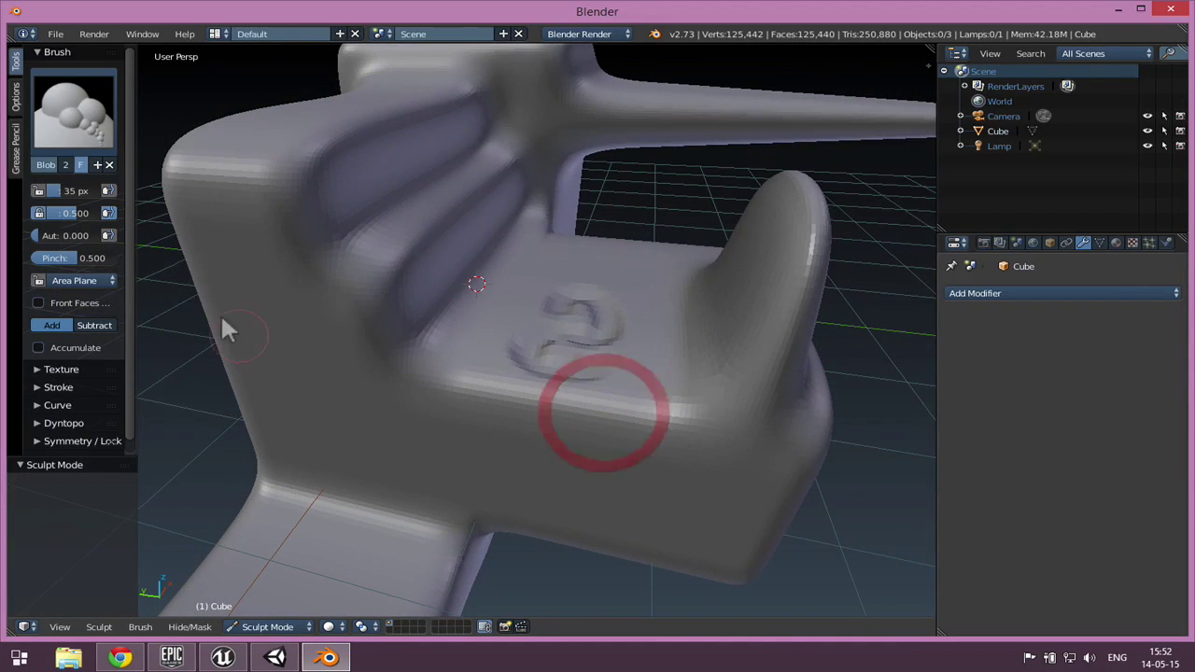
Set the Blob brush to a 102 px radius and 0.977 strength, and sculpt over the curved stroke on the seat
{"action": "left_click_drag", "start_coordinate": [143, 250], "coordinate": [194, 254]}
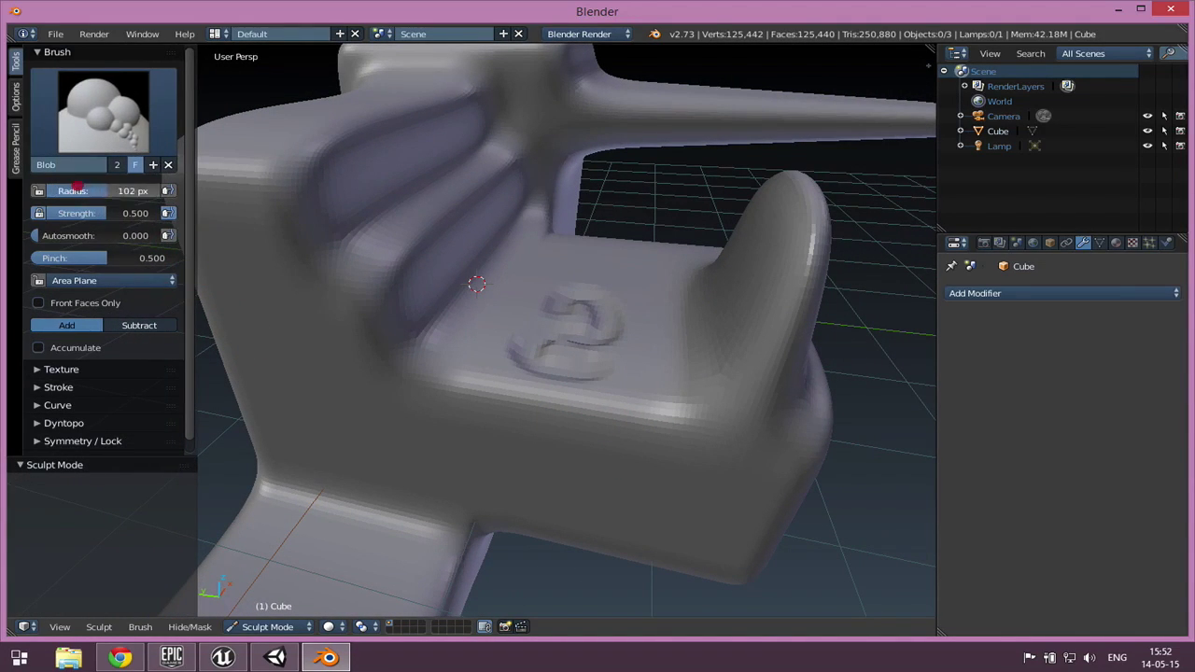
{"action": "left_click_drag", "start_coordinate": [105, 212], "coordinate": [174, 213]}
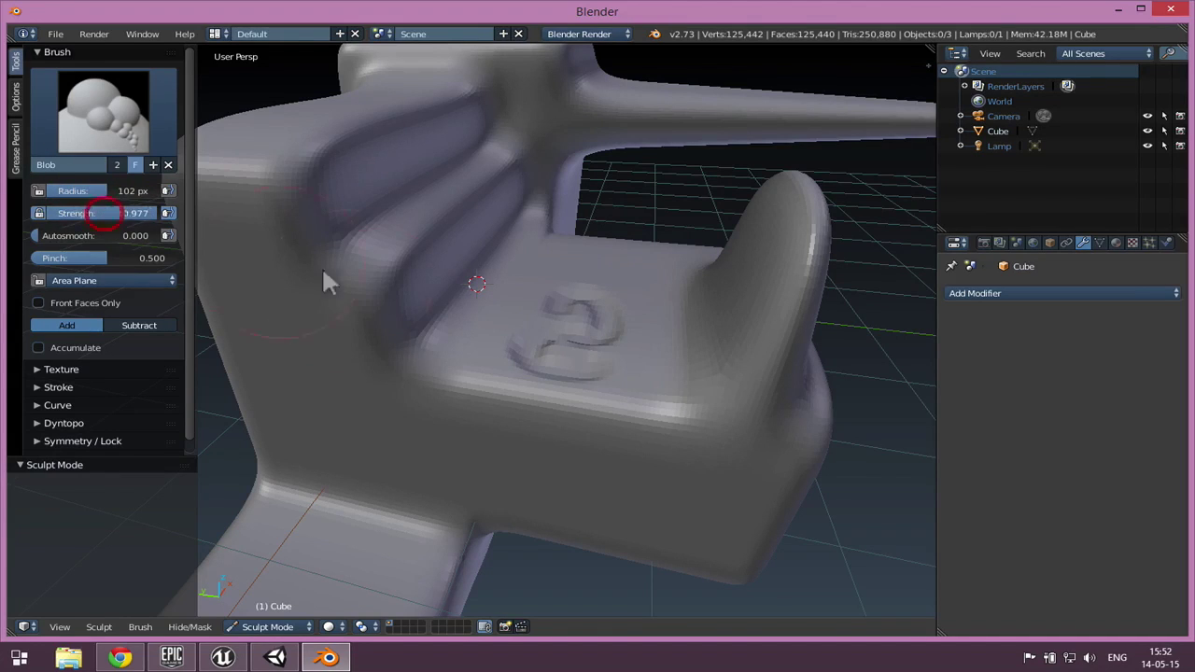
{"action": "mouse_move", "coordinate": [583, 324]}
{"action": "left_mouse_down"}
{"action": "mouse_move", "coordinate": [544, 332]}
{"action": "mouse_move", "coordinate": [551, 353]}
{"action": "mouse_move", "coordinate": [613, 325]}
{"action": "mouse_move", "coordinate": [531, 315]}
{"action": "mouse_move", "coordinate": [619, 308]}
{"action": "left_mouse_up"}
{"action": "scroll", "coordinate": [653, 346], "scroll_direction": "up", "scroll_amount": 5}
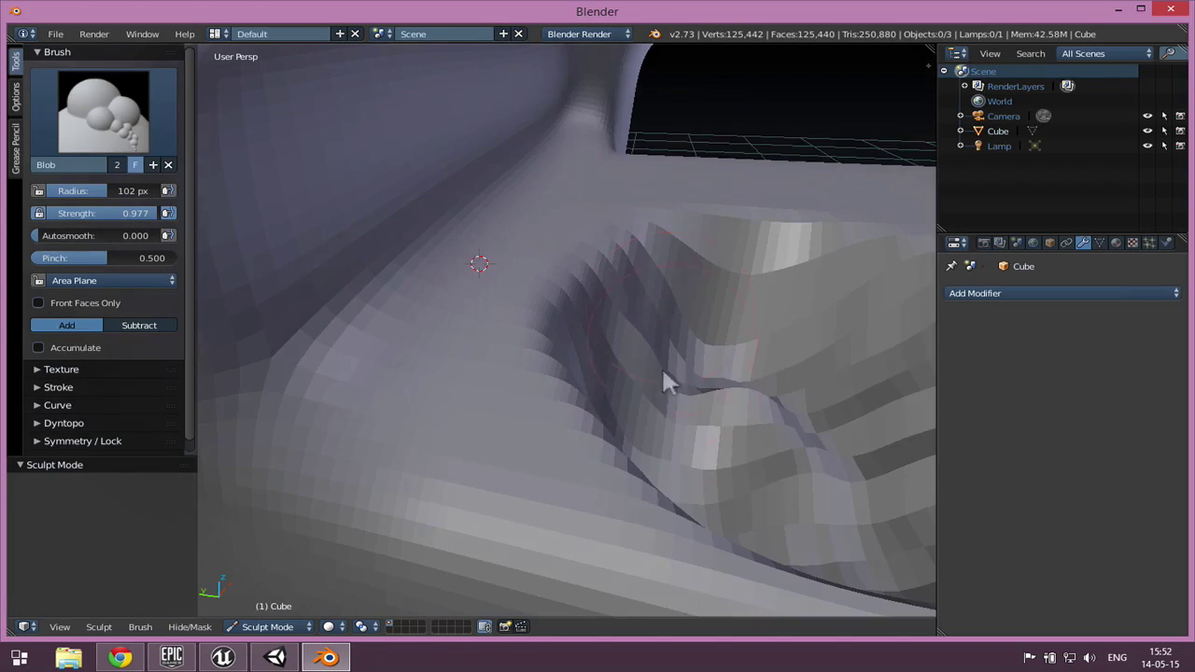
{"action": "scroll", "coordinate": [711, 362], "scroll_direction": "down", "scroll_amount": 3}
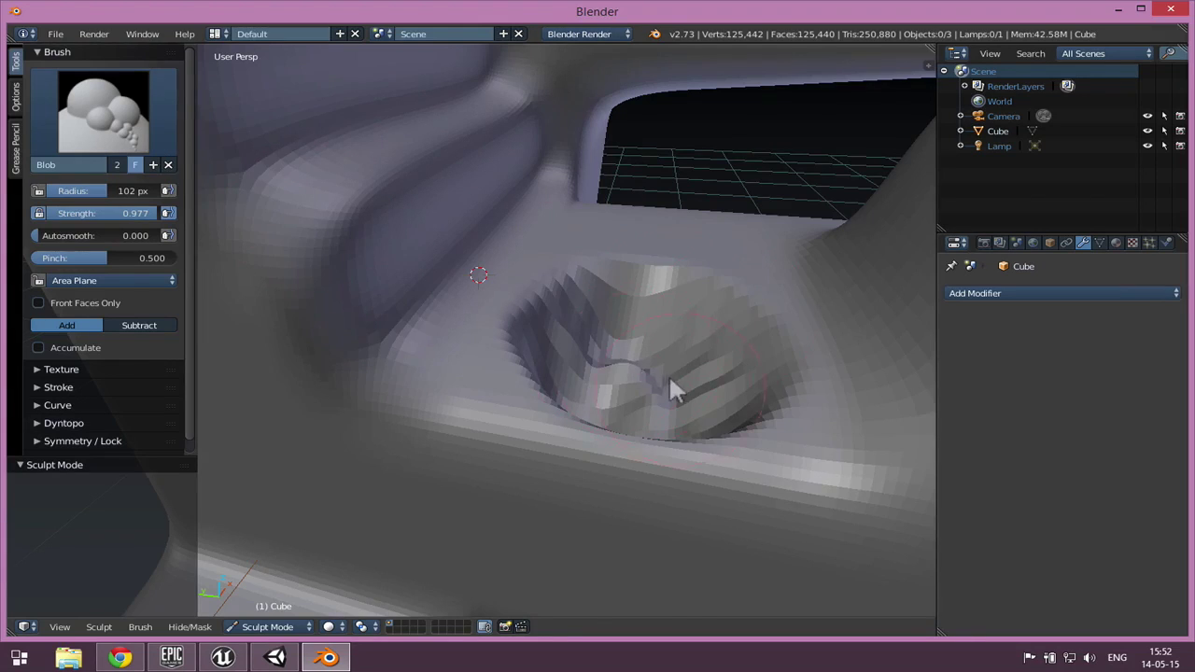
Smooth the sculpted area on the seat, and add broad Blob strokes across its front edge and down onto the lower slab
{"action": "scroll", "coordinate": [673, 391], "scroll_direction": "down", "scroll_amount": 5}
{"action": "mouse_move", "coordinate": [545, 313]}
{"action": "left_mouse_down", "text": "shift"}
{"action": "mouse_move", "coordinate": [541, 333]}
{"action": "mouse_move", "coordinate": [509, 312]}
{"action": "mouse_move", "coordinate": [569, 317]}
{"action": "left_mouse_up", "text": "shift"}
{"action": "mouse_move", "coordinate": [571, 360]}
{"action": "left_mouse_down", "text": "shift"}
{"action": "mouse_move", "coordinate": [497, 340]}
{"action": "mouse_move", "coordinate": [467, 373]}
{"action": "mouse_move", "coordinate": [498, 396]}
{"action": "mouse_move", "coordinate": [414, 365]}
{"action": "left_mouse_up", "text": "shift"}
{"action": "mouse_move", "coordinate": [520, 387]}
{"action": "left_mouse_down"}
{"action": "mouse_move", "coordinate": [480, 386]}
{"action": "mouse_move", "coordinate": [453, 406]}
{"action": "mouse_move", "coordinate": [383, 487]}
{"action": "mouse_move", "coordinate": [395, 512]}
{"action": "mouse_move", "coordinate": [458, 414]}
{"action": "mouse_move", "coordinate": [401, 387]}
{"action": "mouse_move", "coordinate": [387, 357]}
{"action": "mouse_move", "coordinate": [465, 350]}
{"action": "mouse_move", "coordinate": [399, 395]}
{"action": "left_mouse_up"}
Flatten the bulge at the front of the stepped block with the Flatten/Contrast brush
{"action": "left_click", "coordinate": [147, 110]}
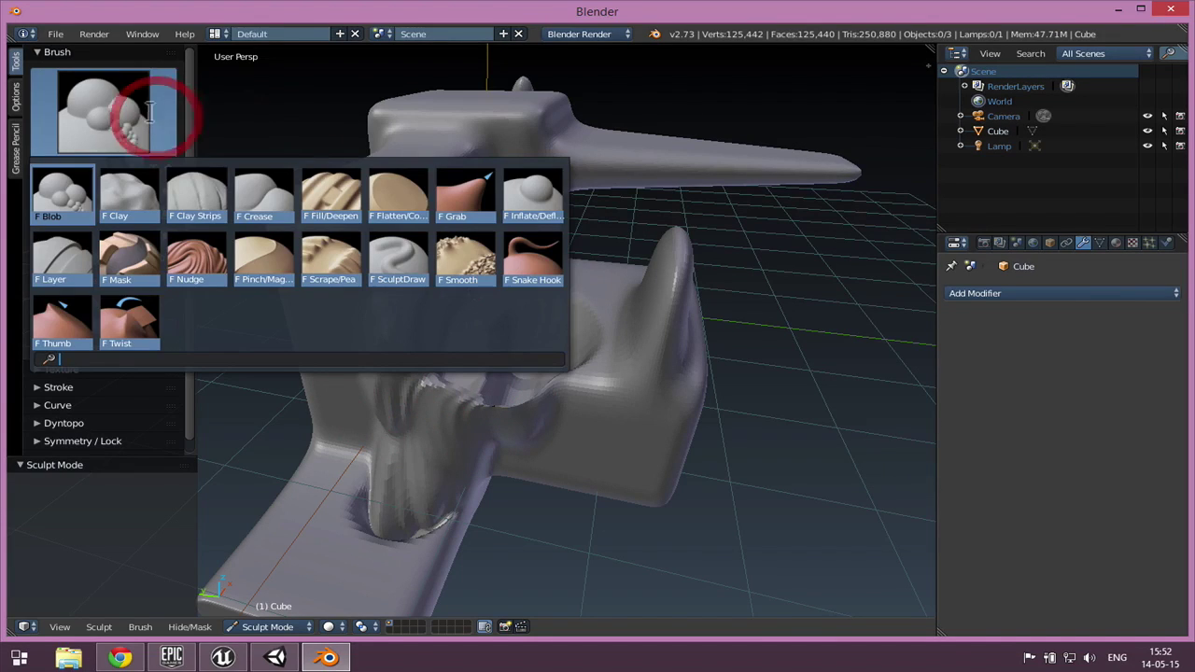
{"action": "left_click", "coordinate": [398, 191]}
{"action": "mouse_move", "coordinate": [522, 342]}
{"action": "left_mouse_down"}
{"action": "mouse_move", "coordinate": [442, 368]}
{"action": "mouse_move", "coordinate": [357, 347]}
{"action": "mouse_move", "coordinate": [392, 401]}
{"action": "left_mouse_up"}
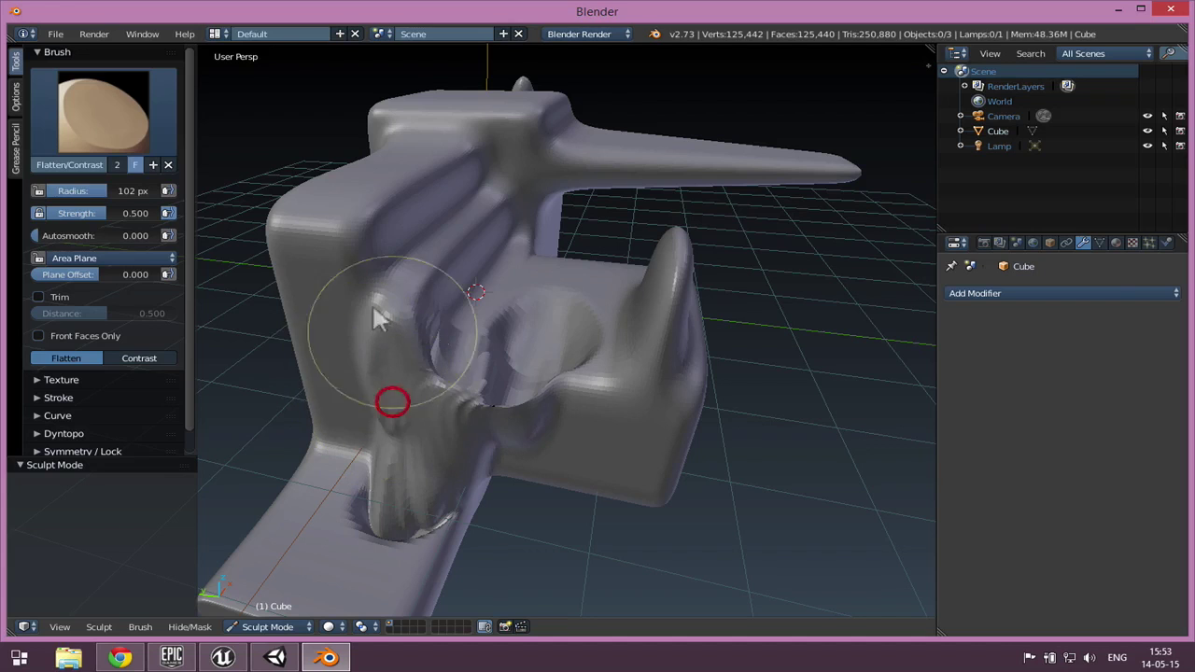
Pull one long curved horn outward and a shorter spike downward from the seat's front side with the Snake Hook brush
{"action": "left_click", "coordinate": [111, 97]}
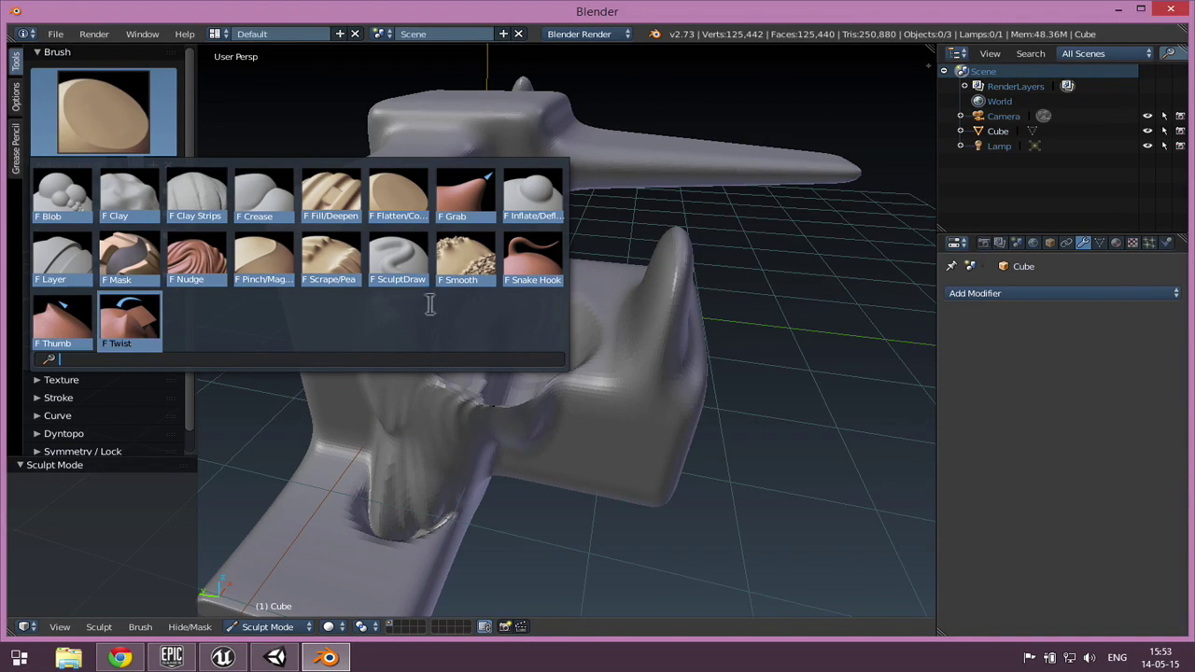
{"action": "left_click", "coordinate": [532, 257]}
{"action": "mouse_move", "coordinate": [608, 407]}
{"action": "left_mouse_down"}
{"action": "mouse_move", "coordinate": [742, 486]}
{"action": "mouse_move", "coordinate": [906, 346]}
{"action": "left_mouse_up"}
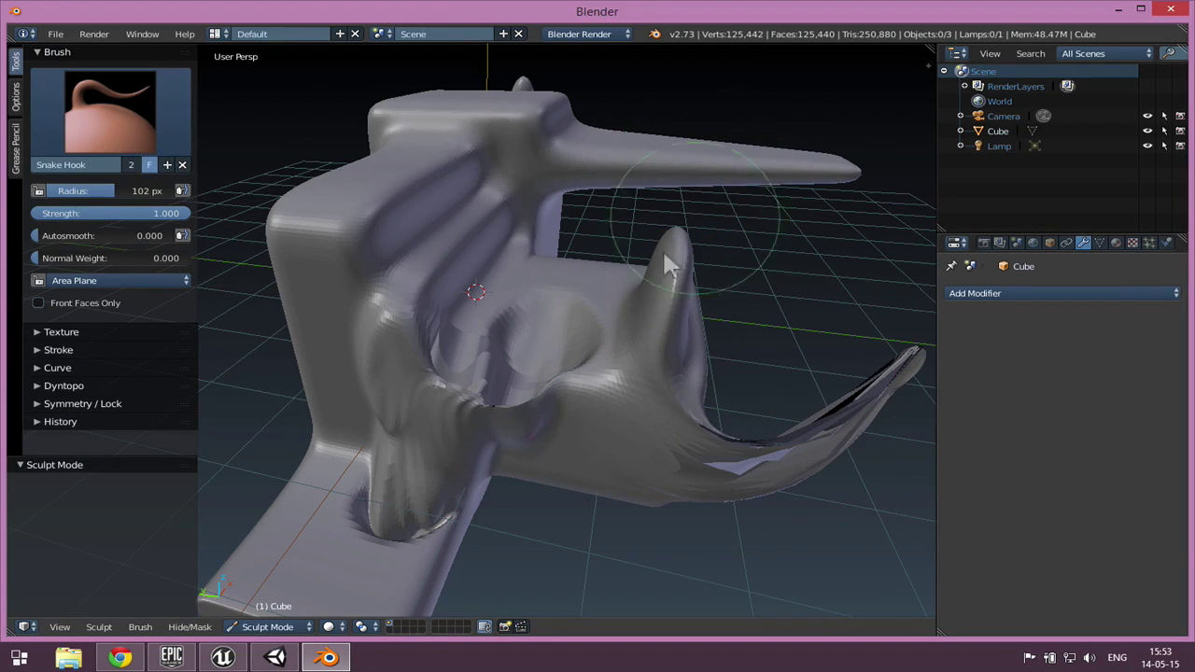
{"action": "left_click_drag", "start_coordinate": [593, 452], "coordinate": [603, 574]}
{"action": "scroll", "coordinate": [684, 394], "scroll_direction": "down", "scroll_amount": 2}
{"action": "mouse_move", "coordinate": [731, 364]}
{"action": "middle_mouse_down"}
{"action": "mouse_move", "coordinate": [610, 374]}
{"action": "mouse_move", "coordinate": [664, 360]}
{"action": "mouse_move", "coordinate": [565, 392]}
{"action": "middle_mouse_up"}
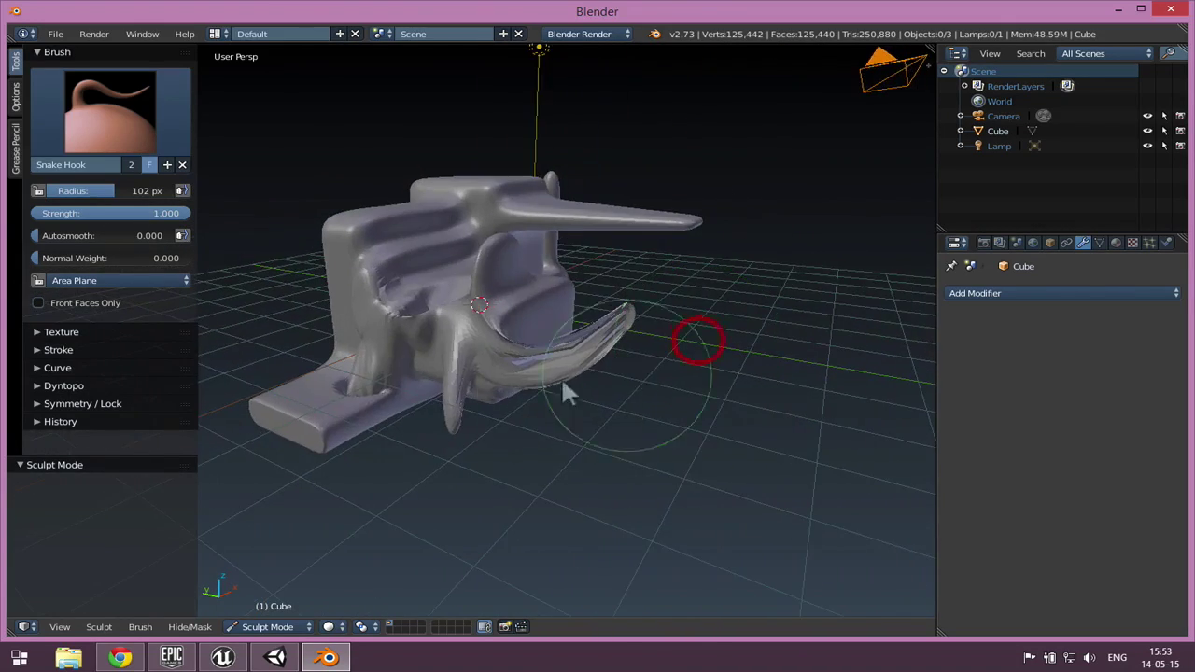
Pull the top of the stepped block inward with the Snake Hook brush, and undo that stroke
{"action": "scroll", "coordinate": [443, 342], "scroll_direction": "up", "scroll_amount": 3}
{"action": "middle_click_drag", "start_coordinate": [493, 398], "coordinate": [506, 400]}
{"action": "mouse_move", "coordinate": [362, 383]}
{"action": "middle_mouse_down"}
{"action": "mouse_move", "coordinate": [425, 396]}
{"action": "mouse_move", "coordinate": [526, 449]}
{"action": "middle_mouse_up"}
{"action": "mouse_move", "coordinate": [522, 244]}
{"action": "left_mouse_down"}
{"action": "mouse_move", "coordinate": [610, 263]}
{"action": "mouse_move", "coordinate": [636, 335]}
{"action": "mouse_move", "coordinate": [631, 394]}
{"action": "mouse_move", "coordinate": [672, 378]}
{"action": "left_mouse_up"}
{"action": "scroll", "coordinate": [806, 312], "scroll_direction": "down", "scroll_amount": 1}
{"action": "mouse_move", "coordinate": [808, 321]}
{"action": "middle_mouse_down"}
{"action": "mouse_move", "coordinate": [643, 296]}
{"action": "mouse_move", "coordinate": [715, 324]}
{"action": "middle_mouse_up"}
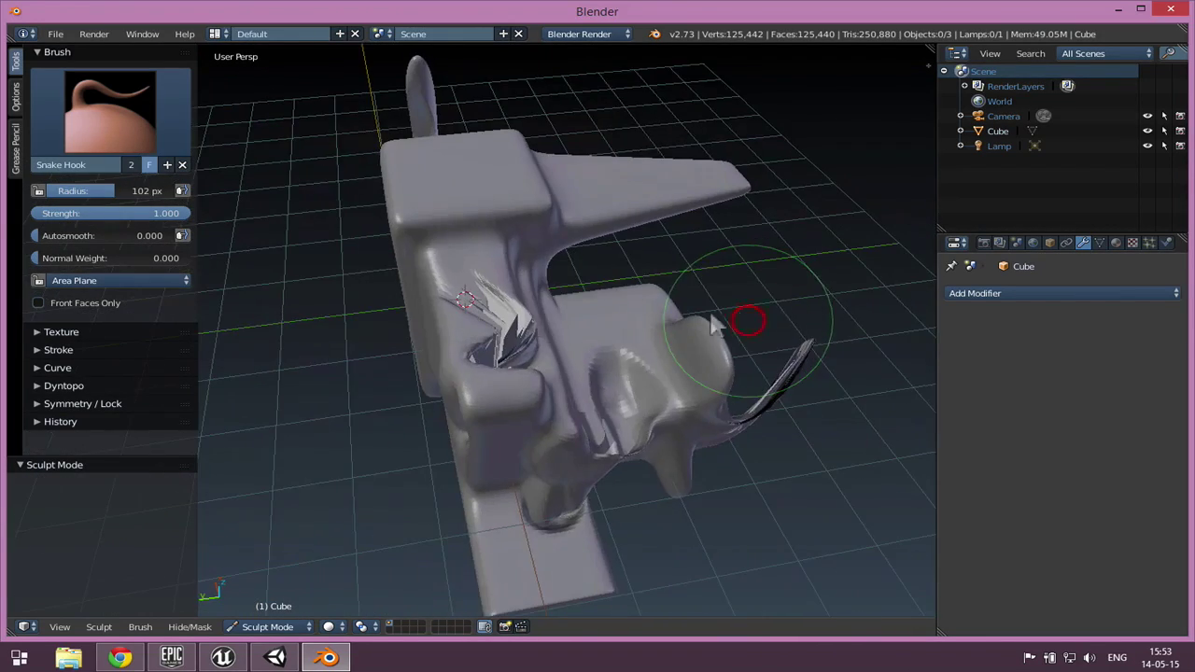
{"action": "key", "text": "ctrl+z"}
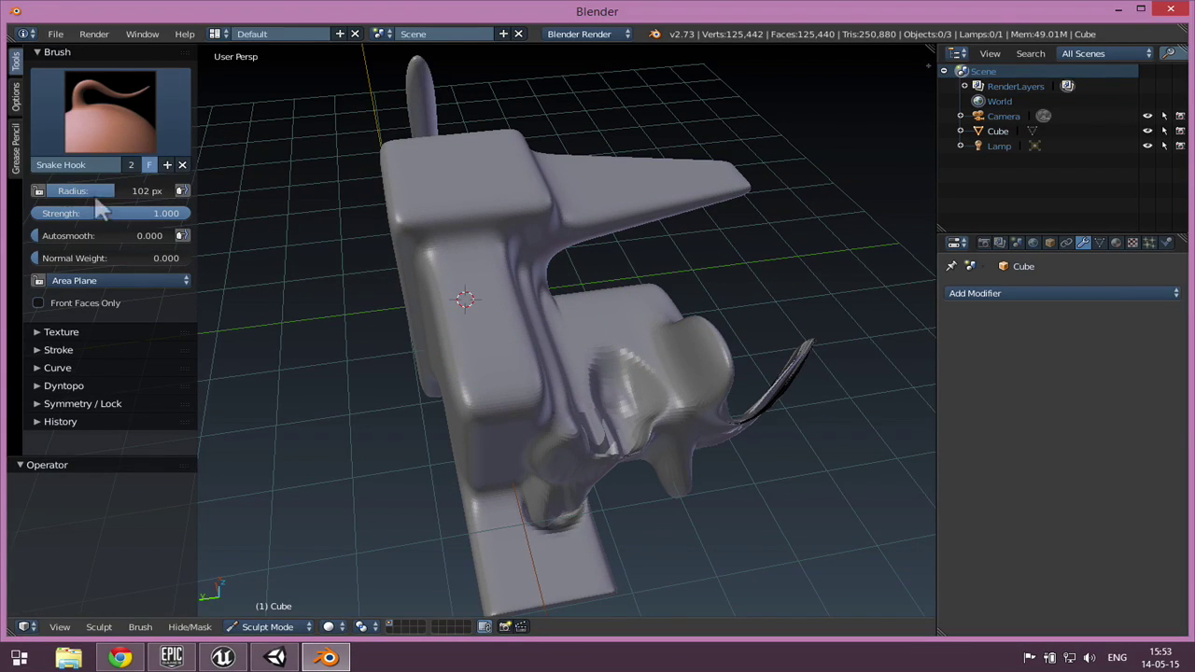
Lower the Snake Hook strength to 0.432 and pull lightly at the top of the main block
{"action": "left_click", "coordinate": [104, 211]}
{"action": "left_click", "coordinate": [80, 209]}
{"action": "key", "text": "Escape"}
{"action": "left_click_drag", "start_coordinate": [83, 213], "coordinate": [87, 213]}
{"action": "left_click_drag", "start_coordinate": [467, 227], "coordinate": [466, 205]}
{"action": "mouse_move", "coordinate": [460, 181]}
{"action": "left_mouse_down"}
{"action": "mouse_move", "coordinate": [454, 154]}
{"action": "mouse_move", "coordinate": [523, 170]}
{"action": "mouse_move", "coordinate": [667, 171]}
{"action": "mouse_move", "coordinate": [654, 171]}
{"action": "left_mouse_up"}
{"action": "left_click", "coordinate": [110, 110]}
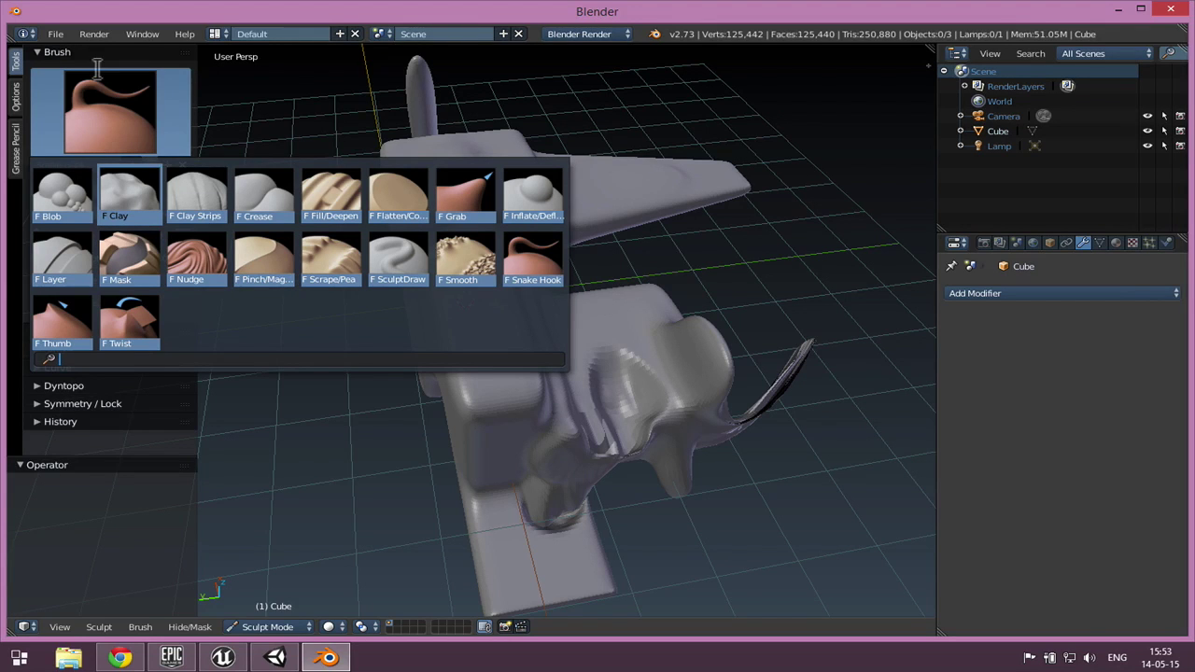
{"action": "mouse_move", "coordinate": [847, 252]}
{"action": "middle_mouse_down"}
{"action": "mouse_move", "coordinate": [662, 248]}
{"action": "mouse_move", "coordinate": [672, 266]}
{"action": "mouse_move", "coordinate": [568, 253]}
{"action": "mouse_move", "coordinate": [632, 240]}
{"action": "mouse_move", "coordinate": [560, 400]}
{"action": "middle_mouse_up"}
{"action": "scroll", "coordinate": [560, 256], "scroll_direction": "down", "scroll_amount": 2}
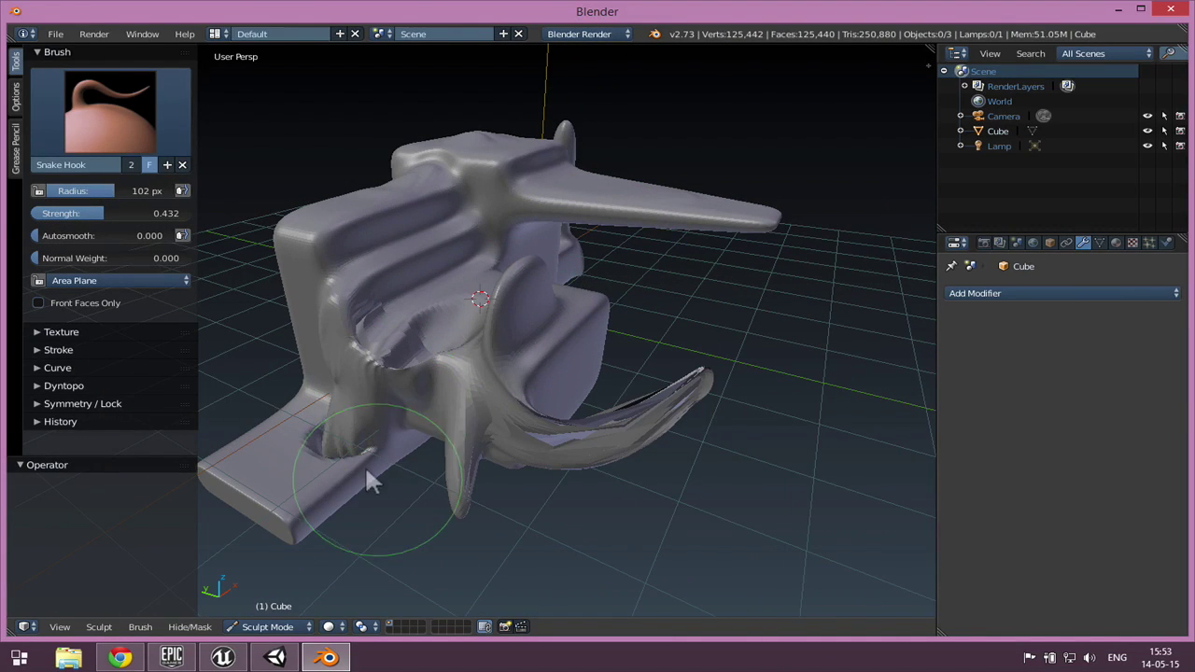
Return from Sculpt Mode to Object Mode and view the whole sculpted model
{"action": "left_click", "coordinate": [256, 626]}
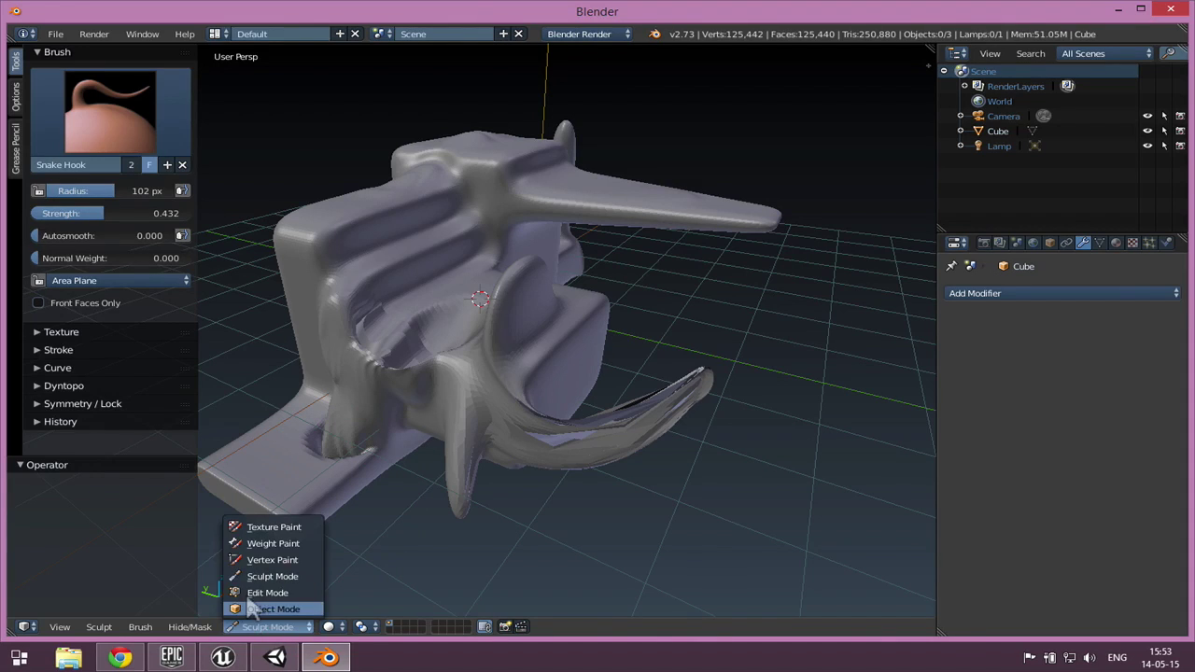
{"action": "left_click", "coordinate": [261, 605]}
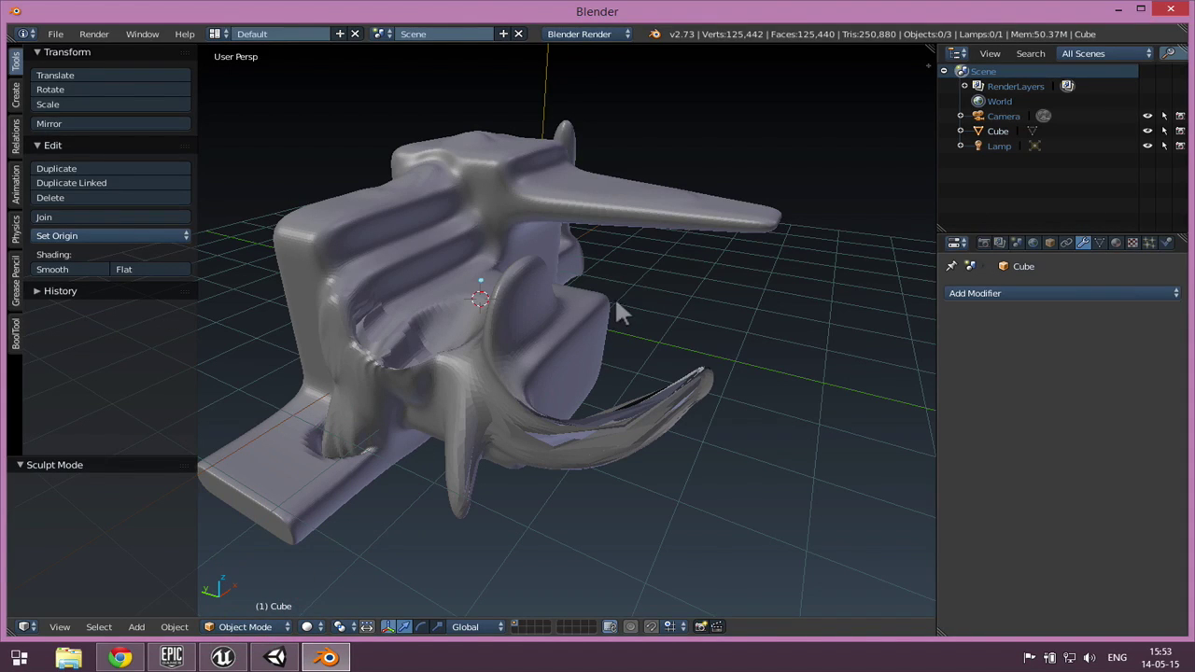
{"action": "scroll", "coordinate": [402, 352], "scroll_direction": "down", "scroll_amount": 2}
{"action": "scroll", "coordinate": [401, 352], "scroll_direction": "up", "scroll_amount": 1}
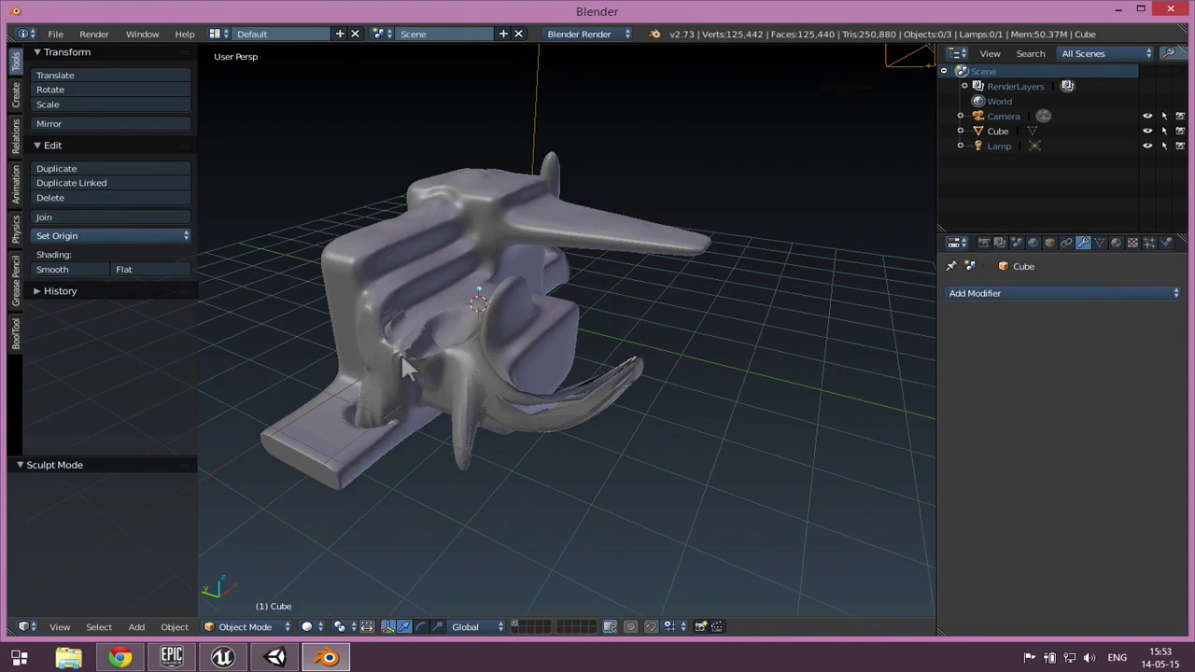
Create a new material for the cube model and look through its diffuse, specular and shading settings
{"action": "left_click", "coordinate": [1114, 244]}
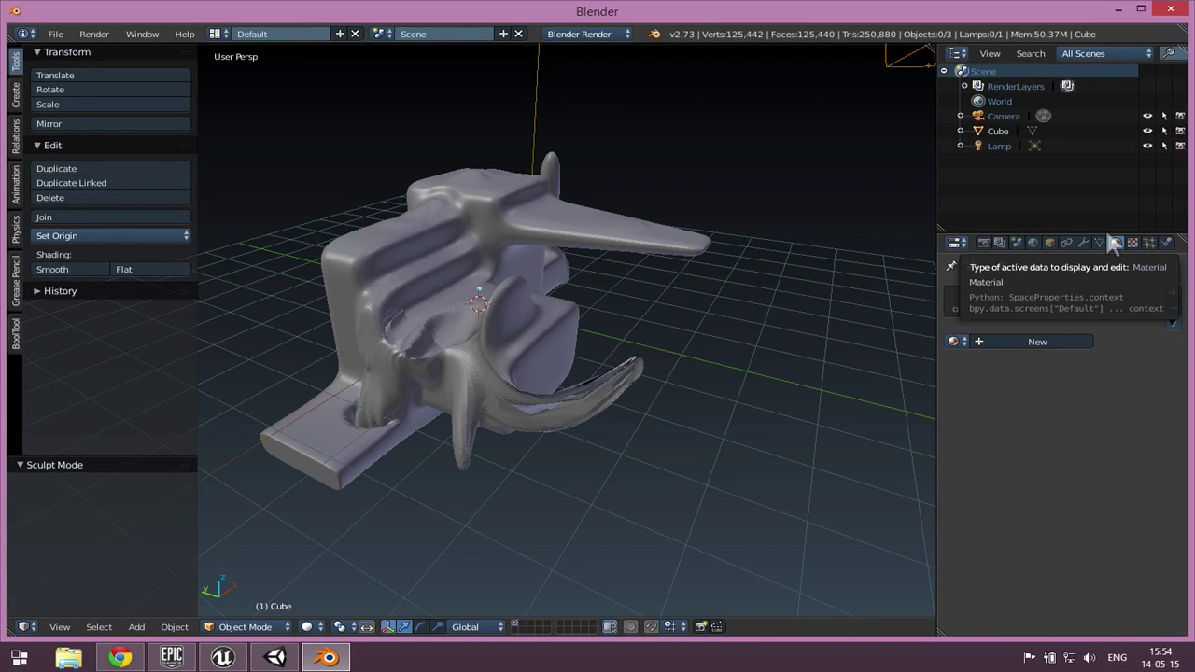
{"action": "left_click", "coordinate": [1035, 342]}
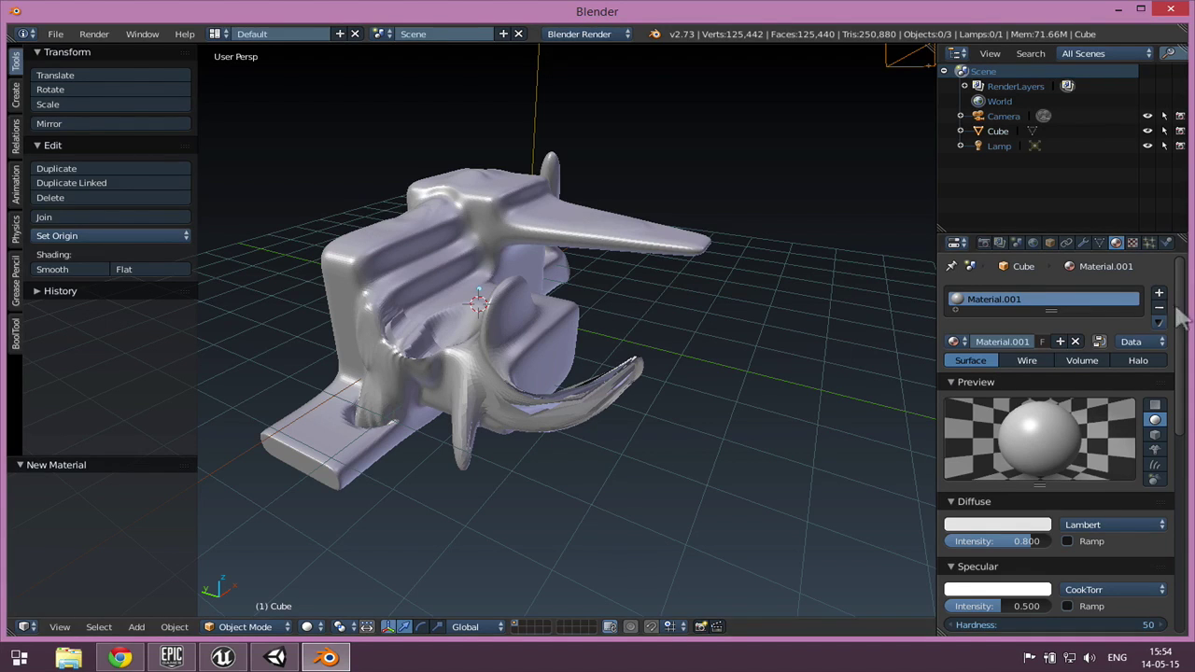
{"action": "left_click_drag", "start_coordinate": [1175, 311], "coordinate": [1174, 353]}
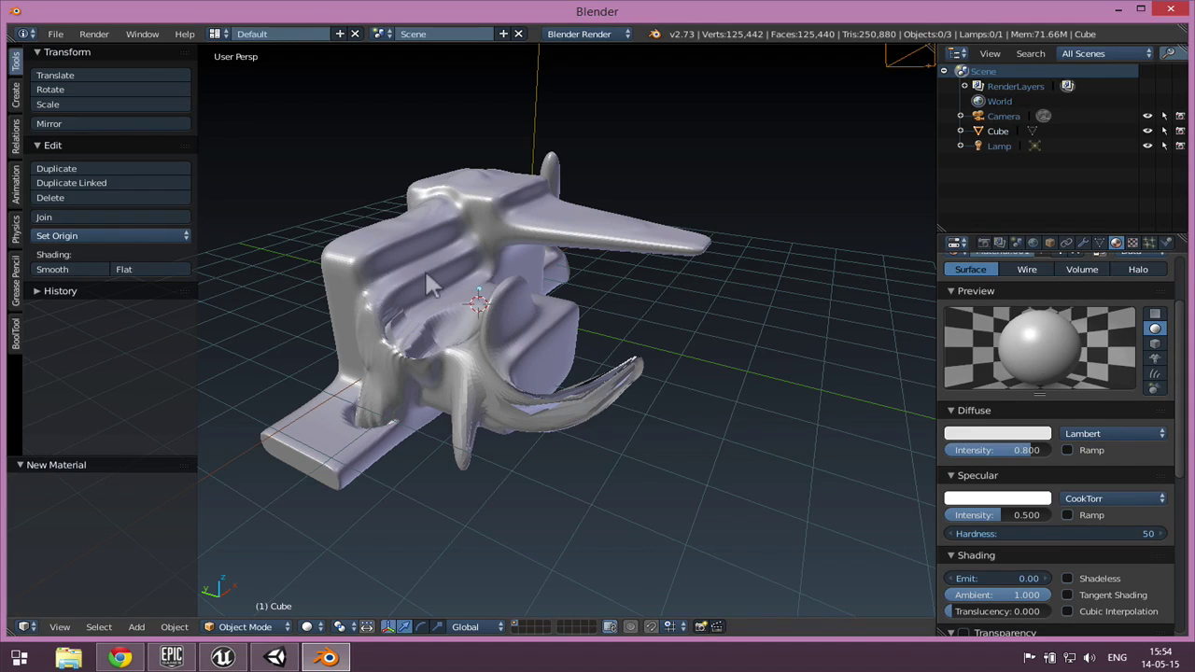
{"action": "scroll", "coordinate": [1171, 283], "scroll_direction": "up", "scroll_amount": 3}
Enlarge the material slot list, remove the existing material slot, and add an empty one
{"action": "left_click_drag", "start_coordinate": [1042, 308], "coordinate": [1045, 327]}
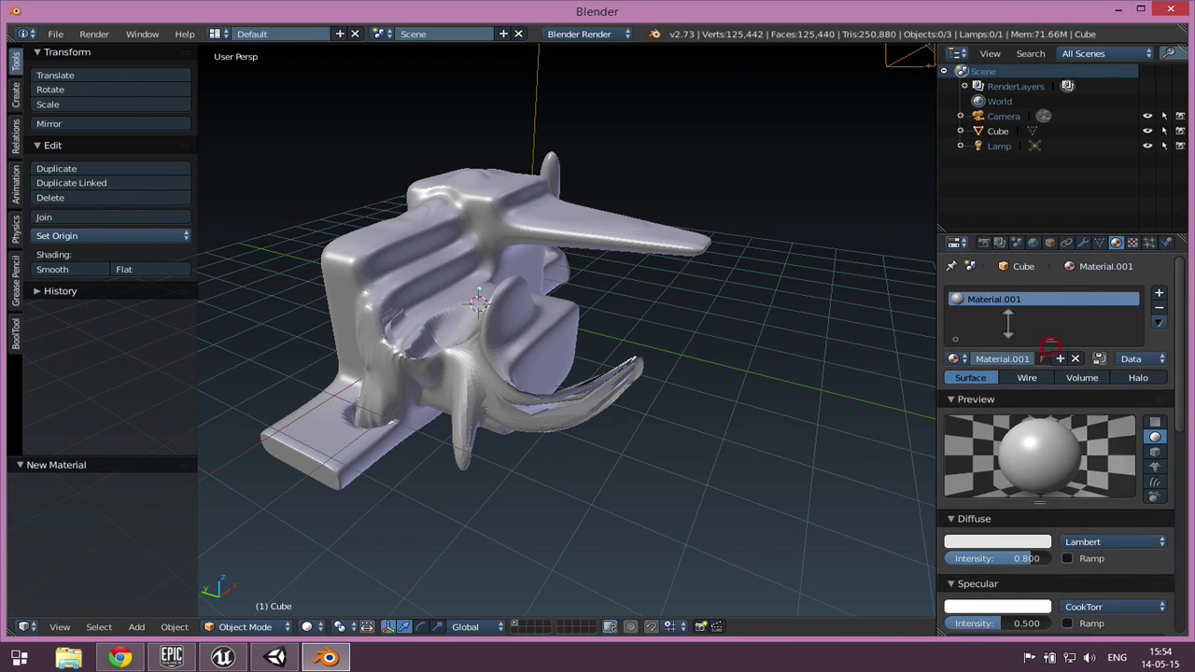
{"action": "left_click", "coordinate": [1157, 317]}
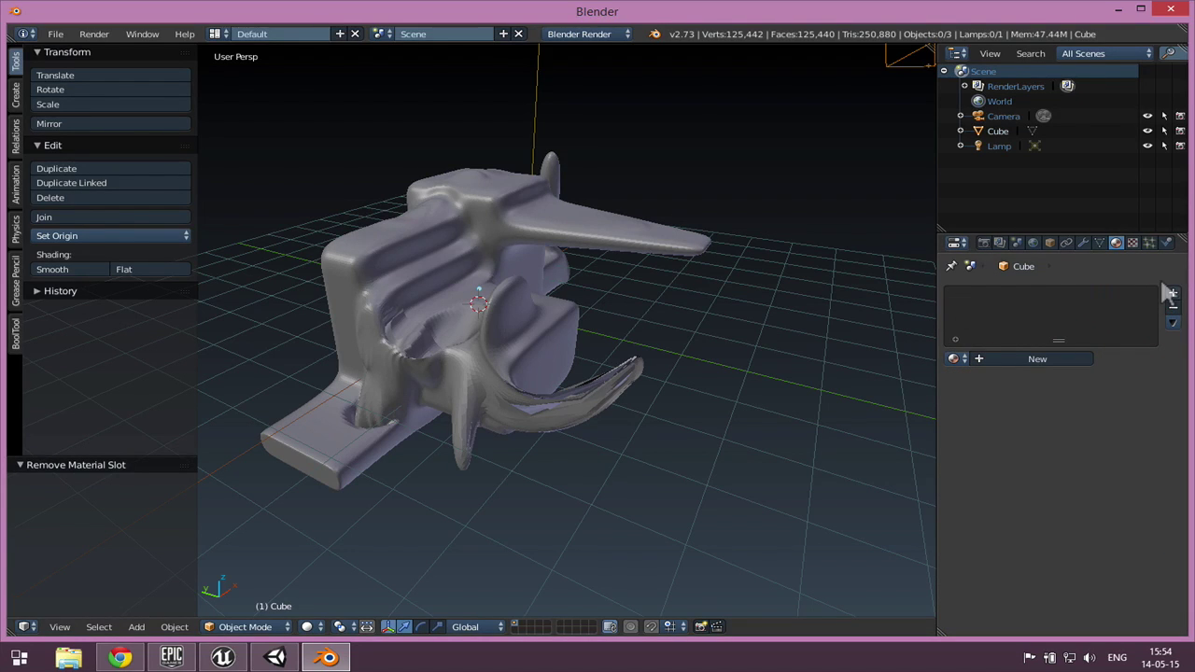
{"action": "left_click", "coordinate": [1172, 293]}
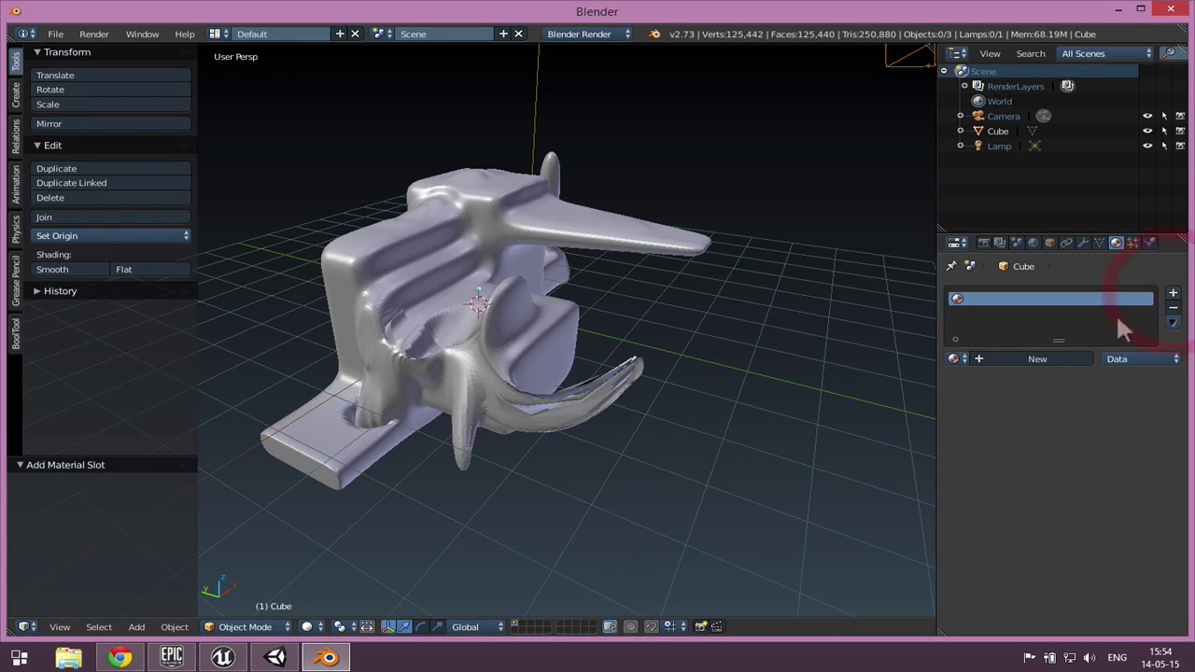
Create a new material in the empty slot and set its diffuse colour to bright green (R 0.003, G 0.800, B 0.005)
{"action": "left_click", "coordinate": [1024, 358]}
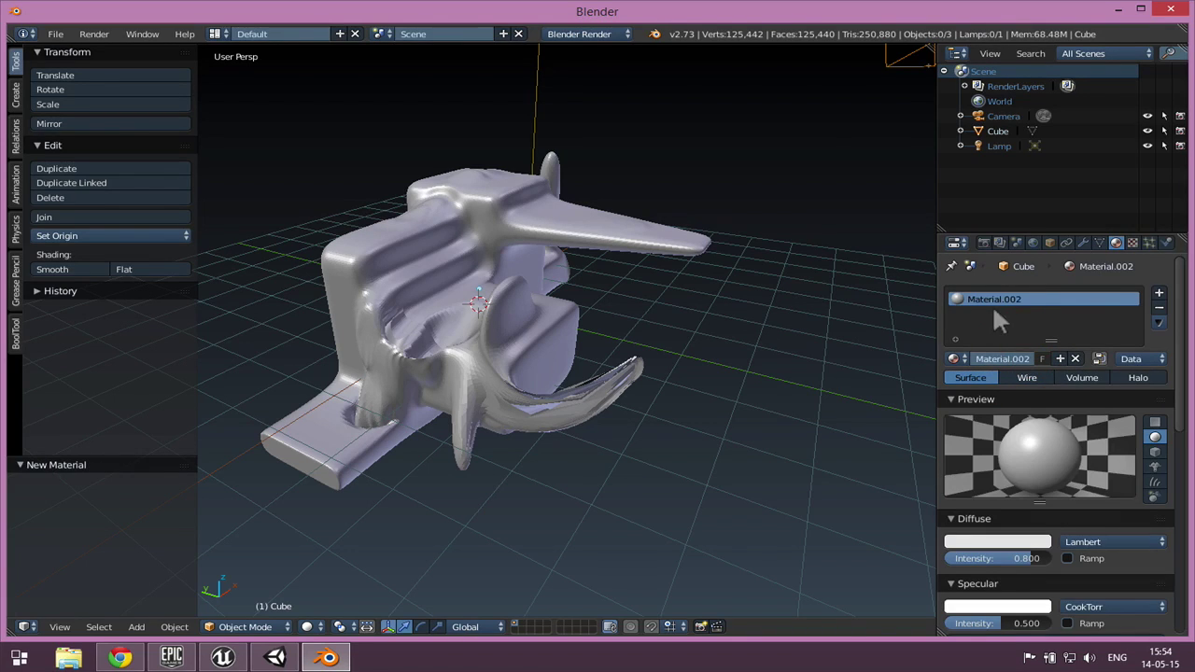
{"action": "left_click", "coordinate": [984, 542]}
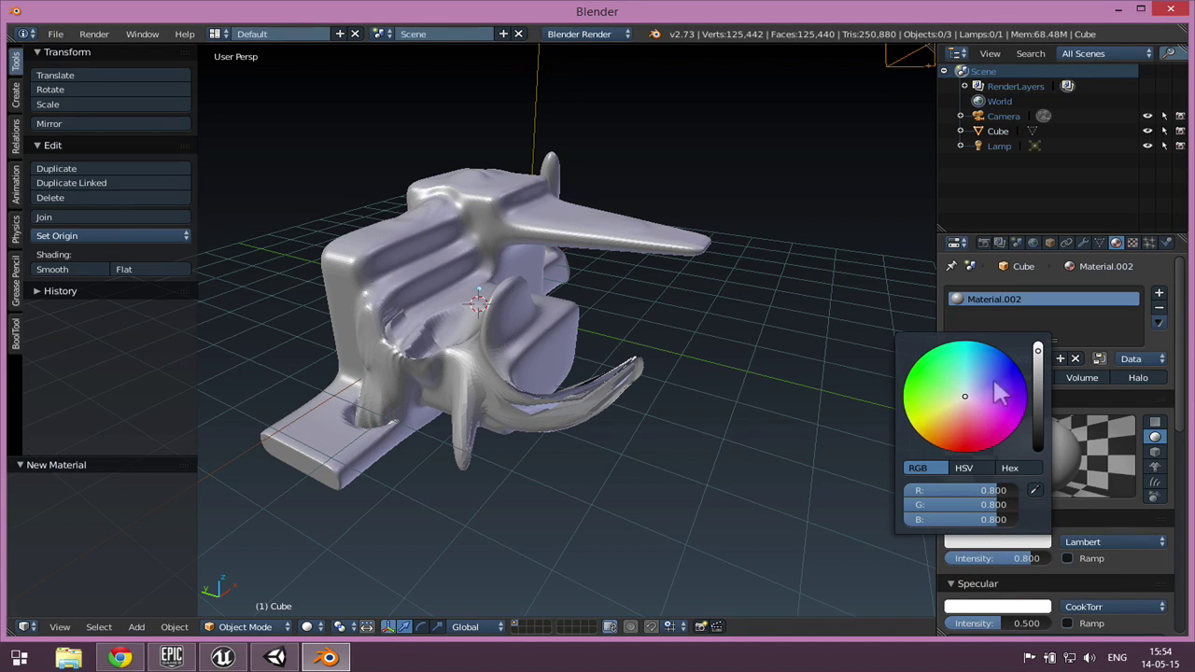
{"action": "left_click_drag", "start_coordinate": [954, 396], "coordinate": [913, 368]}
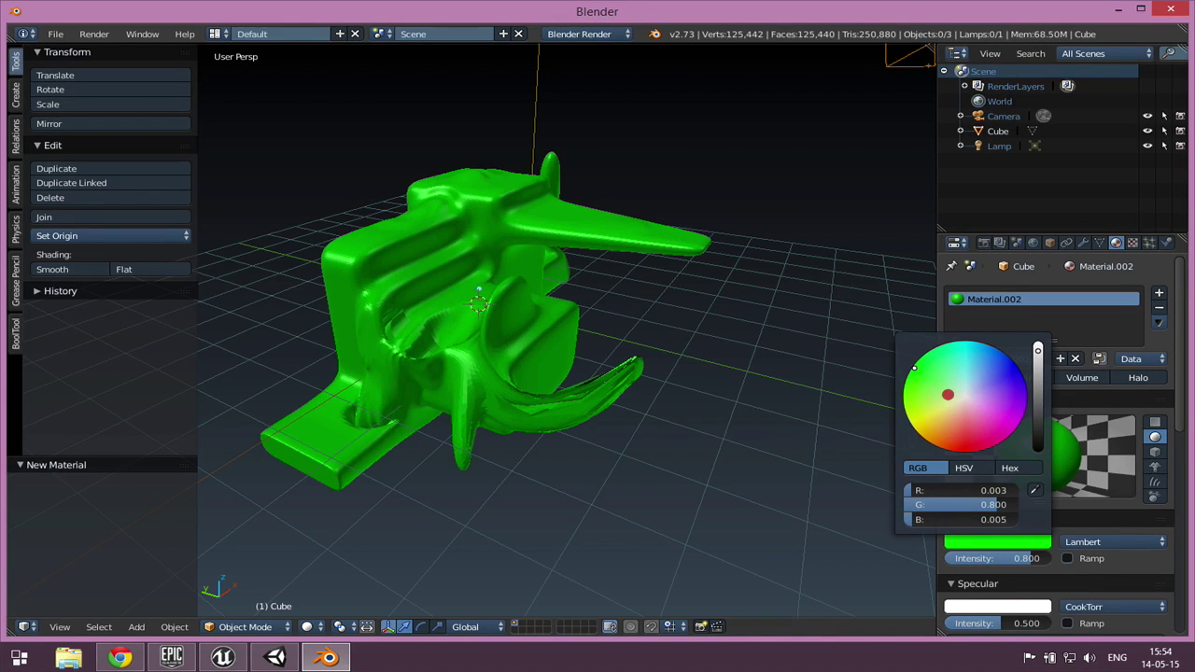
{"action": "scroll", "coordinate": [779, 424], "scroll_direction": "down", "scroll_amount": 3}
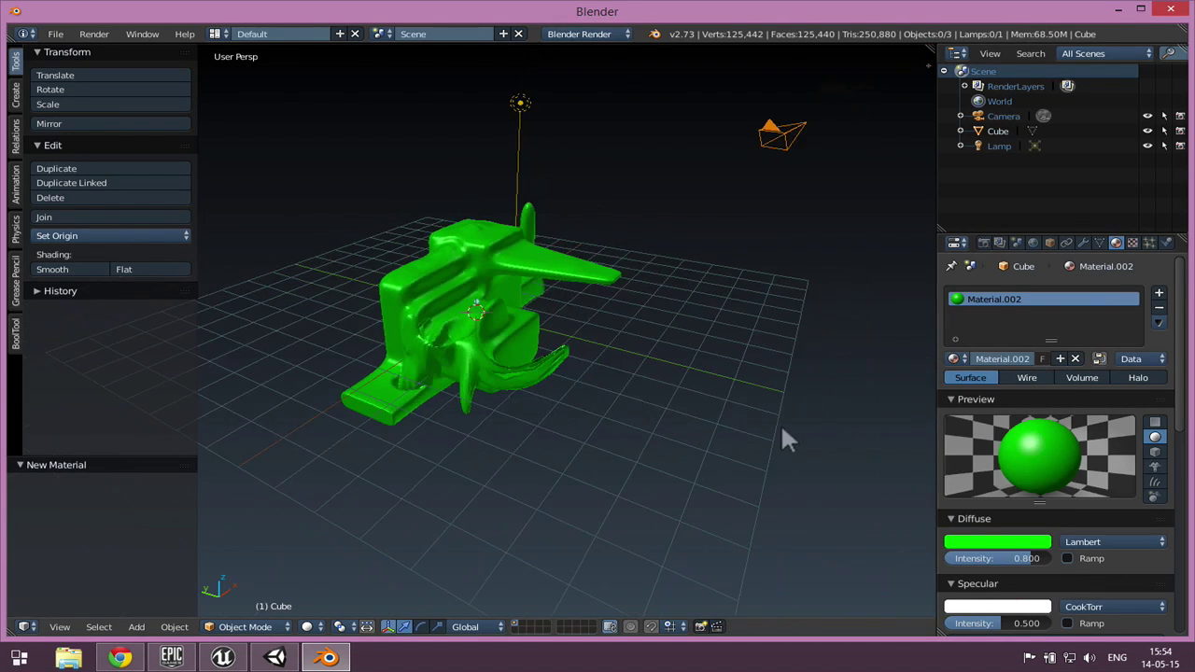
Set the material's specular colour to blue and its specular intensity to 0.000
{"action": "scroll", "coordinate": [999, 434], "scroll_direction": "down", "scroll_amount": 3}
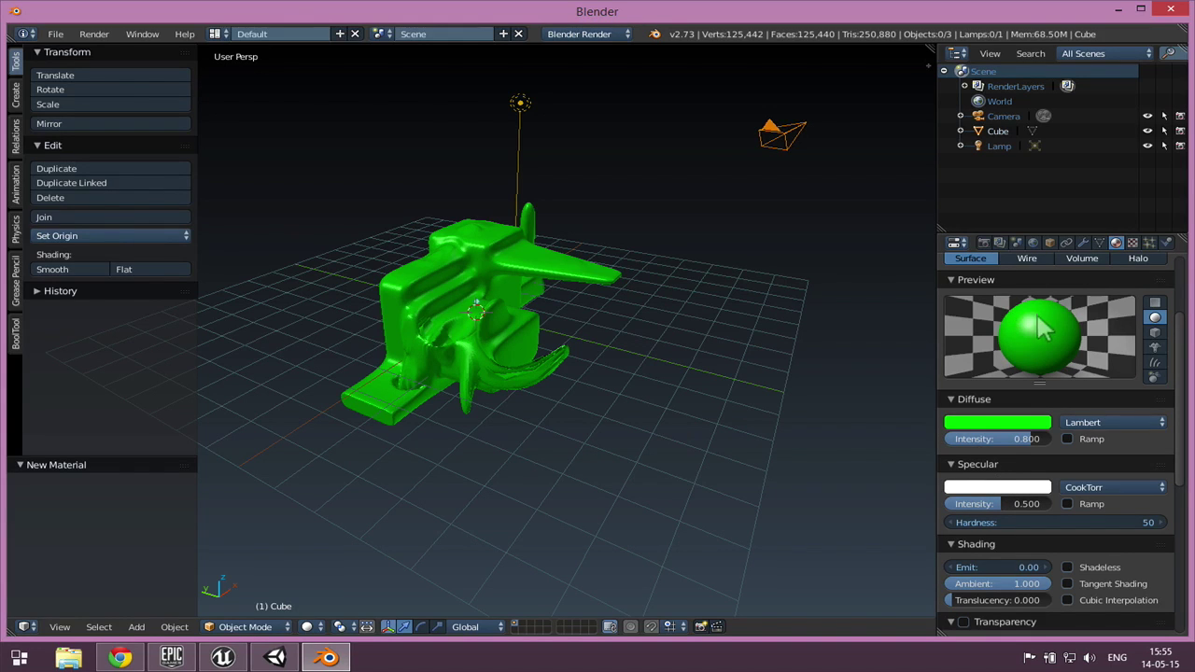
{"action": "left_click", "coordinate": [1006, 487]}
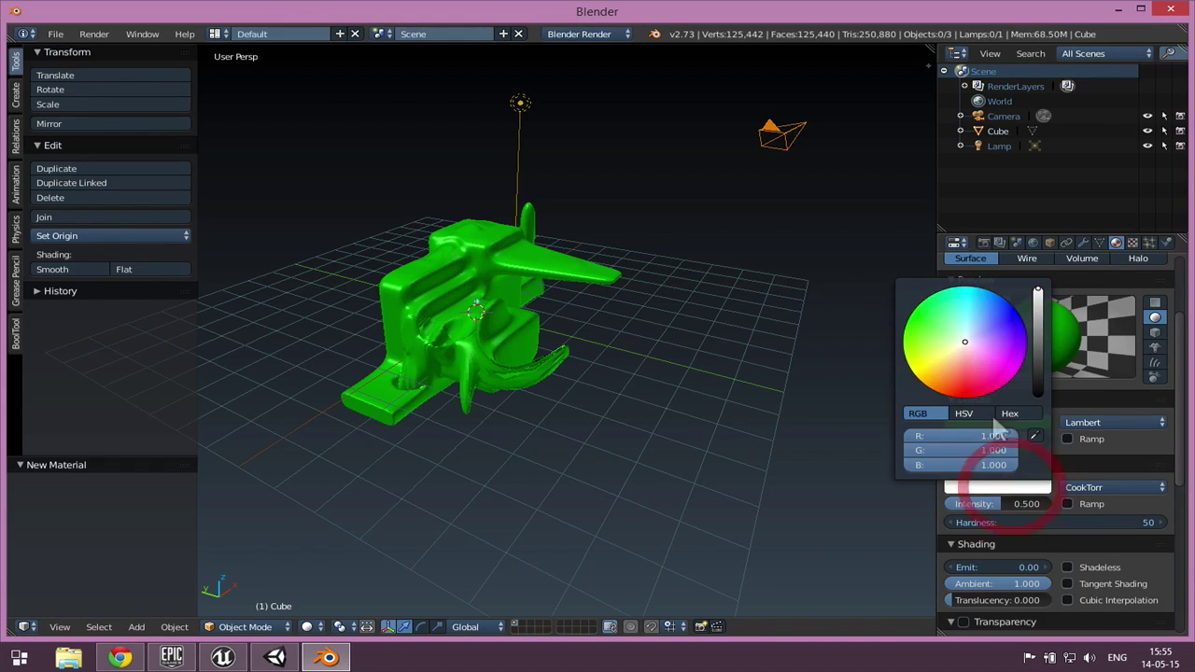
{"action": "left_click", "coordinate": [1008, 318]}
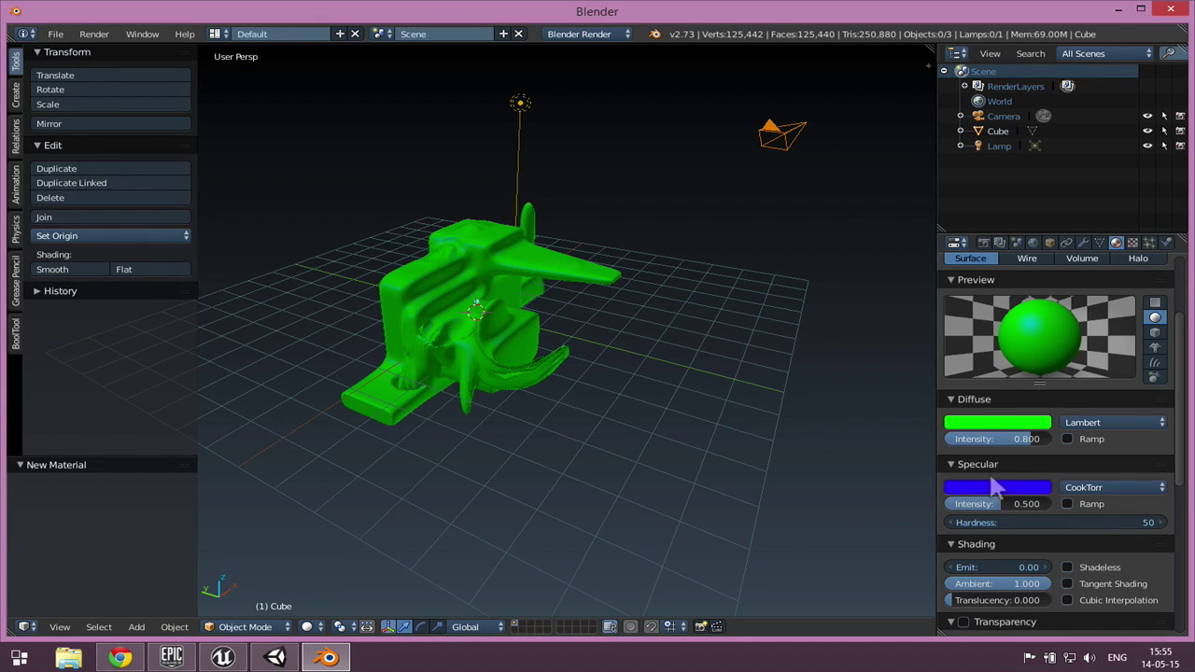
{"action": "scroll", "coordinate": [846, 464], "scroll_direction": "down", "scroll_amount": 2}
{"action": "scroll", "coordinate": [824, 429], "scroll_direction": "up", "scroll_amount": 2}
{"action": "left_click_drag", "start_coordinate": [997, 504], "coordinate": [1001, 503]}
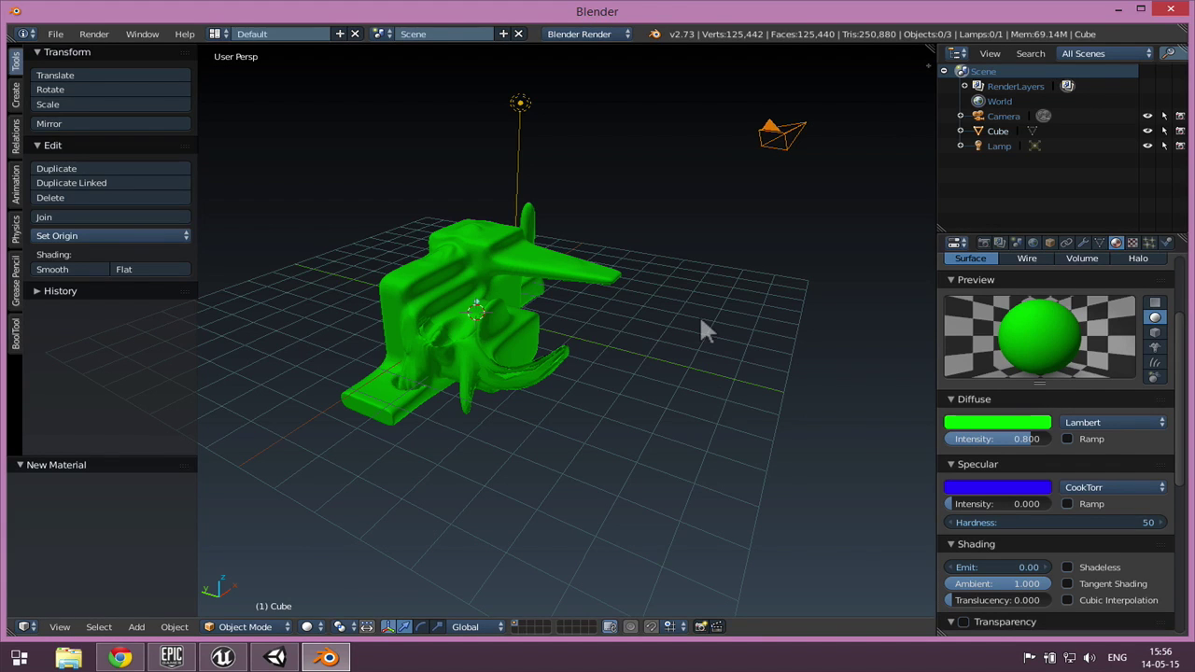
{"action": "scroll", "coordinate": [1079, 453], "scroll_direction": "down", "scroll_amount": 7}
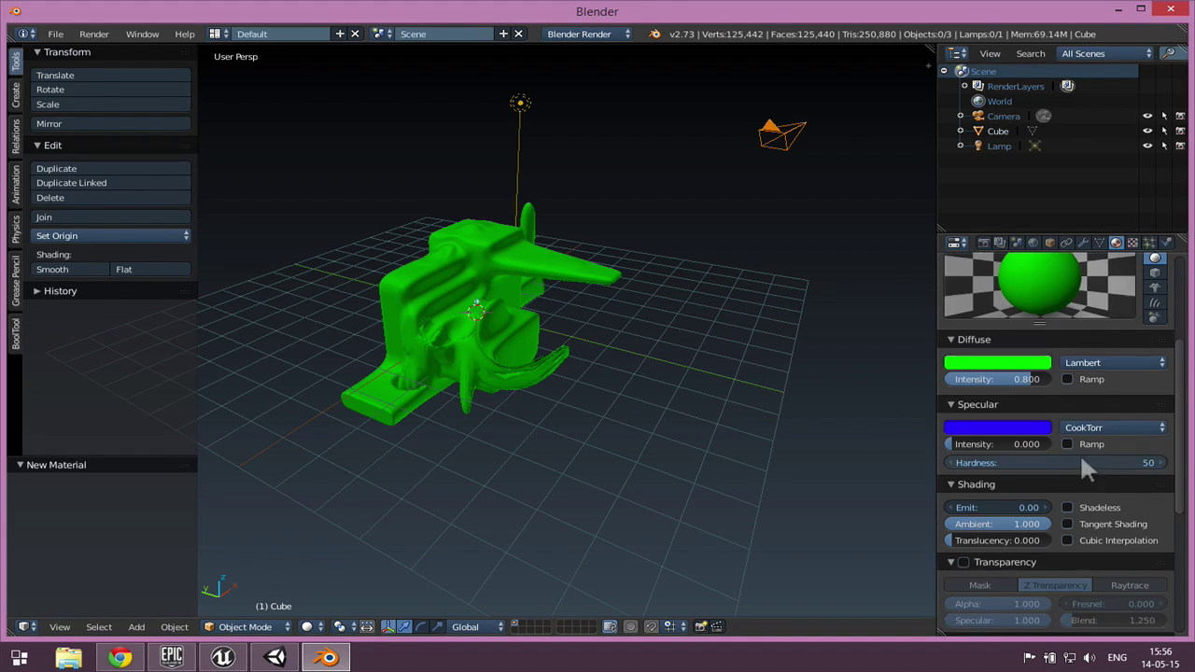
{"action": "scroll", "coordinate": [1097, 457], "scroll_direction": "down", "scroll_amount": 2}
{"action": "scroll", "coordinate": [1054, 523], "scroll_direction": "up", "scroll_amount": 10}
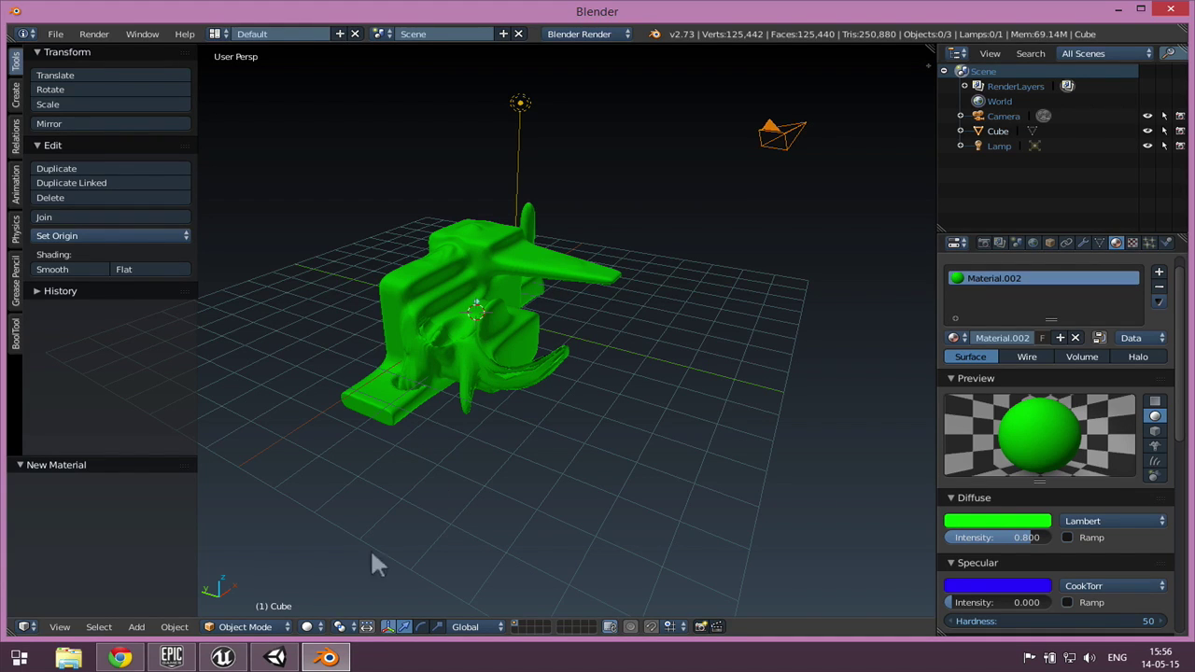
Add a new texture to the green material and choose Image or Movie as its type
{"action": "left_click", "coordinate": [1131, 242]}
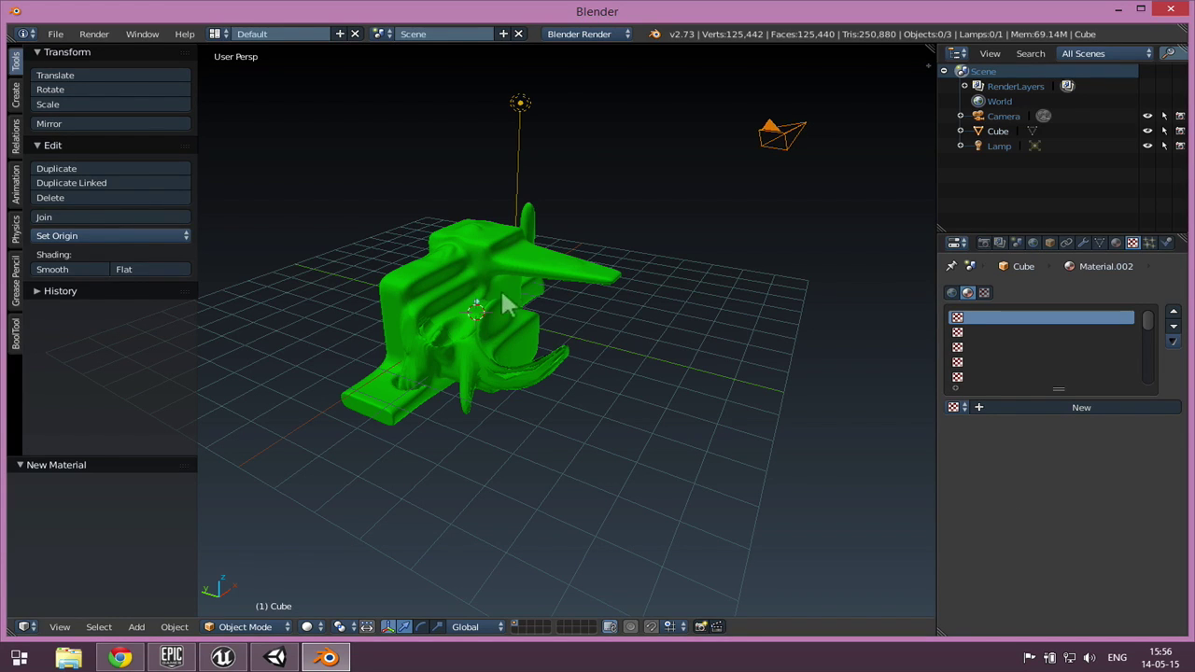
{"action": "left_click", "coordinate": [1116, 242]}
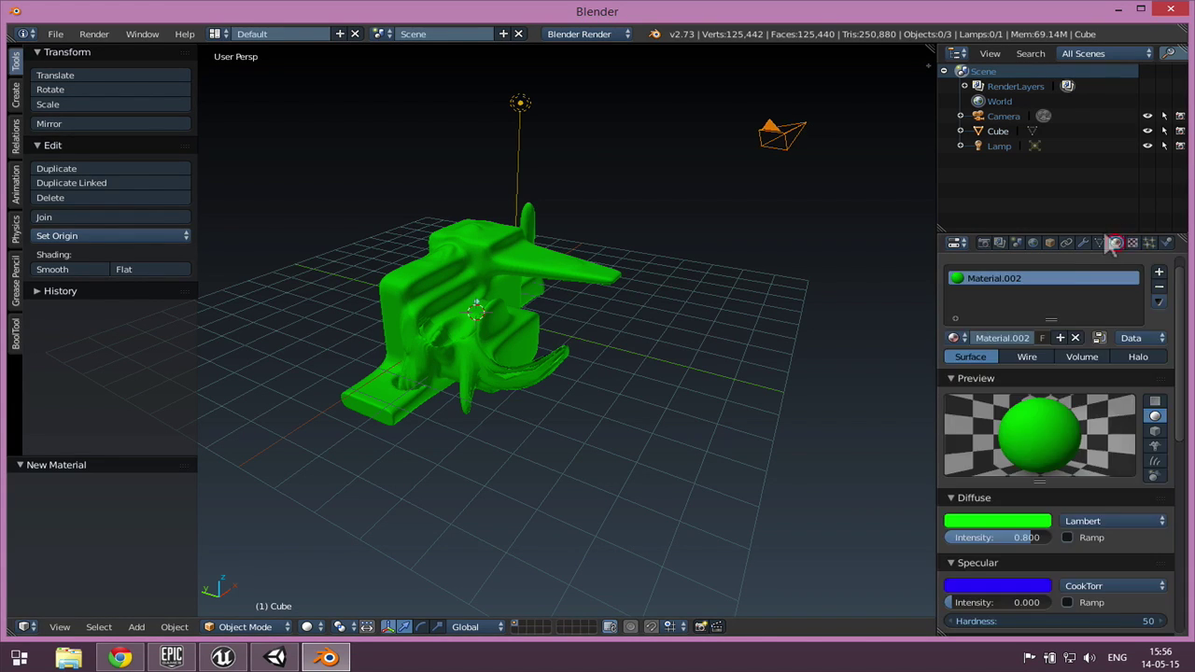
{"action": "left_click", "coordinate": [1132, 242]}
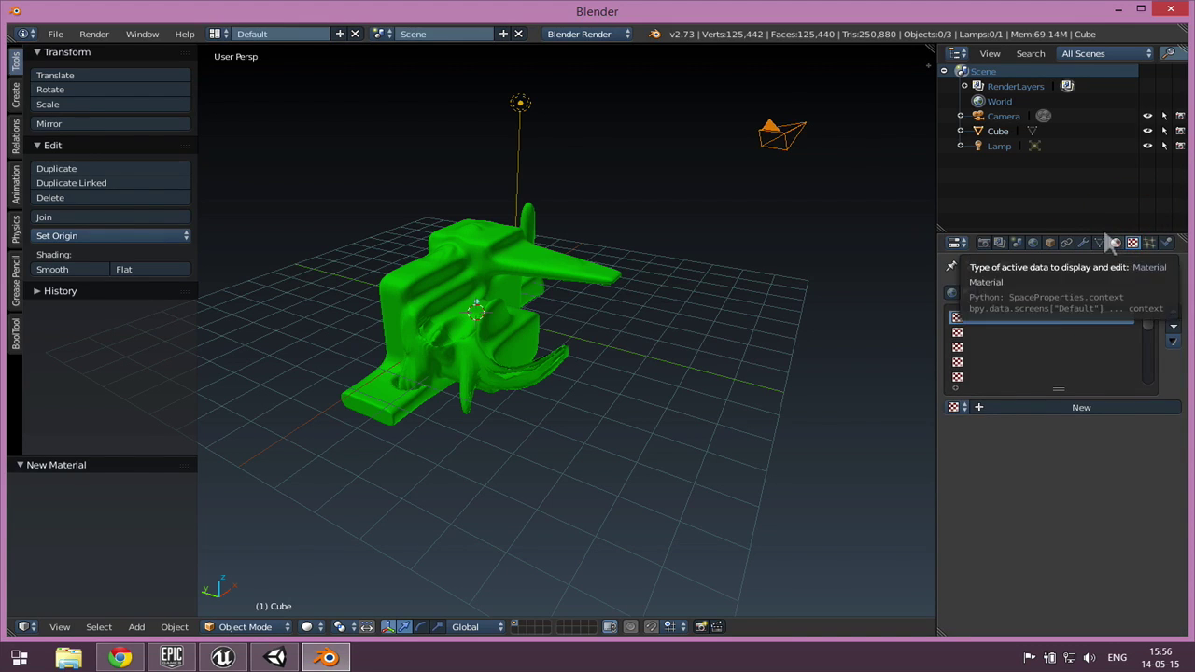
{"action": "left_click", "coordinate": [1116, 243]}
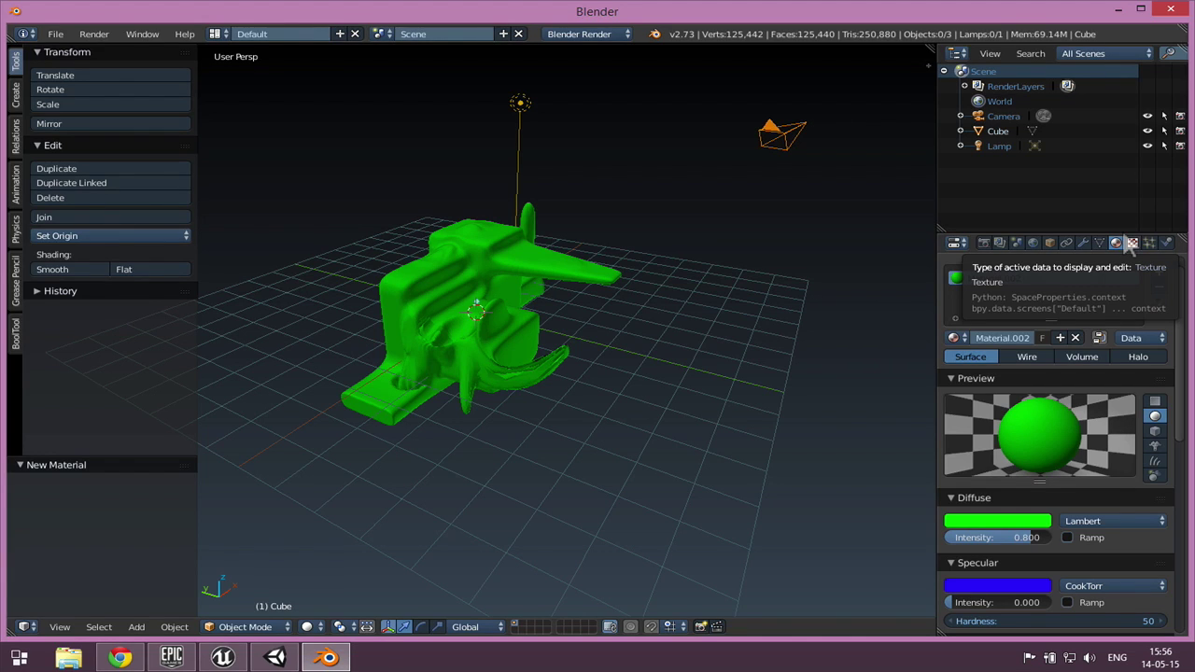
{"action": "left_click", "coordinate": [1130, 242]}
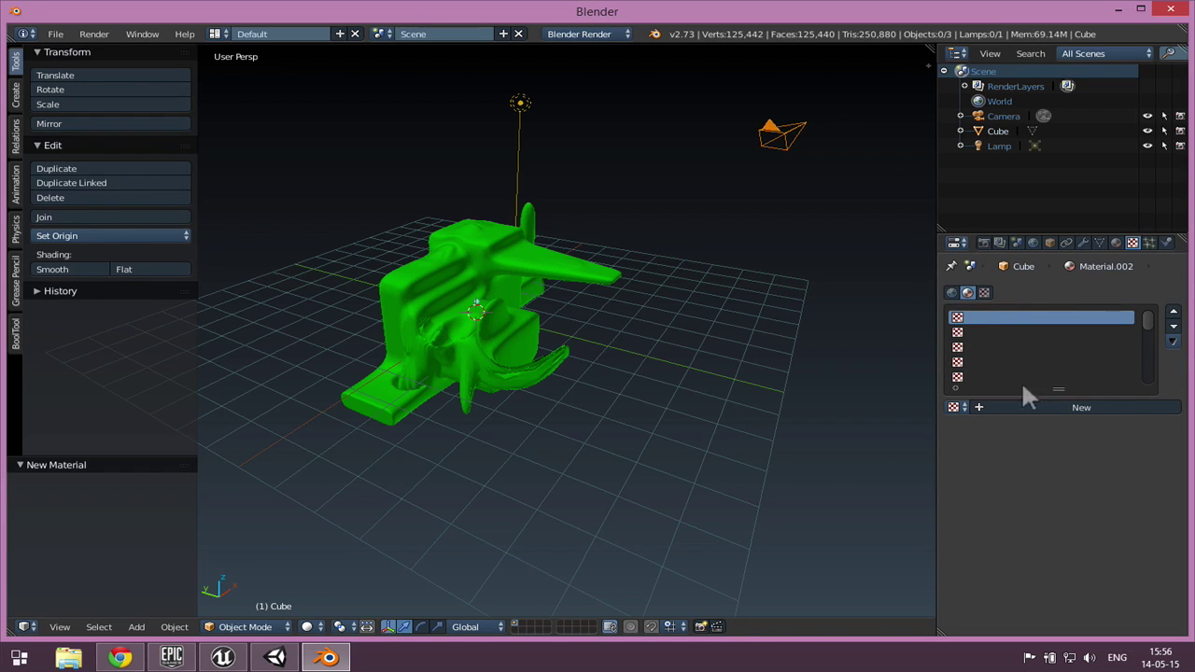
{"action": "left_click", "coordinate": [1046, 407]}
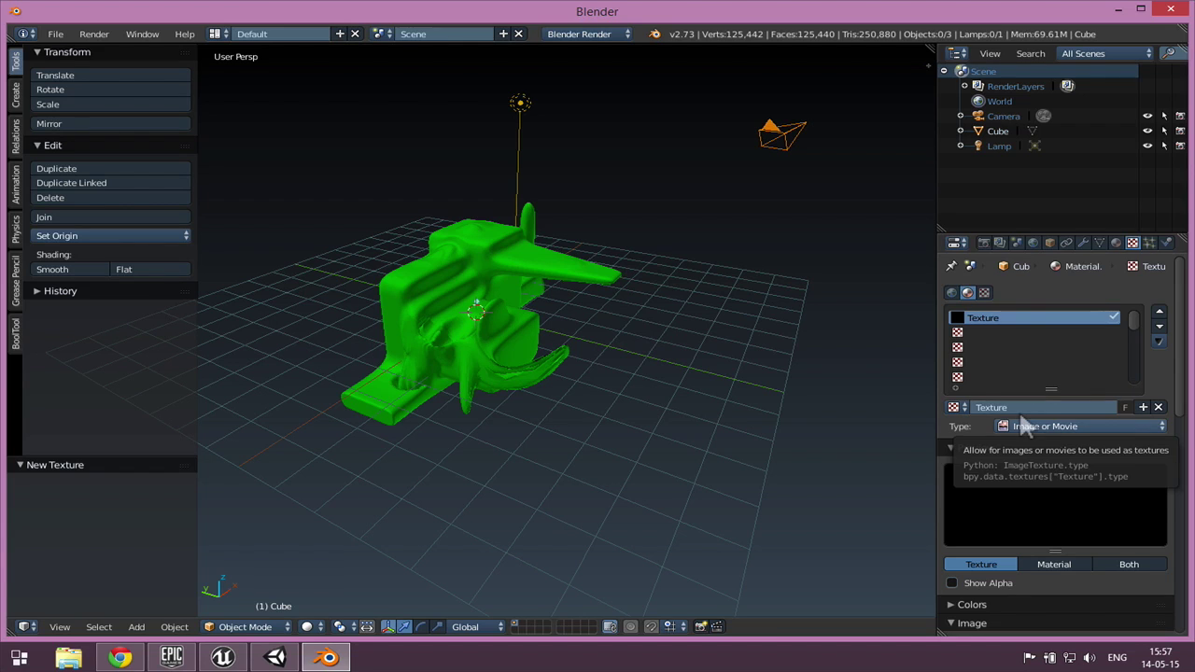
{"action": "scroll", "coordinate": [1024, 374], "scroll_direction": "down", "scroll_amount": 3}
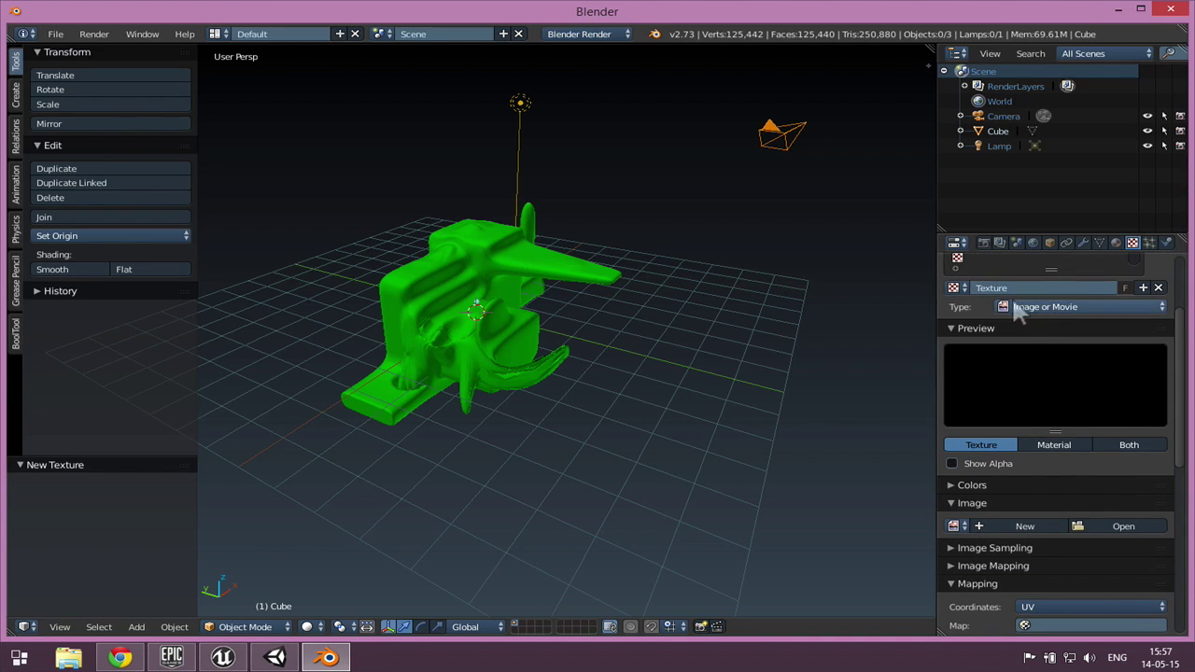
{"action": "left_click", "coordinate": [999, 306]}
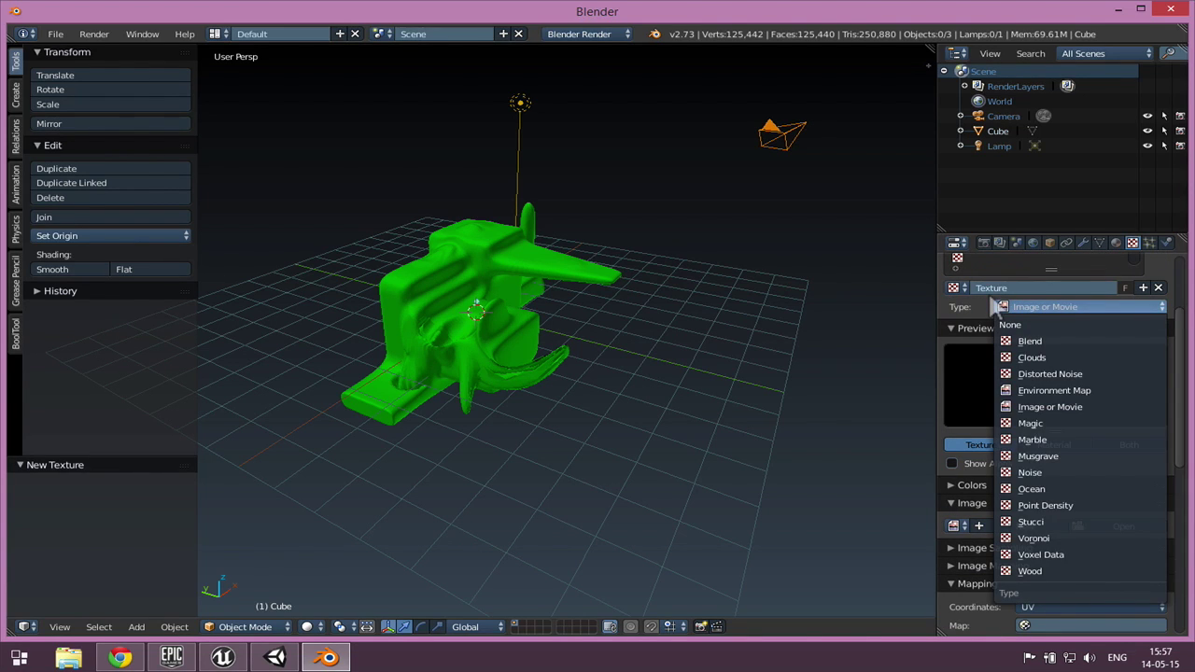
{"action": "left_click", "coordinate": [1050, 407]}
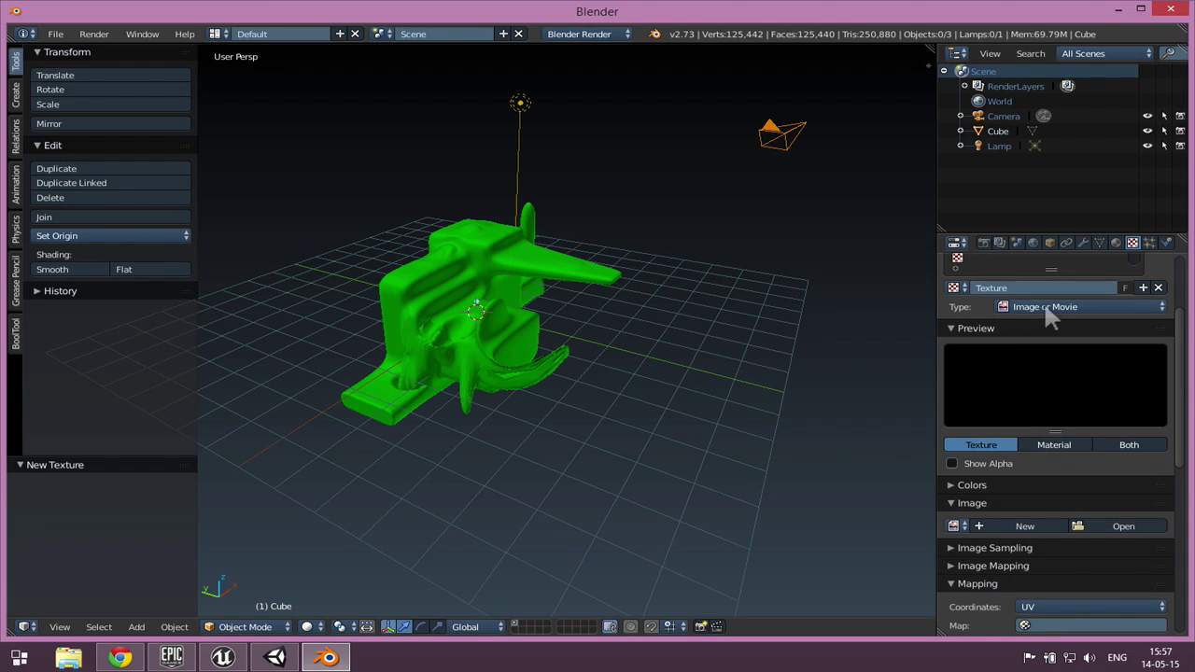
Load bricks_scratched_names_graffiti_201005018.JPG from the Downloads folder as the texture's image
{"action": "scroll", "coordinate": [1166, 421], "scroll_direction": "down", "scroll_amount": 5}
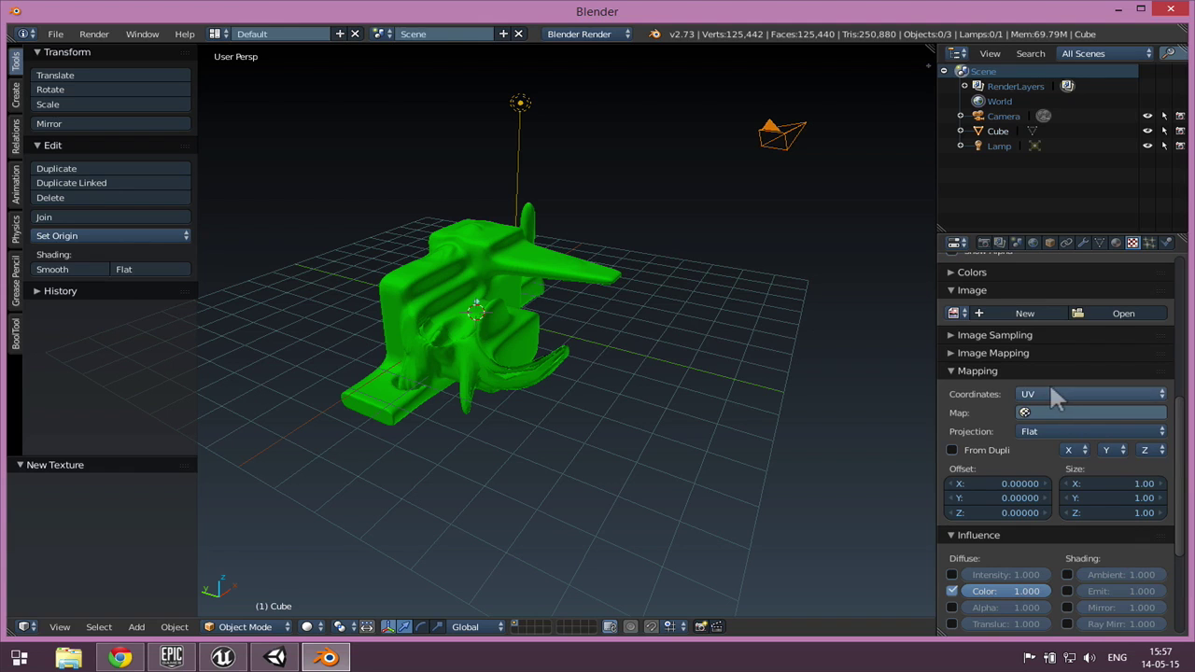
{"action": "left_click_drag", "start_coordinate": [1176, 419], "coordinate": [1154, 403]}
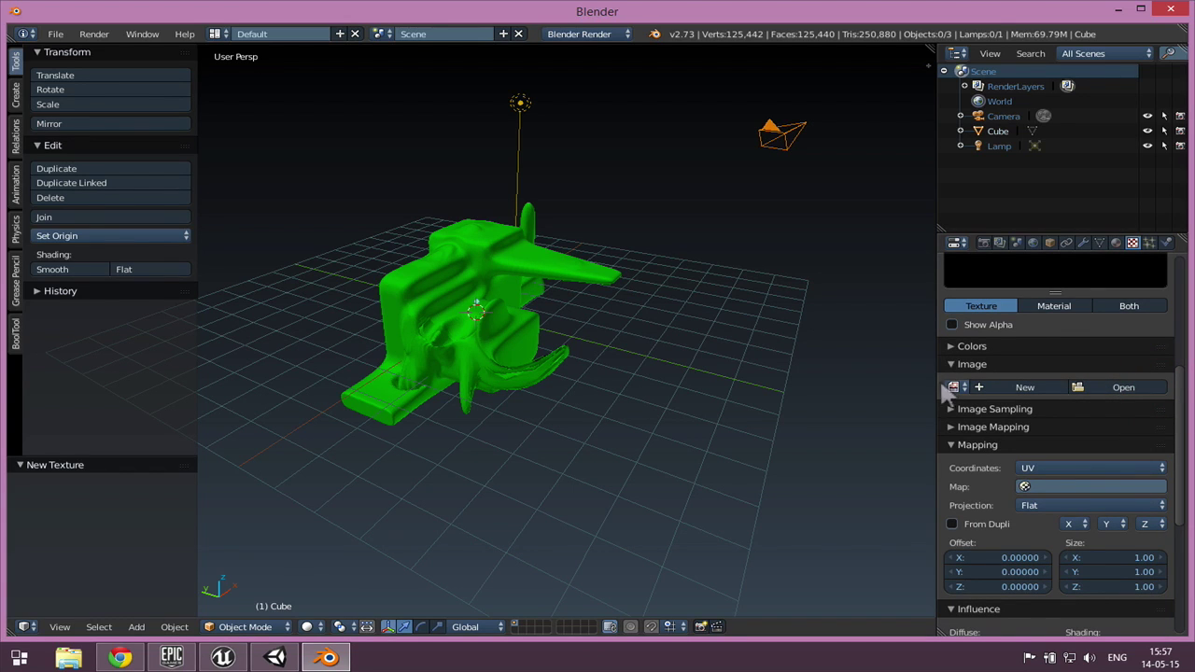
{"action": "left_click", "coordinate": [1123, 388]}
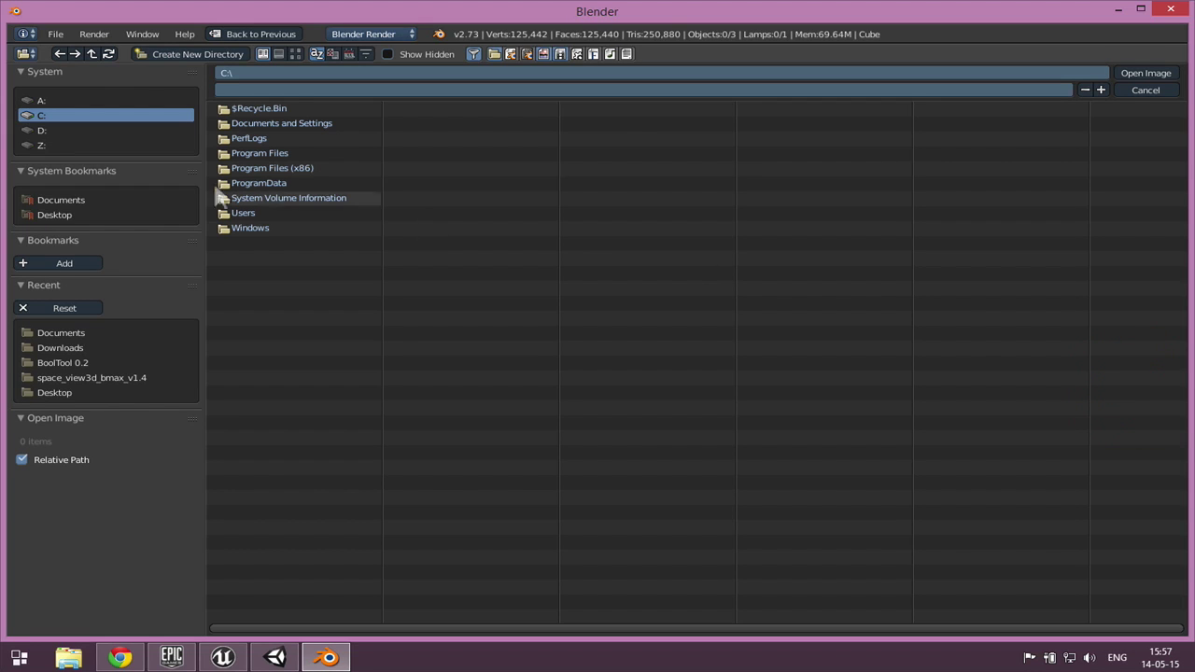
{"action": "left_click", "coordinate": [58, 348]}
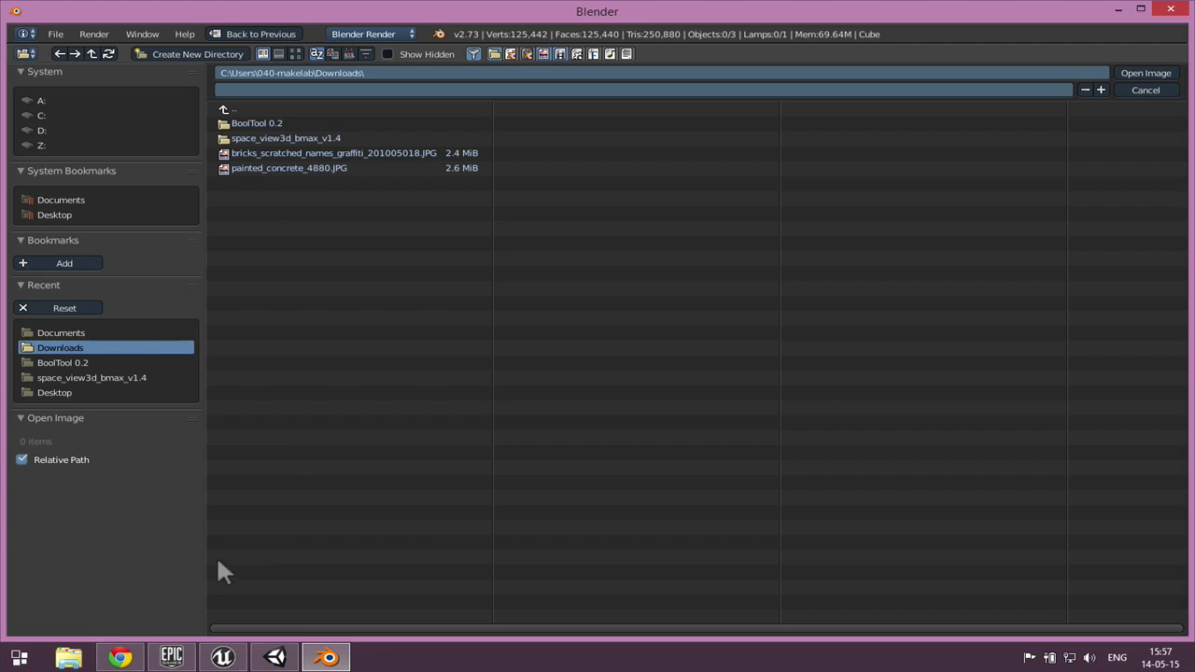
{"action": "left_click", "coordinate": [119, 658]}
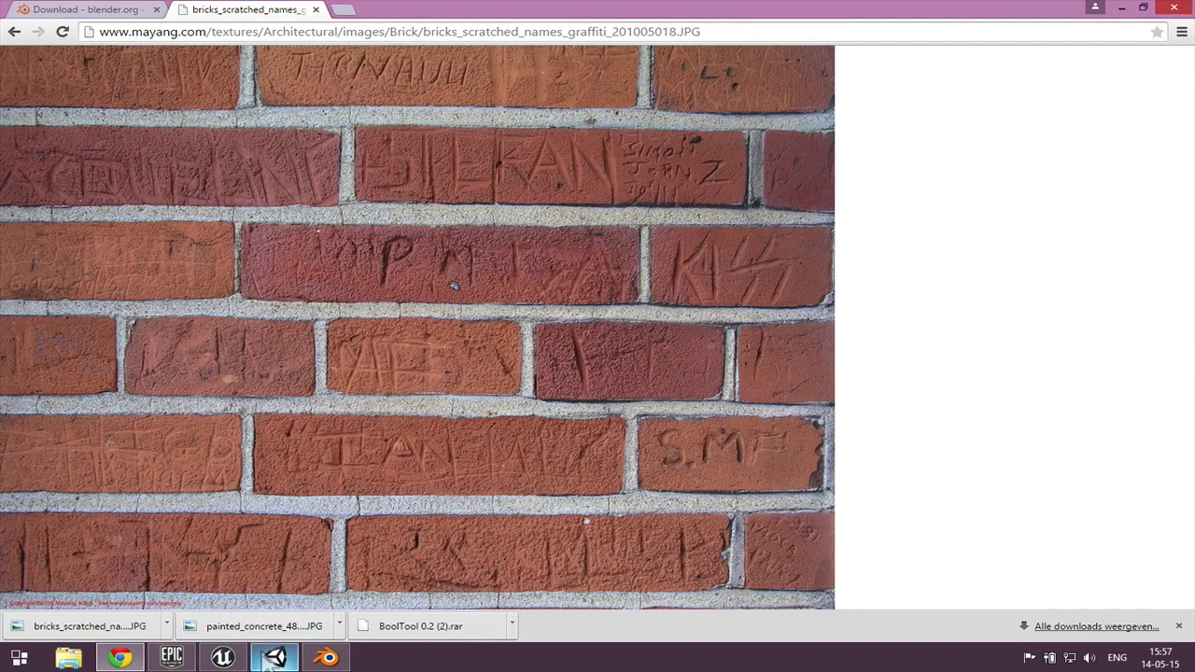
{"action": "mouse_move", "coordinate": [274, 659]}
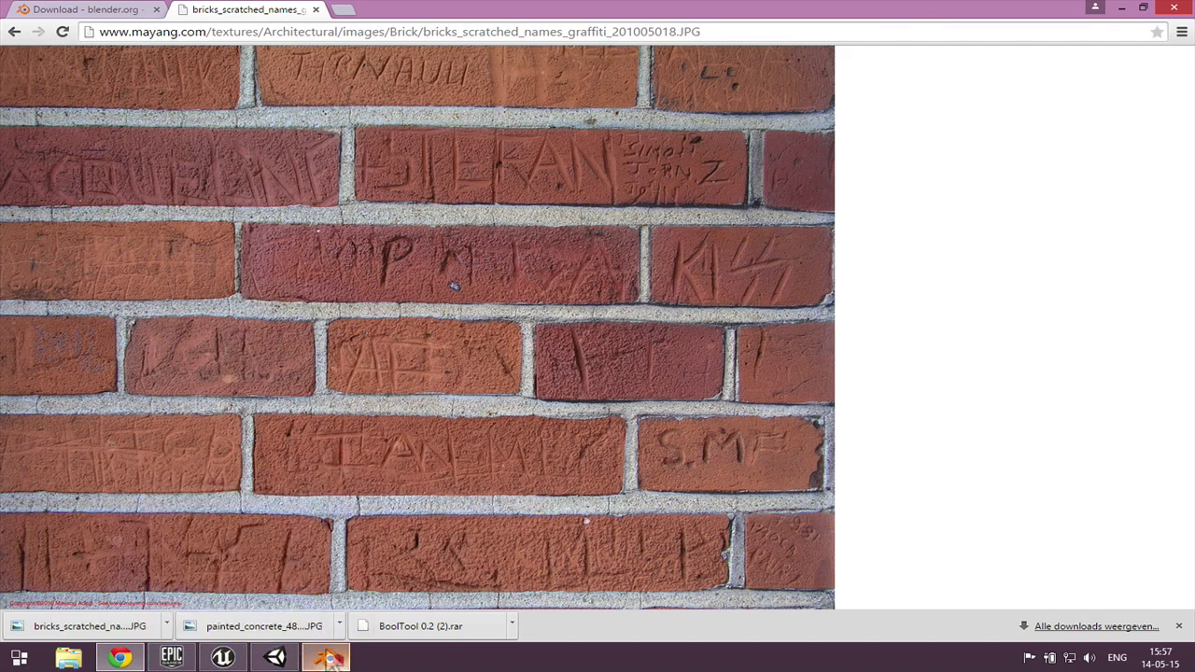
{"action": "left_click", "coordinate": [326, 657]}
{"action": "double_click", "coordinate": [290, 152]}
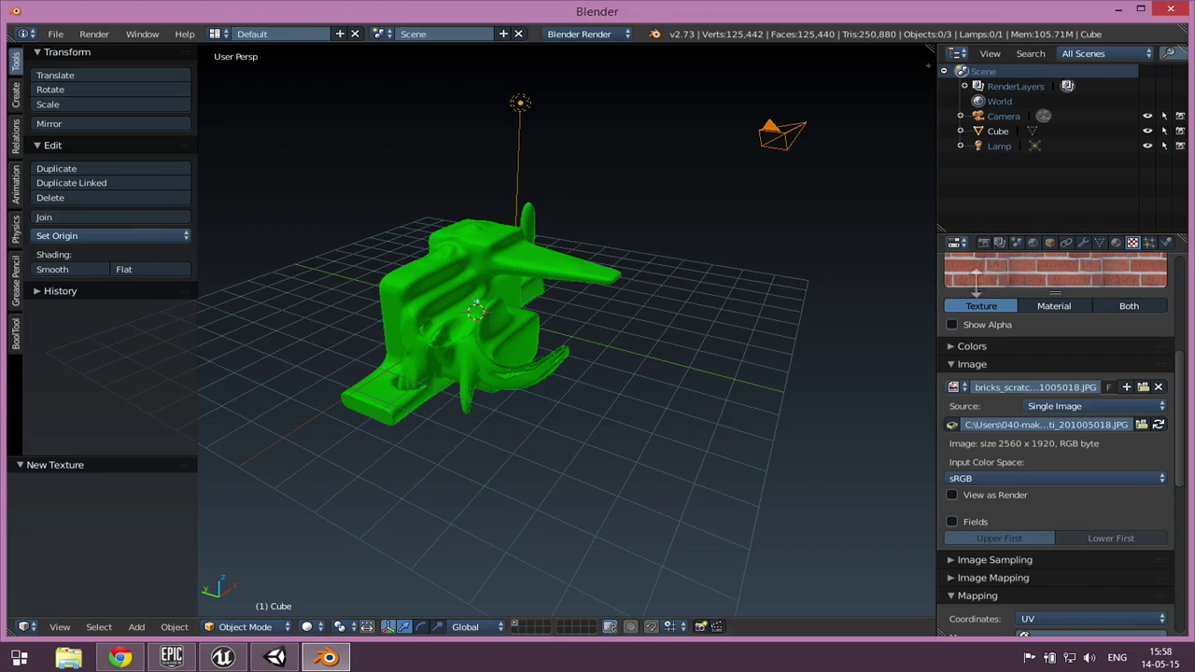
Check the brick image in both the texture preview and the material preview
{"action": "scroll", "coordinate": [1174, 279], "scroll_direction": "up", "scroll_amount": 7}
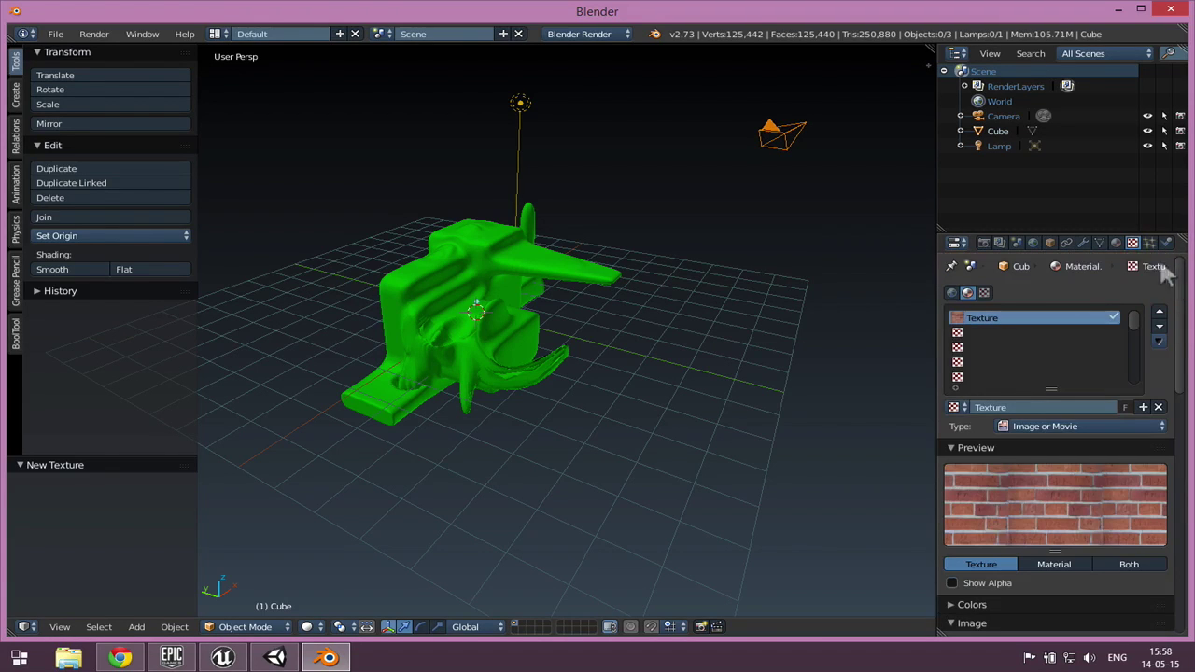
{"action": "left_click", "coordinate": [1115, 243]}
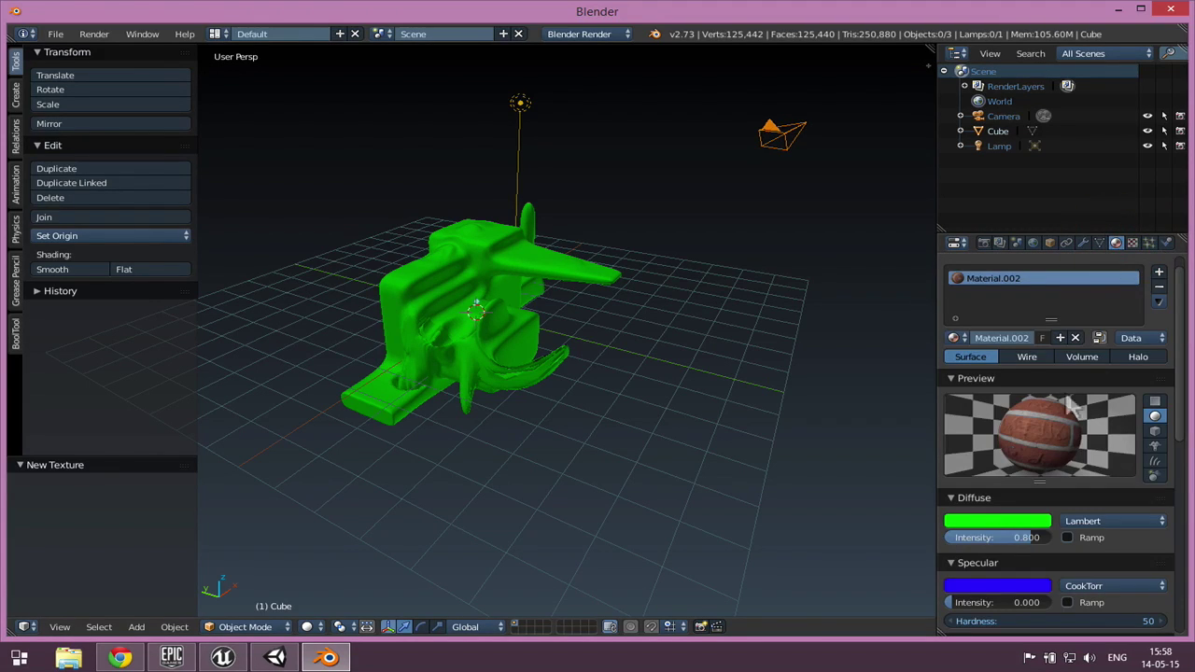
{"action": "scroll", "coordinate": [1057, 448], "scroll_direction": "up", "scroll_amount": 1}
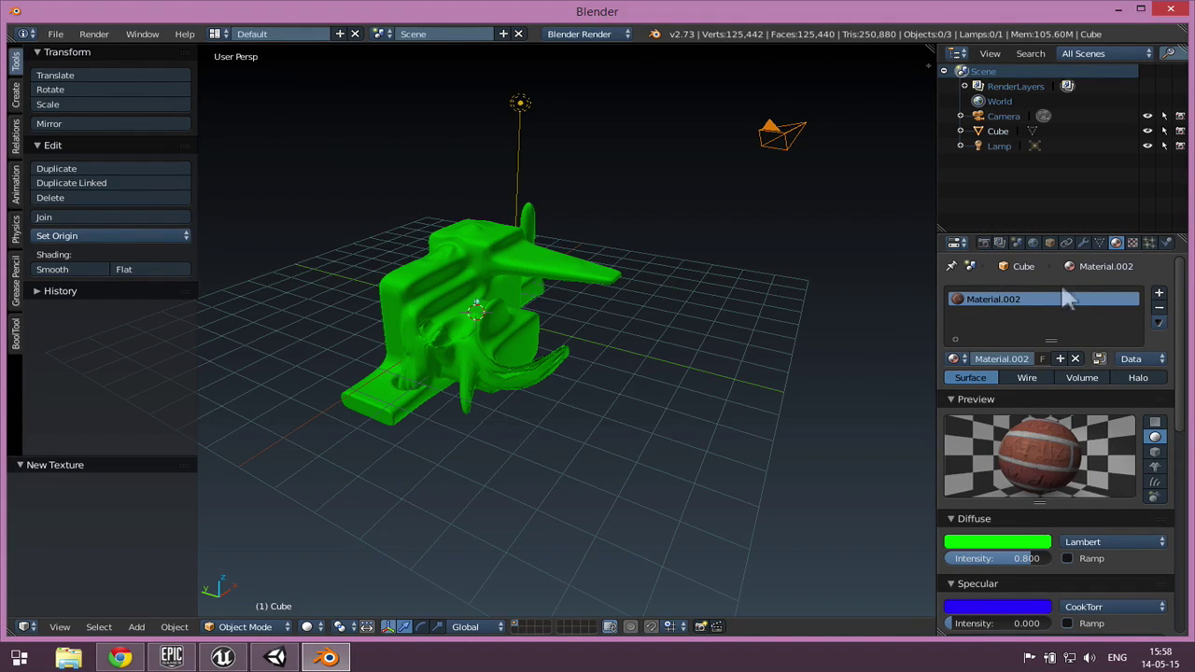
{"action": "left_click", "coordinate": [1131, 241]}
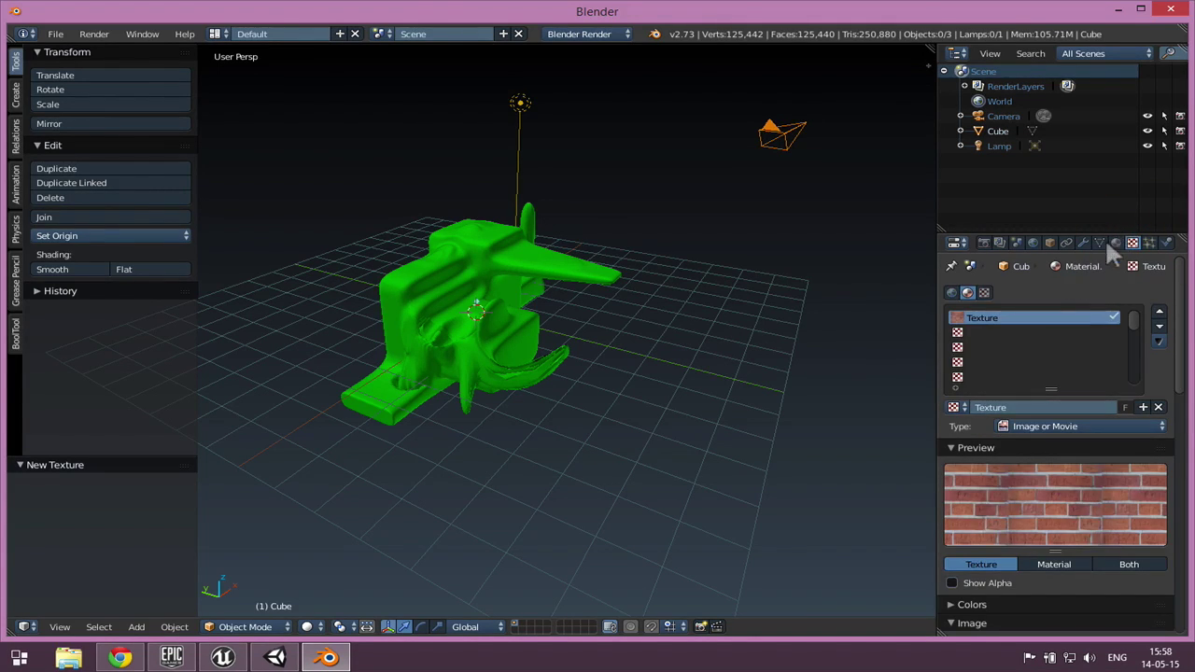
{"action": "left_click", "coordinate": [1116, 242]}
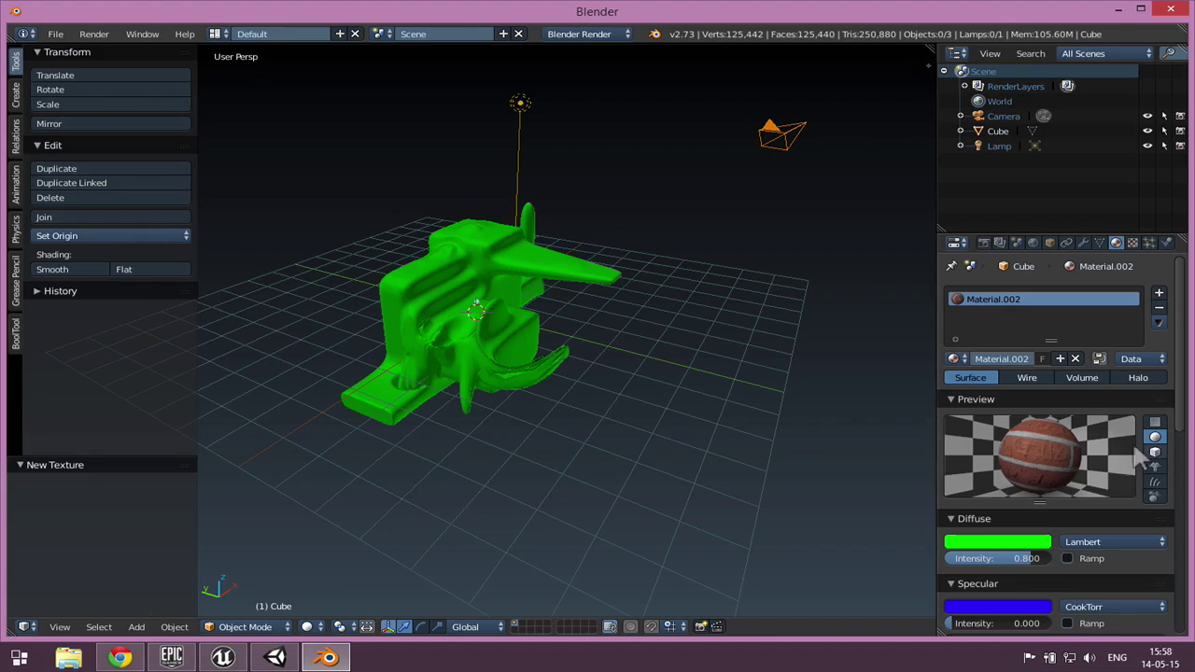
Compare the brick material on the cube and sphere preview shapes, finishing with the monkey shape
{"action": "left_click", "coordinate": [1155, 451]}
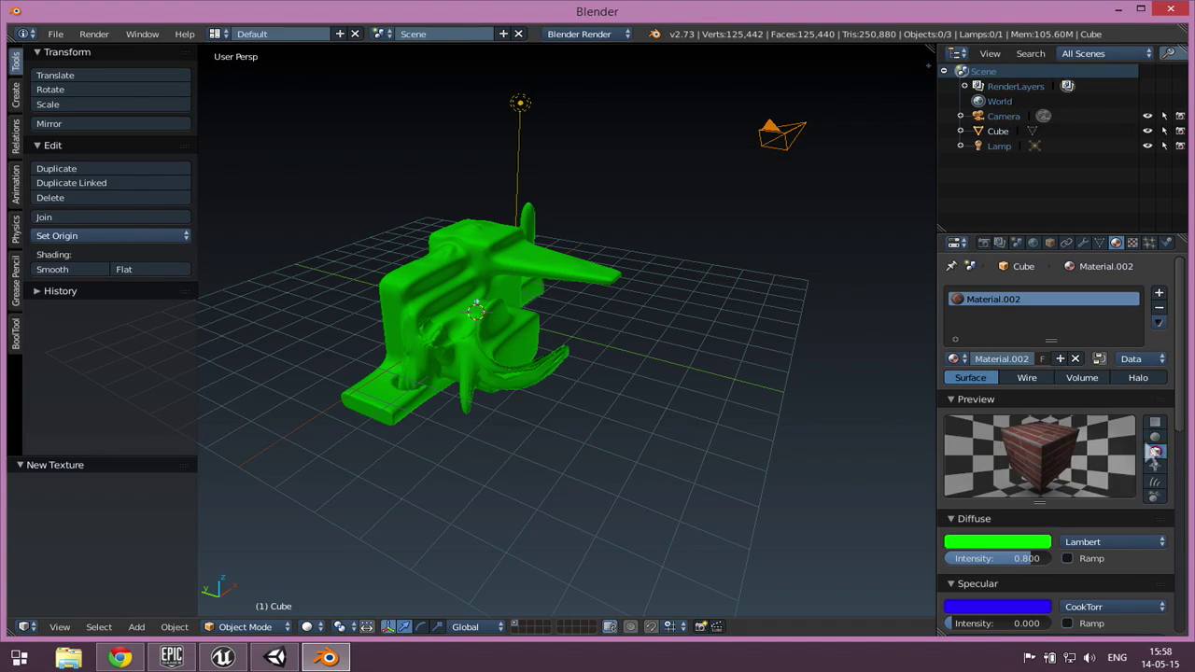
{"action": "left_click", "coordinate": [1154, 436]}
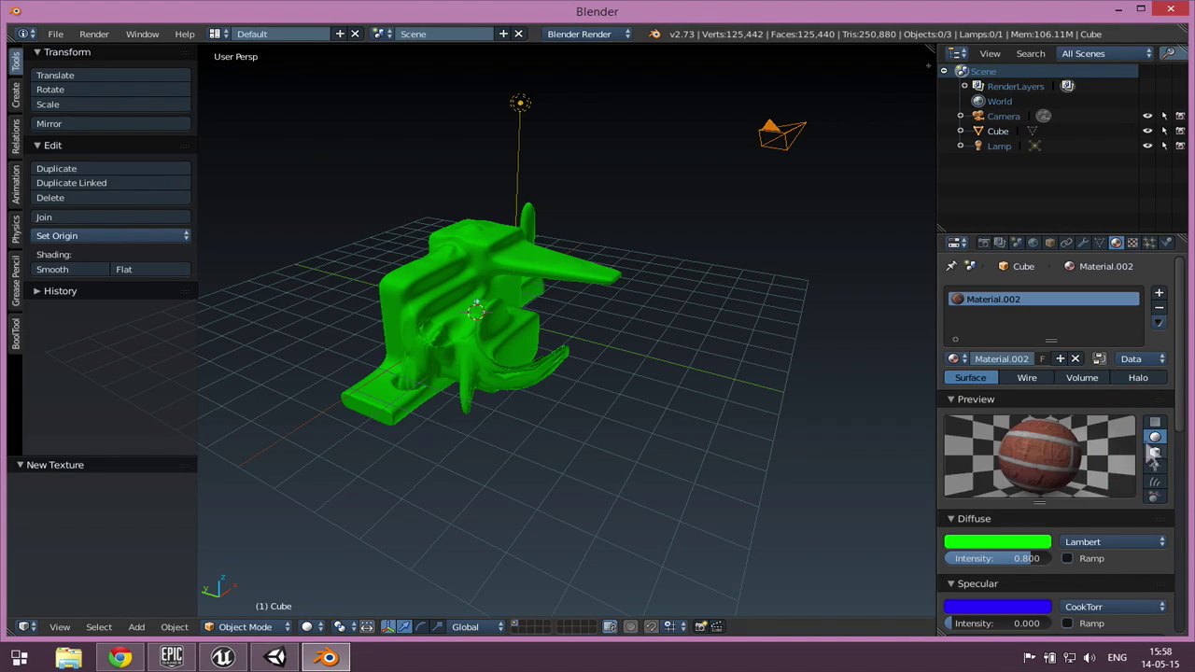
{"action": "left_click", "coordinate": [1155, 452]}
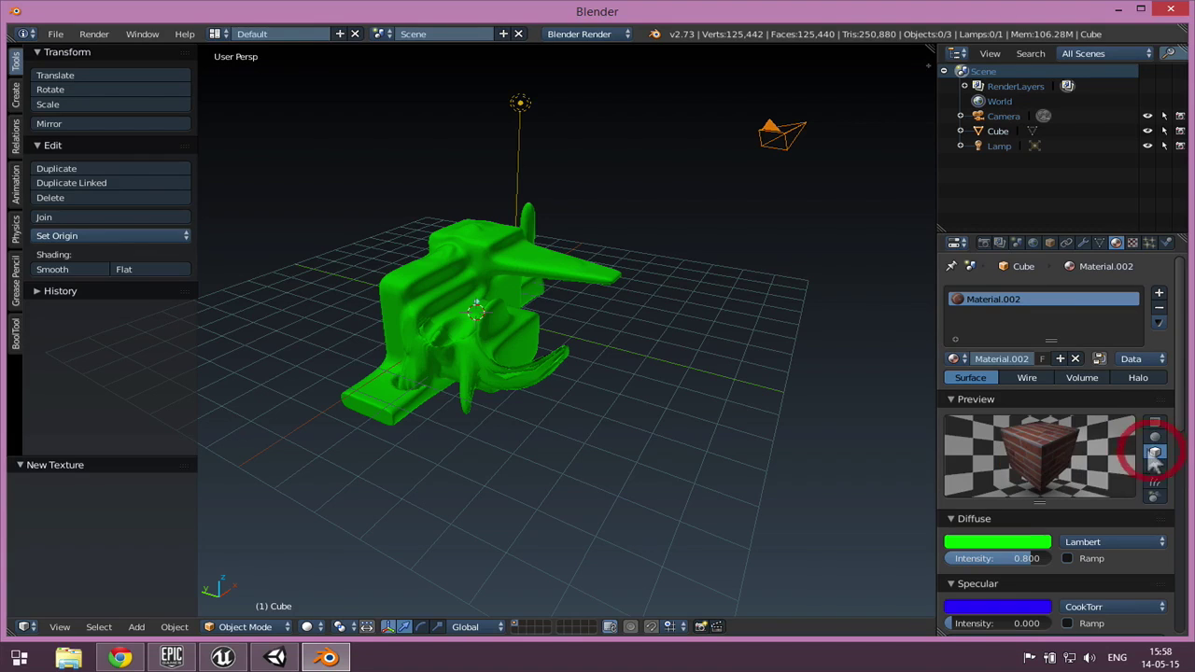
{"action": "left_click", "coordinate": [1155, 467]}
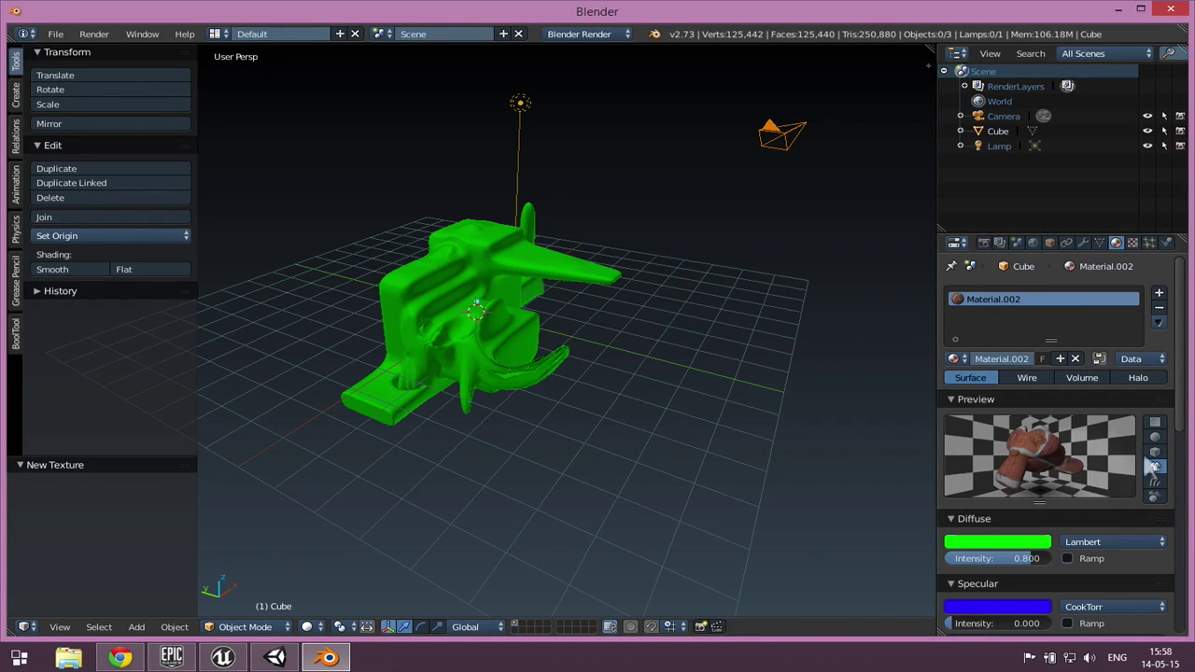
Preview the brick material on the cube shape, finishing with the sphere shape
{"action": "left_click", "coordinate": [1155, 452]}
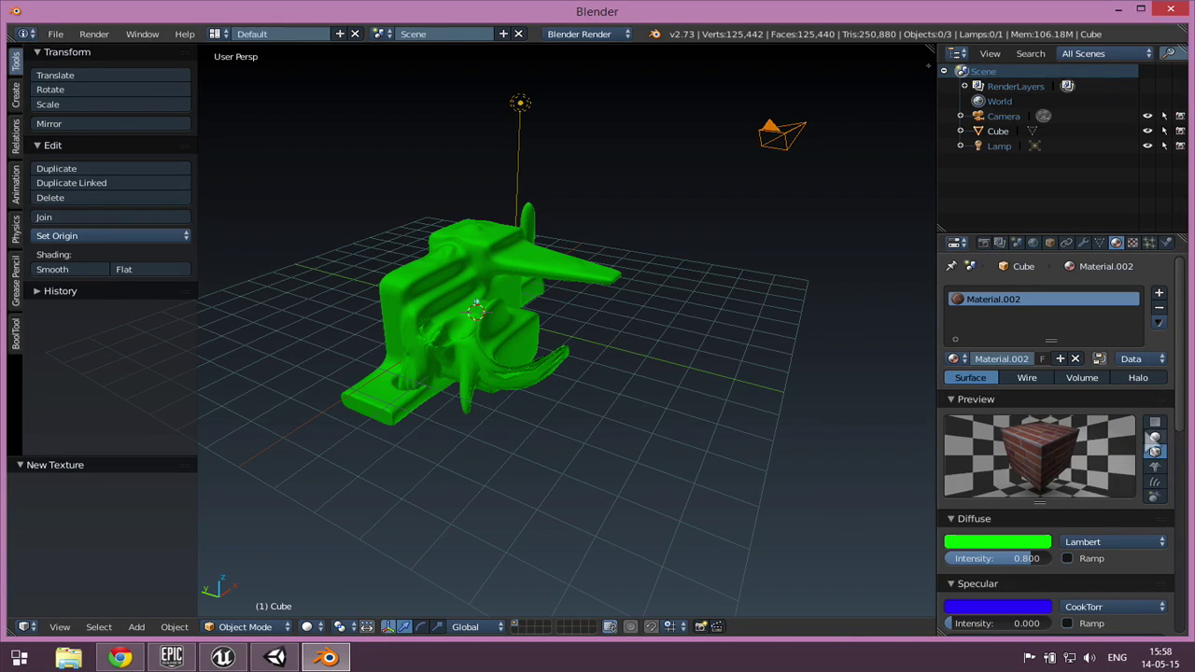
{"action": "left_click", "coordinate": [1154, 437]}
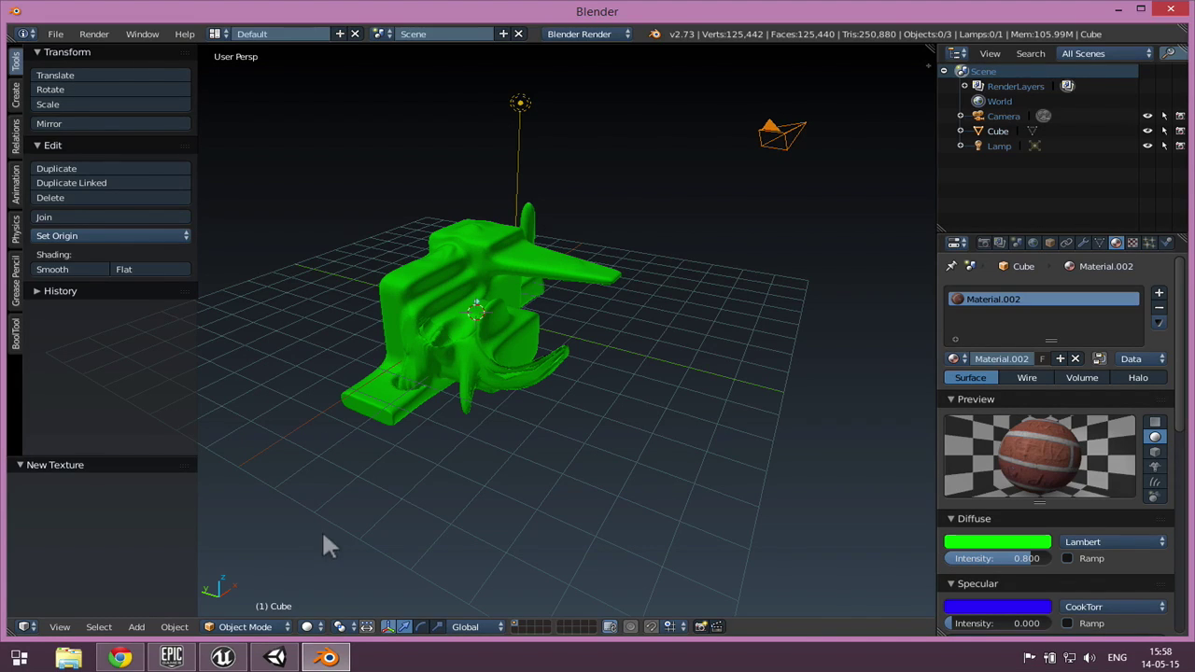
Switch the viewport shading to Wireframe and inspect the sculpted cube's mesh
{"action": "left_click", "coordinate": [342, 627]}
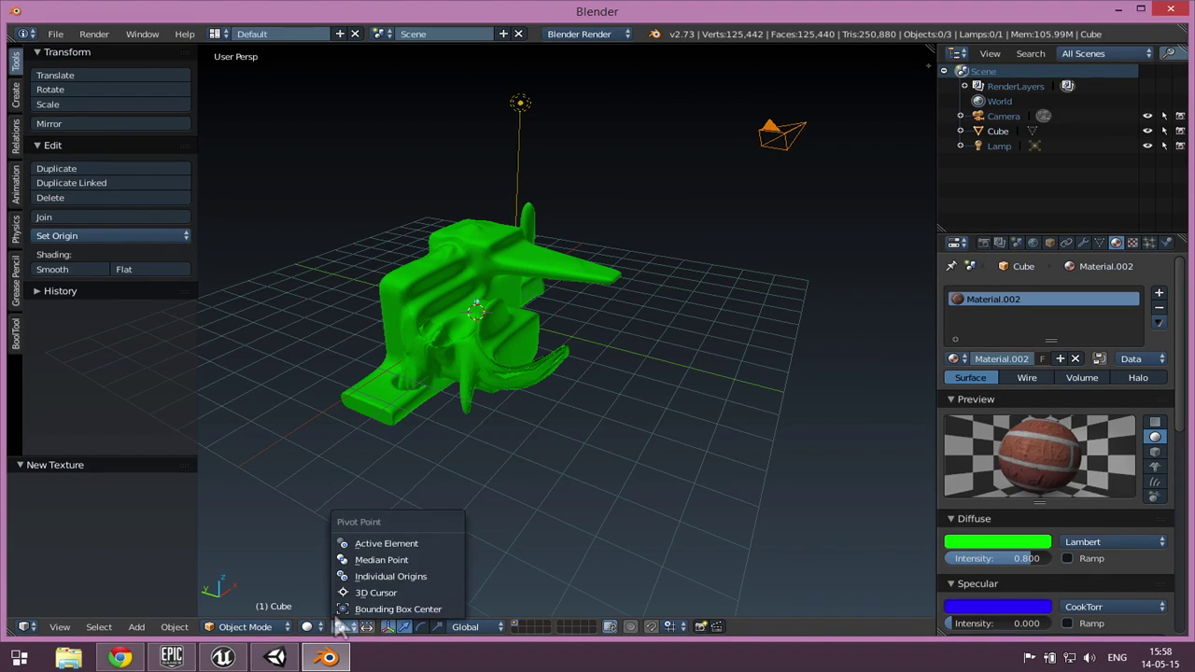
{"action": "left_click", "coordinate": [282, 571]}
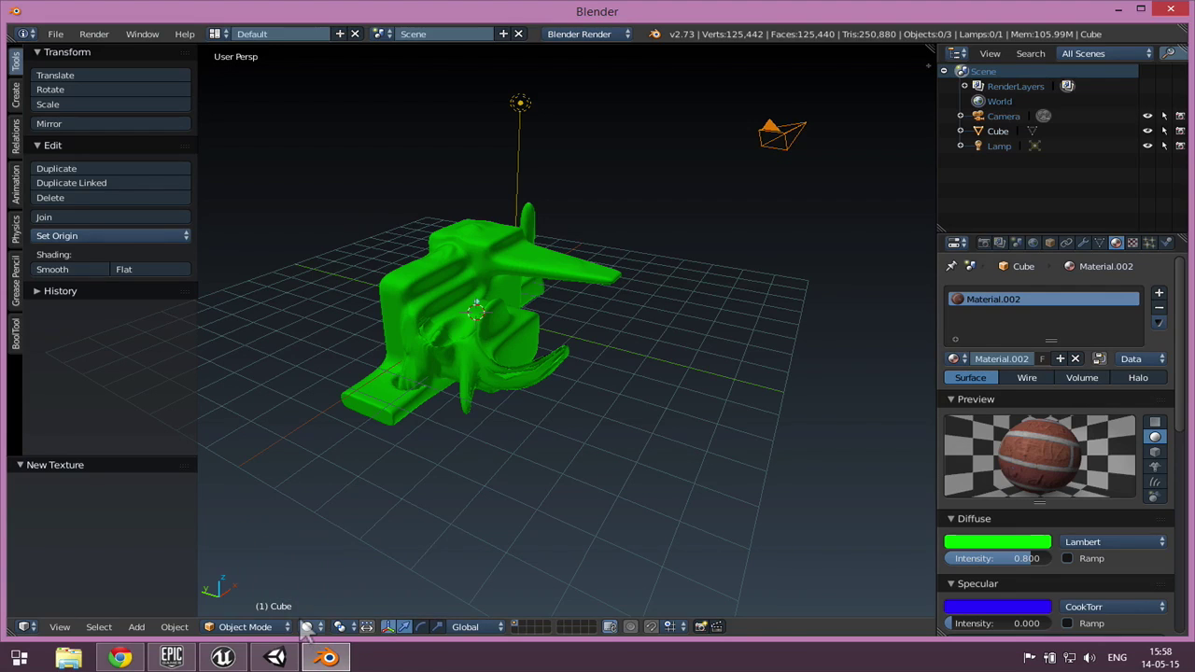
{"action": "left_click", "coordinate": [307, 626]}
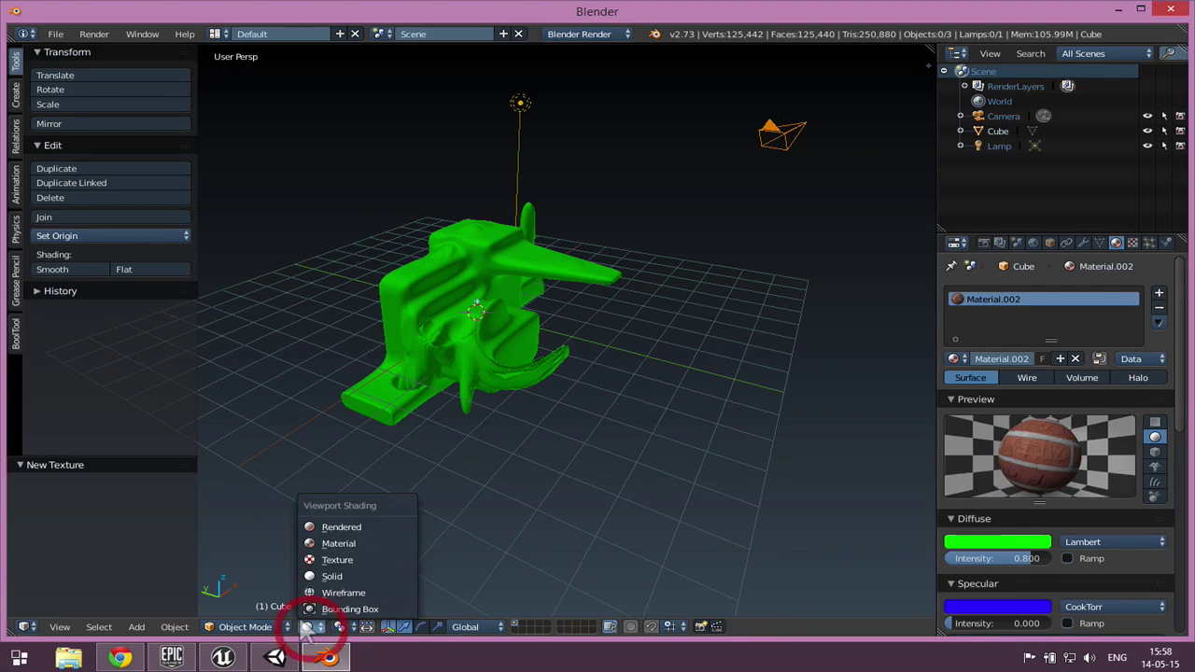
{"action": "left_click", "coordinate": [325, 572]}
{"action": "left_click", "coordinate": [314, 627]}
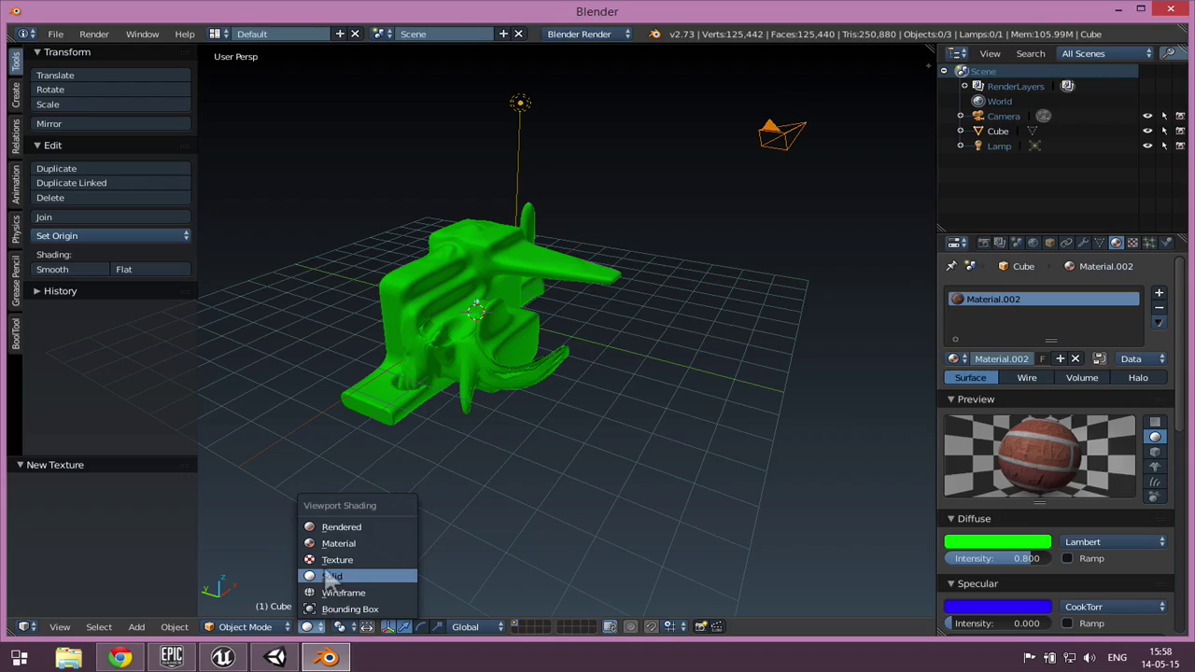
{"action": "left_click", "coordinate": [329, 590]}
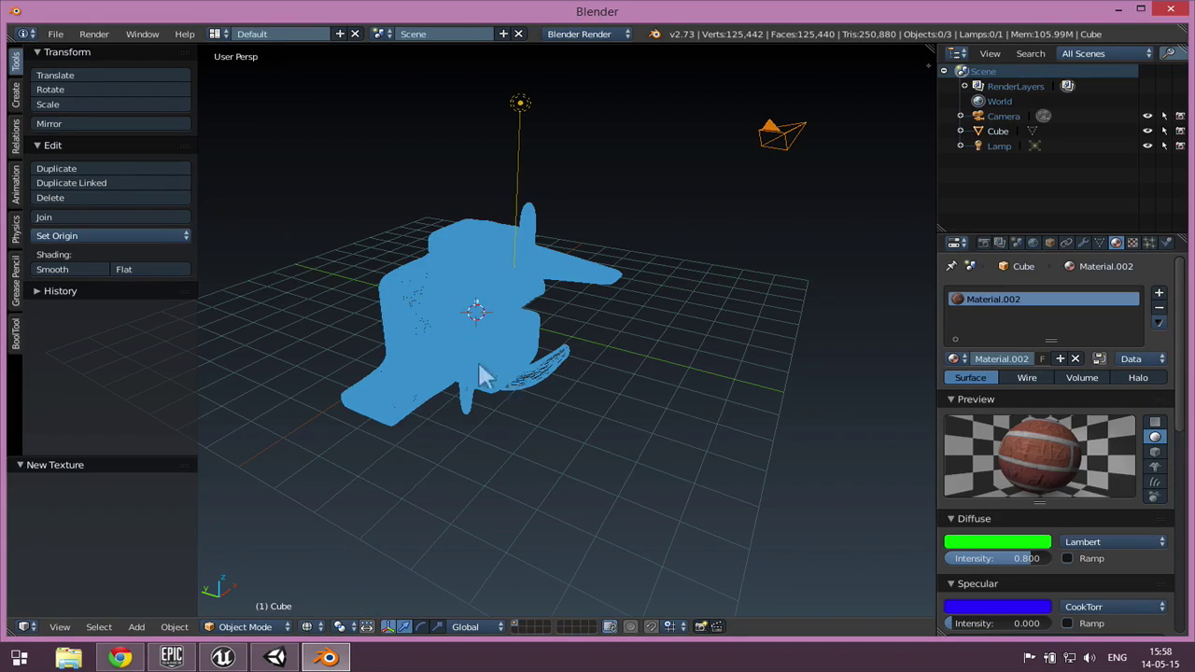
{"action": "scroll", "coordinate": [473, 342], "scroll_direction": "up", "scroll_amount": 6}
{"action": "scroll", "coordinate": [471, 342], "scroll_direction": "down", "scroll_amount": 4}
{"action": "scroll", "coordinate": [469, 334], "scroll_direction": "down", "scroll_amount": 4}
Switch the viewport shading to Texture and inspect the lit model up close
{"action": "left_click", "coordinate": [311, 627]}
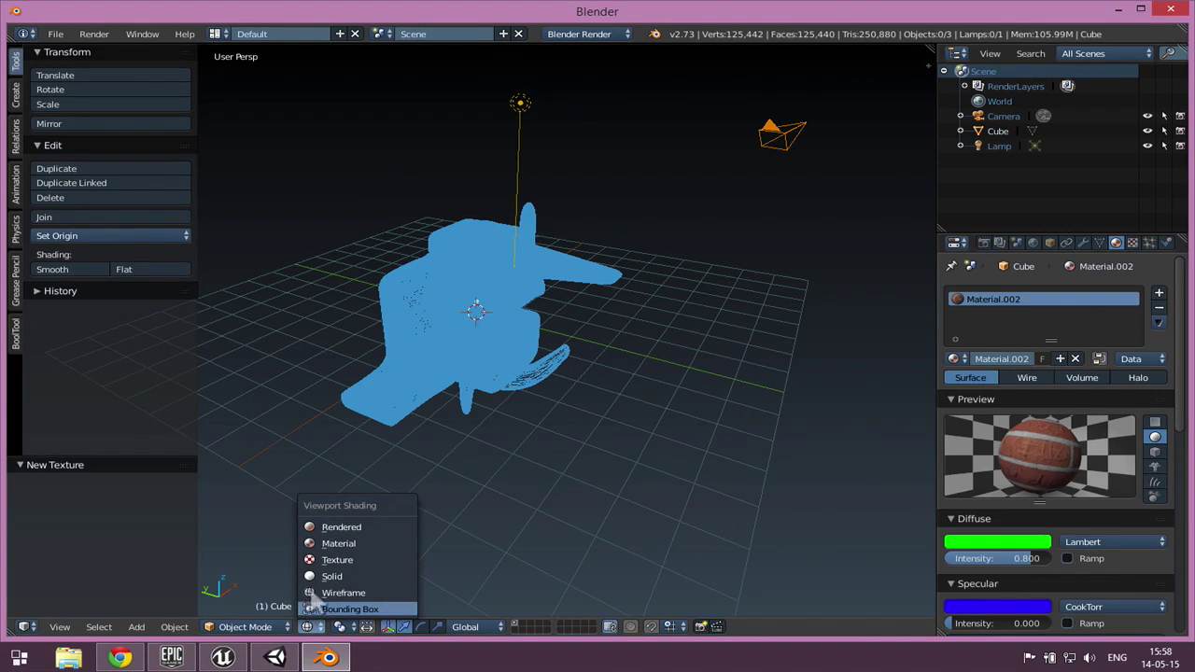
{"action": "left_click", "coordinate": [333, 559]}
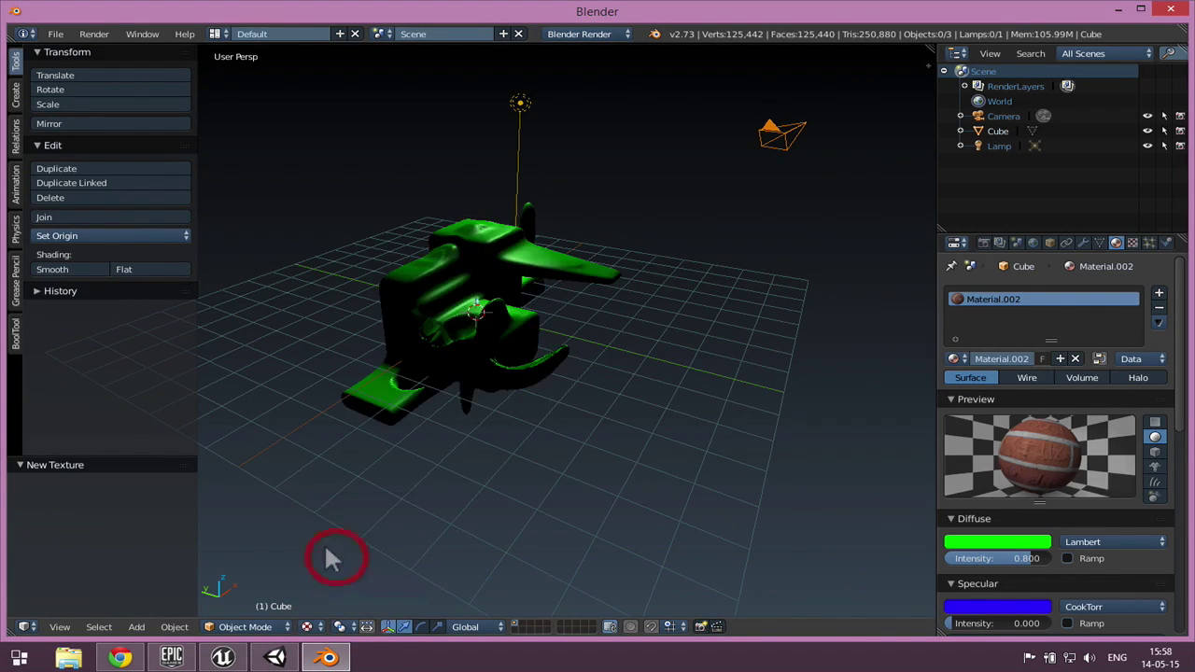
{"action": "scroll", "coordinate": [446, 244], "scroll_direction": "up", "scroll_amount": 4}
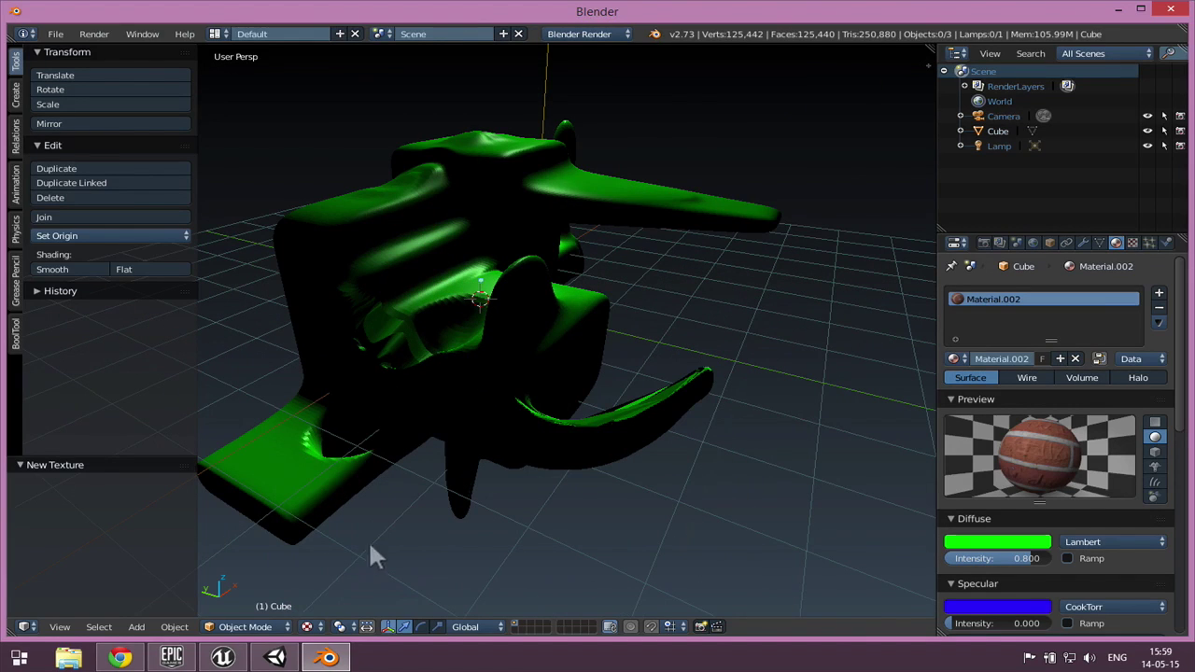
Switch the viewport shading to Material and view the model's lighting from another angle
{"action": "left_click", "coordinate": [308, 624]}
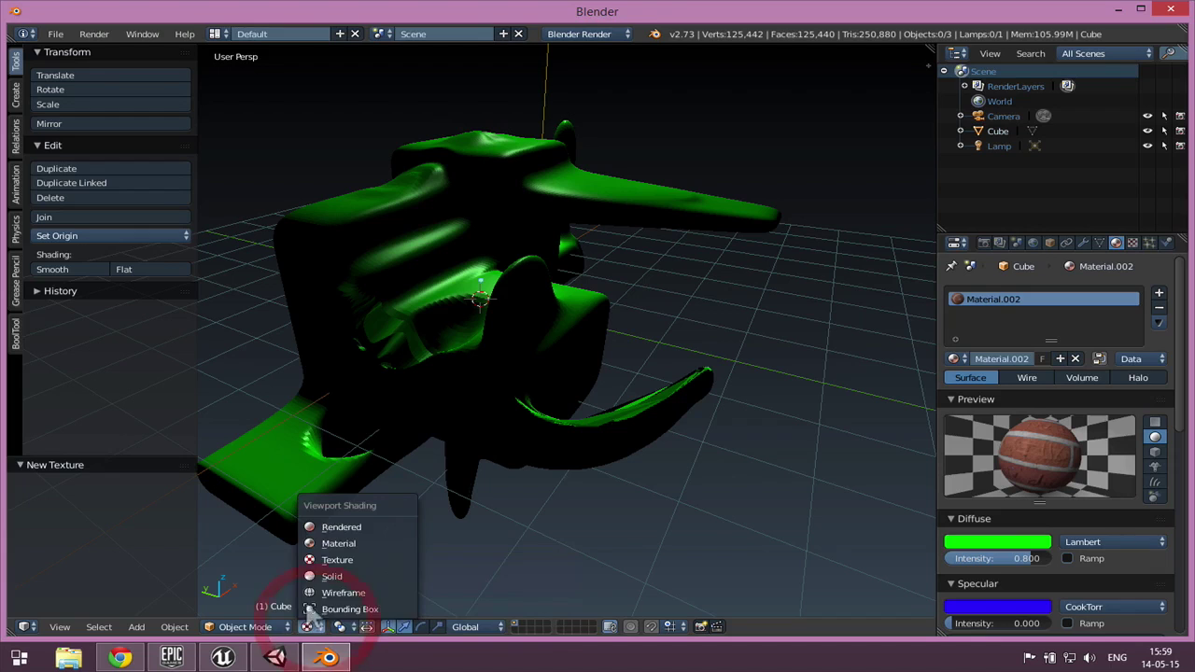
{"action": "left_click", "coordinate": [335, 544]}
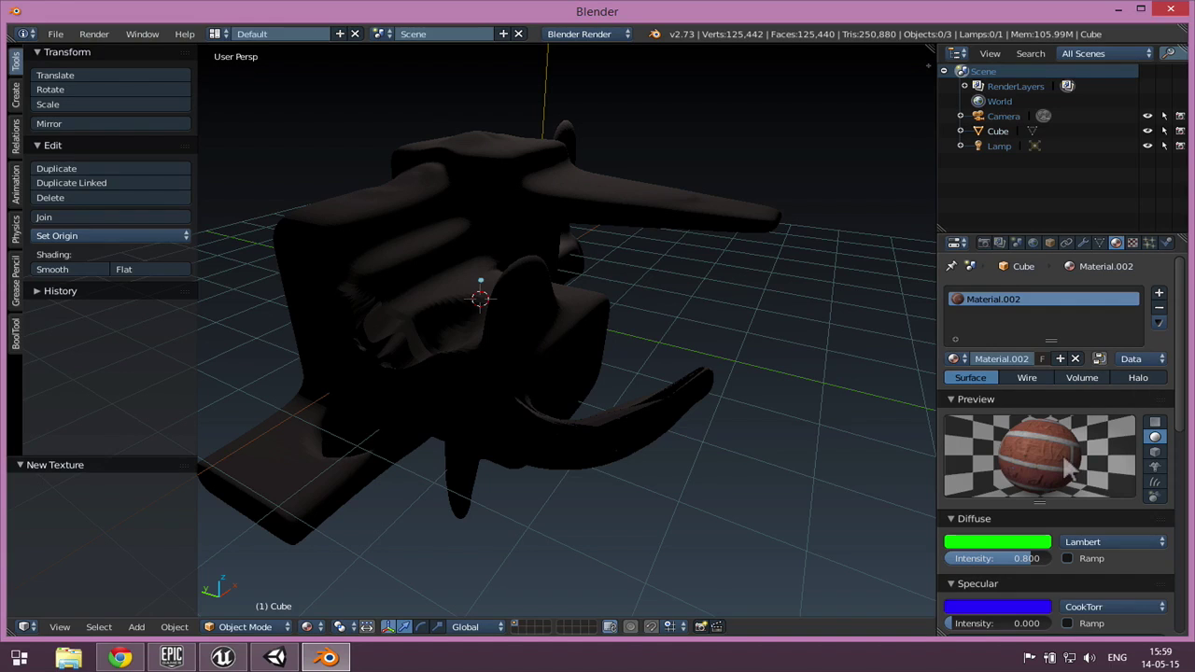
{"action": "middle_click_drag", "start_coordinate": [308, 438], "coordinate": [416, 369]}
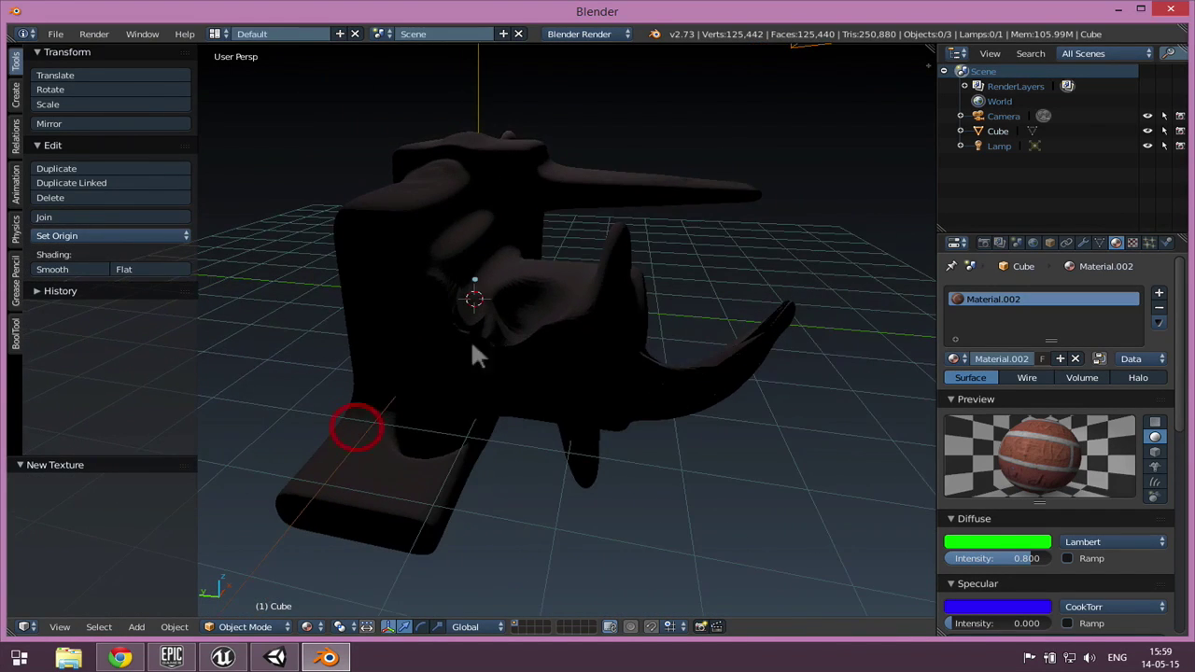
{"action": "scroll", "coordinate": [705, 279], "scroll_direction": "down", "scroll_amount": 4}
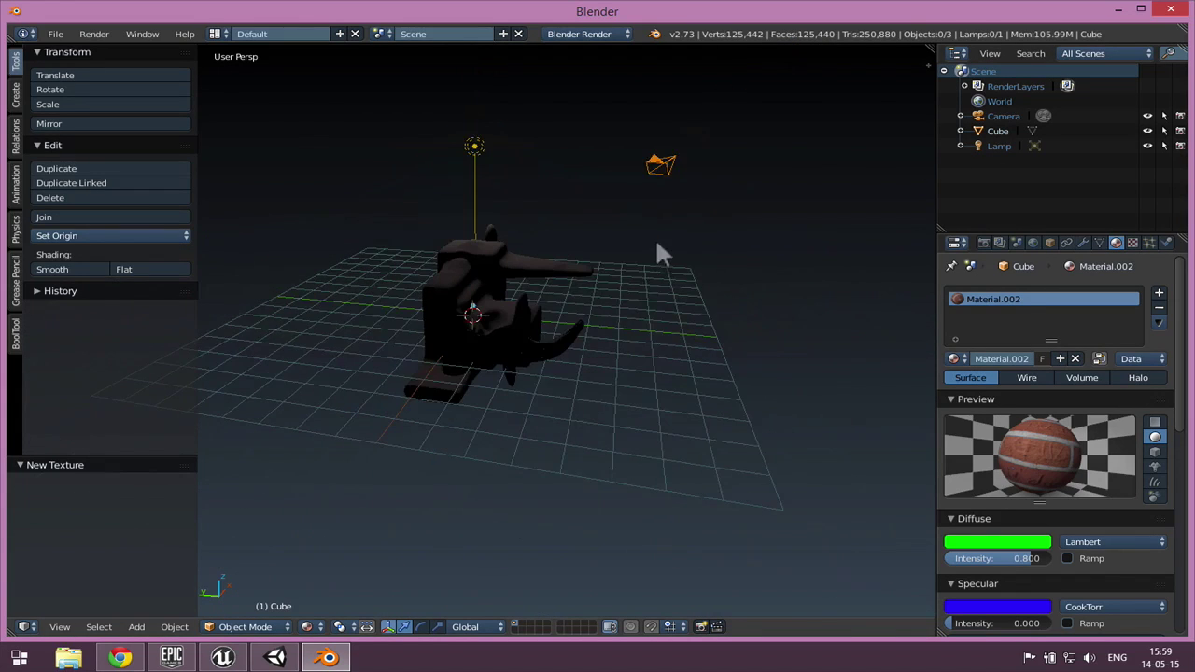
Duplicate the lamp above the model five times, placing each copy at a different spot around the sculpted cube
{"action": "middle_click_drag", "start_coordinate": [654, 245], "coordinate": [655, 317]}
{"action": "right_click", "coordinate": [482, 108]}
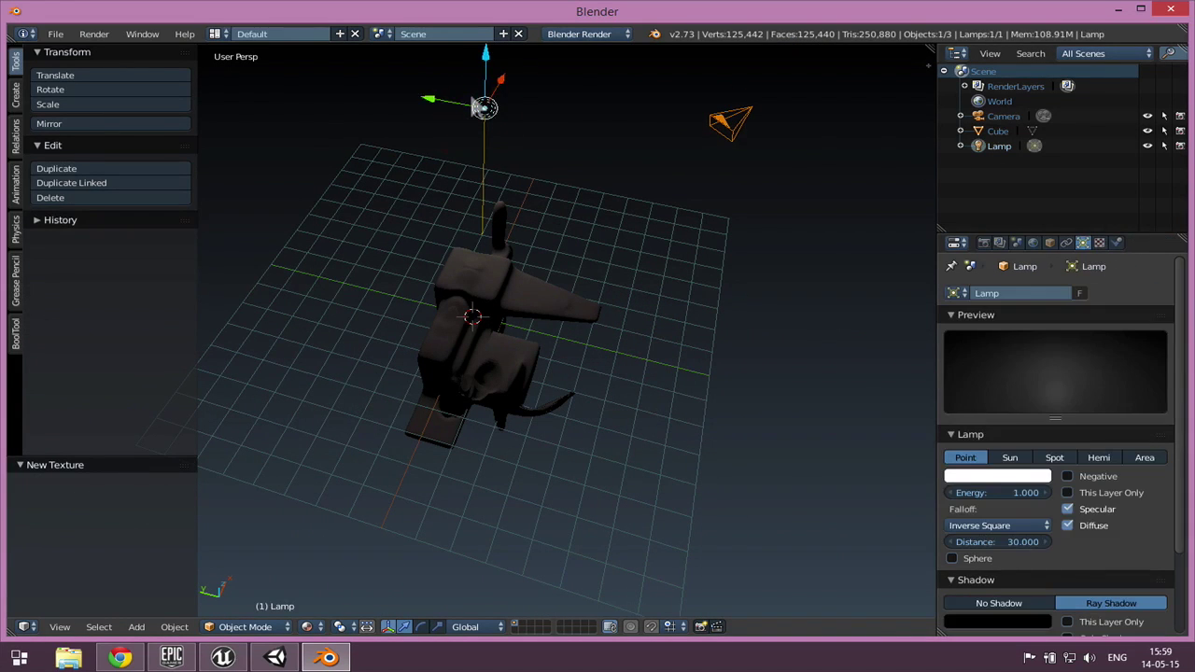
{"action": "key", "text": "shift+d"}
{"action": "left_click", "coordinate": [658, 207]}
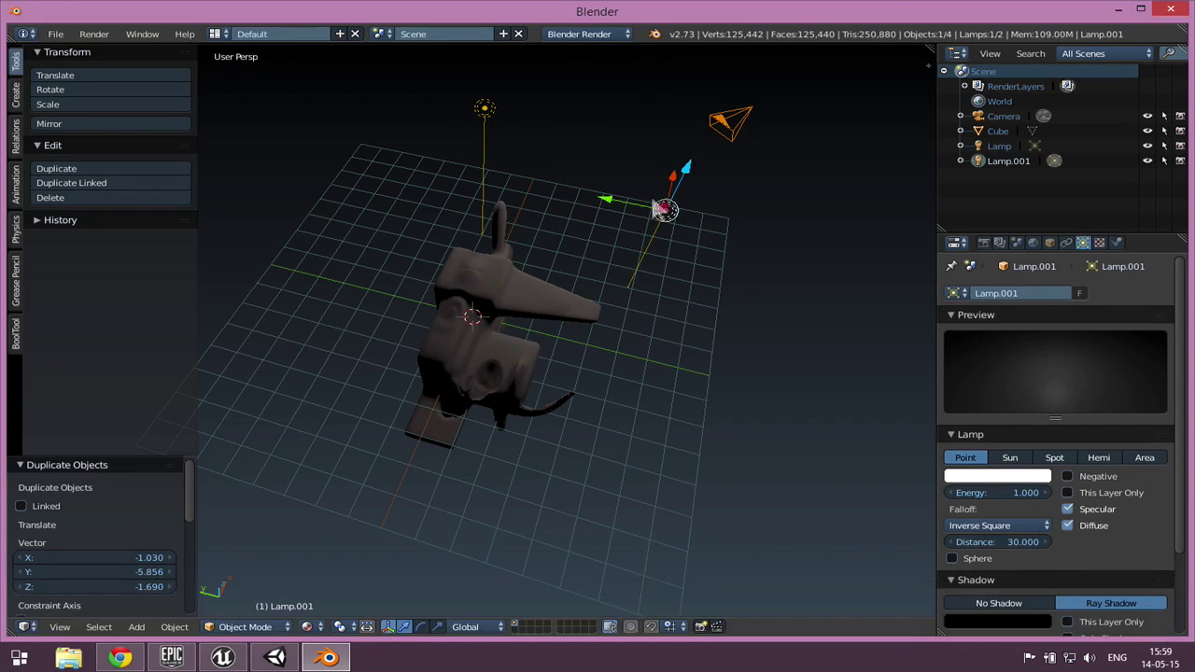
{"action": "key", "text": "shift+d"}
{"action": "left_click", "coordinate": [568, 452]}
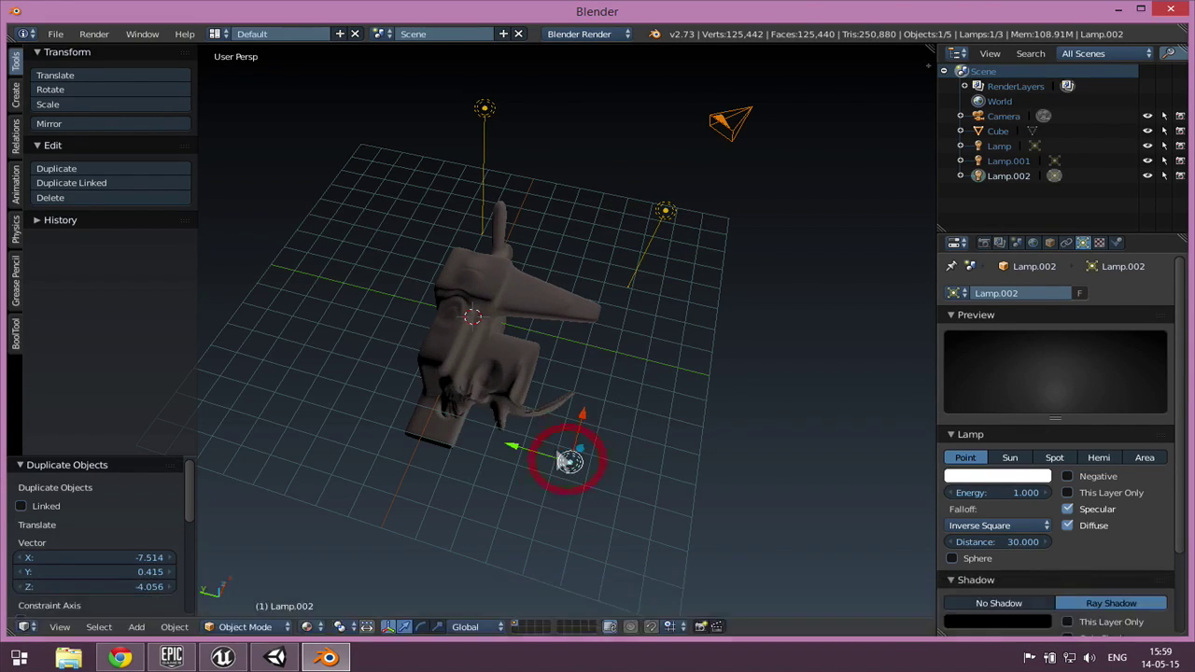
{"action": "key", "text": "shift+d"}
{"action": "left_click", "coordinate": [316, 385]}
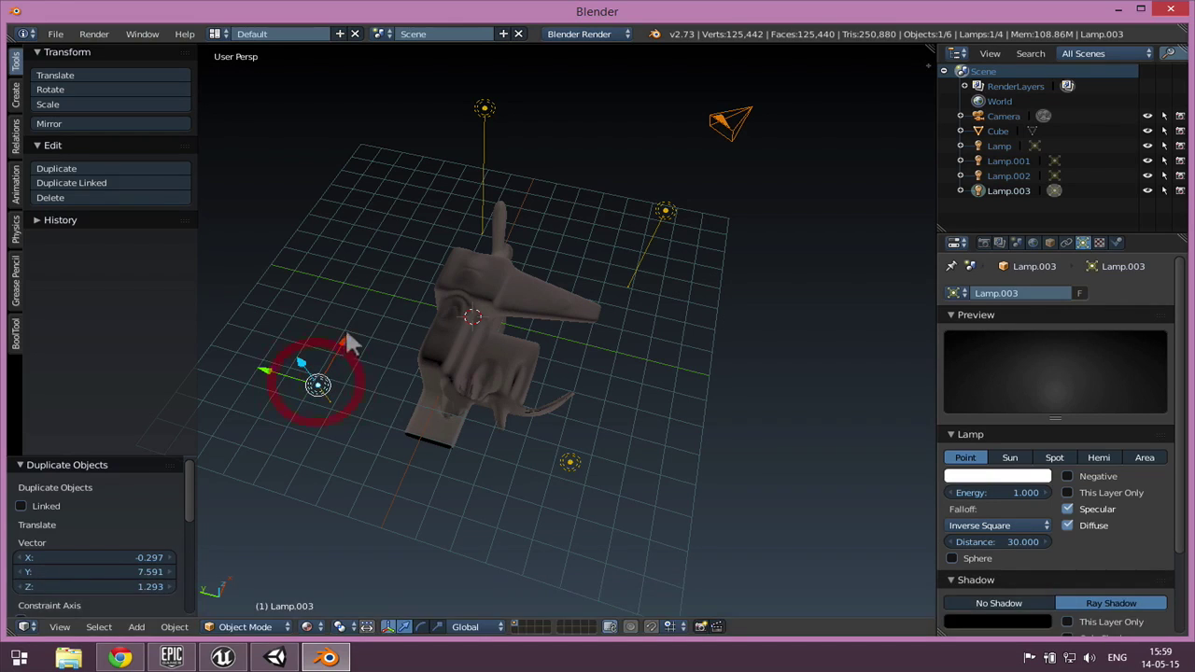
{"action": "key", "text": "shift+d"}
{"action": "left_click", "coordinate": [378, 221]}
{"action": "key", "text": "shift+d"}
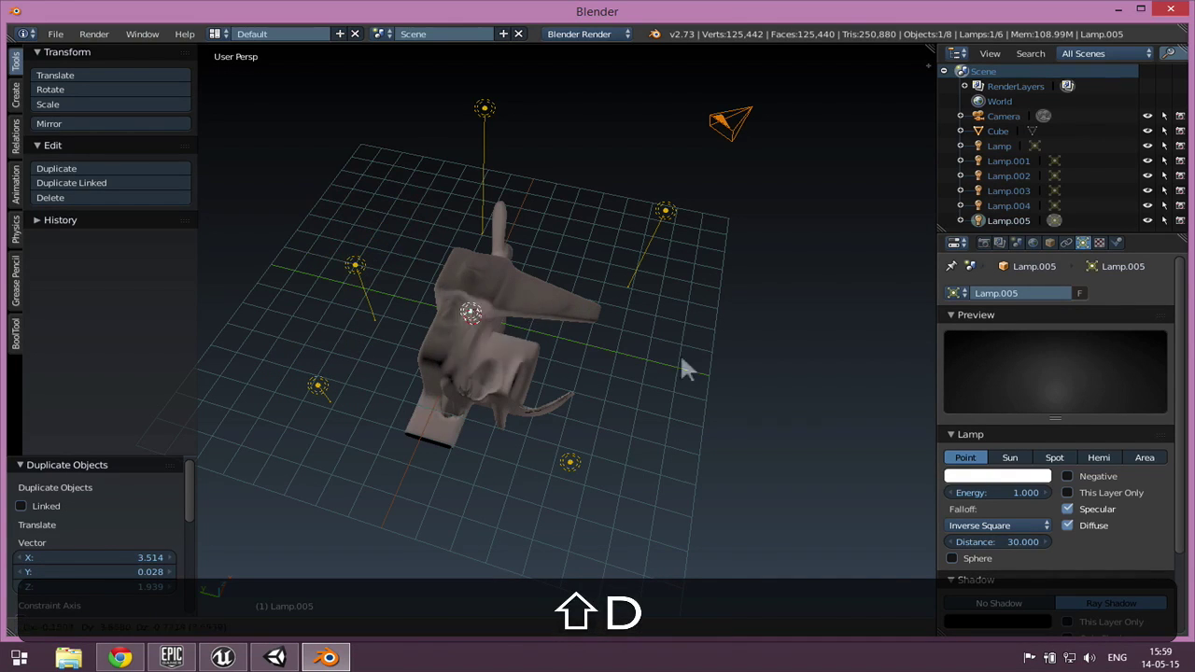
{"action": "left_click", "coordinate": [812, 397]}
Lower the most recently placed lamp by about 2.04 units along the Z axis
{"action": "scroll", "coordinate": [688, 376], "scroll_direction": "up", "scroll_amount": 4}
{"action": "scroll", "coordinate": [693, 378], "scroll_direction": "down", "scroll_amount": 4}
{"action": "middle_click_drag", "start_coordinate": [694, 378], "coordinate": [680, 303]}
{"action": "left_click_drag", "start_coordinate": [644, 247], "coordinate": [641, 313]}
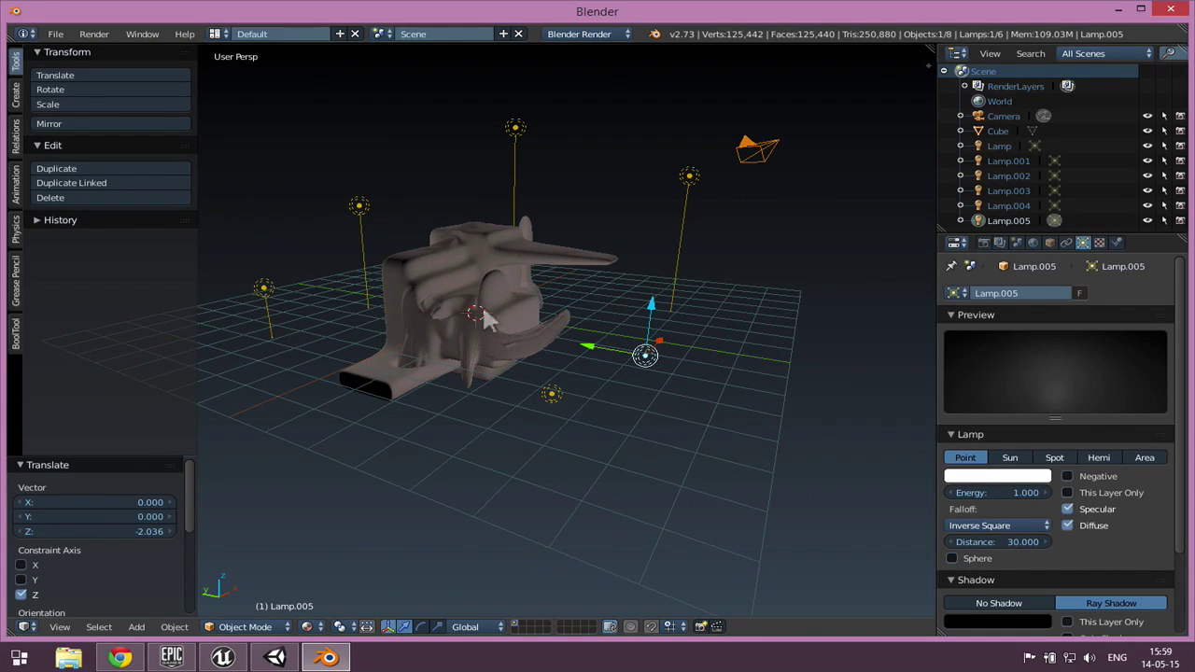
Switch the viewport shading to Rendered and examine the brick texture on the model's surface up close and from afar
{"action": "left_click", "coordinate": [311, 626]}
{"action": "left_click", "coordinate": [322, 524]}
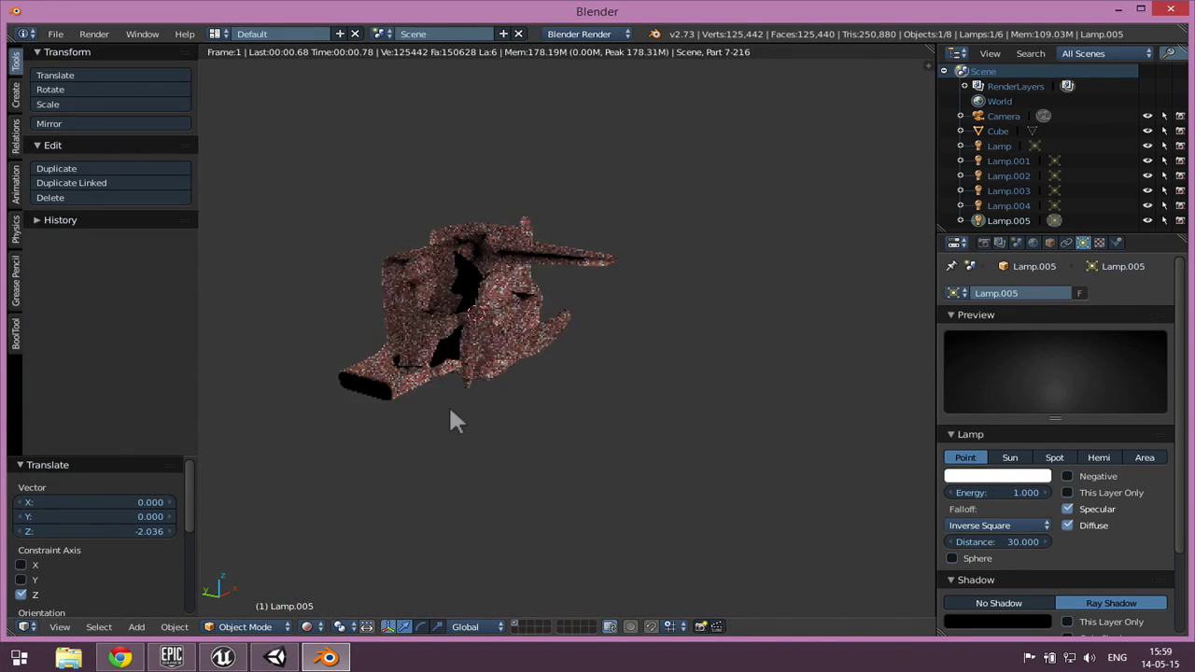
{"action": "scroll", "coordinate": [422, 334], "scroll_direction": "up", "scroll_amount": 4}
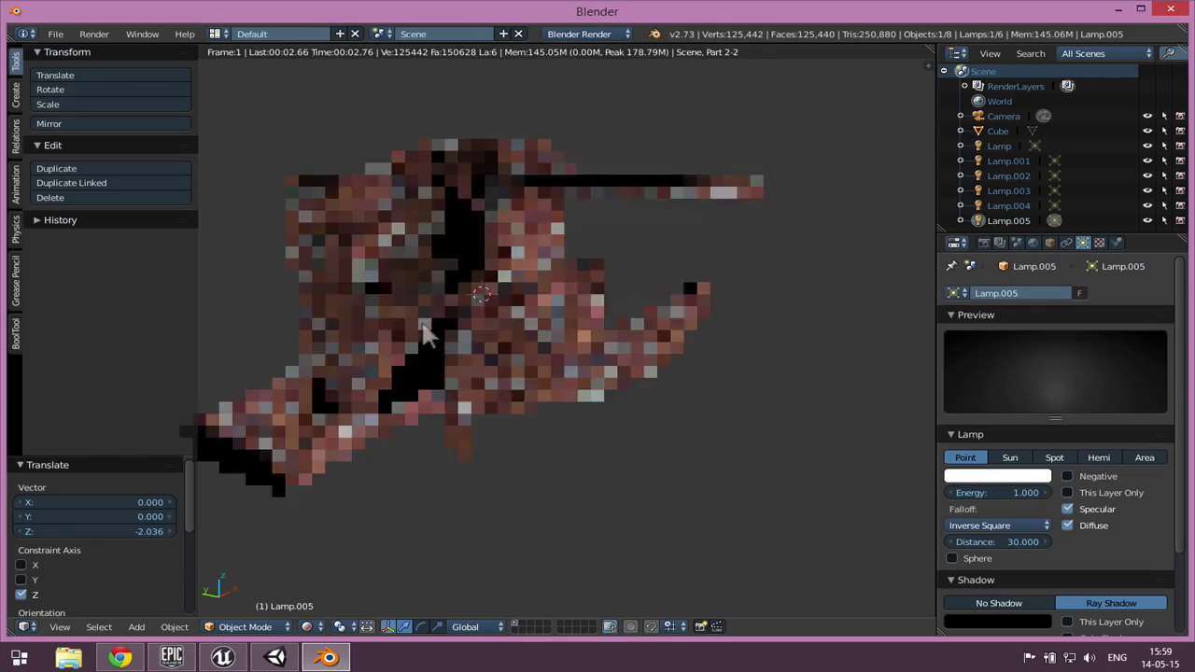
{"action": "scroll", "coordinate": [425, 327], "scroll_direction": "up", "scroll_amount": 8}
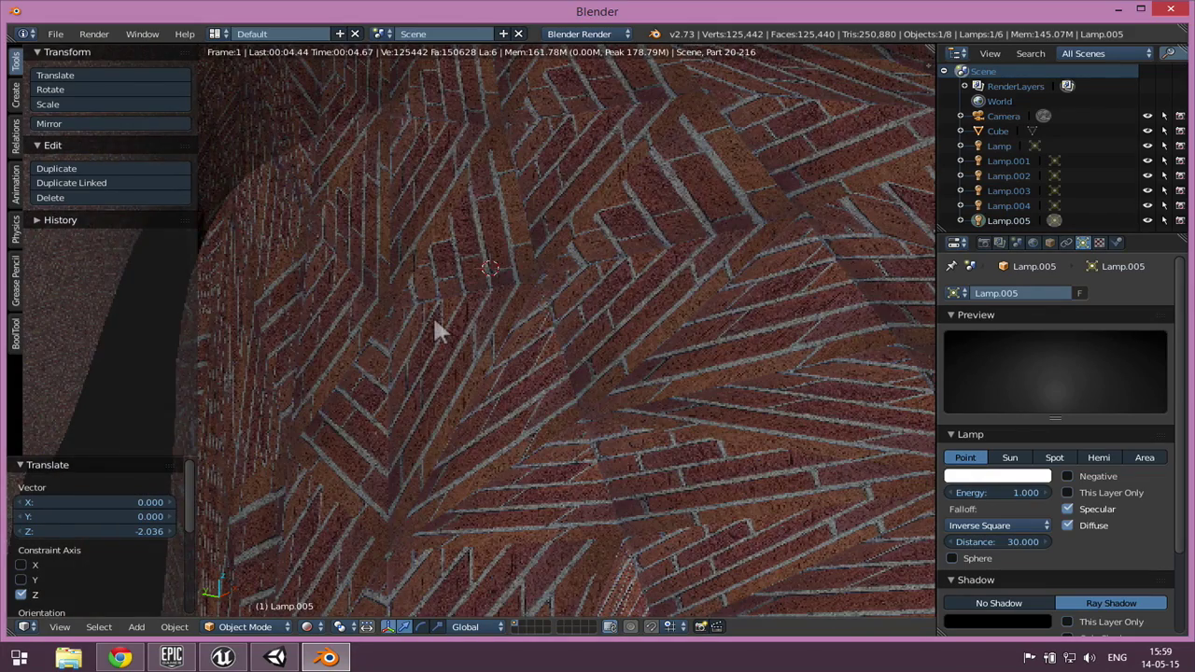
{"action": "scroll", "coordinate": [442, 313], "scroll_direction": "down", "scroll_amount": 6}
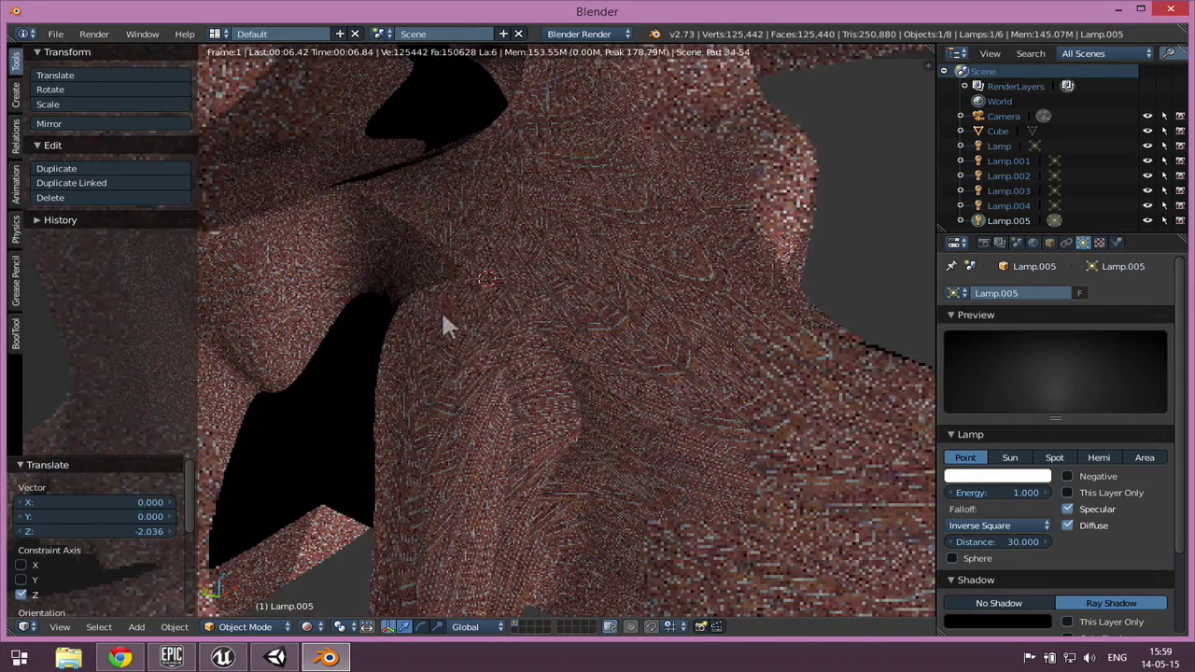
{"action": "scroll", "coordinate": [507, 366], "scroll_direction": "up", "scroll_amount": 5}
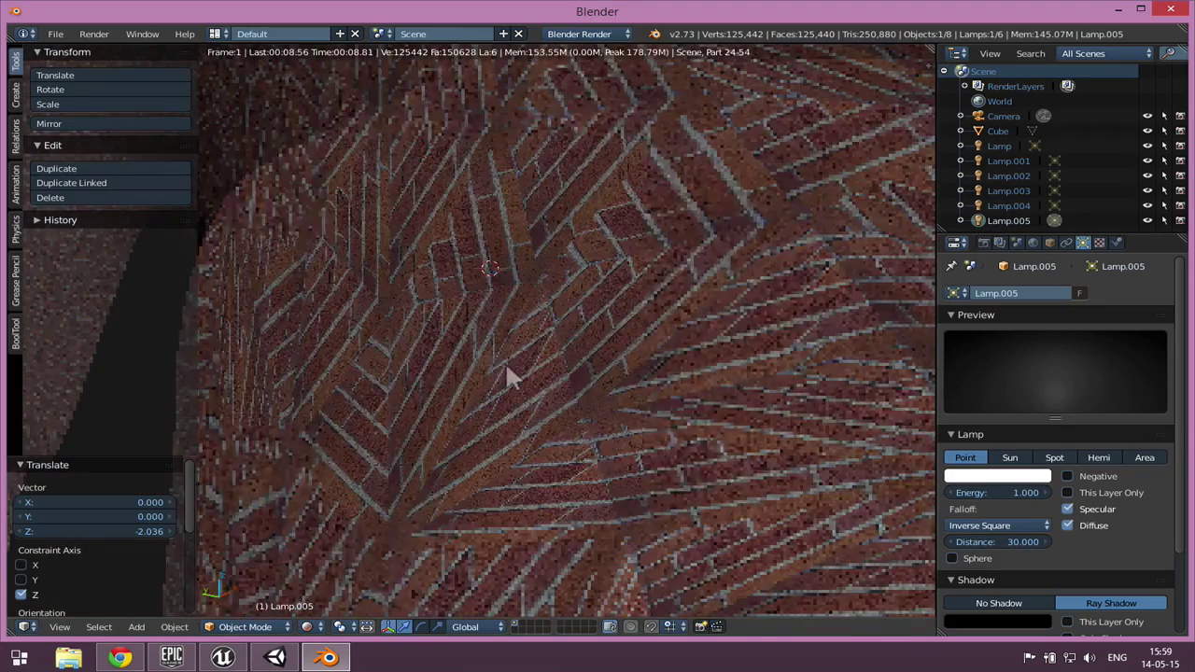
{"action": "scroll", "coordinate": [506, 368], "scroll_direction": "down", "scroll_amount": 4}
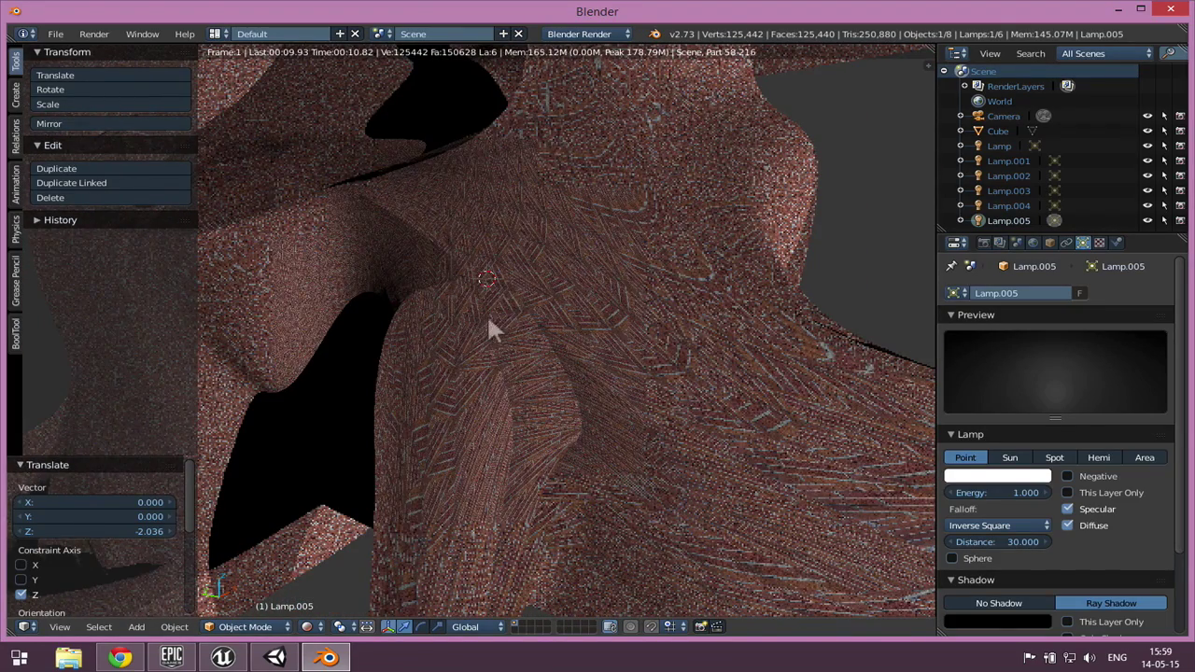
{"action": "scroll", "coordinate": [486, 383], "scroll_direction": "up", "scroll_amount": 5}
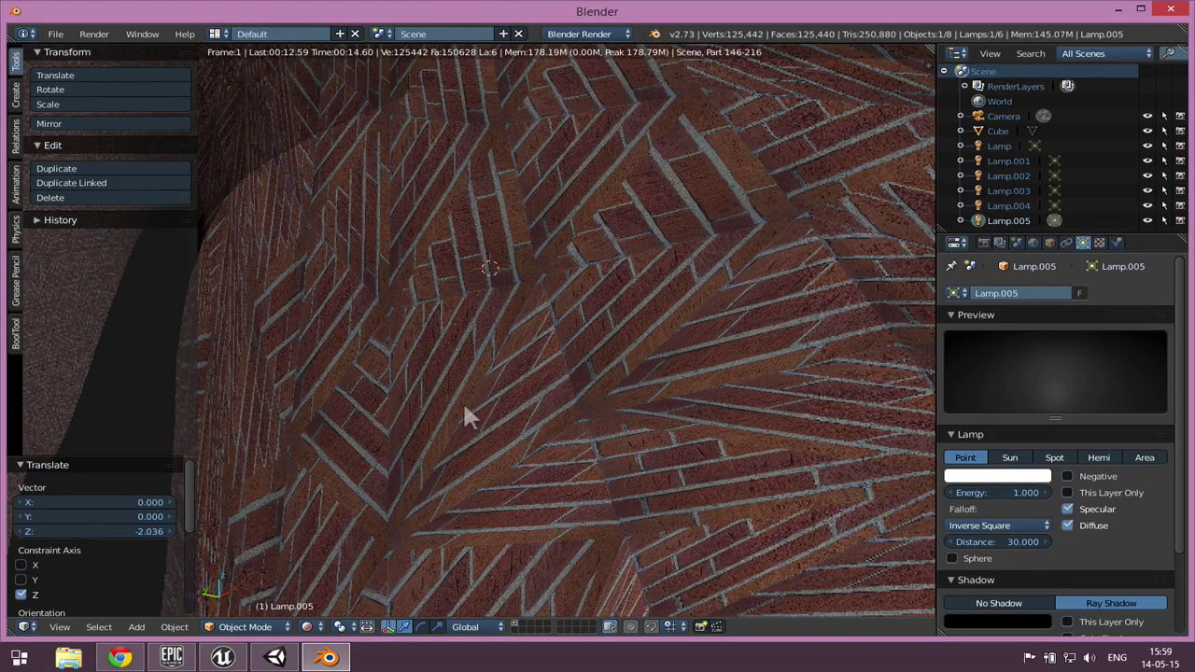
{"action": "scroll", "coordinate": [464, 417], "scroll_direction": "down", "scroll_amount": 5}
{"action": "scroll", "coordinate": [467, 416], "scroll_direction": "down", "scroll_amount": 2}
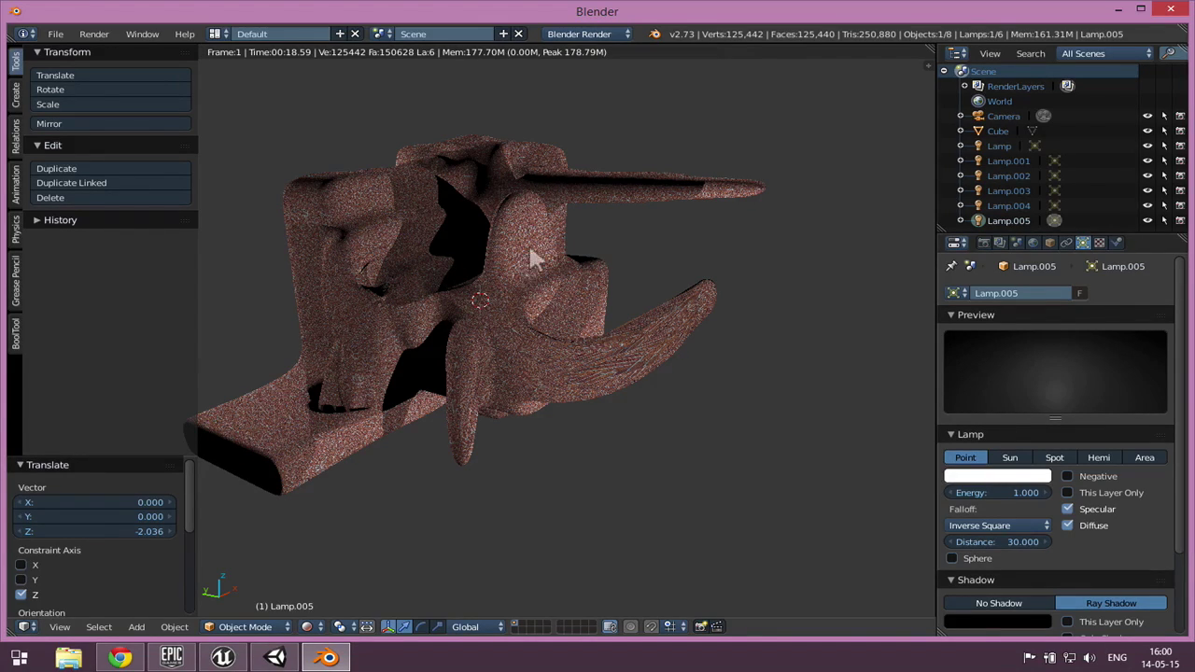
{"action": "scroll", "coordinate": [582, 217], "scroll_direction": "up", "scroll_amount": 2}
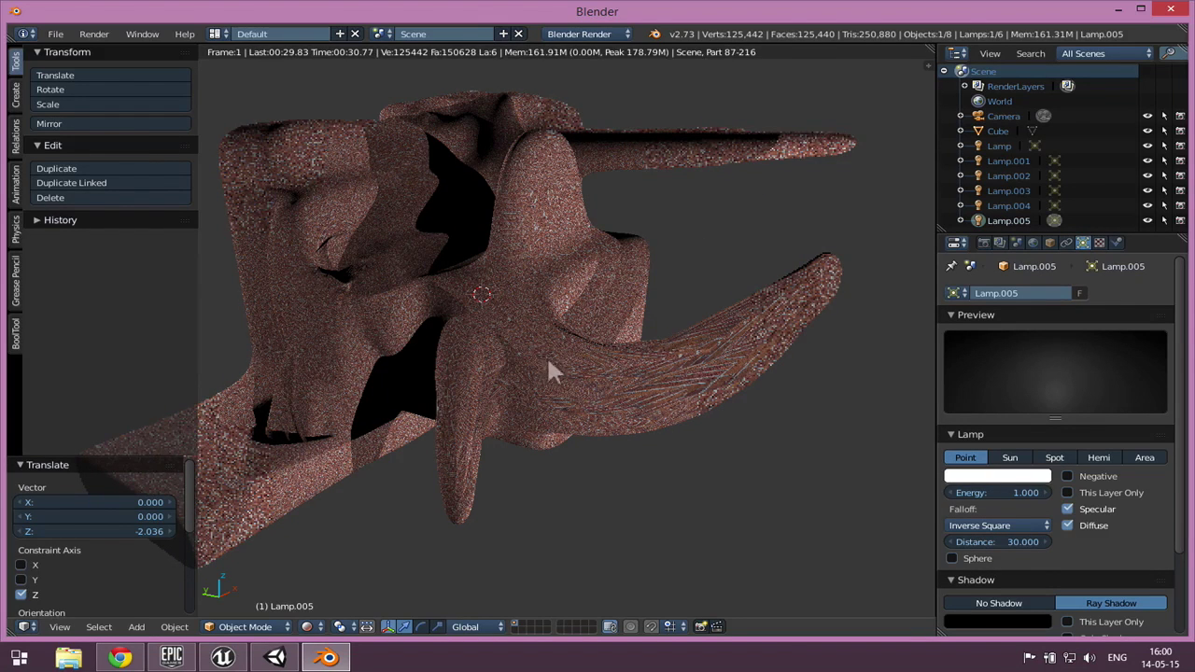